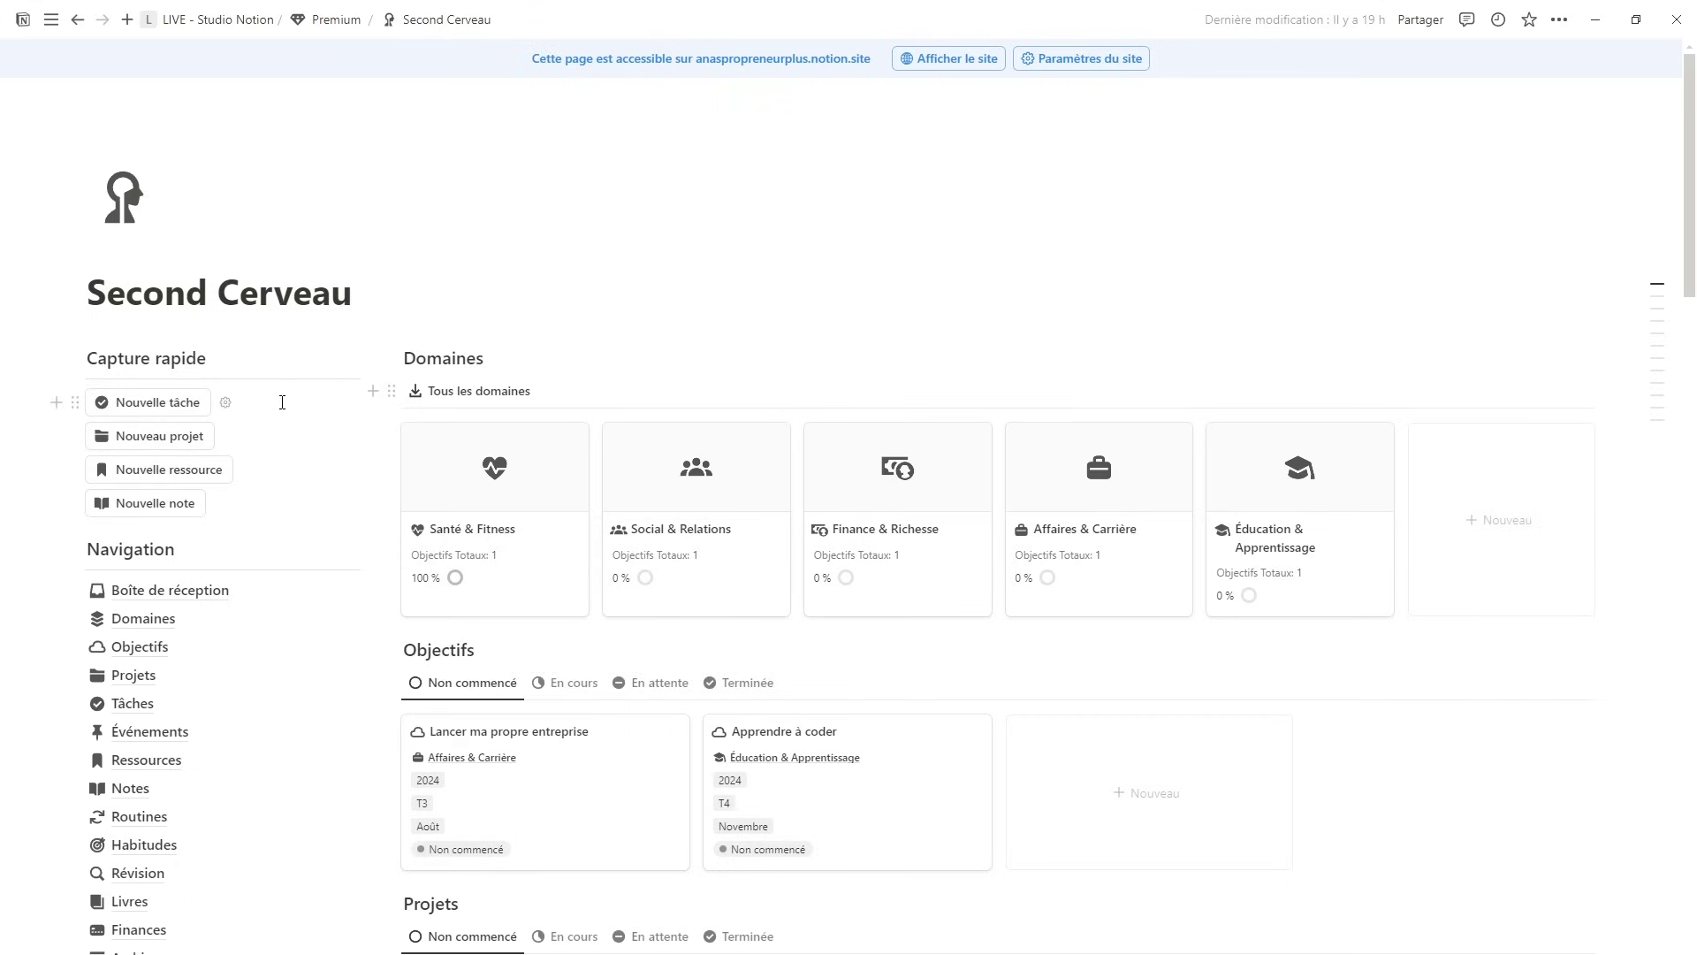
# - Open the Boîte de réception page to view its sections and return to the Second Cerveau page
pyautogui.click(203, 590)
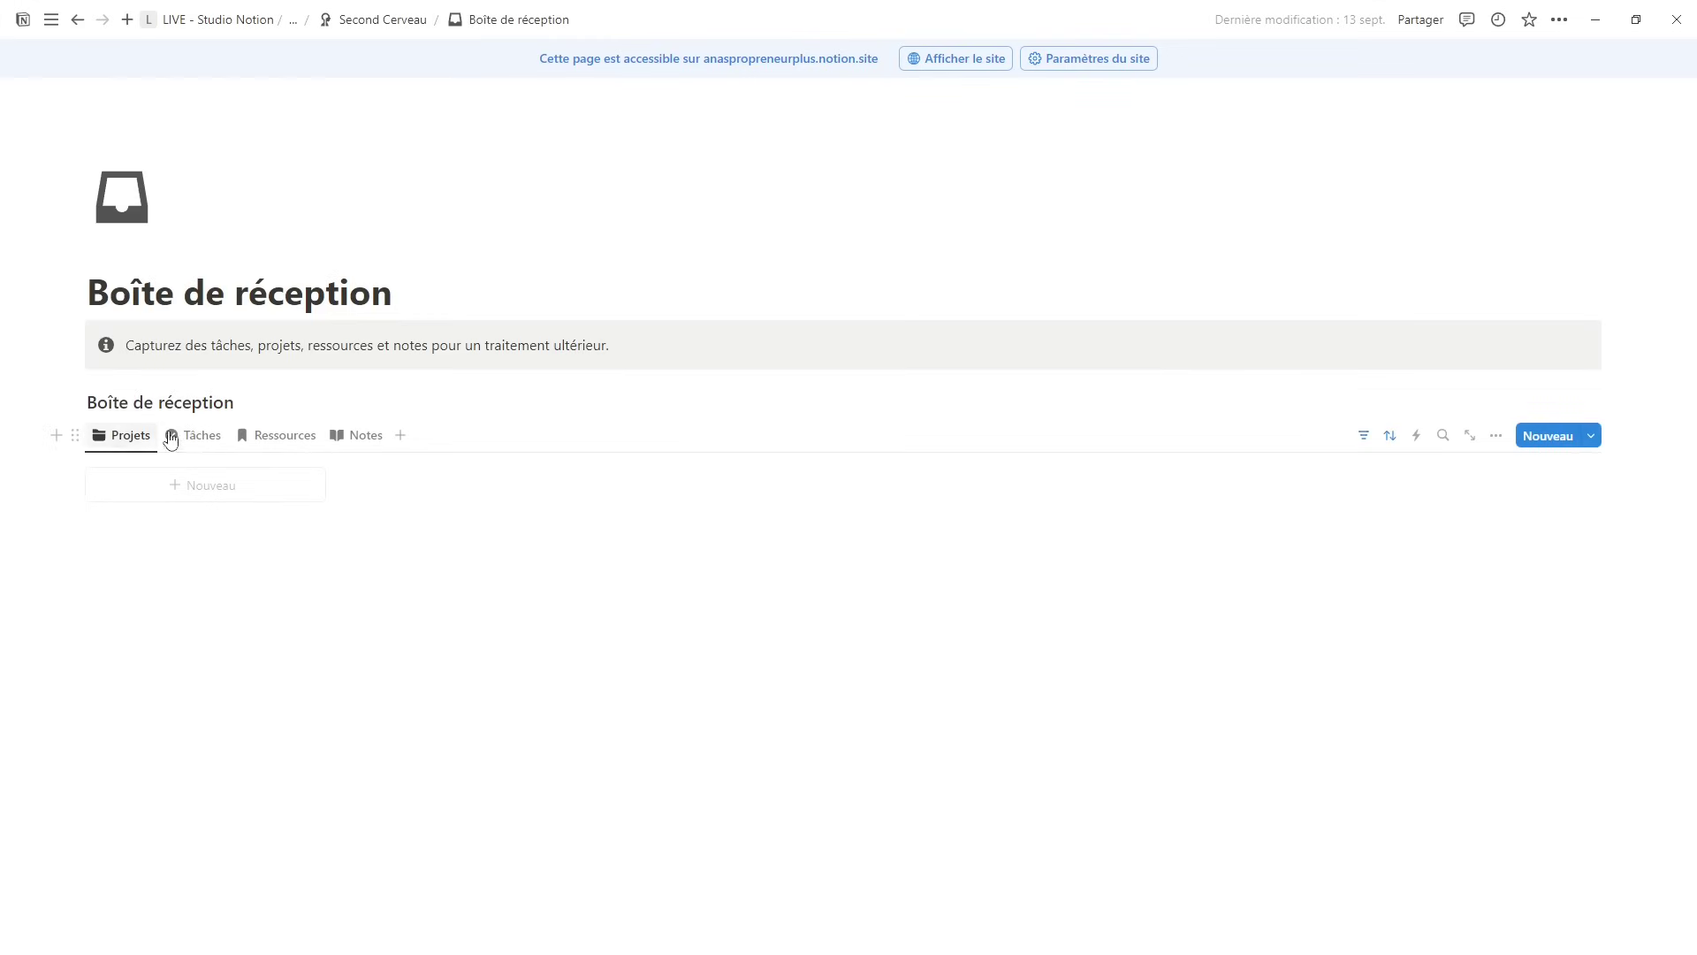
pyautogui.hotkey('ctrl', '[')
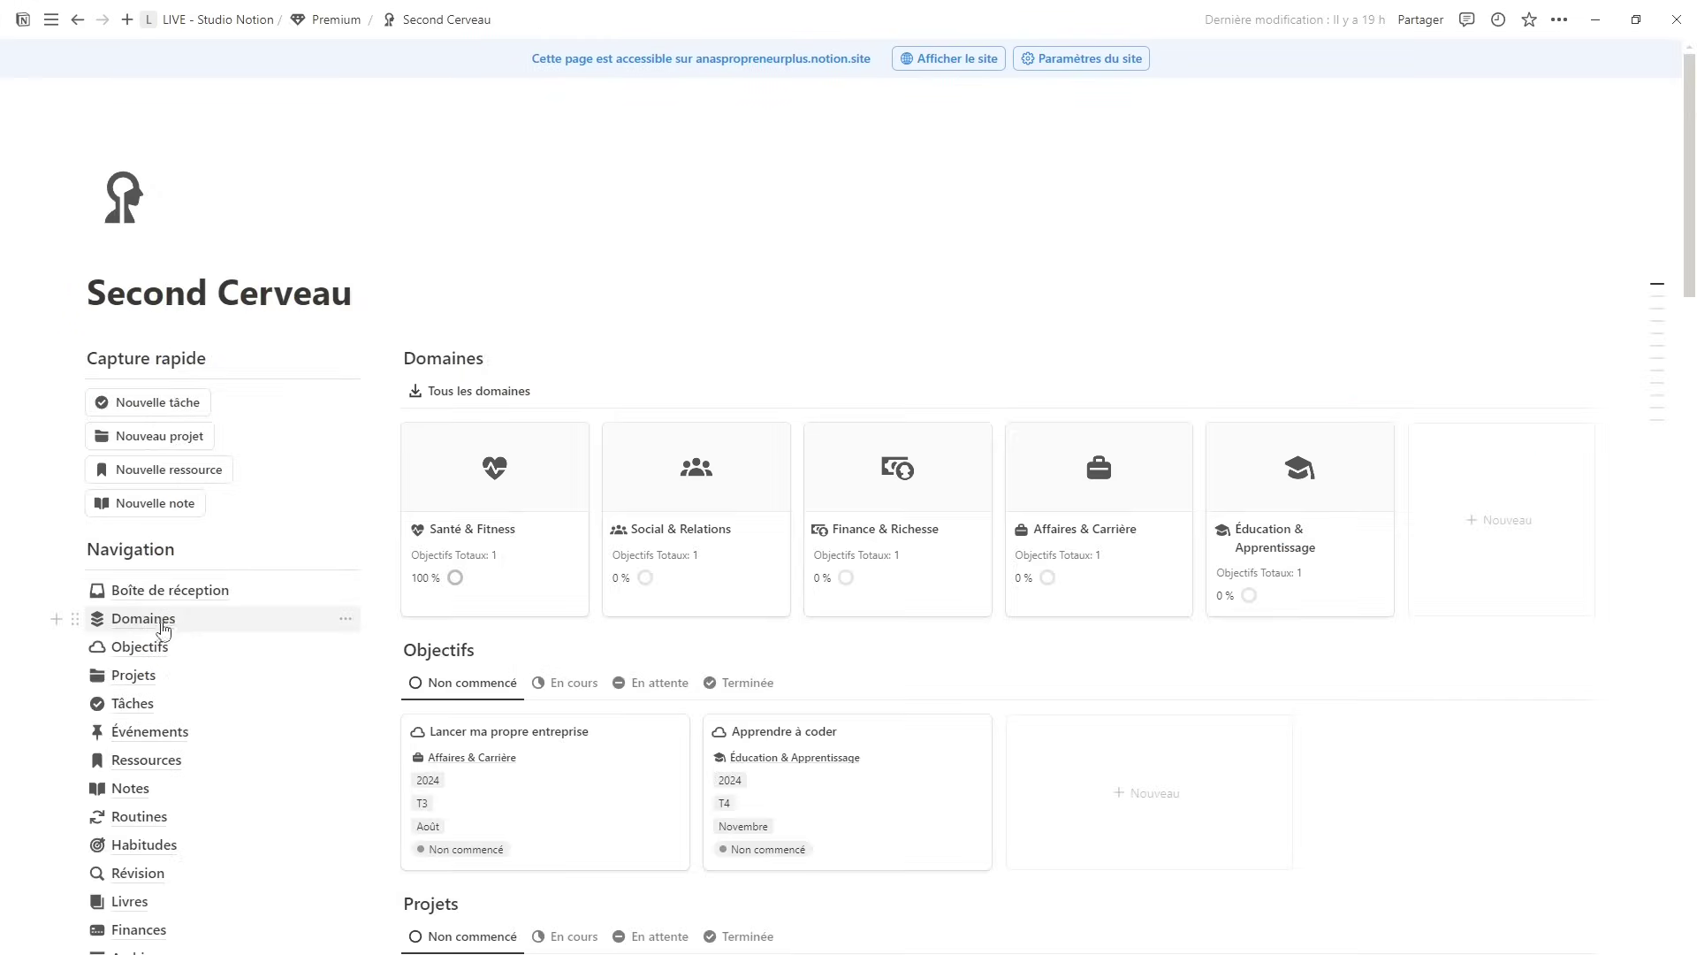
# - Review the linked goals, projects, events, tasks, resources and notes of the Éducation & Apprentissage domain, and return to Second Cerveau
pyautogui.click(143, 619)
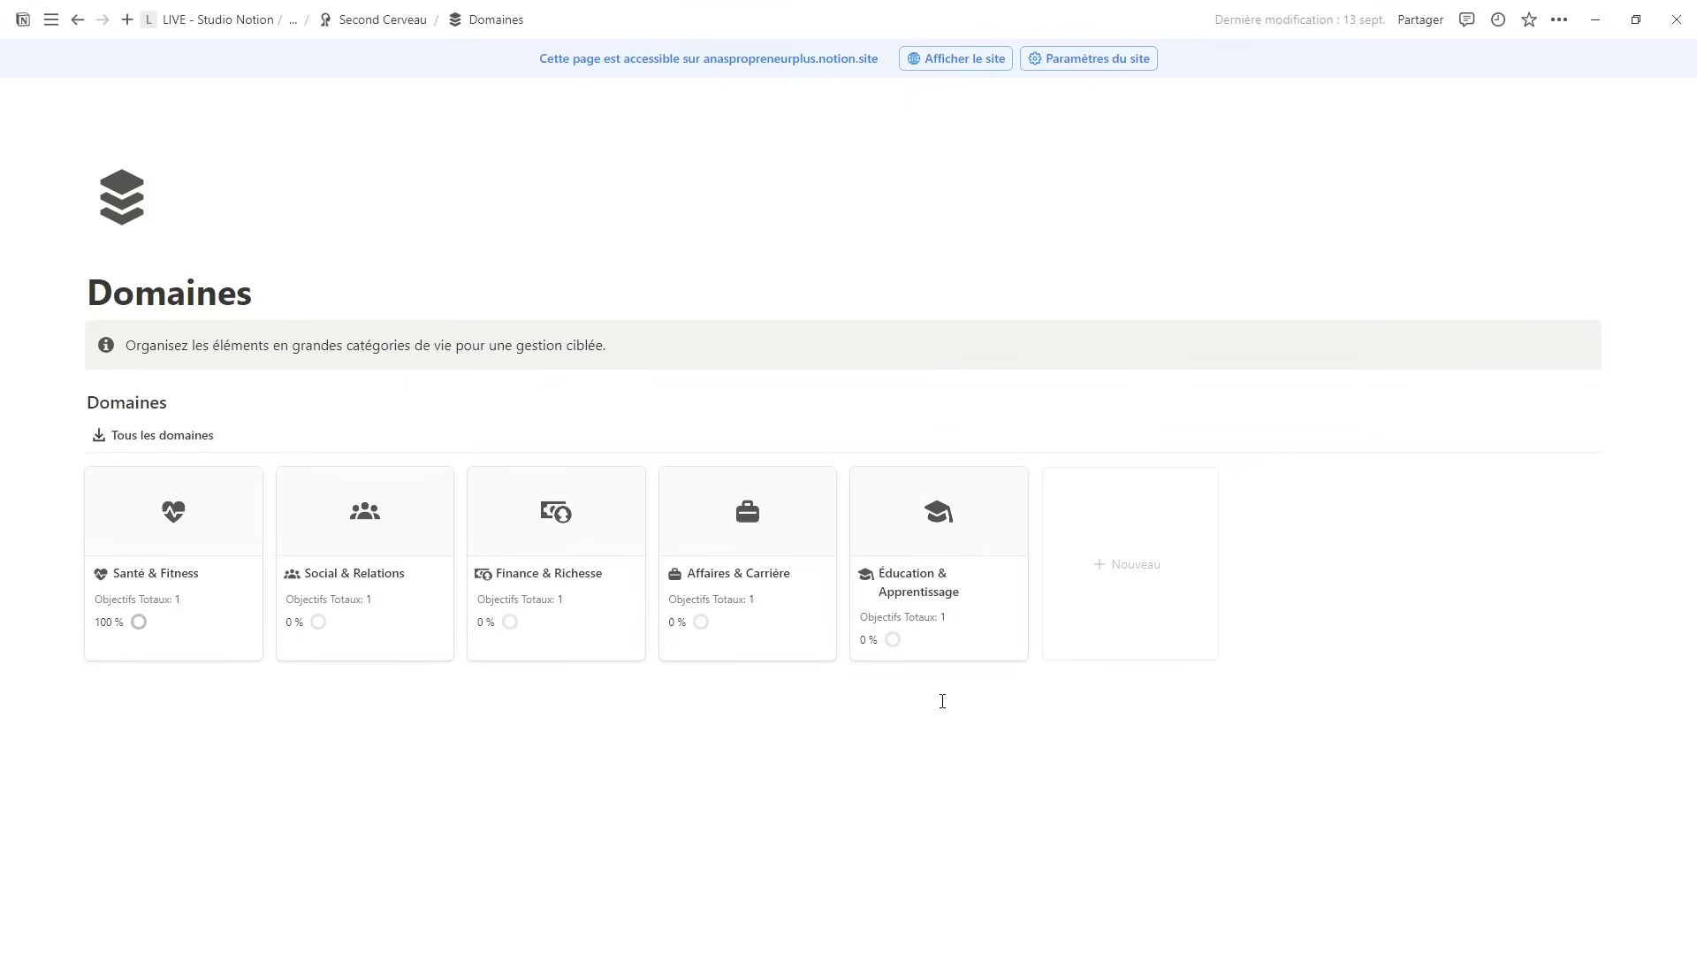
pyautogui.click(925, 586)
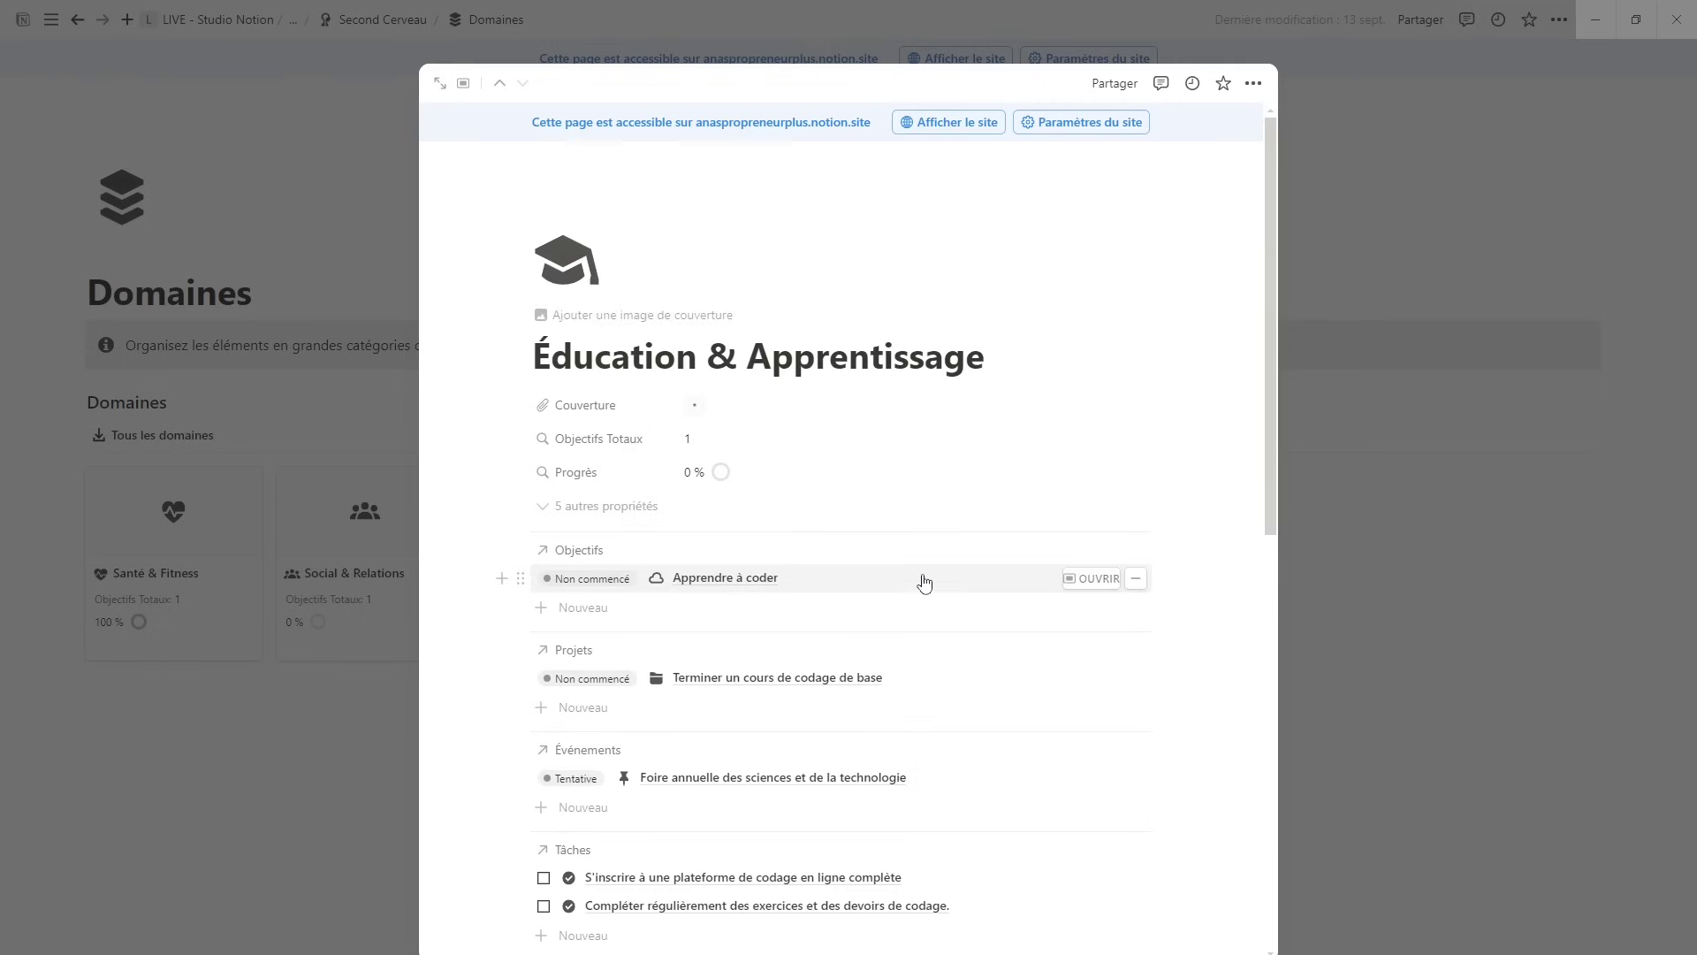
pyautogui.scroll(-1, 754, 727)
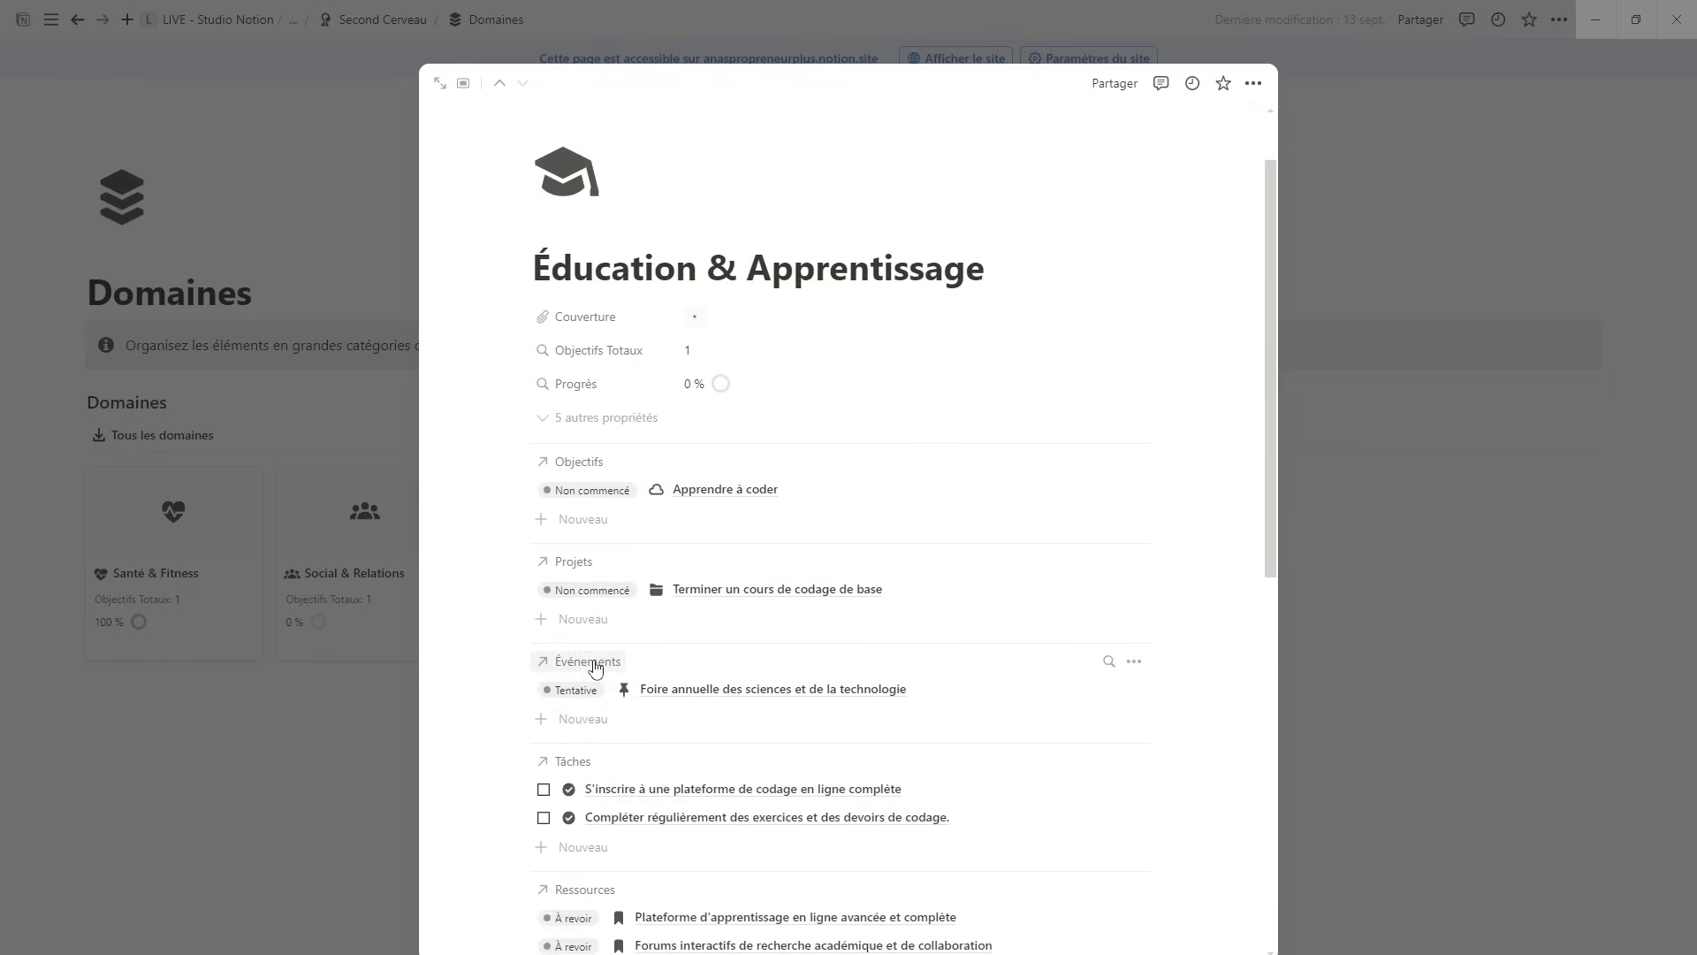
pyautogui.scroll(-4, 909, 575)
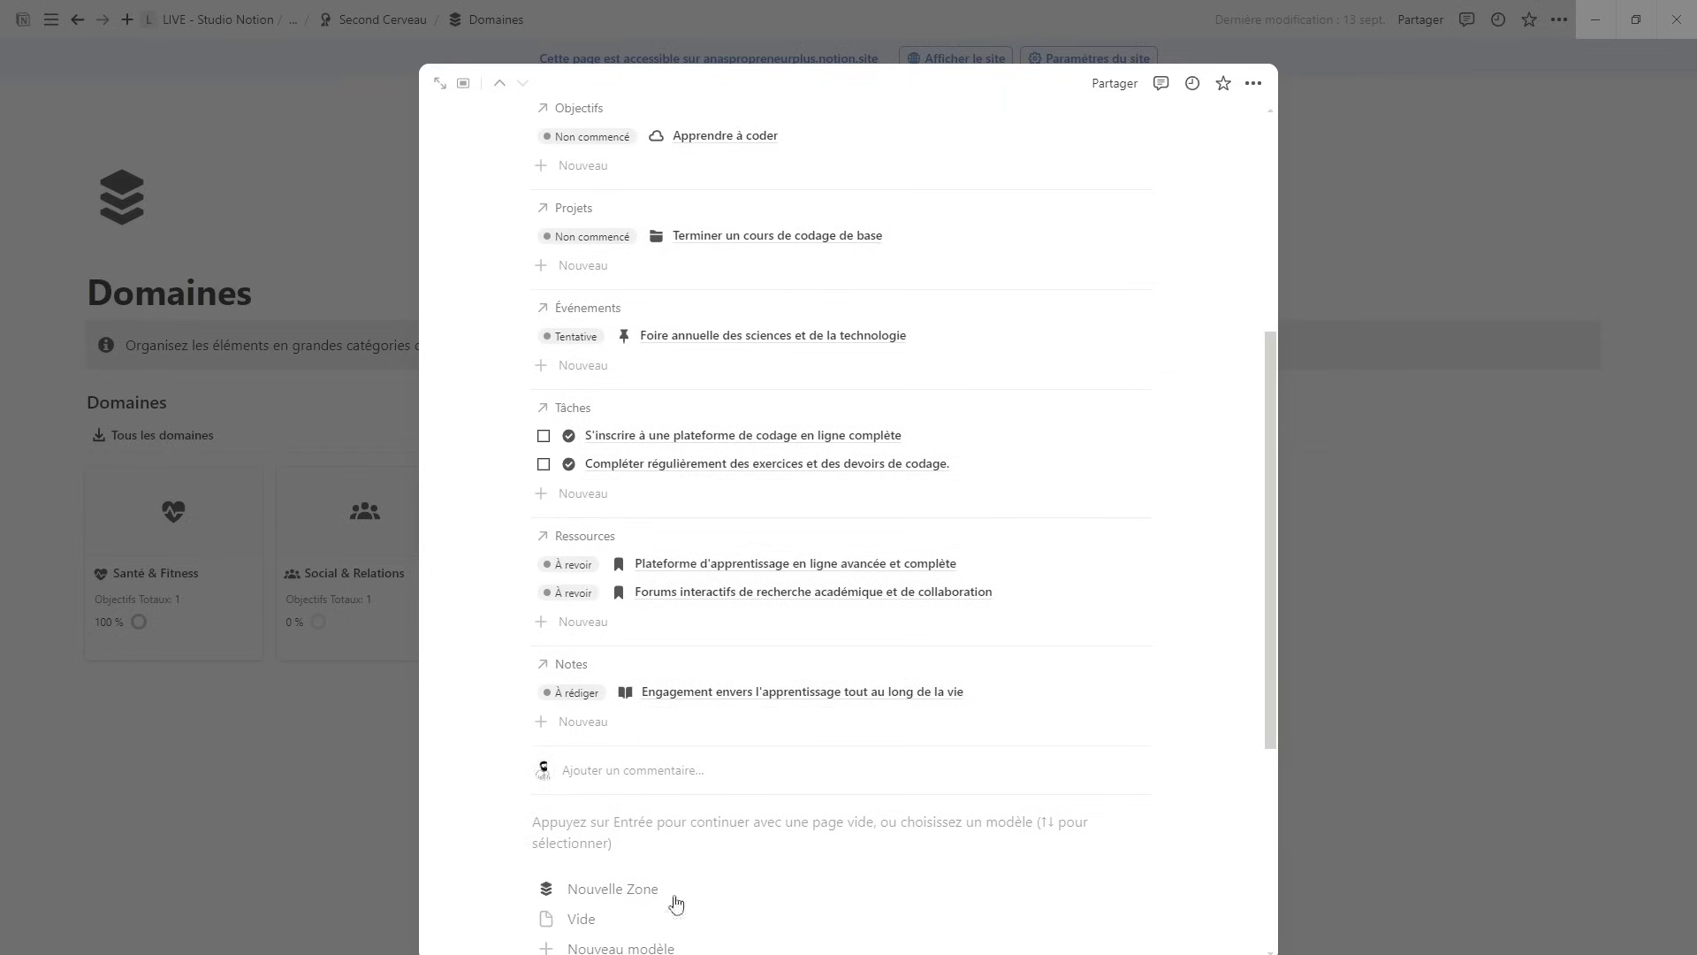
pyautogui.scroll(5, 1089, 555)
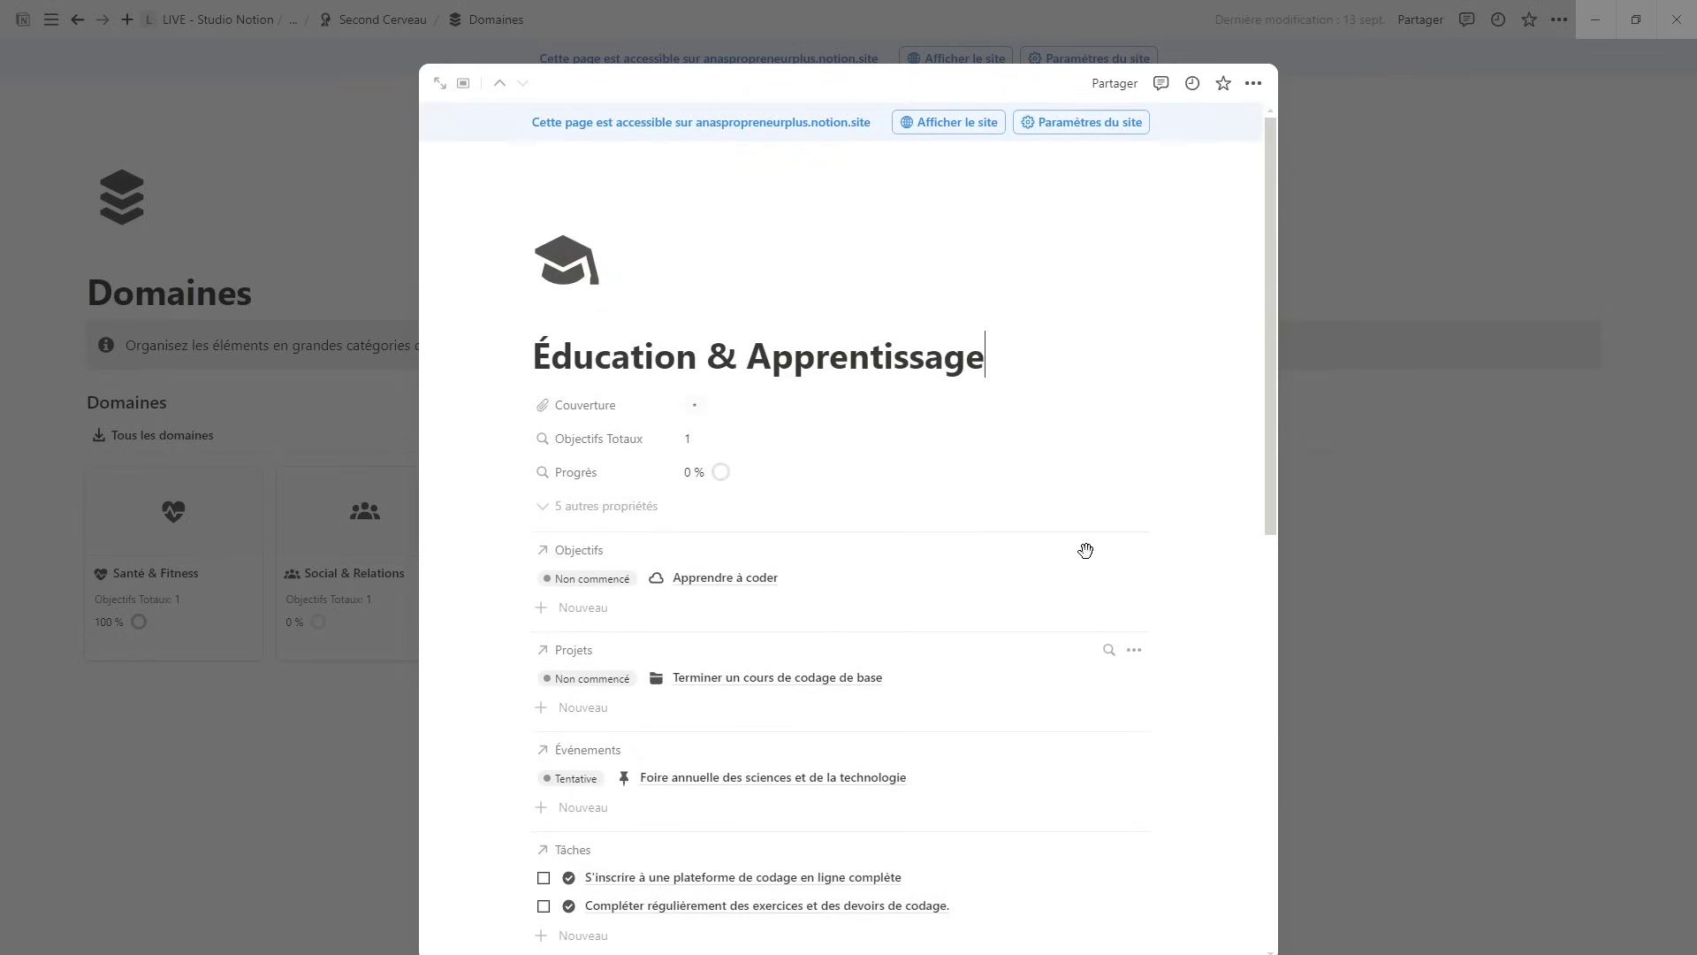
pyautogui.hotkey('alt', 'Left')
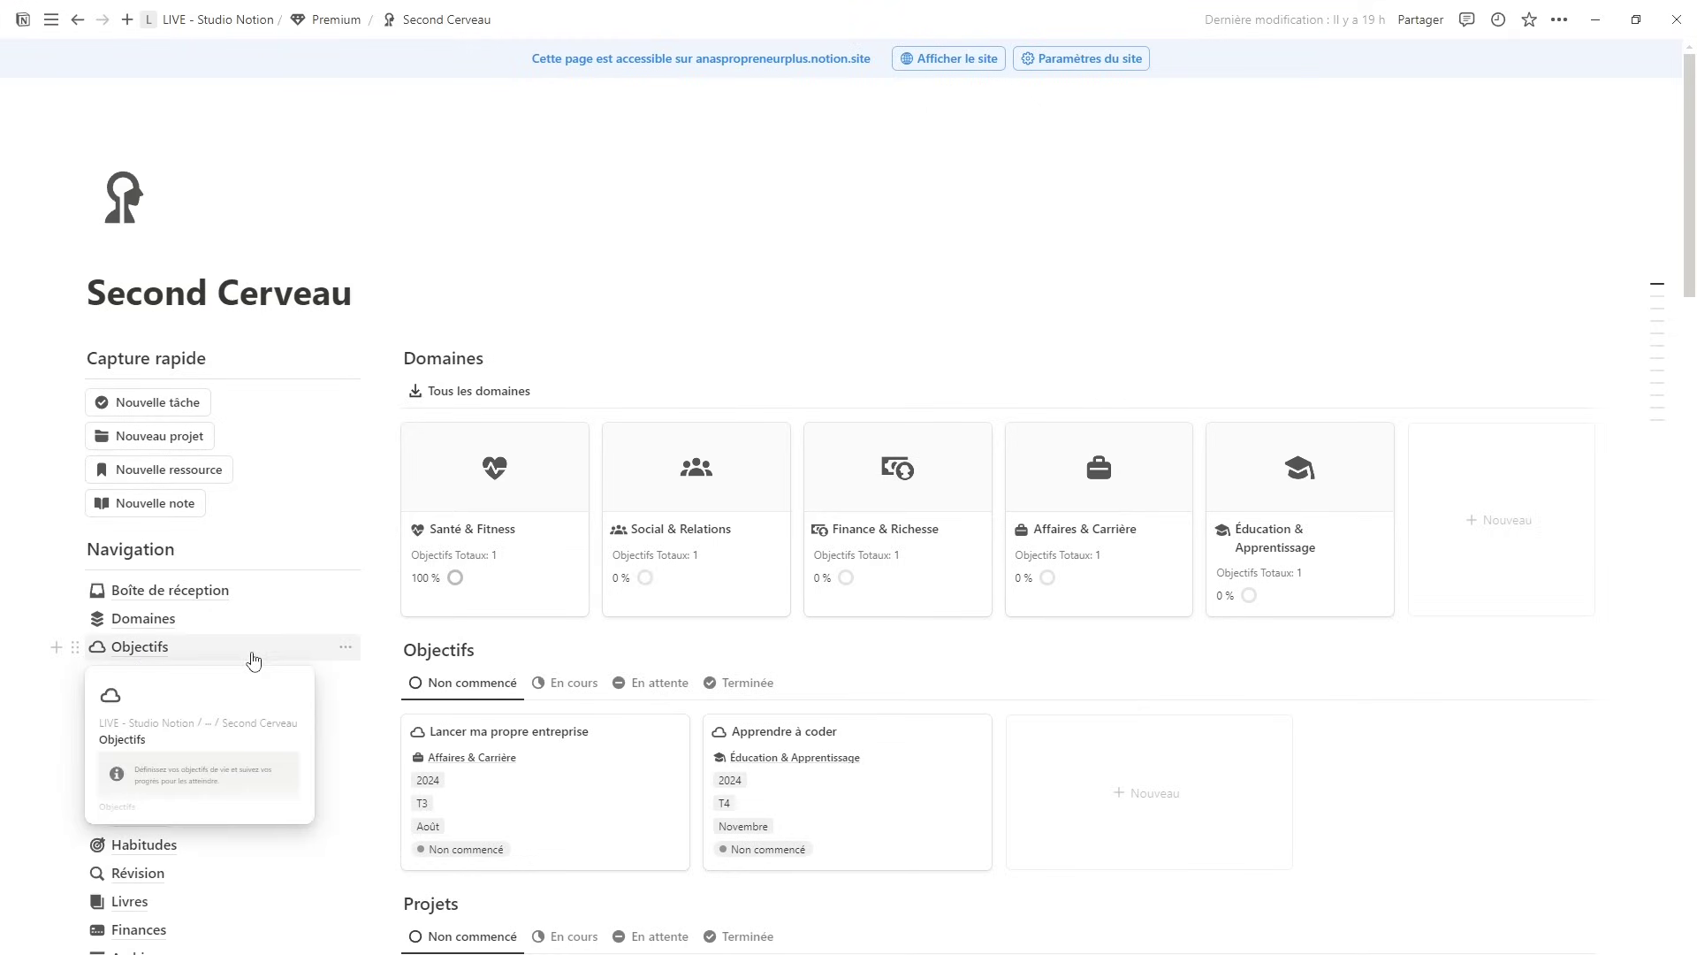
# - Open the Objectifs page and view the status options of the goal Lancer ma propre entreprise without changing it
pyautogui.click(203, 650)
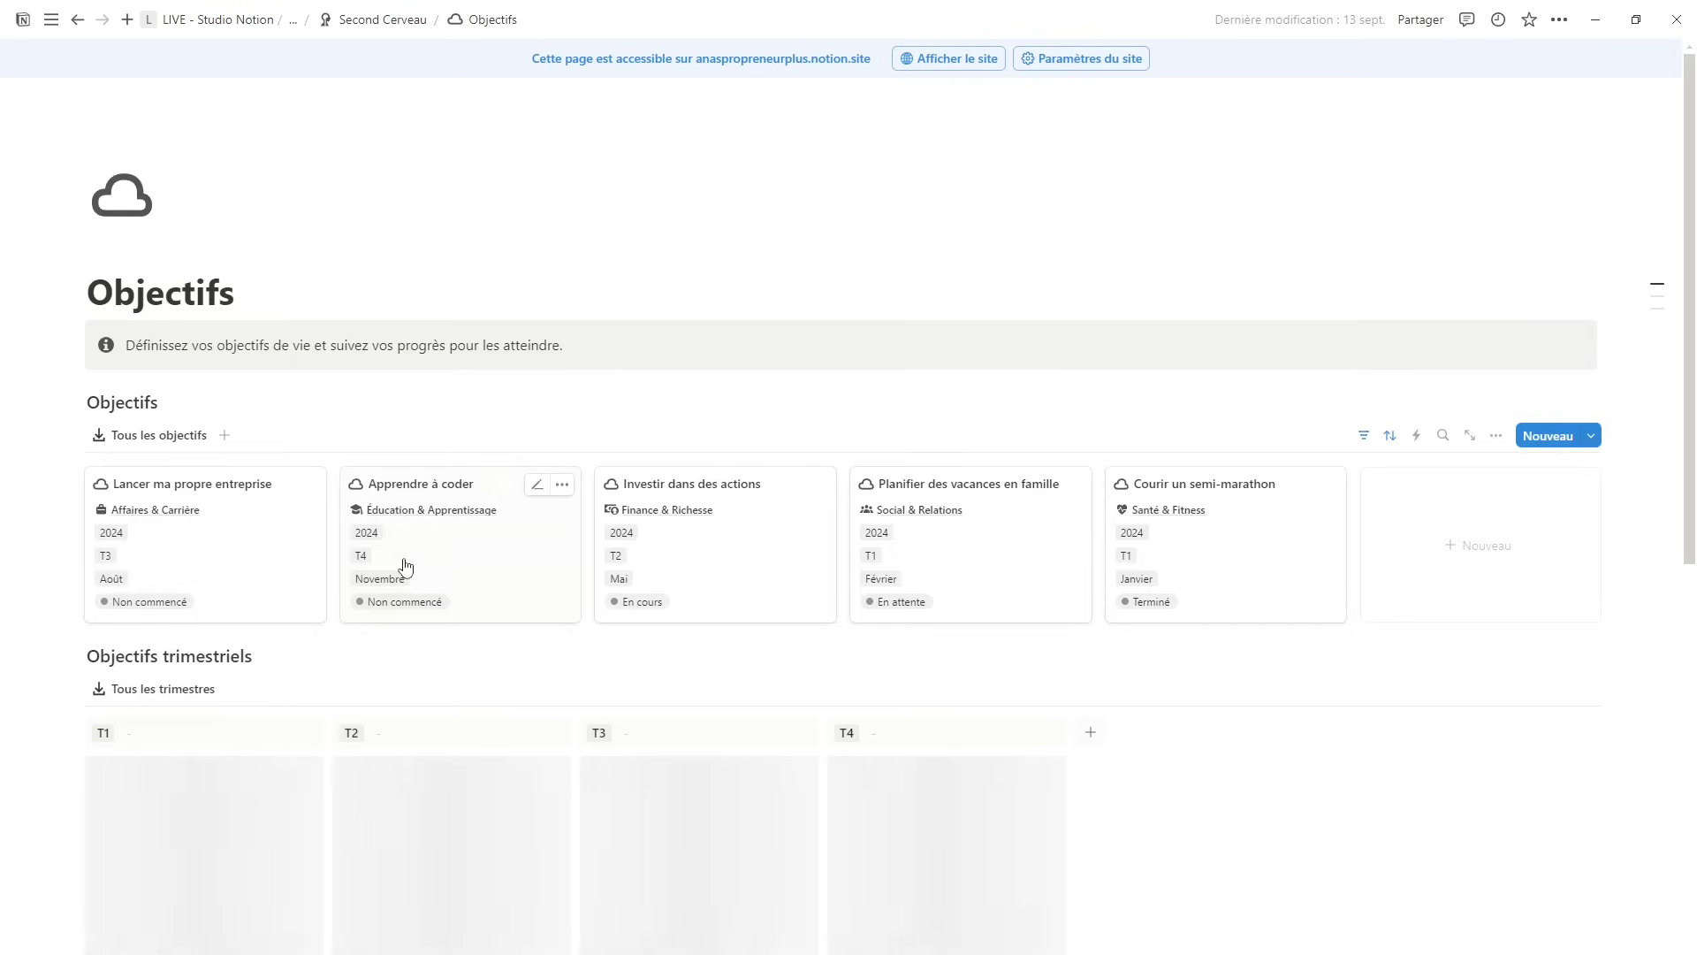
pyautogui.scroll(-1, 752, 427)
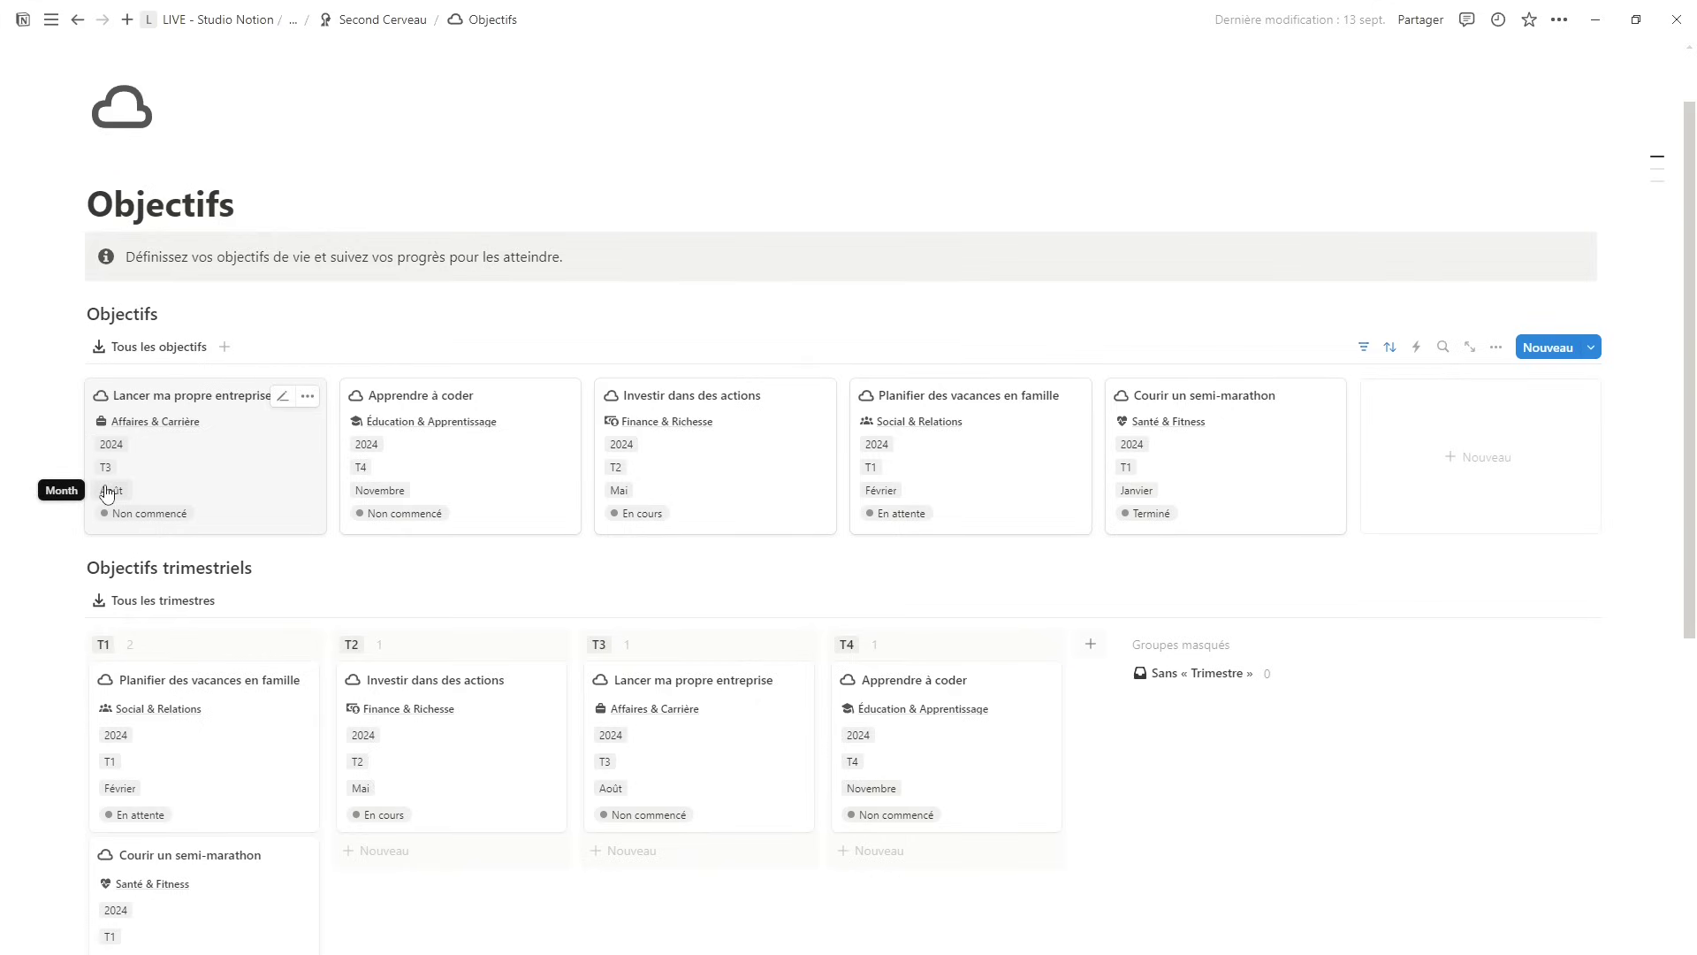
pyautogui.click(142, 514)
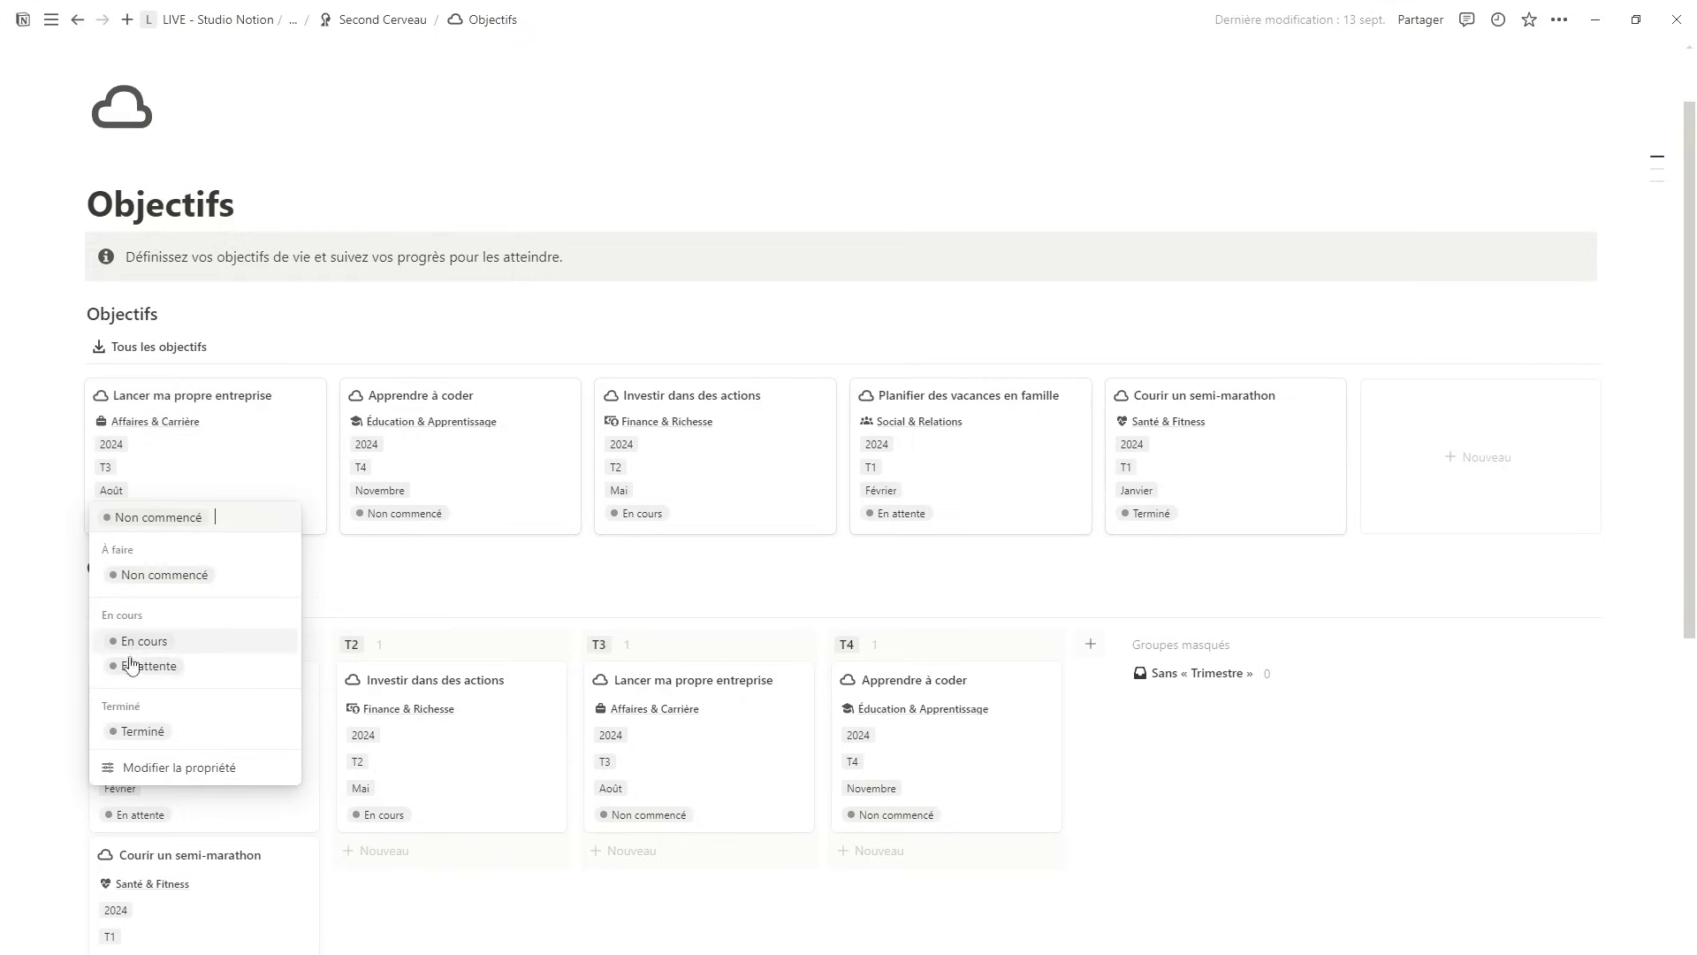
pyautogui.press('Escape')
pyautogui.click(373, 312)
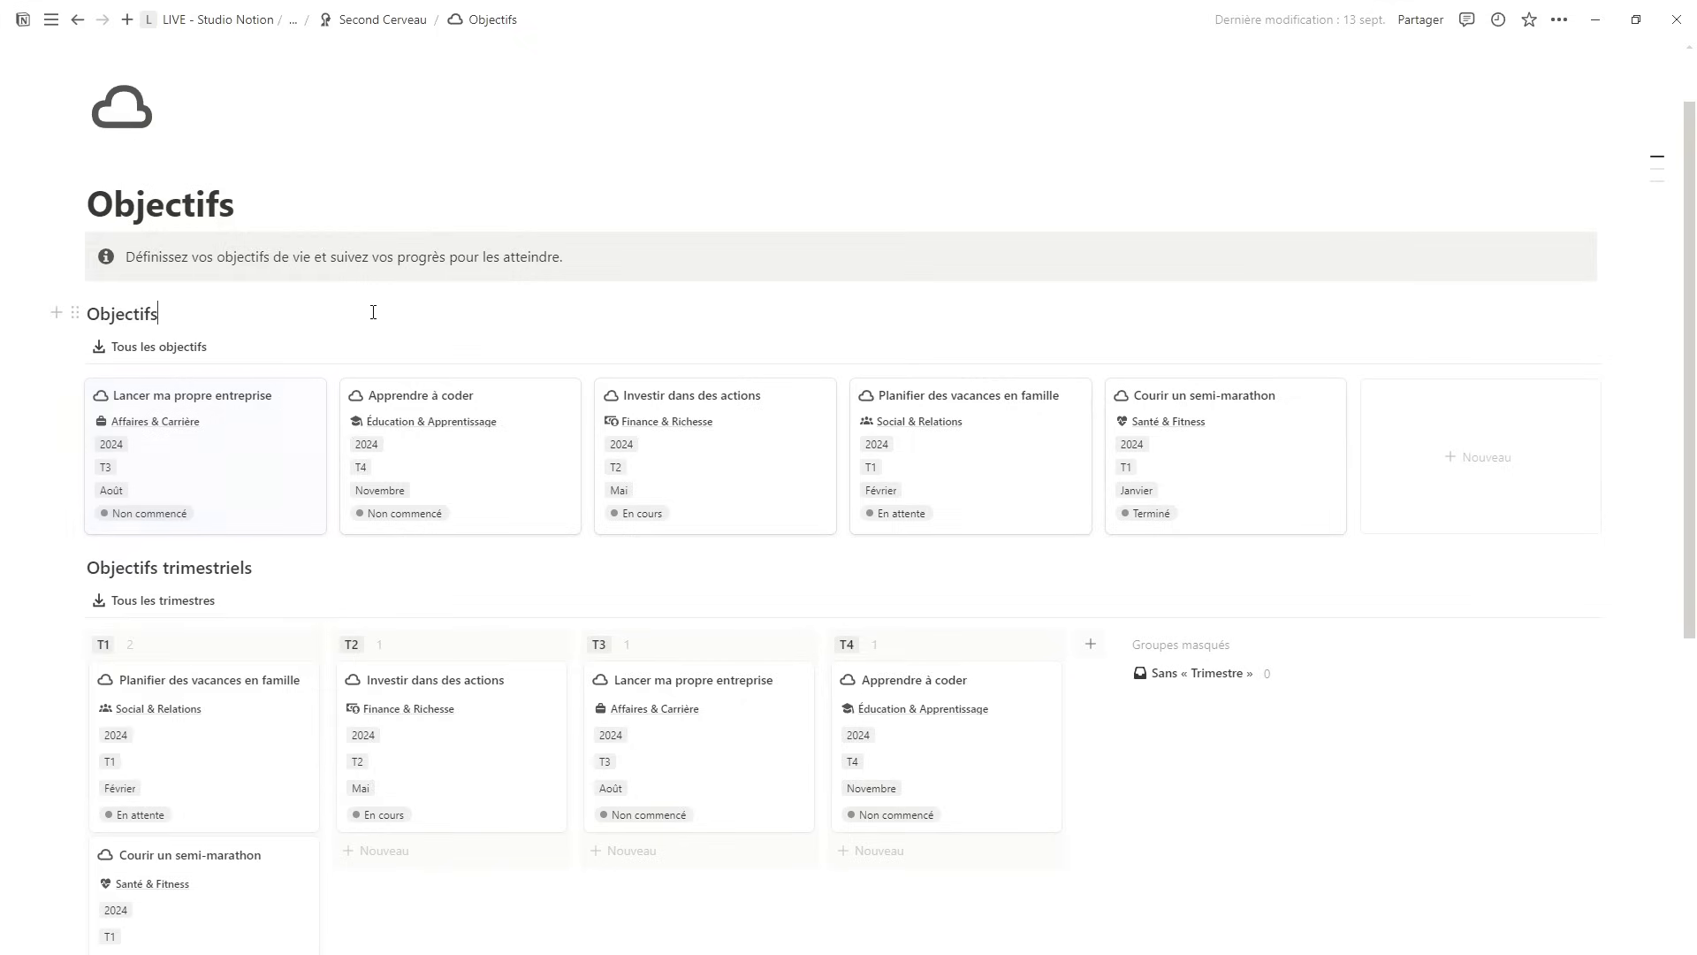
# - Review the properties, projects and tasks of the goal Lancer ma propre entreprise, and close its page
pyautogui.click(217, 397)
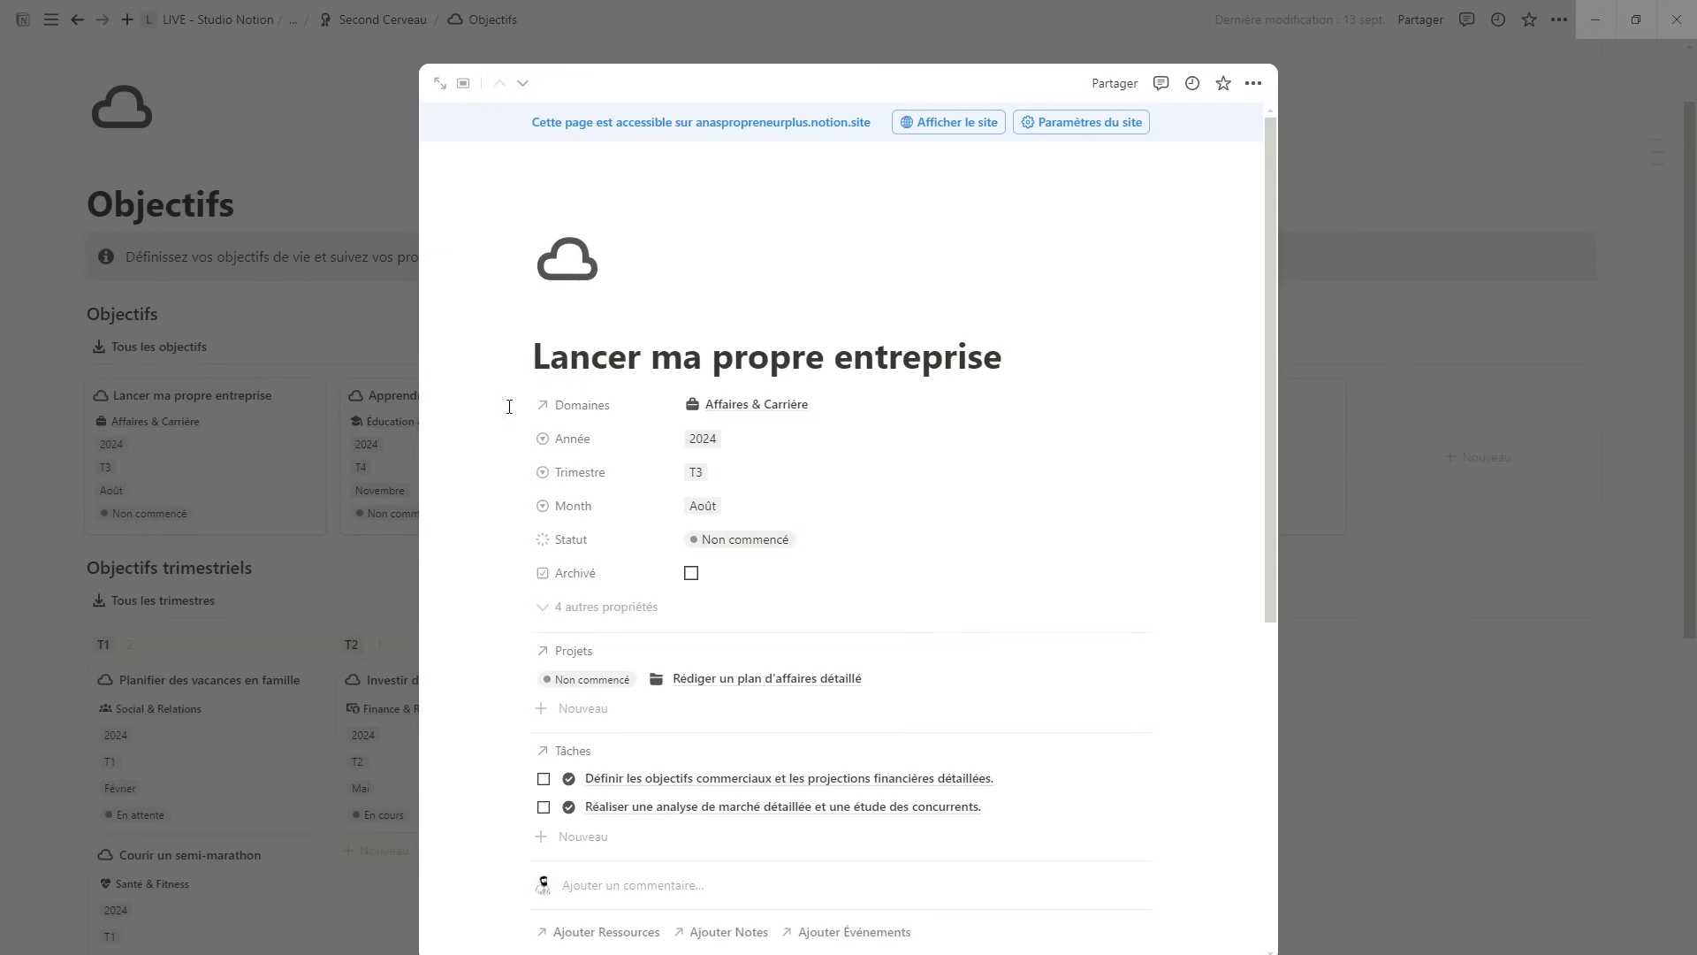
pyautogui.scroll(-1, 638, 416)
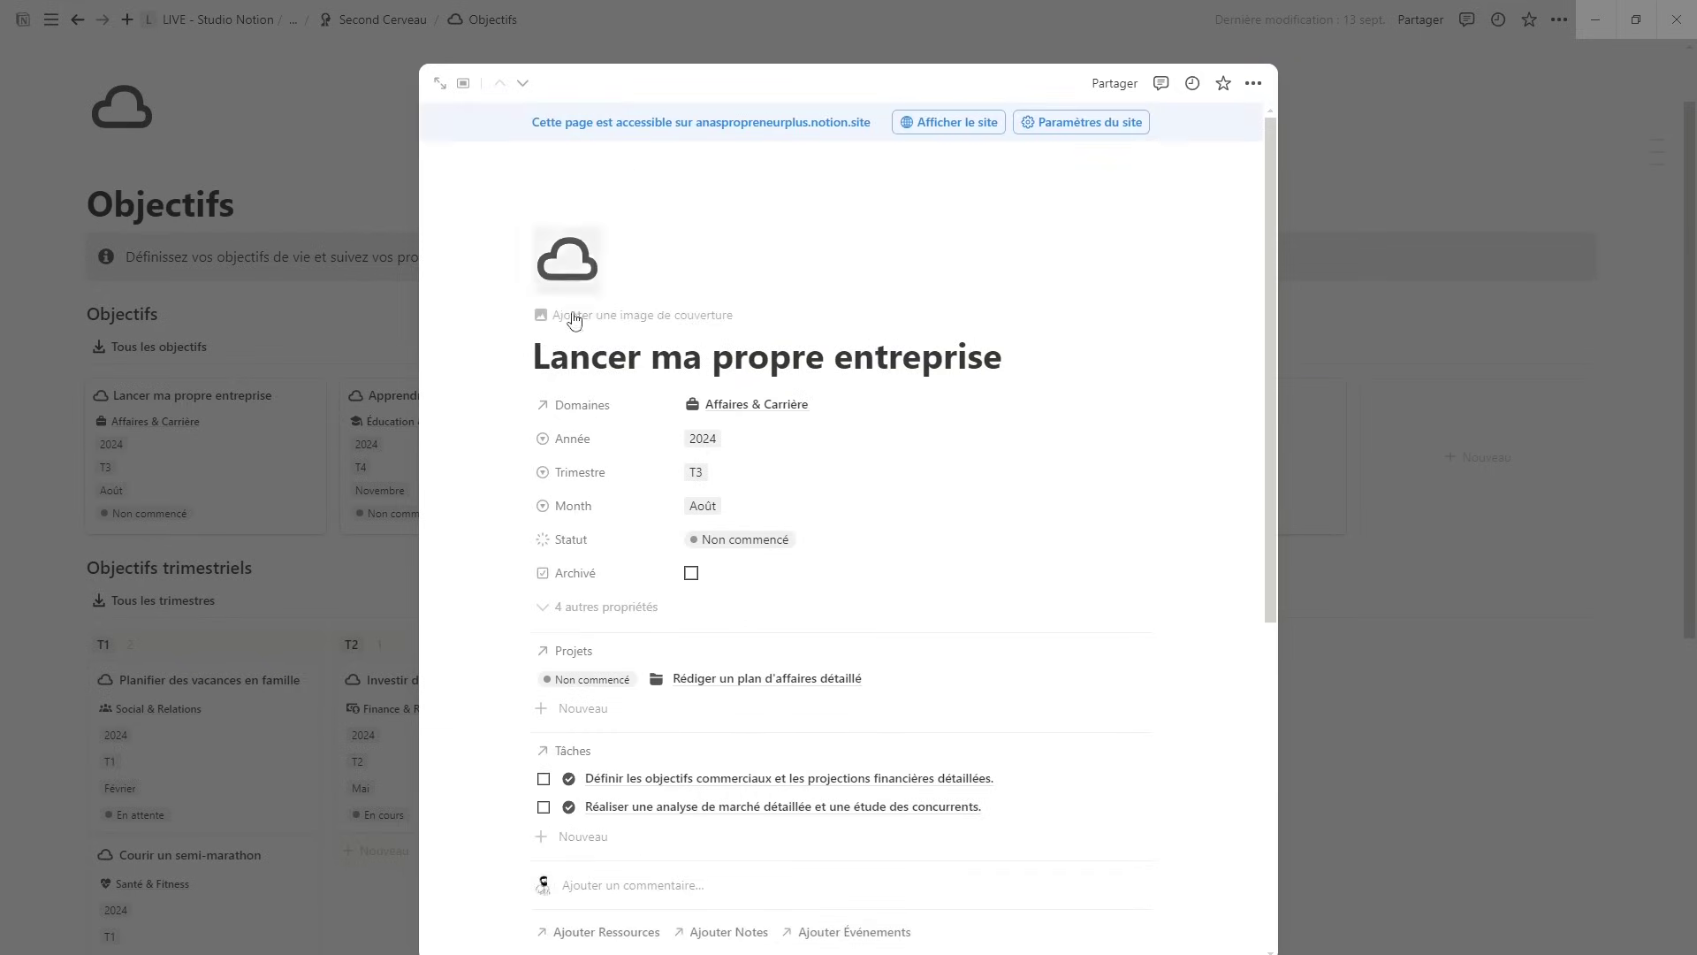
pyautogui.click(374, 318)
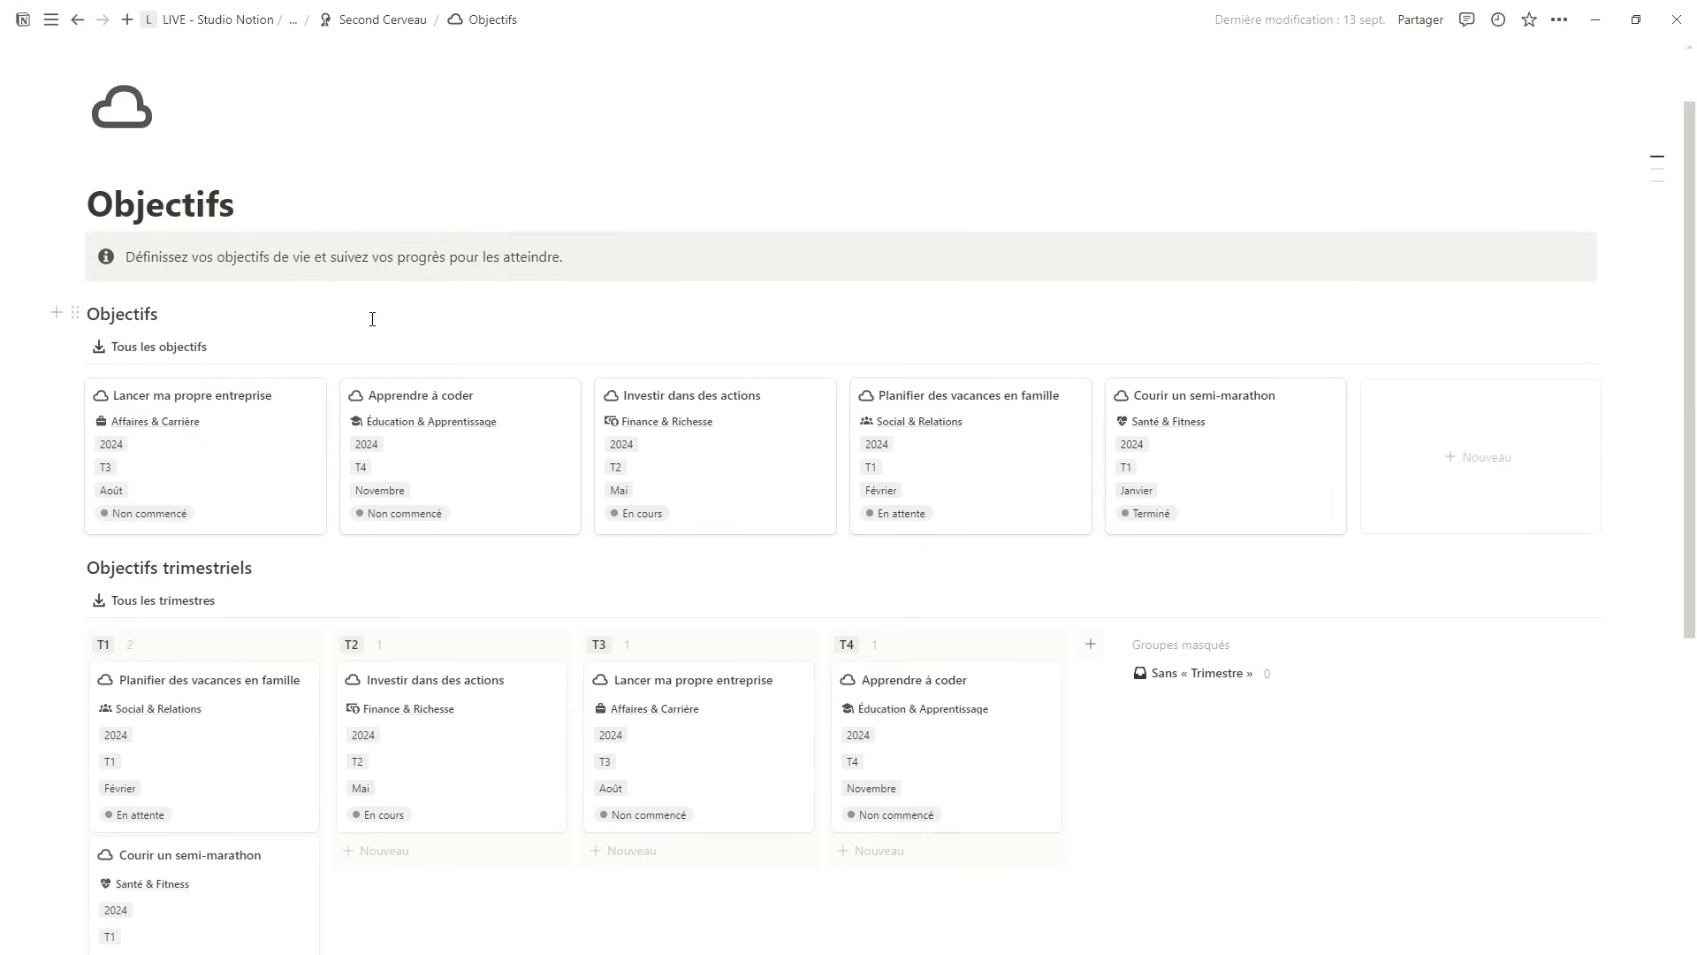
# - Examine the Objectifs trimestriels board and the Tableau des objectifs by Domaines and by Statut, and return to Second Cerveau
pyautogui.scroll(-2, 160, 545)
pyautogui.scroll(-2, 160, 545)
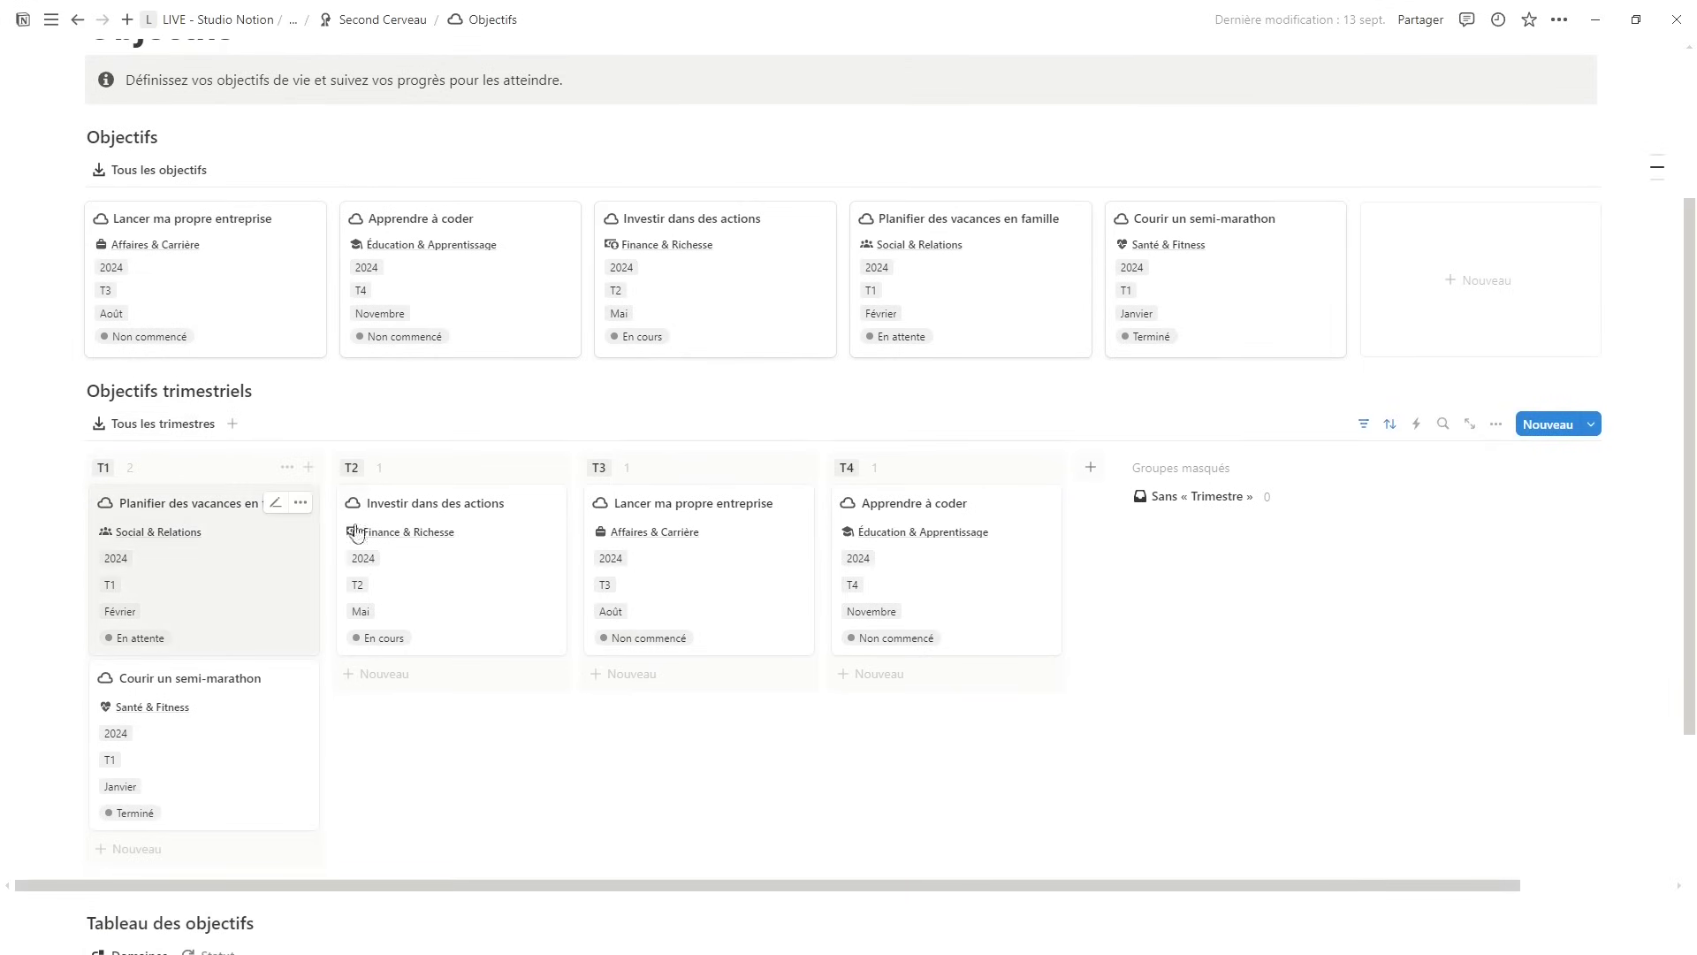
pyautogui.scroll(-1, 915, 521)
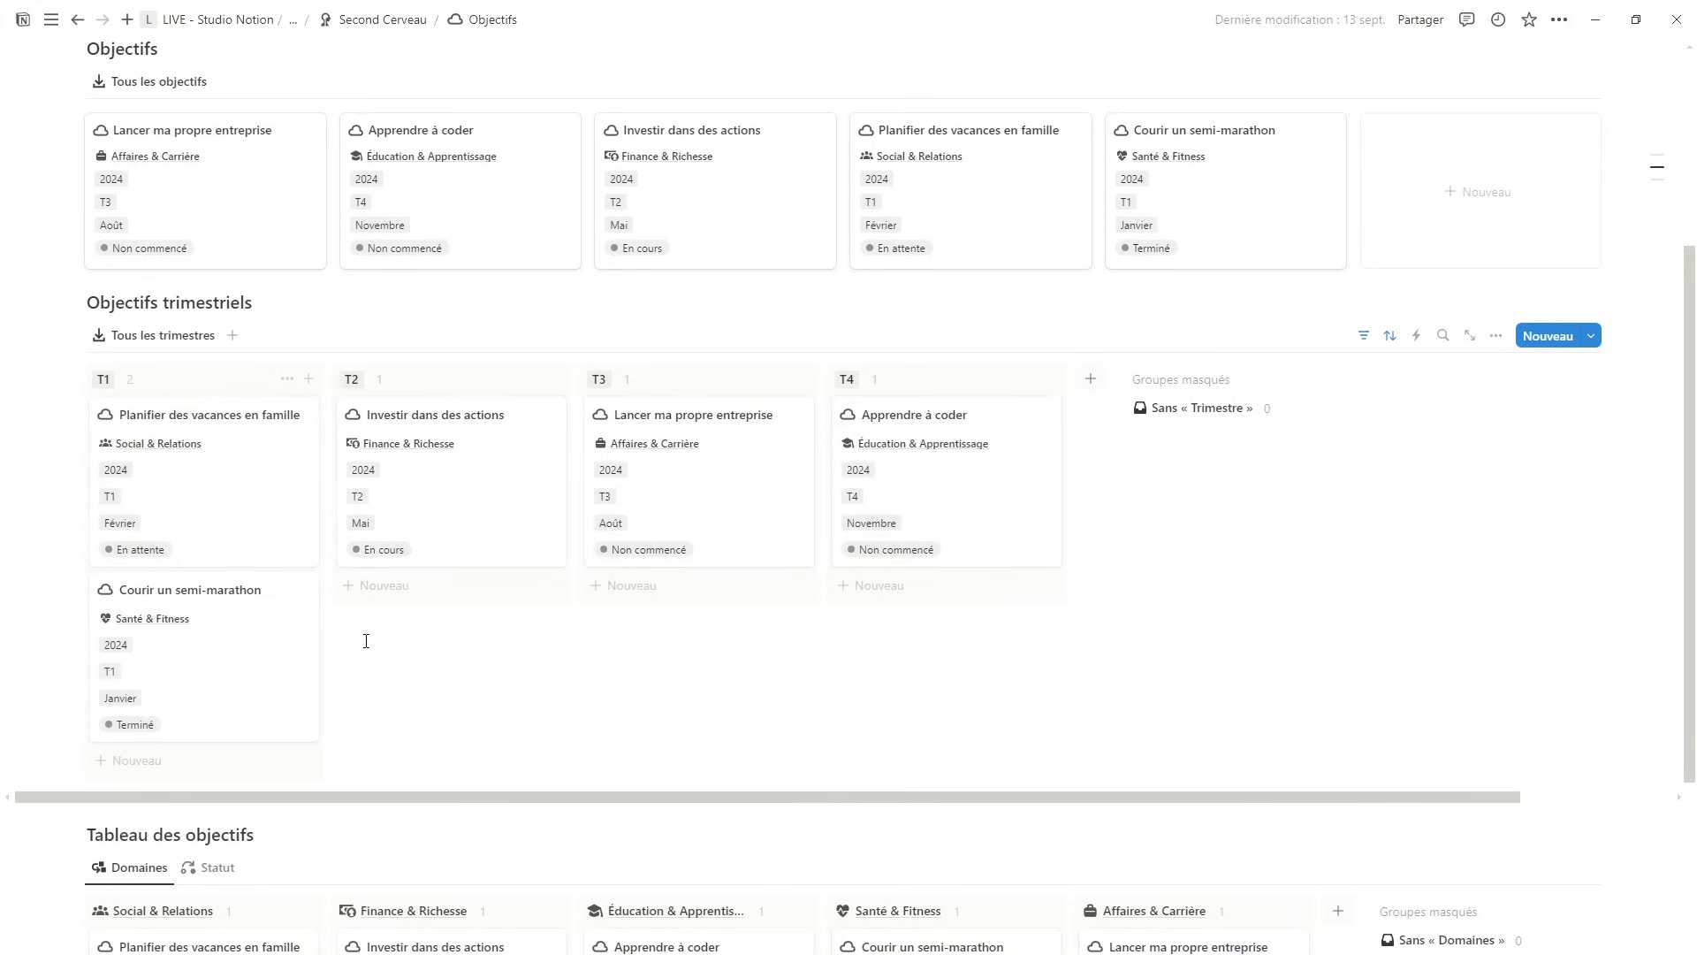
pyautogui.scroll(-2, 367, 641)
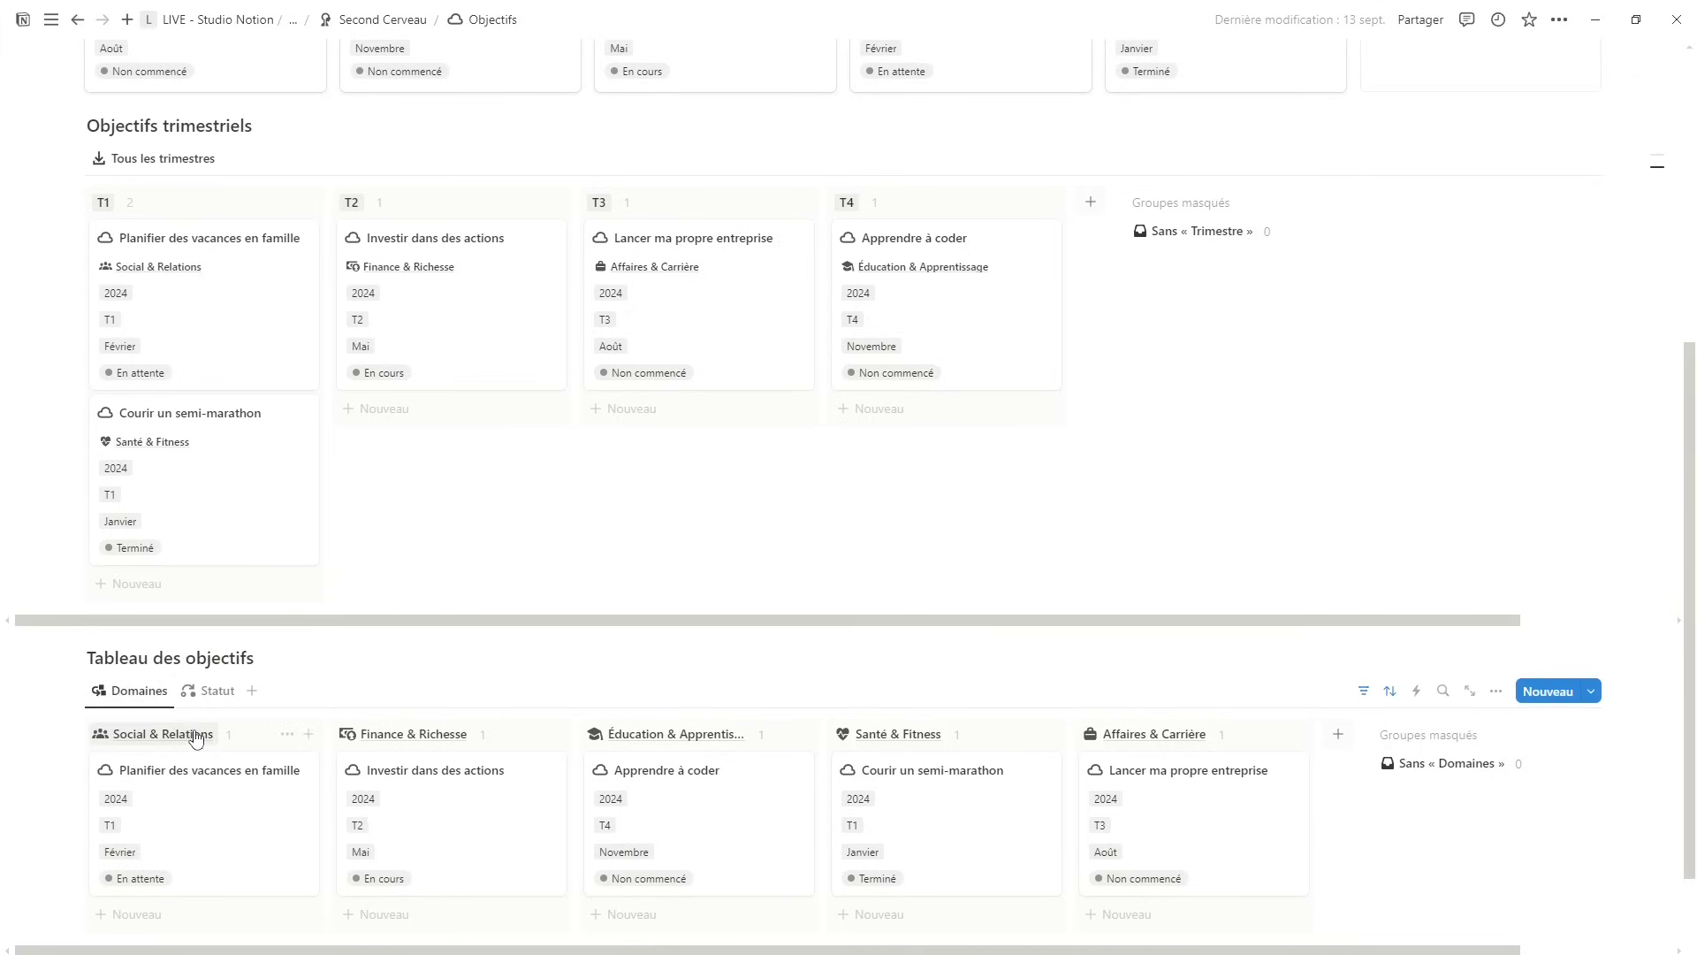
pyautogui.click(209, 691)
pyautogui.scroll(-1, 189, 761)
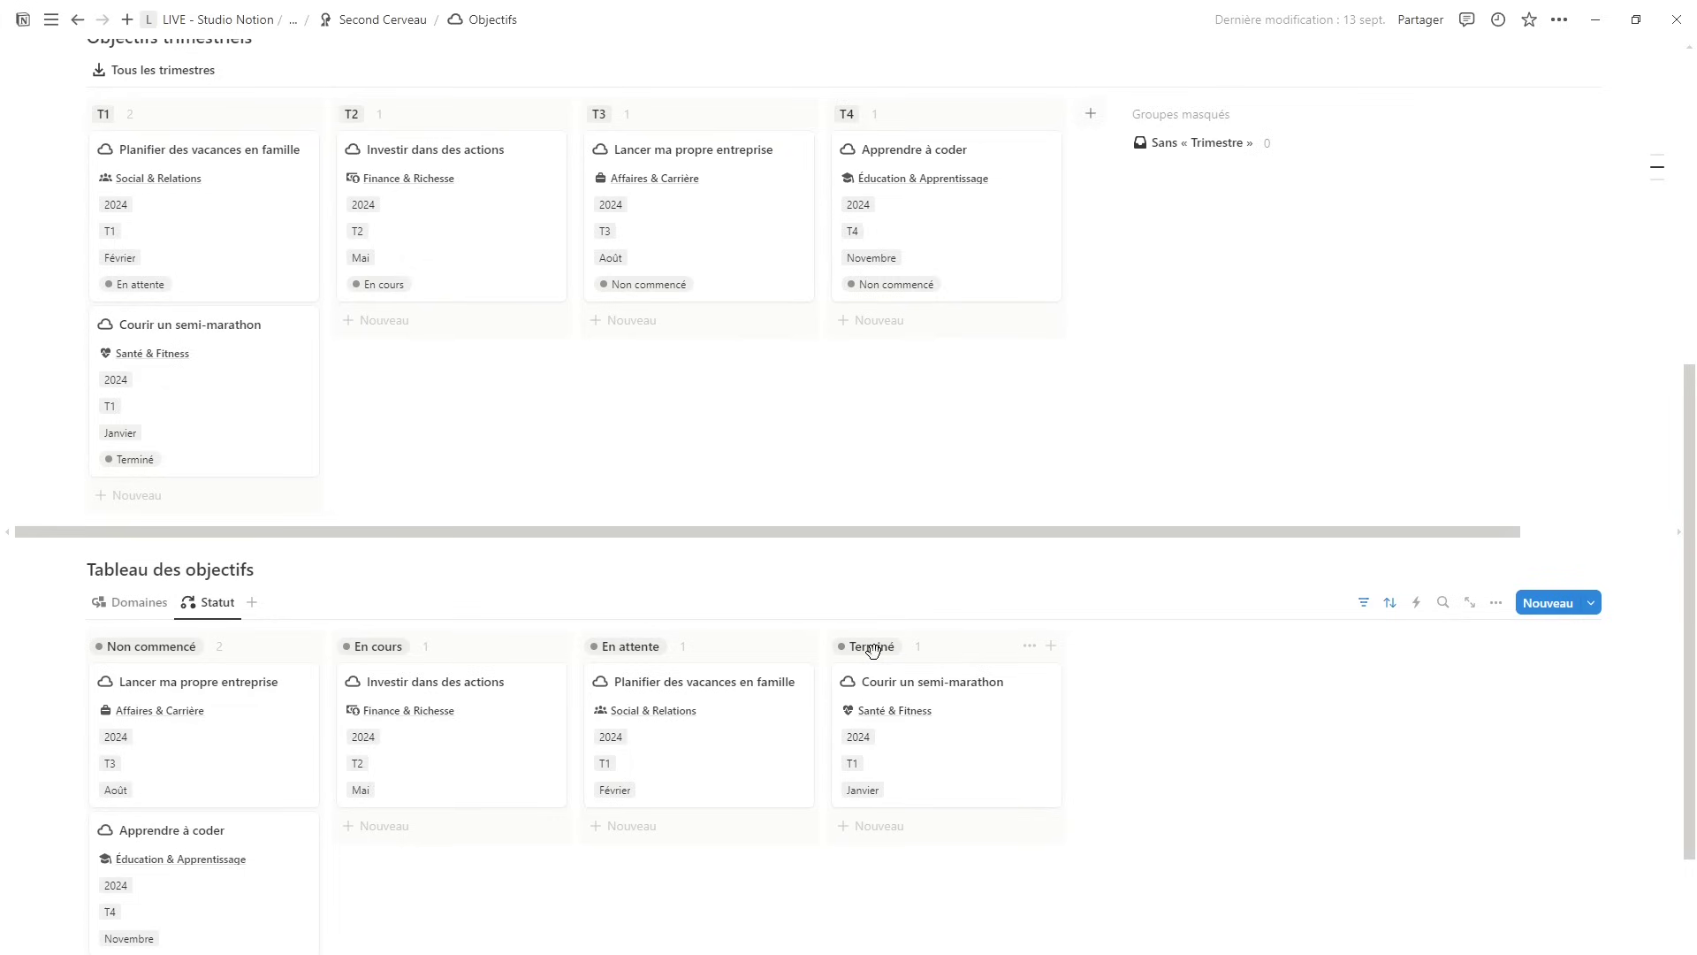
pyautogui.hotkey('ctrl', '[')
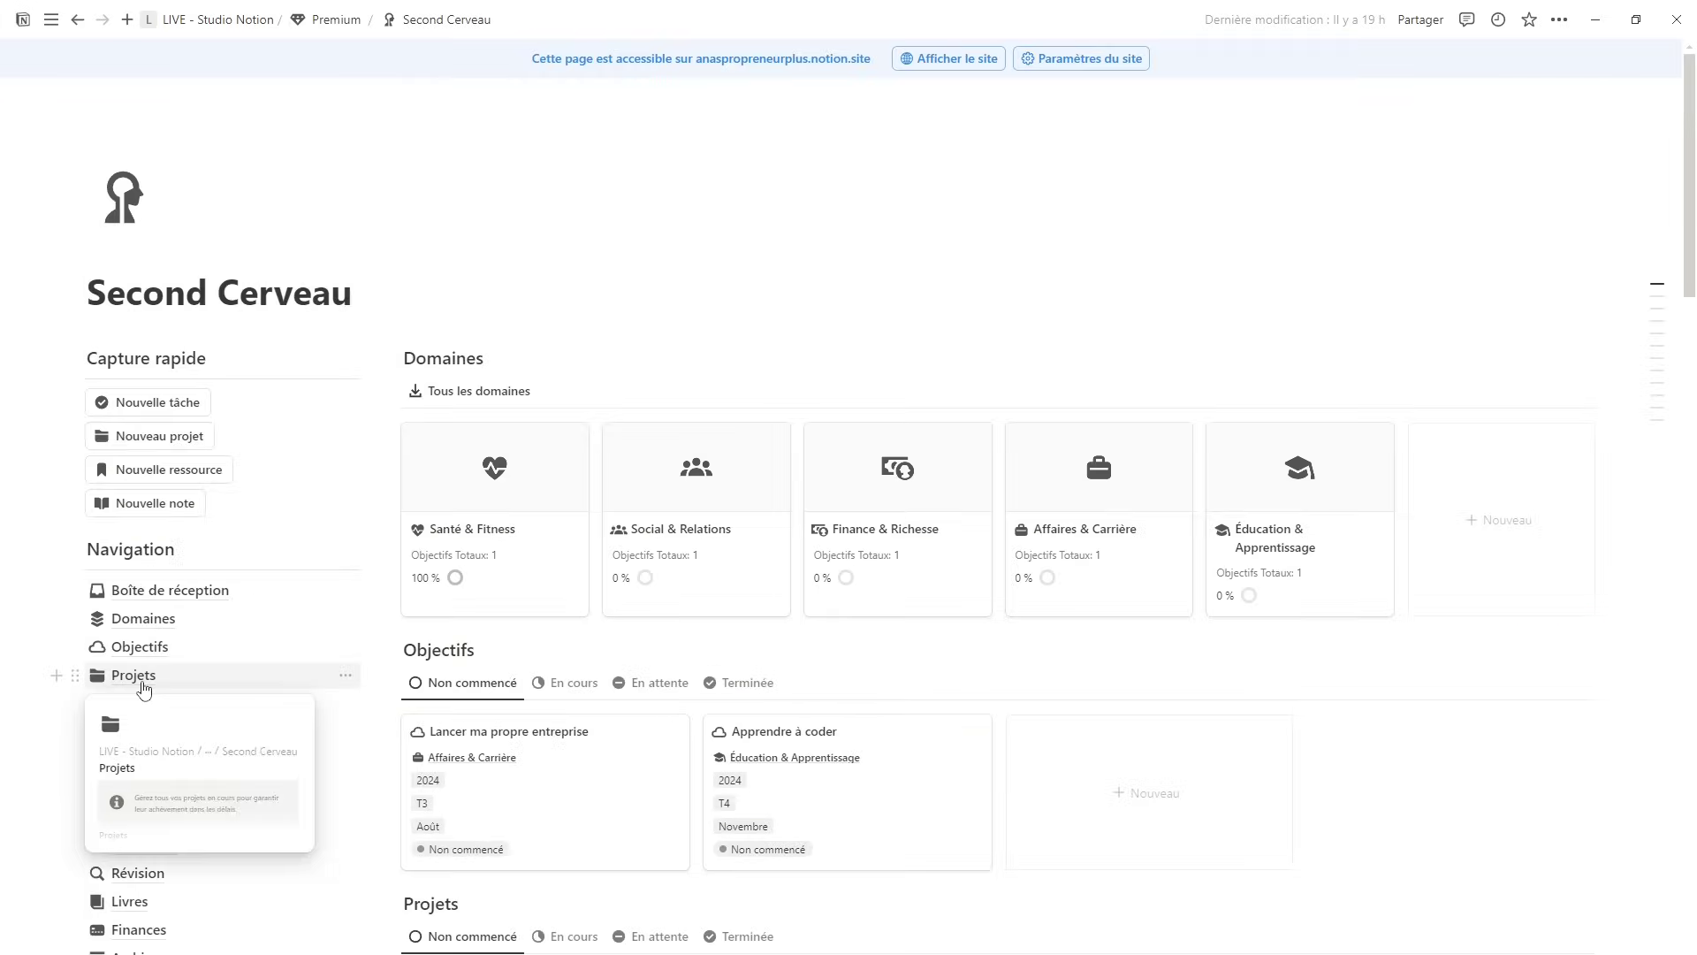
# - Open the Projets page and view the status options of the project Planifier un itinéraire pour les vacances without changing it
pyautogui.click(131, 677)
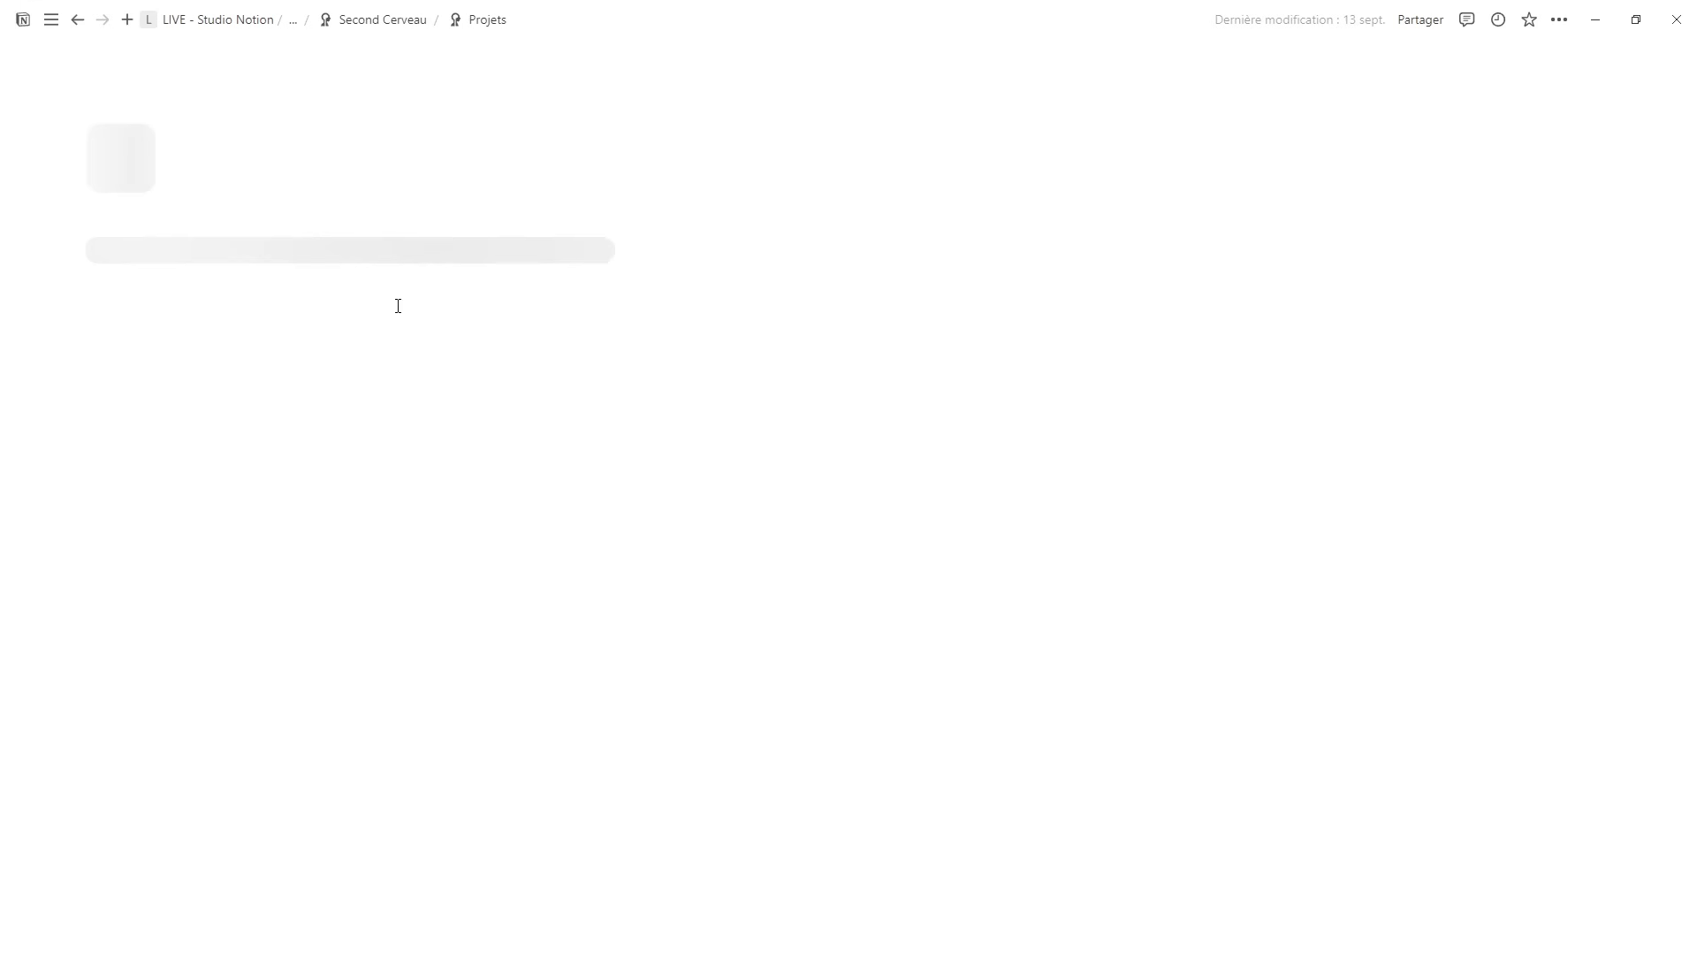
pyautogui.scroll(-2, 539, 335)
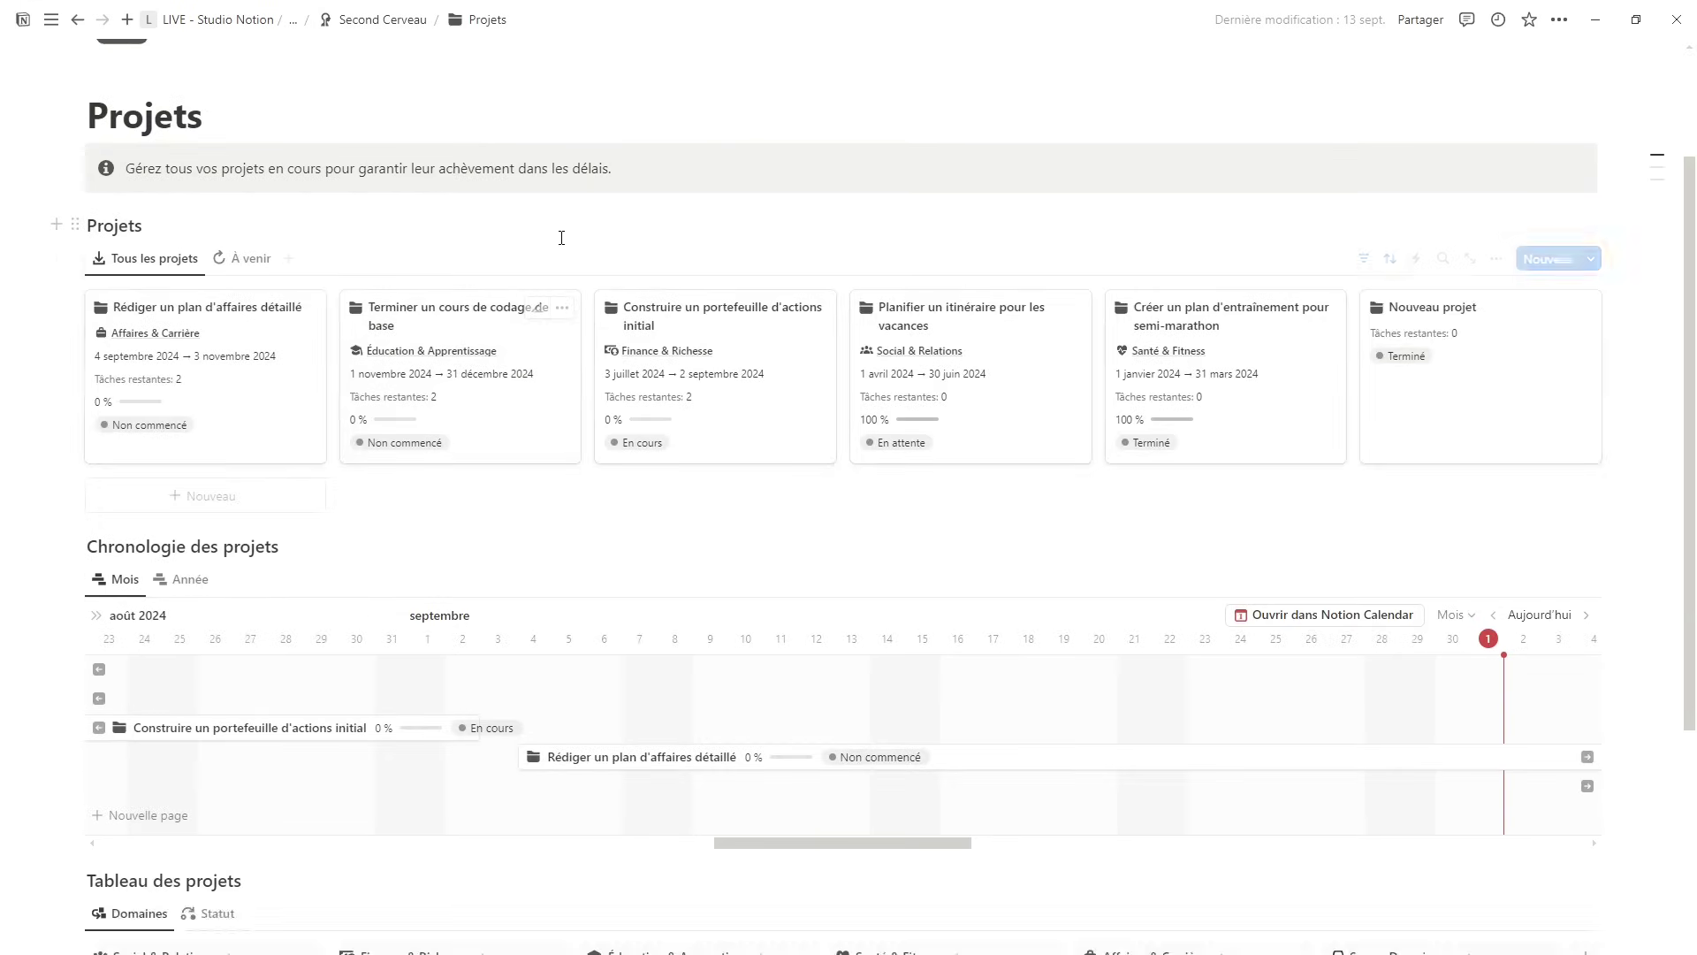
pyautogui.scroll(1, 561, 235)
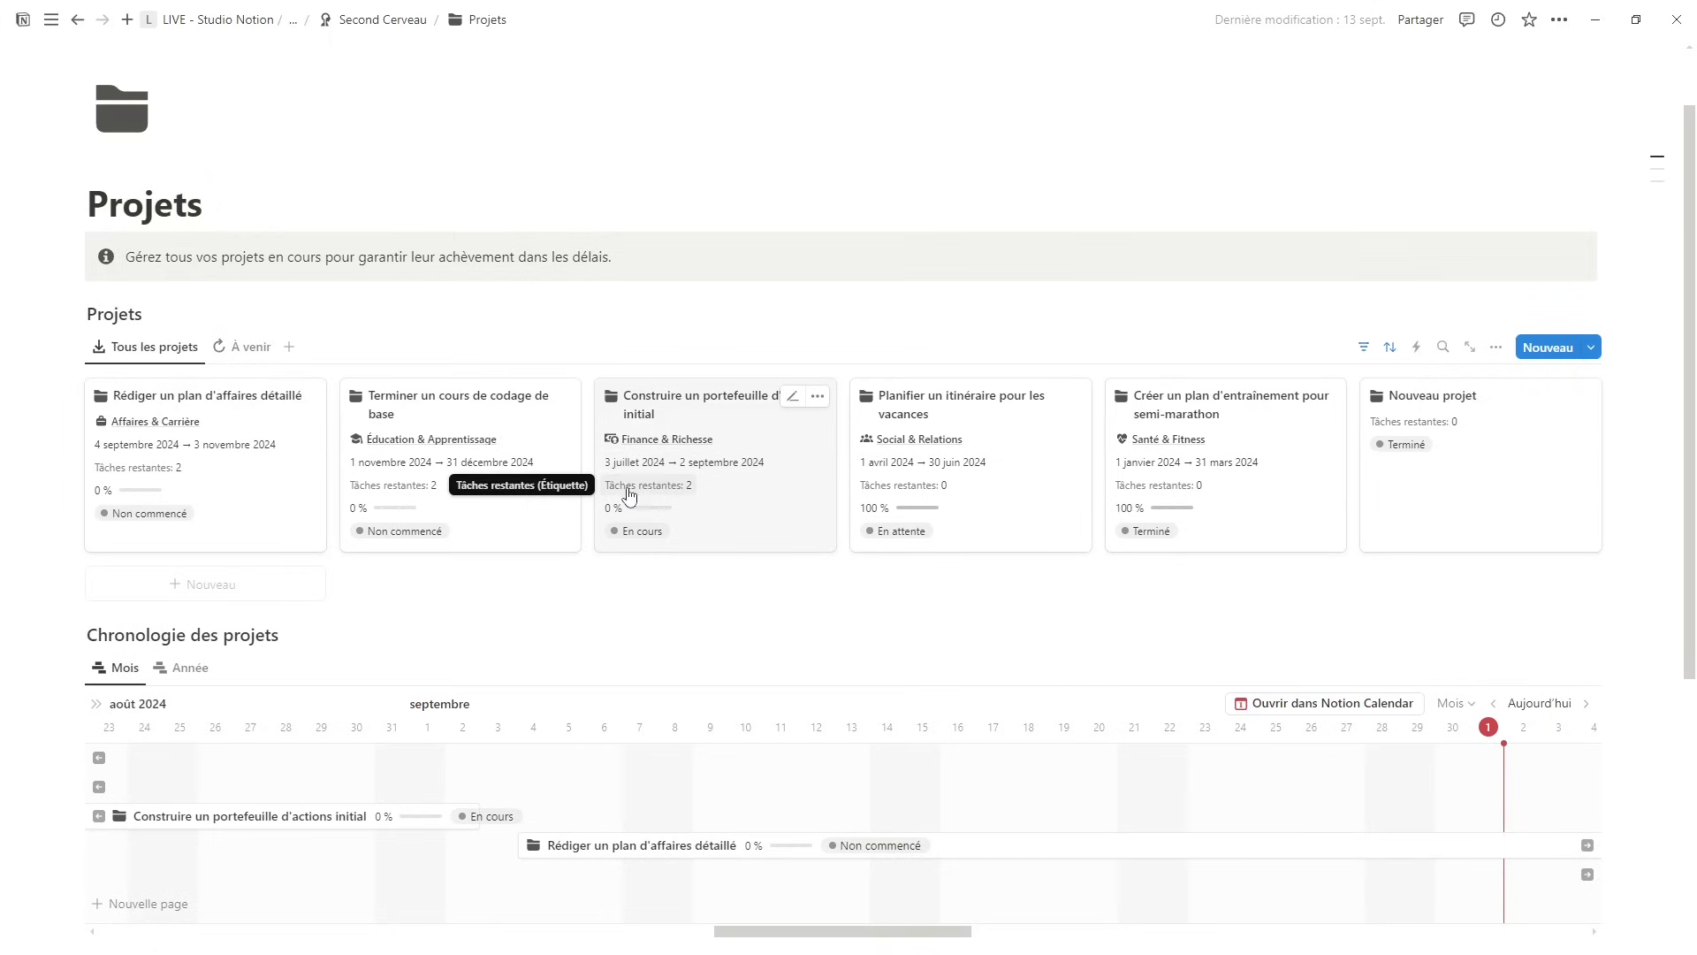
pyautogui.click(888, 531)
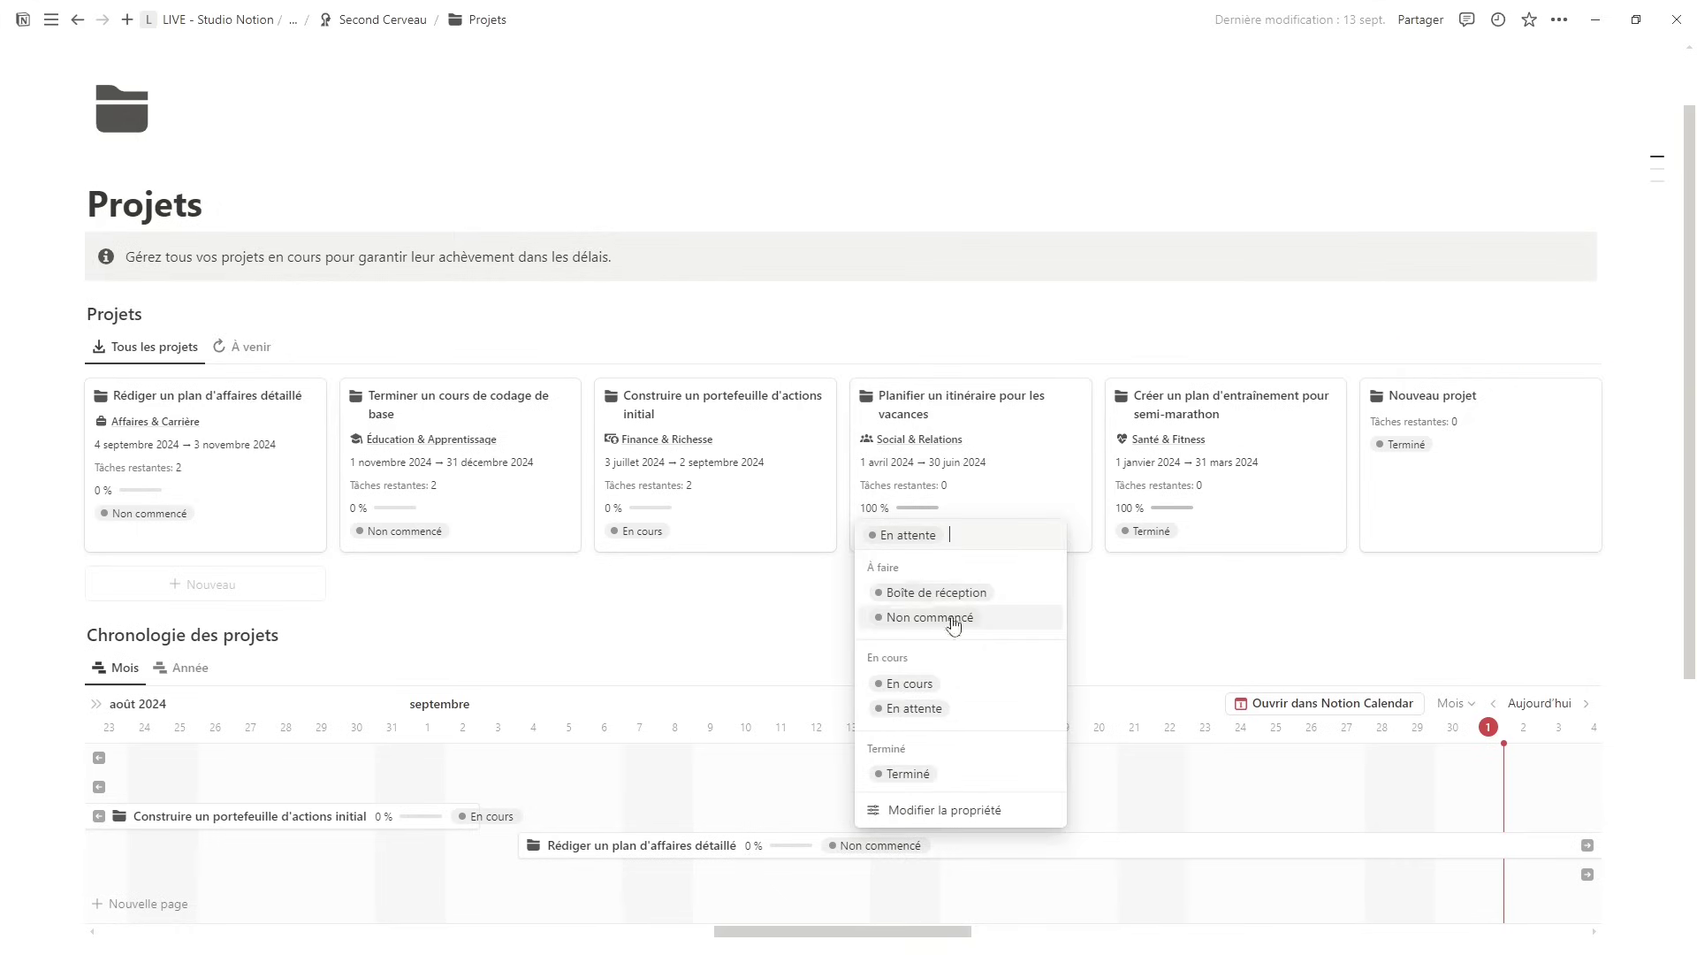
pyautogui.press('Escape')
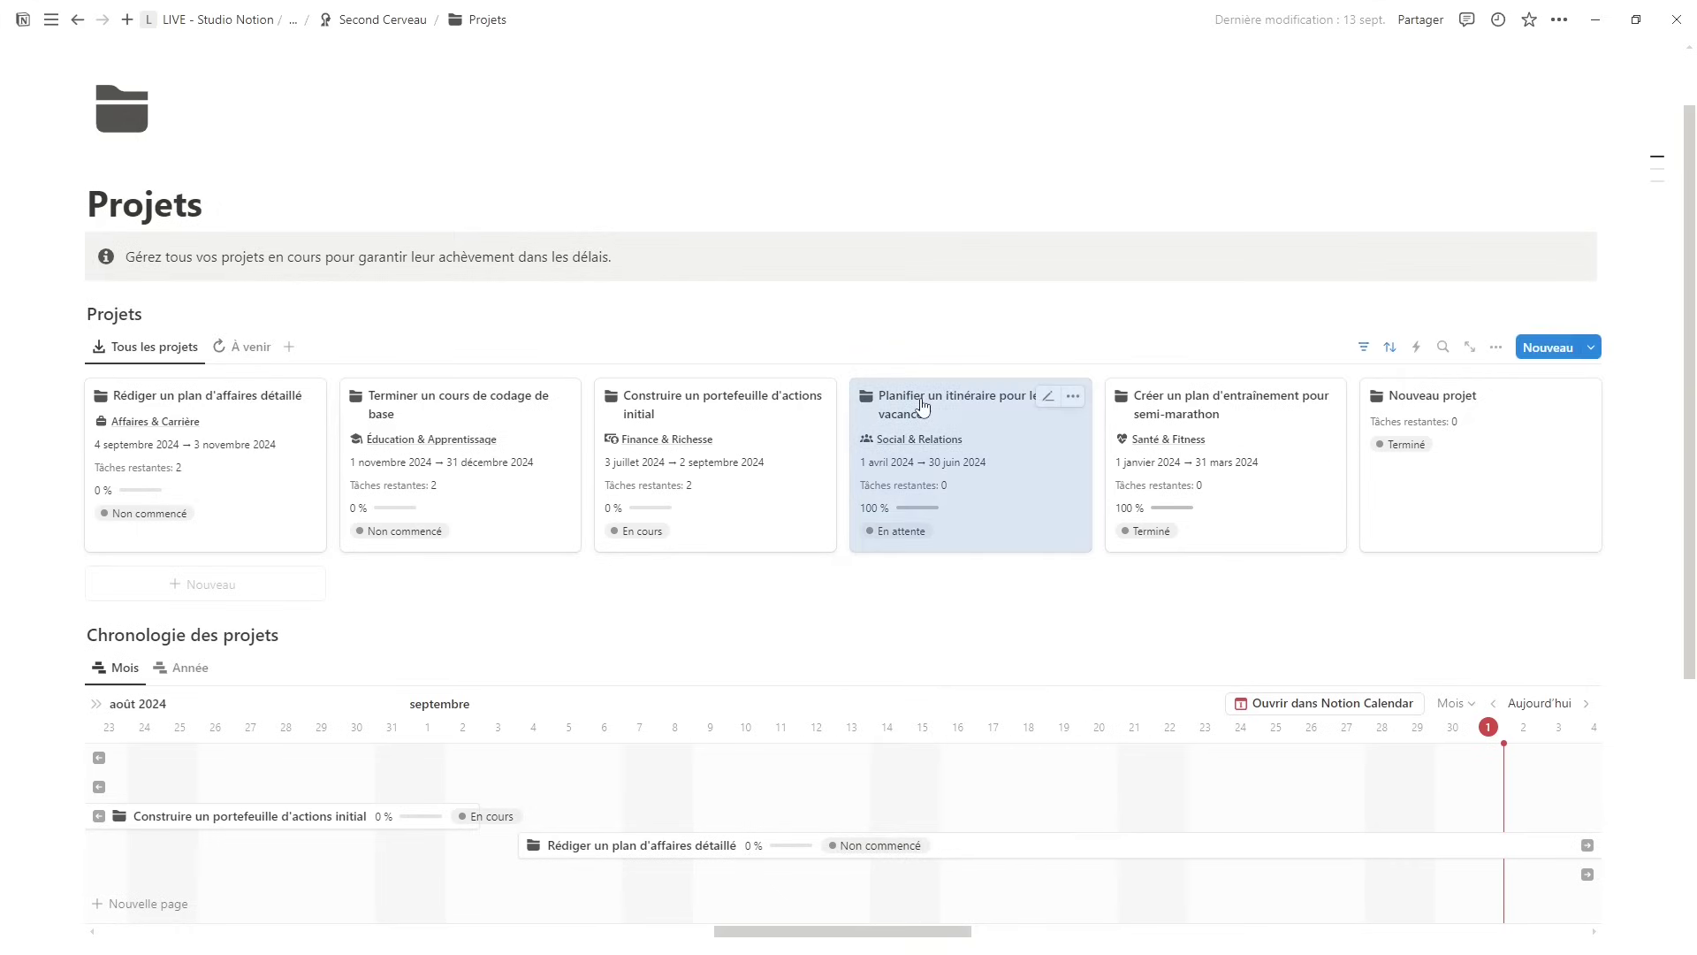
# - Review the properties and tasks of the project Planifier un itinéraire pour les vacances, and close its page
pyautogui.click(922, 406)
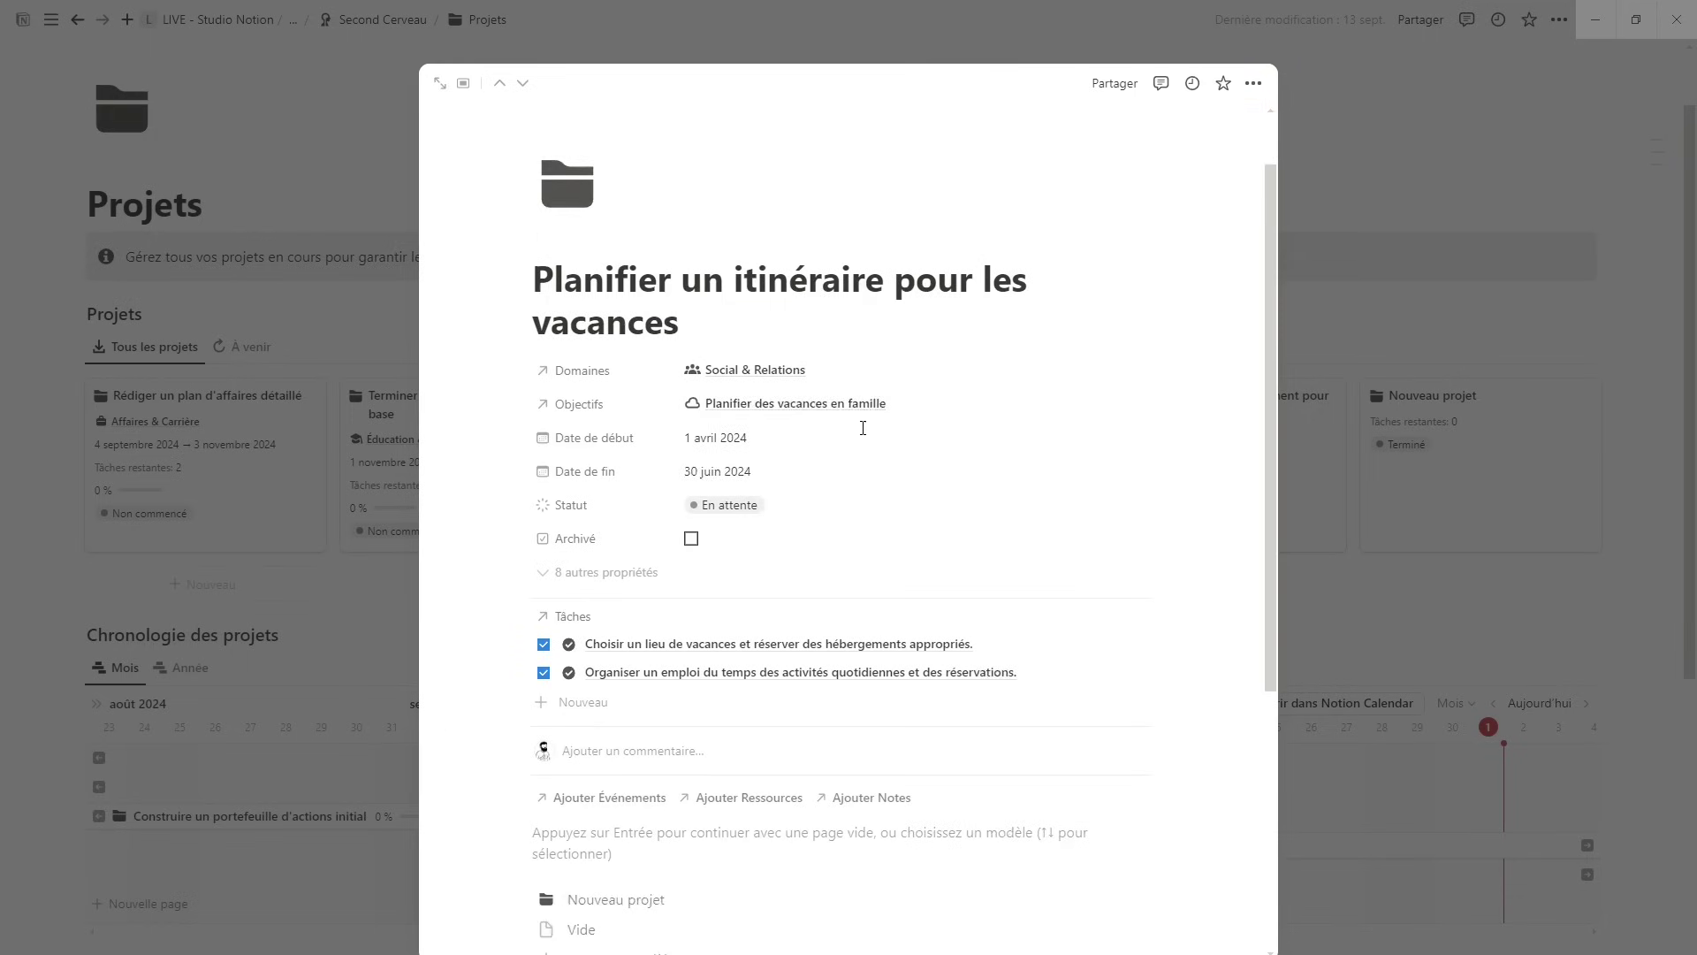
pyautogui.scroll(-1, 884, 353)
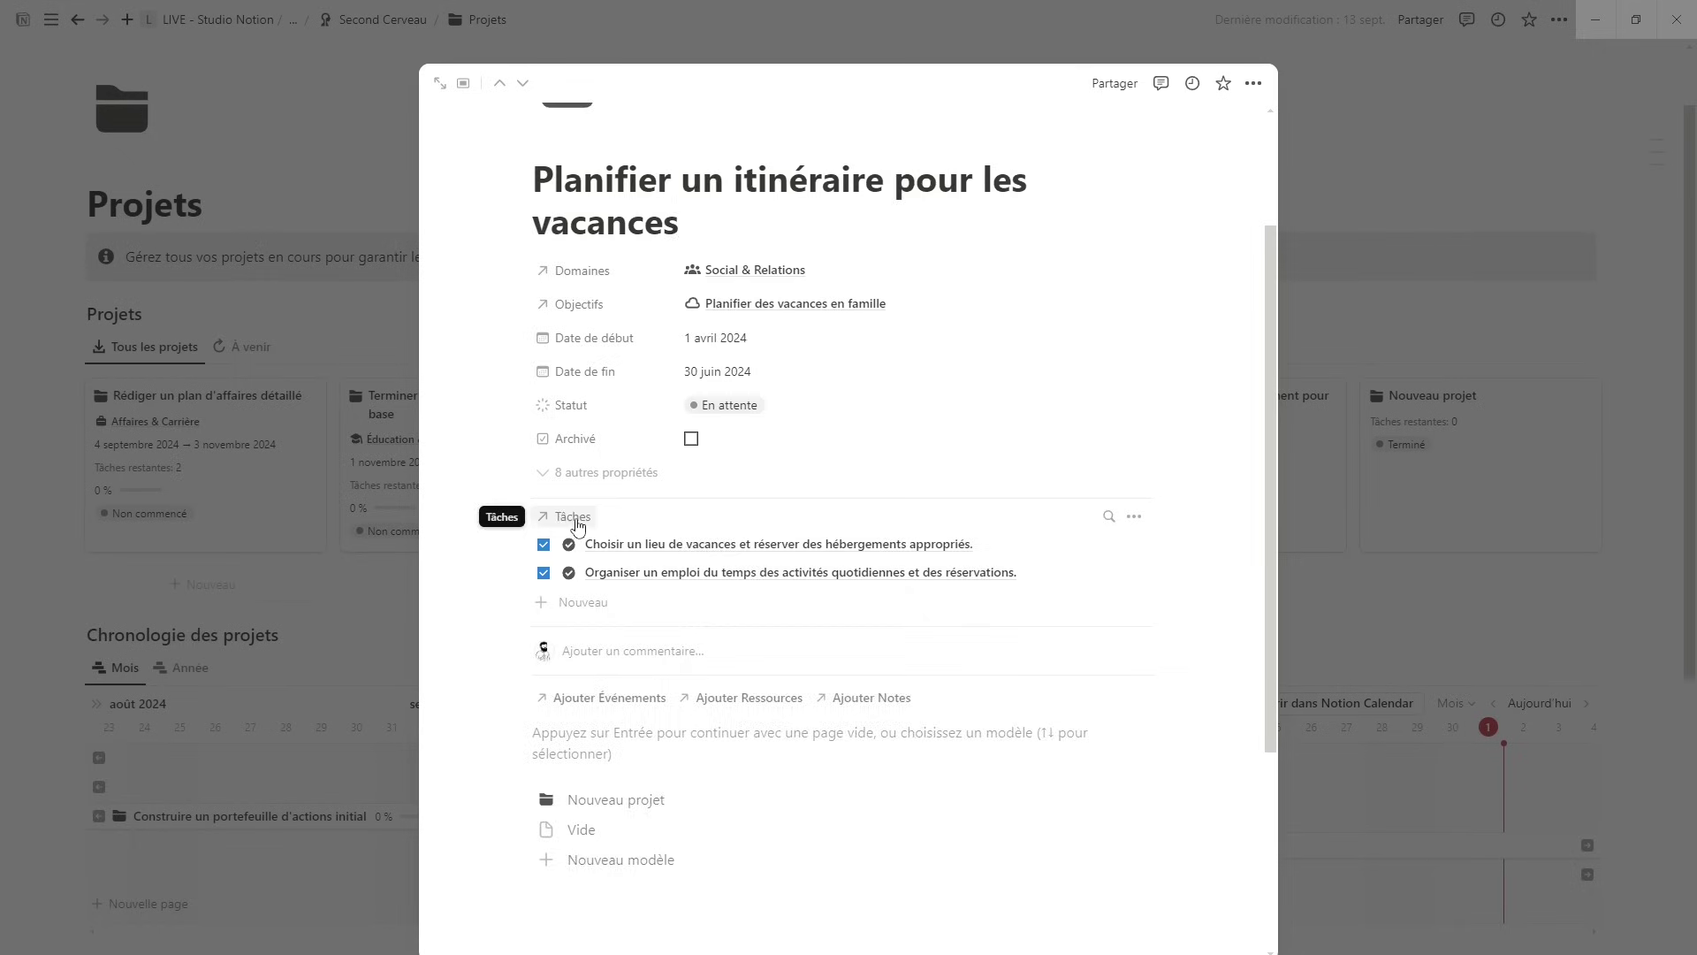
pyautogui.scroll(-2, 578, 523)
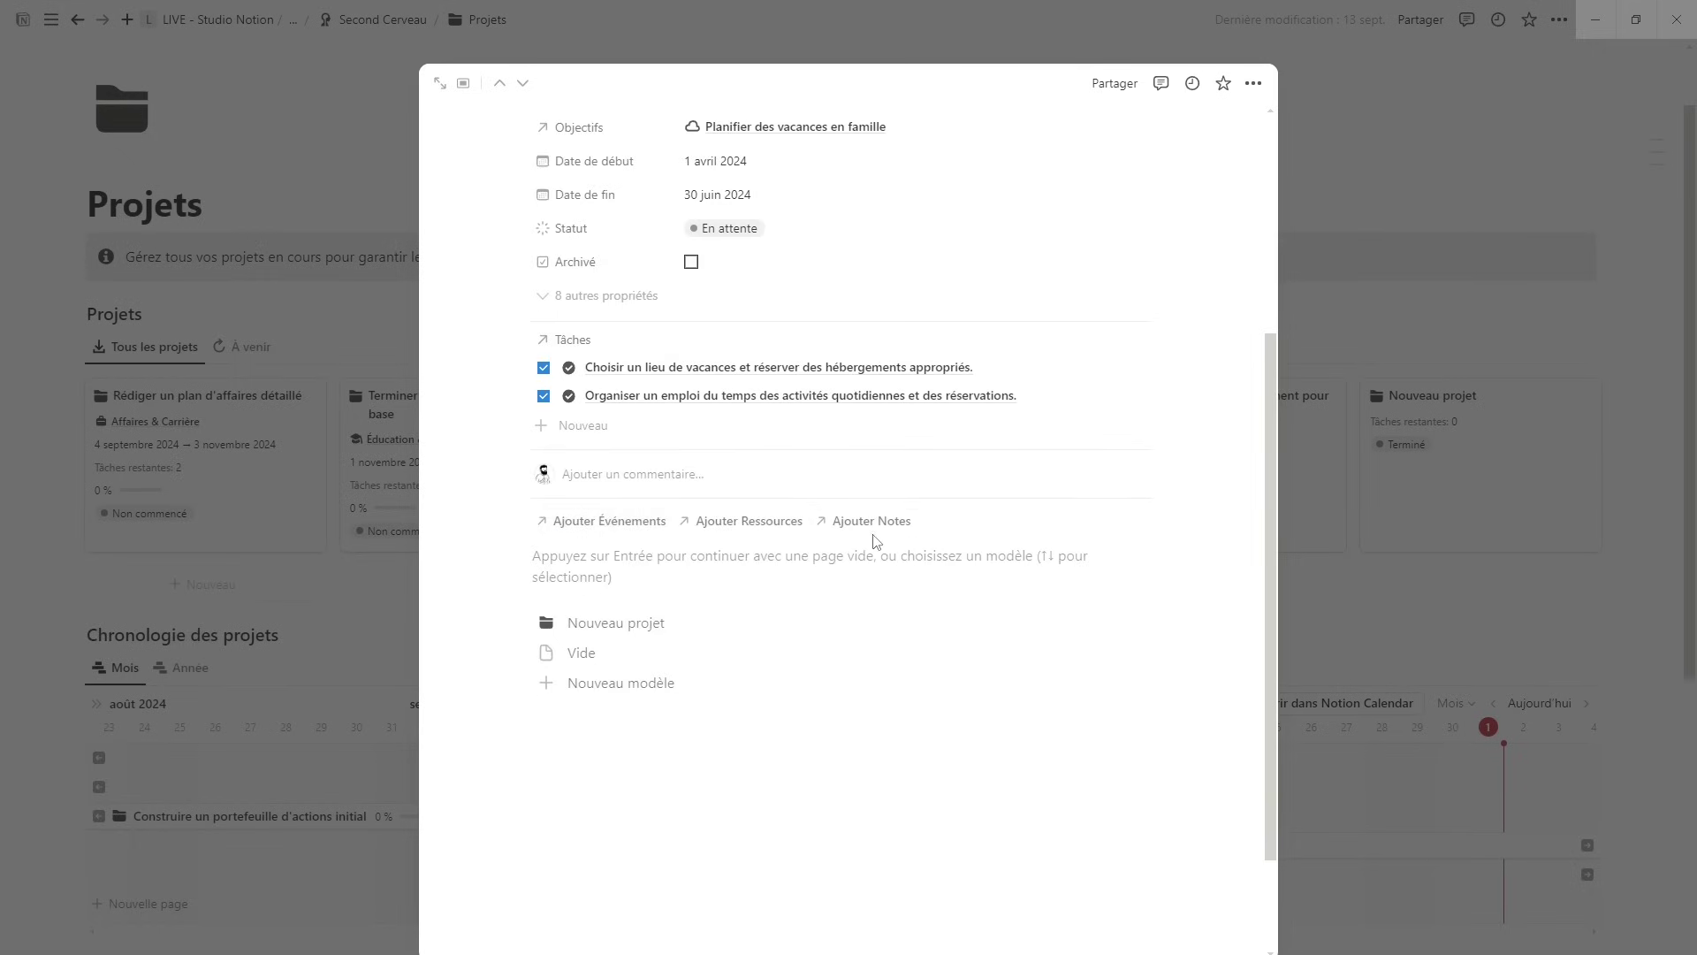
pyautogui.scroll(4, 875, 541)
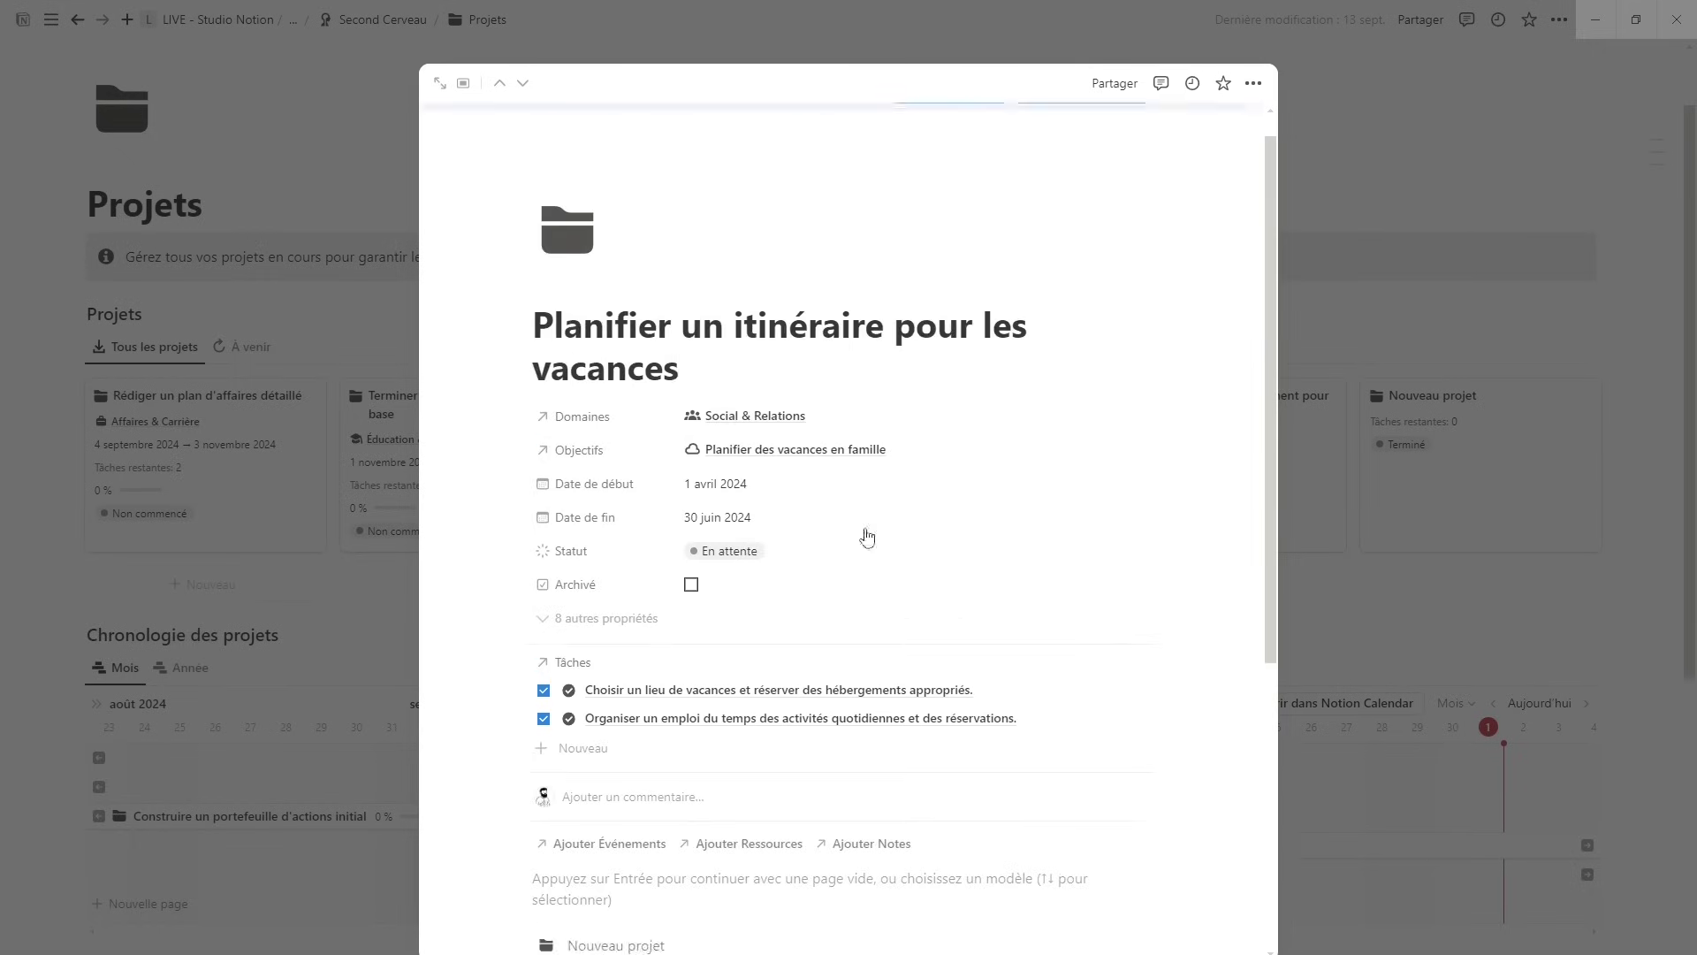
pyautogui.click(1371, 215)
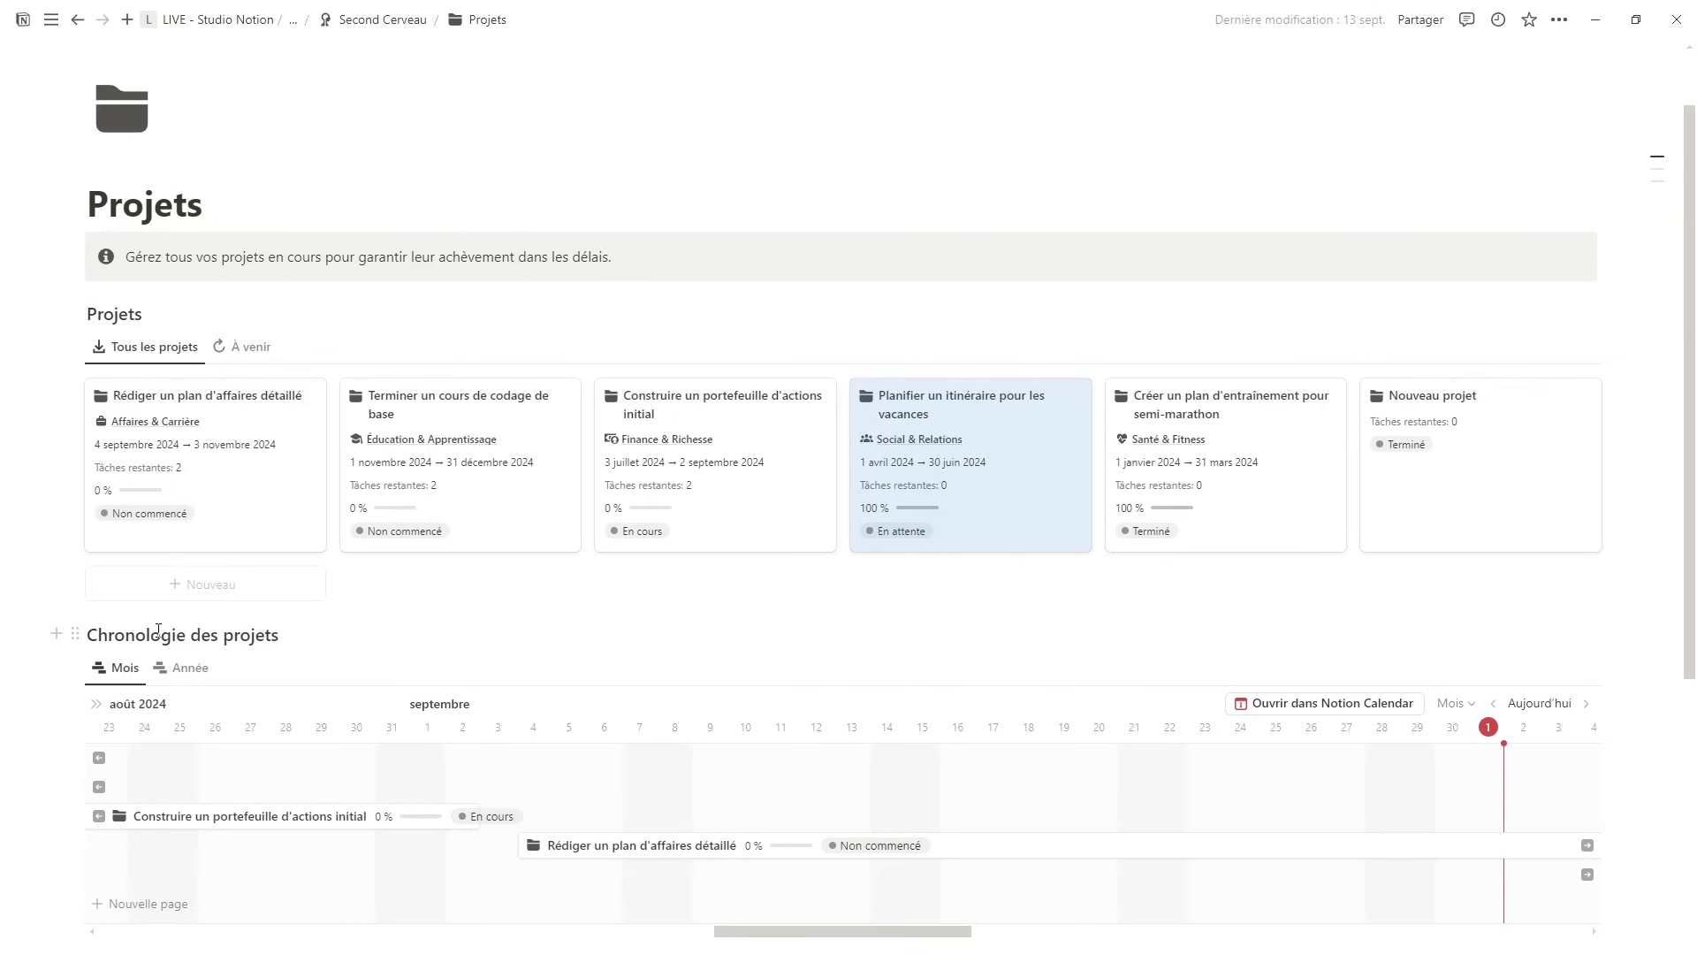
# - Shift Construire un portefeuille d'actions initial to 7 juillet – 6 septembre 2024 on the monthly project timeline
pyautogui.scroll(-1, 159, 630)
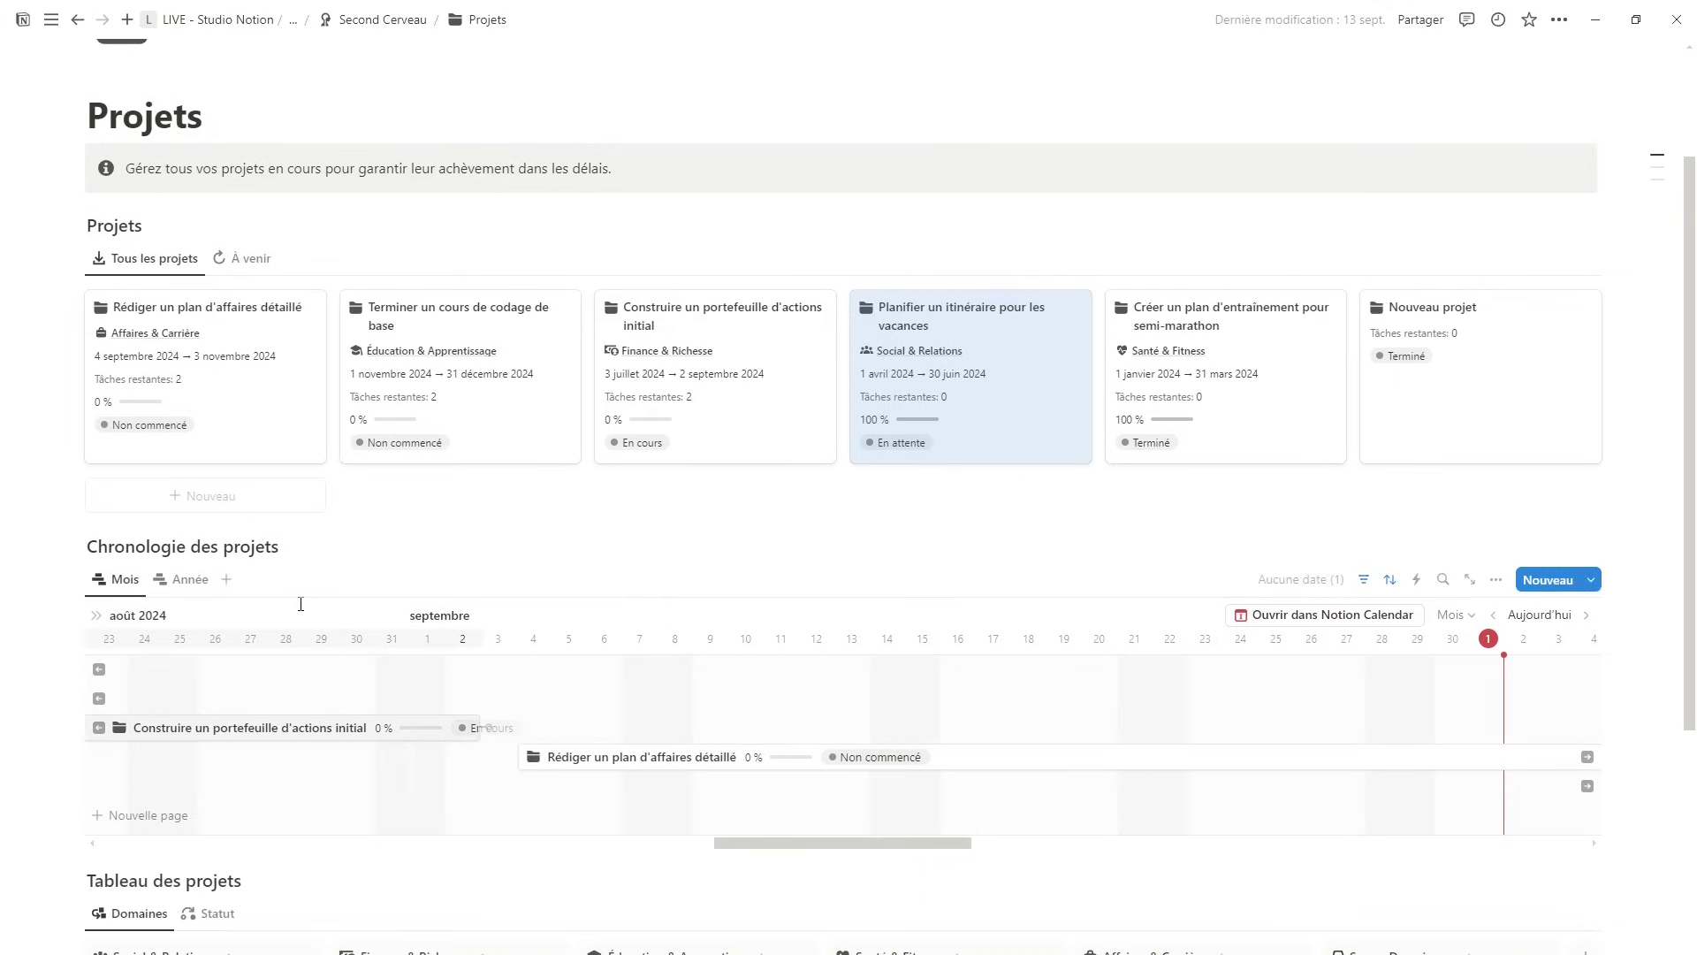
pyautogui.click(183, 580)
pyautogui.click(116, 580)
pyautogui.moveTo(398, 731); pyautogui.dragTo(475, 728)
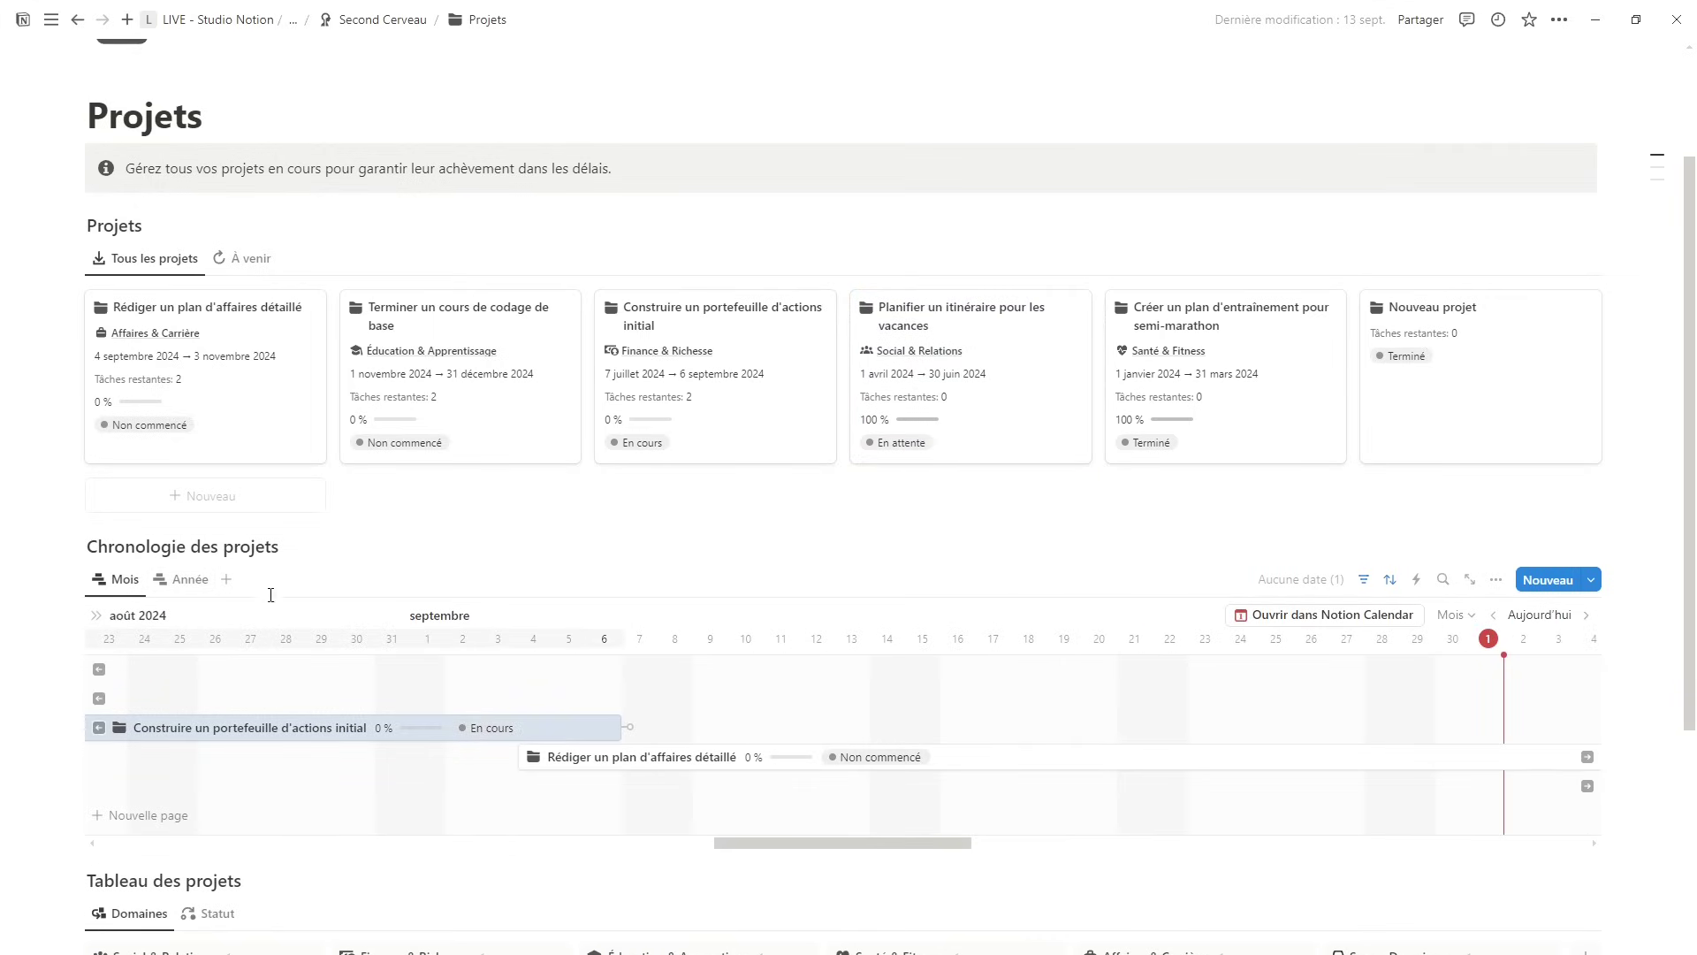
# - Reschedule Construire un portefeuille d'actions initial to 10 juin – 10 août 2024 on the yearly project timeline
pyautogui.click(185, 579)
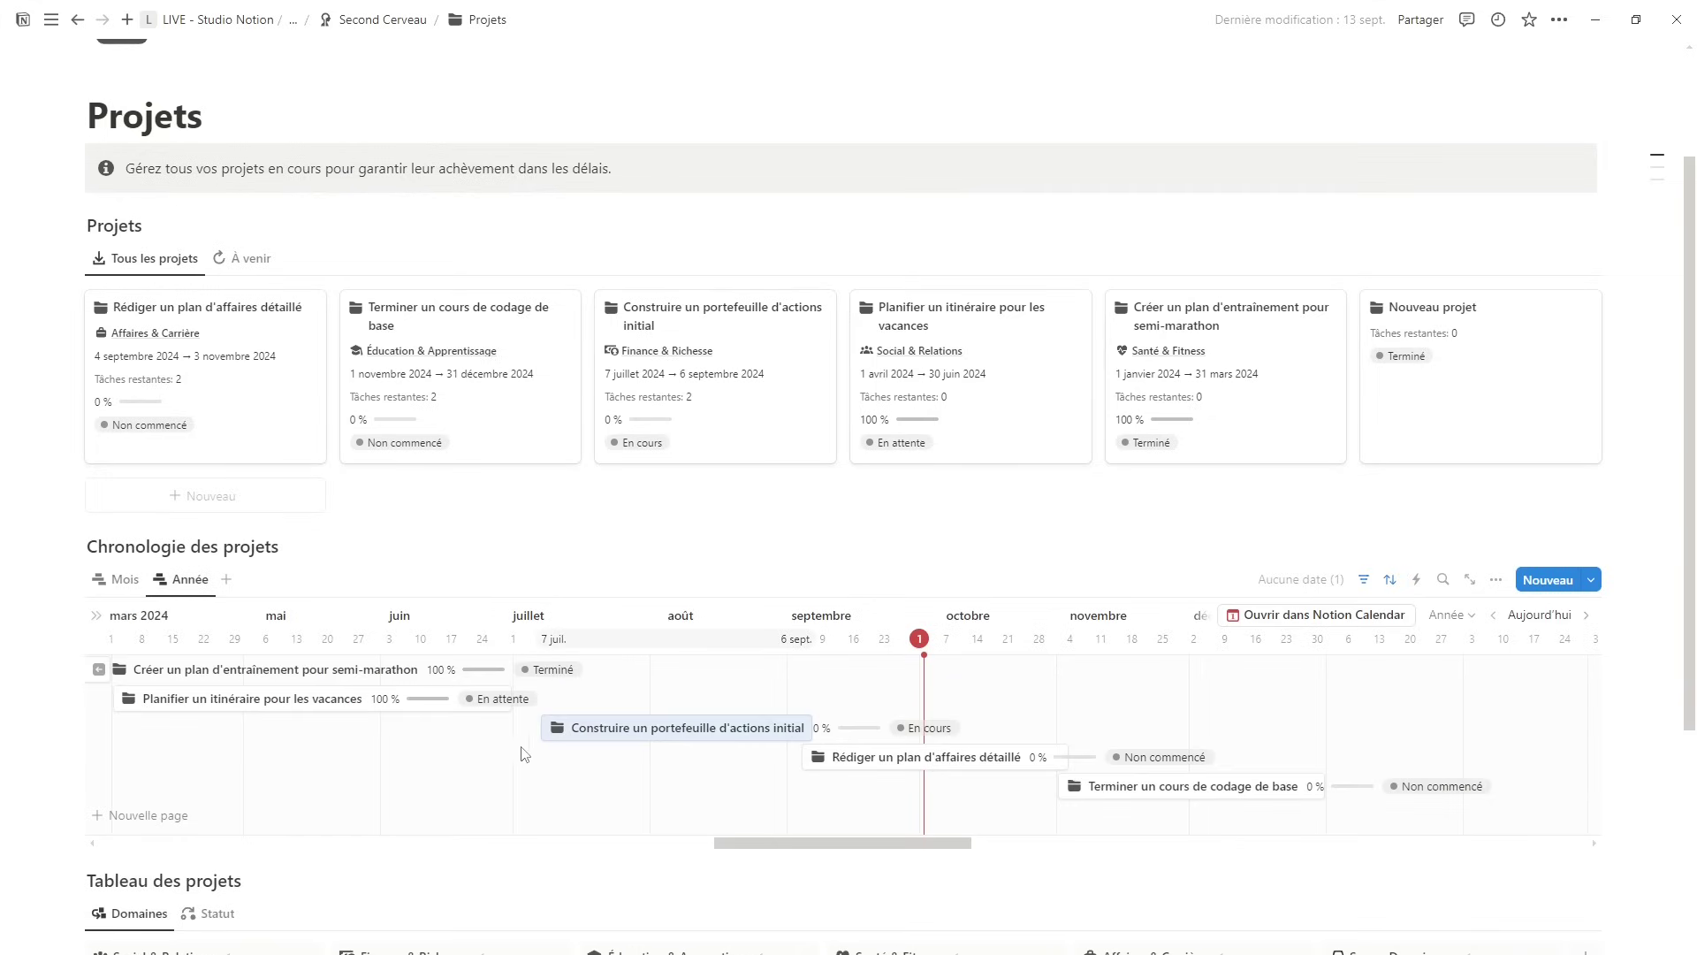
pyautogui.moveTo(618, 729); pyautogui.dragTo(496, 729)
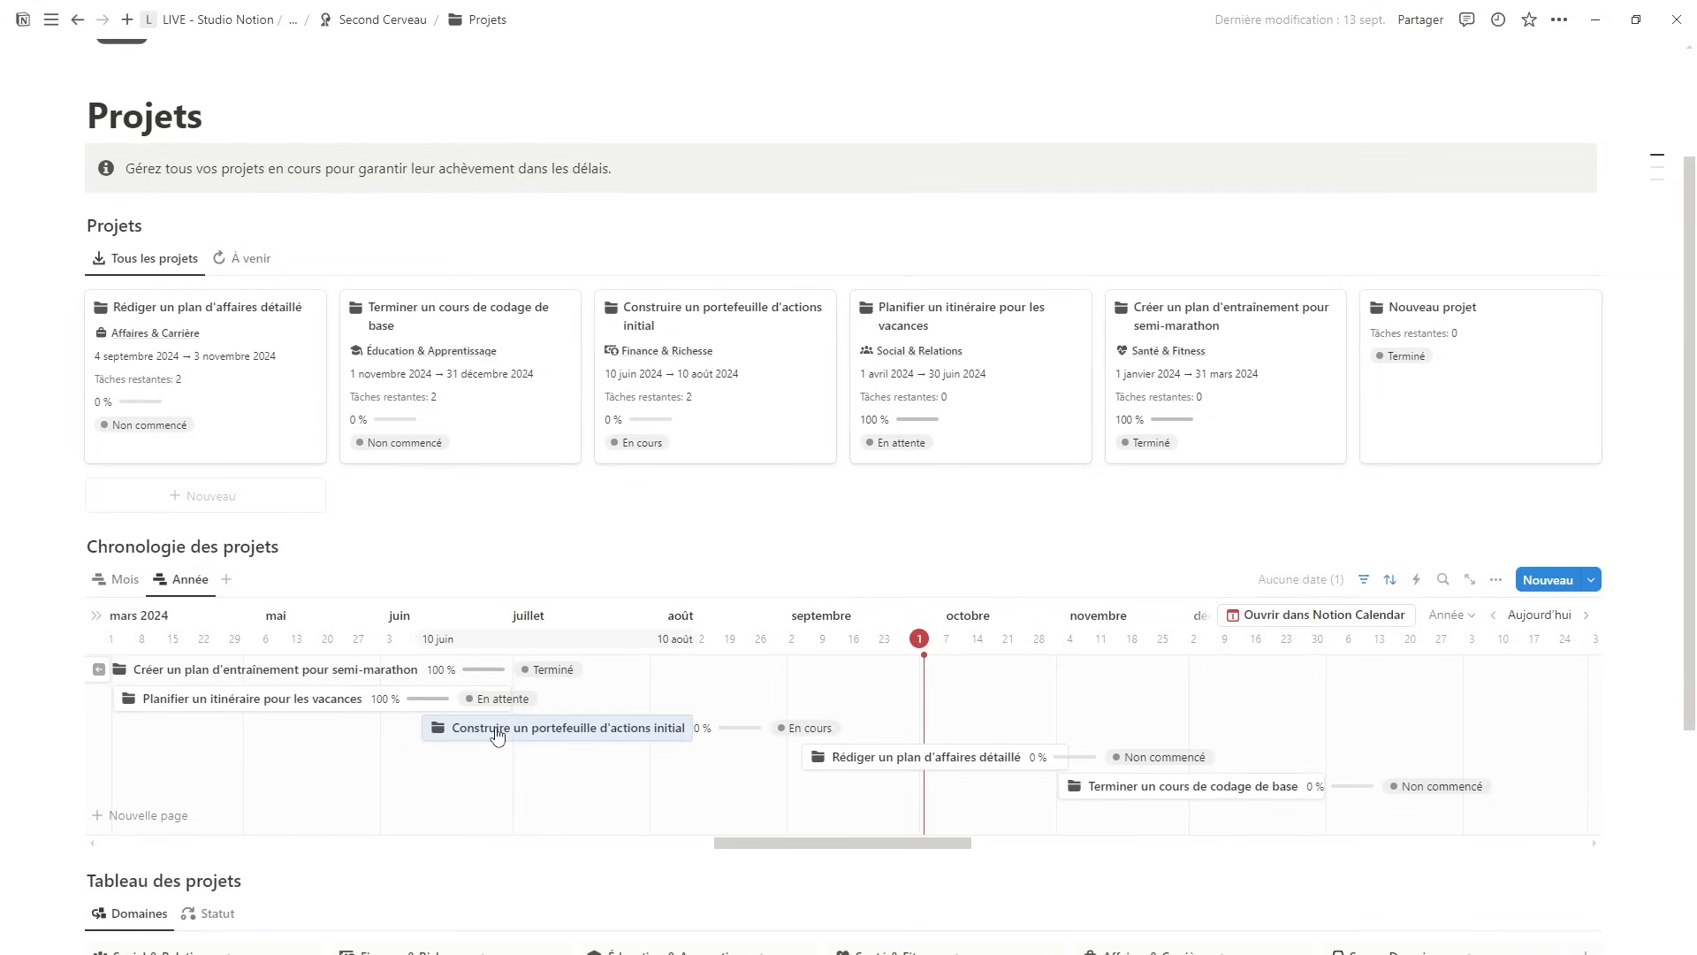
# - Review the Tableau des projets board grouped by domain and then by Statut
pyautogui.scroll(-3, 495, 730)
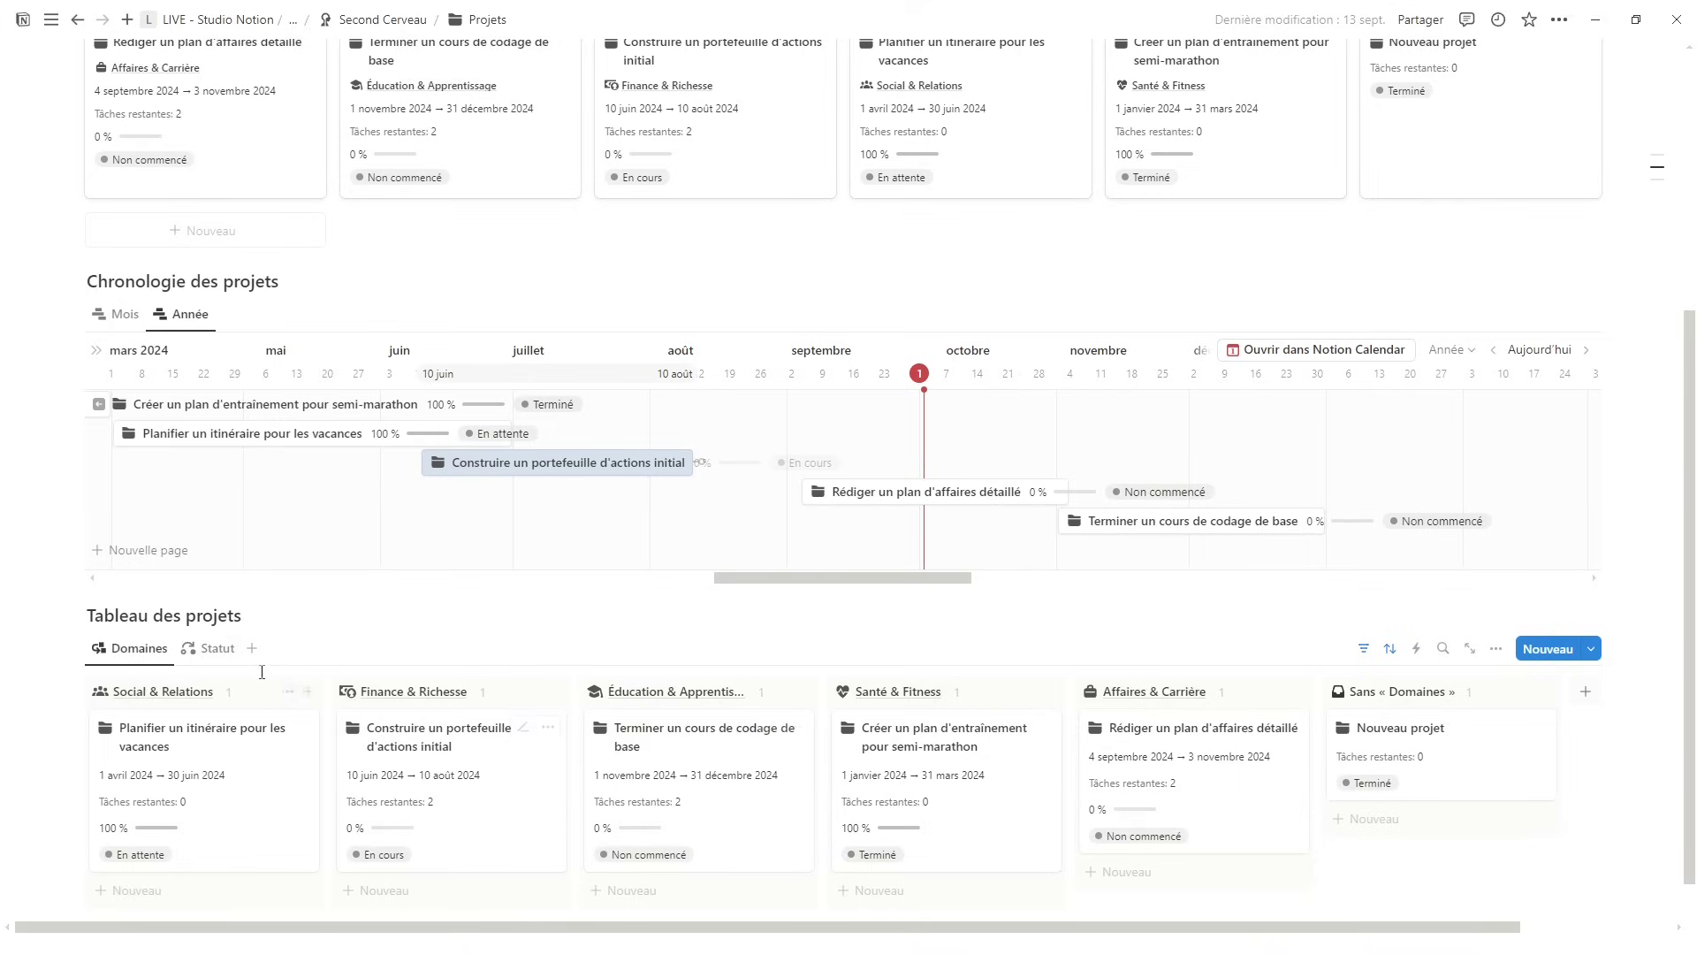
pyautogui.click(210, 652)
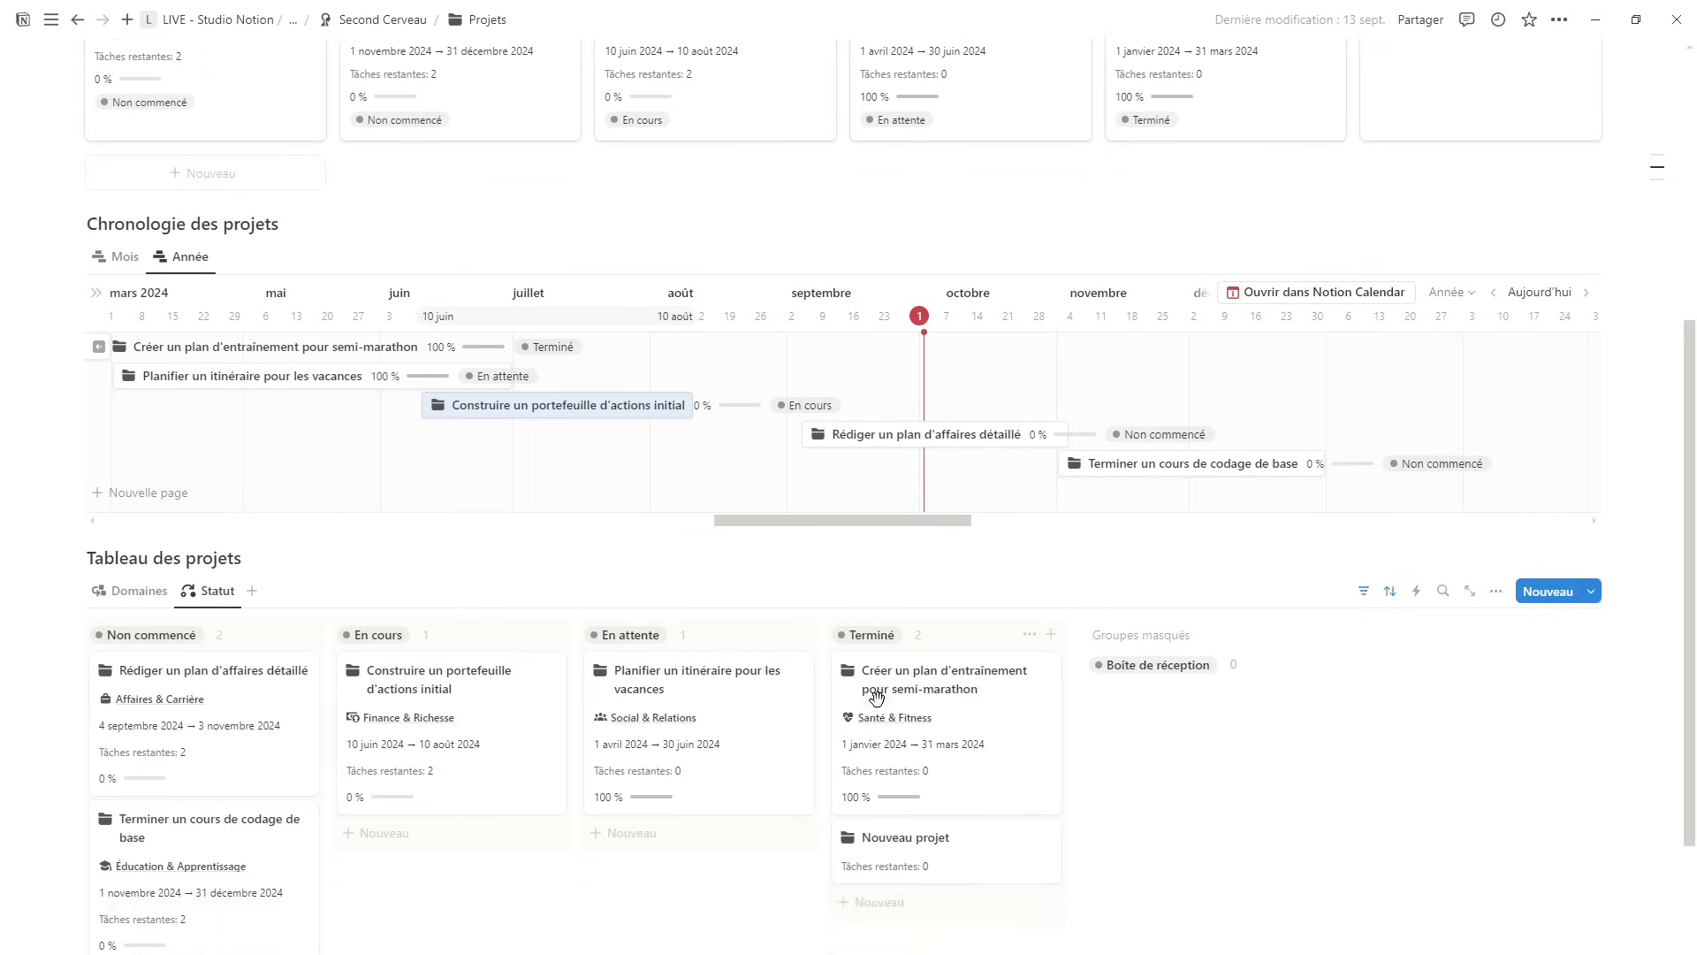
# - Open the Tâches page and view the priority options of the task Ouvrir et configurer un nouveau compte de courtage en investissement without changing it
pyautogui.hotkey('alt', 'Left')
pyautogui.click(132, 705)
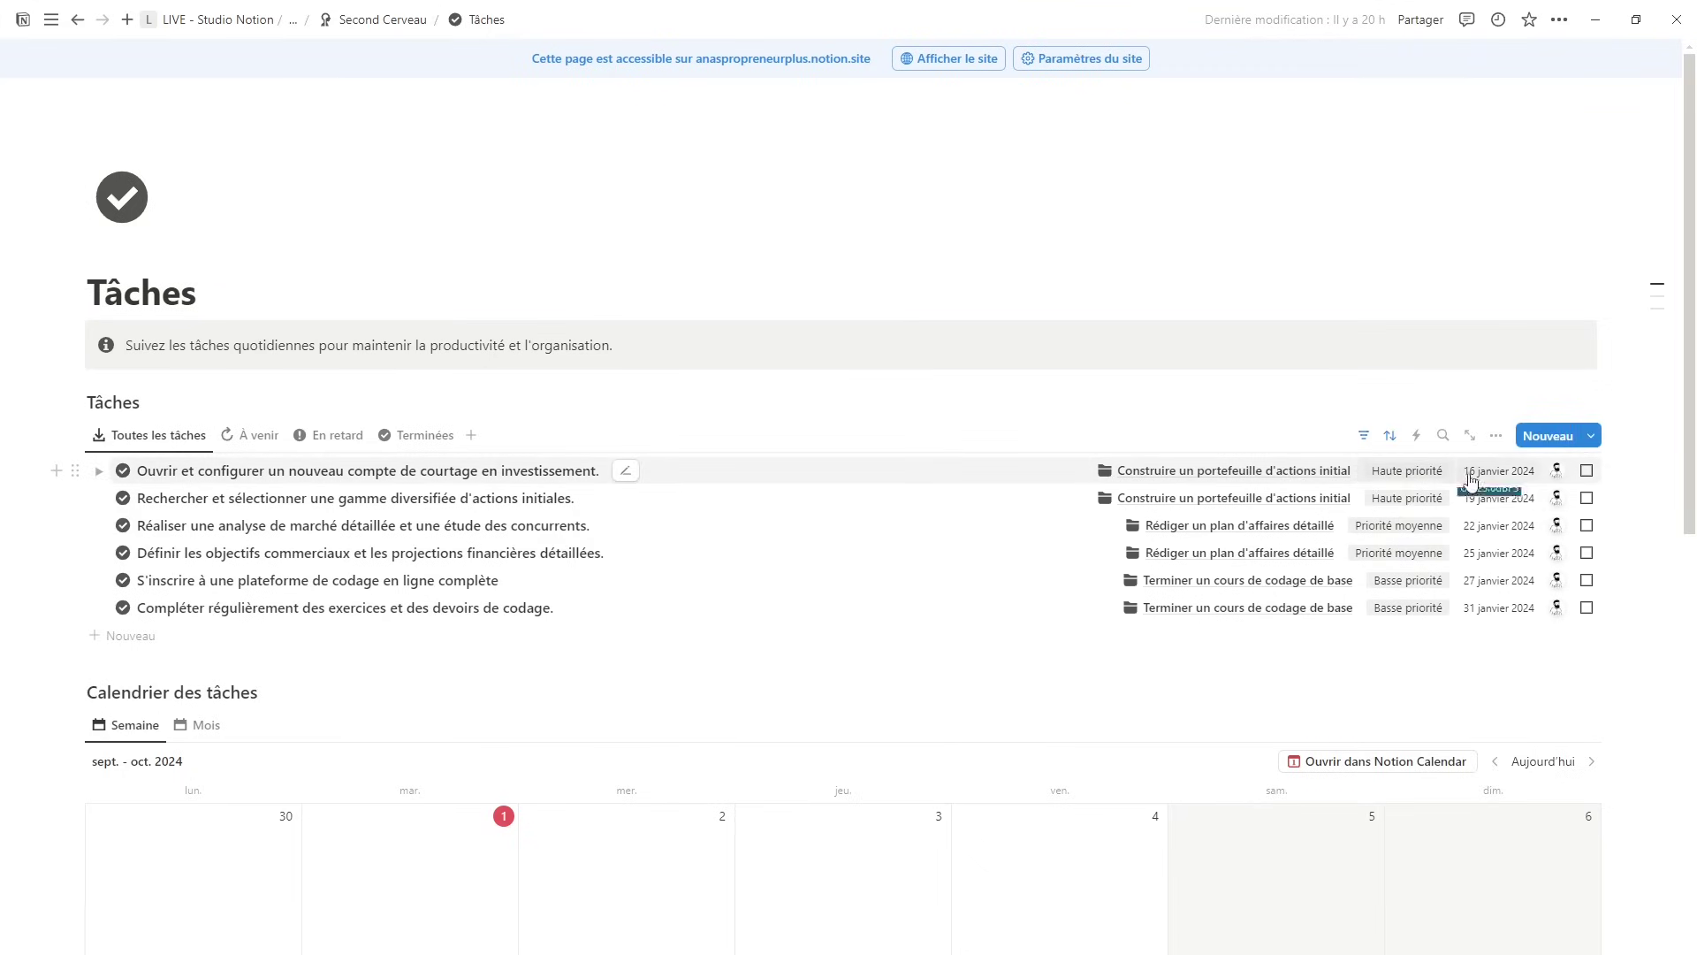
pyautogui.click(1407, 471)
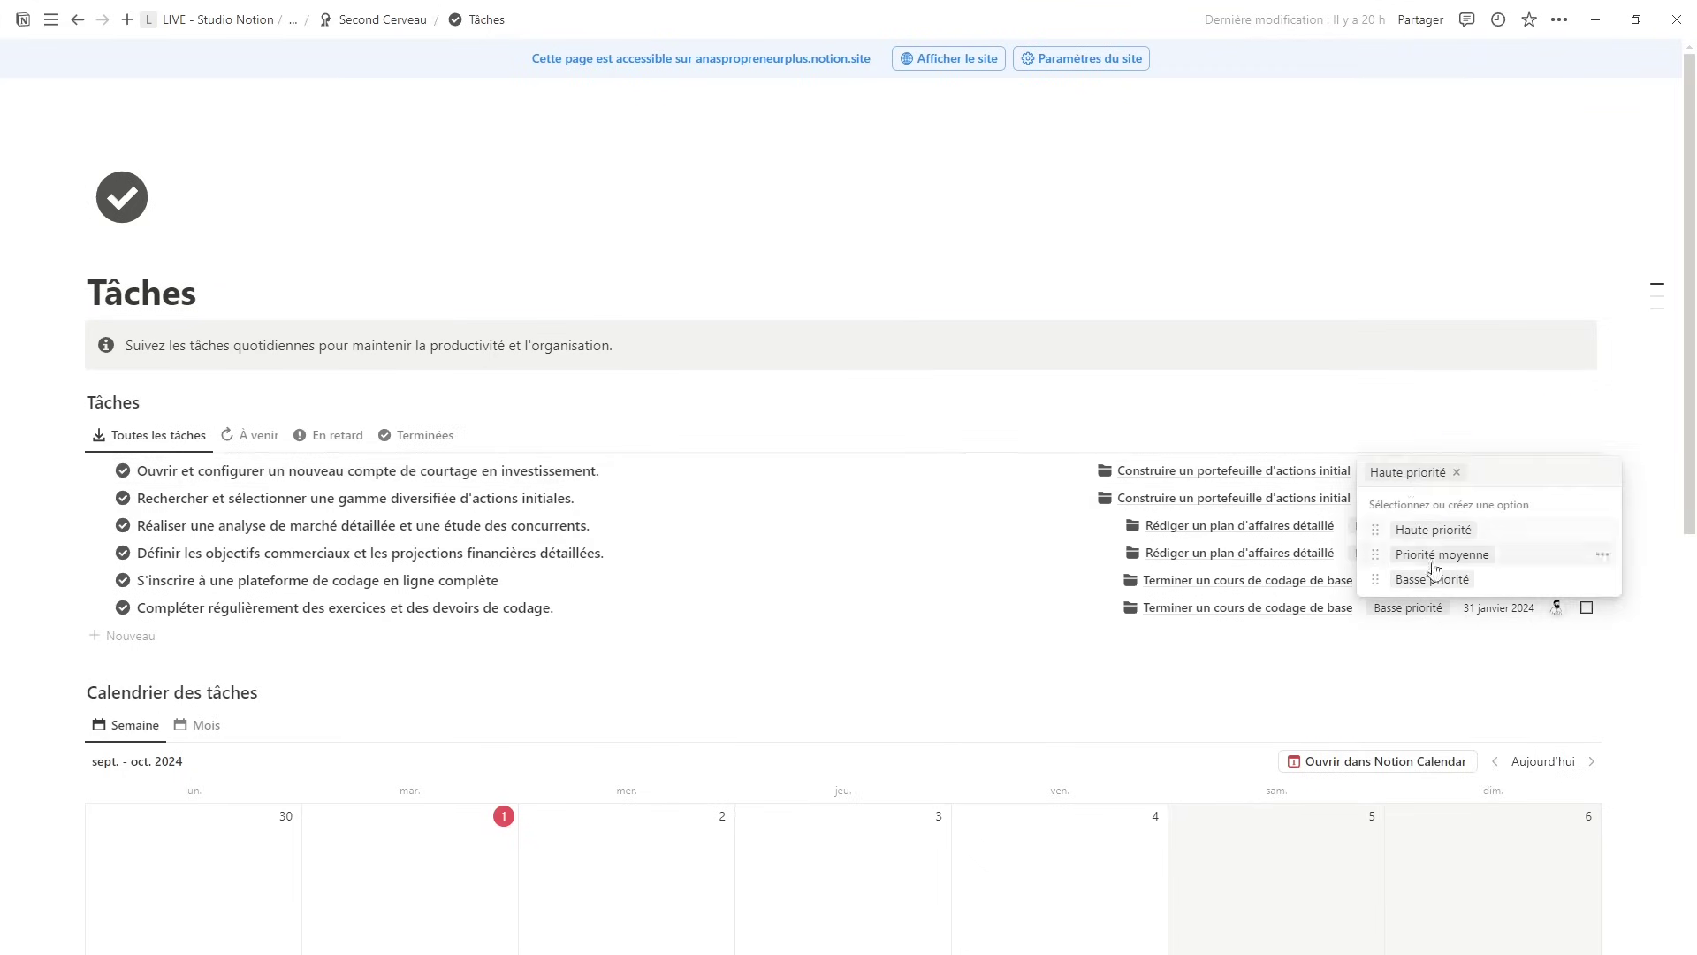
pyautogui.press('Escape')
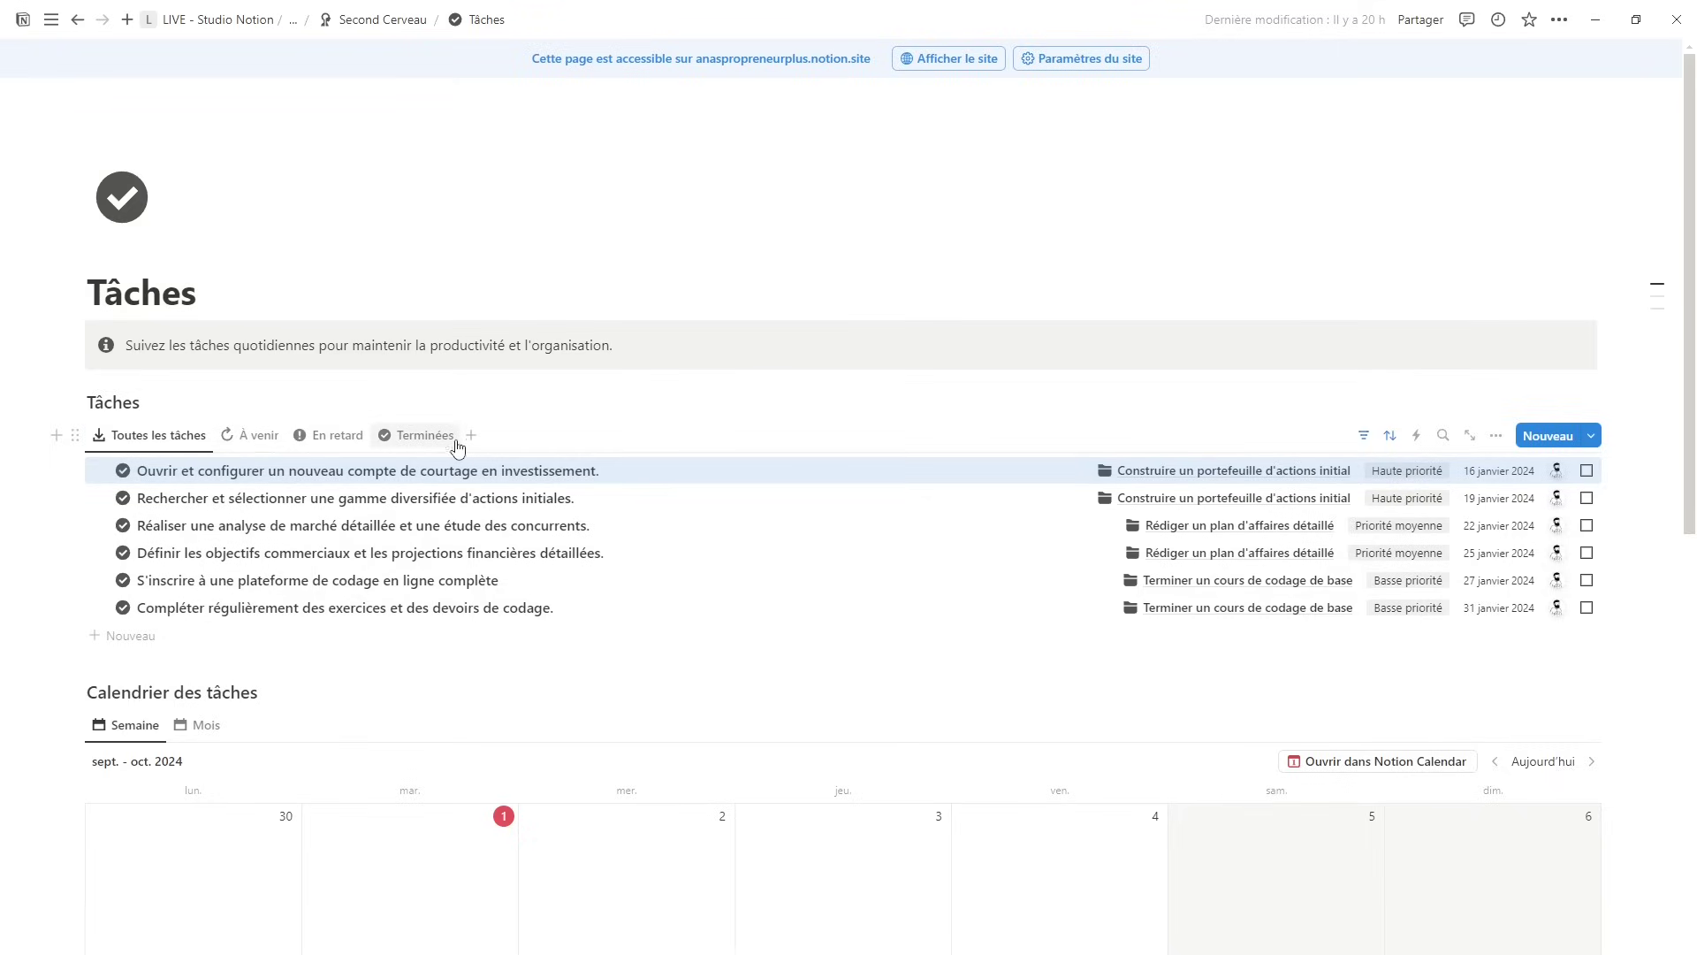
# - Go through the À venir, En retard and Terminées views of the task list and return to Toutes les tâches
pyautogui.click(259, 439)
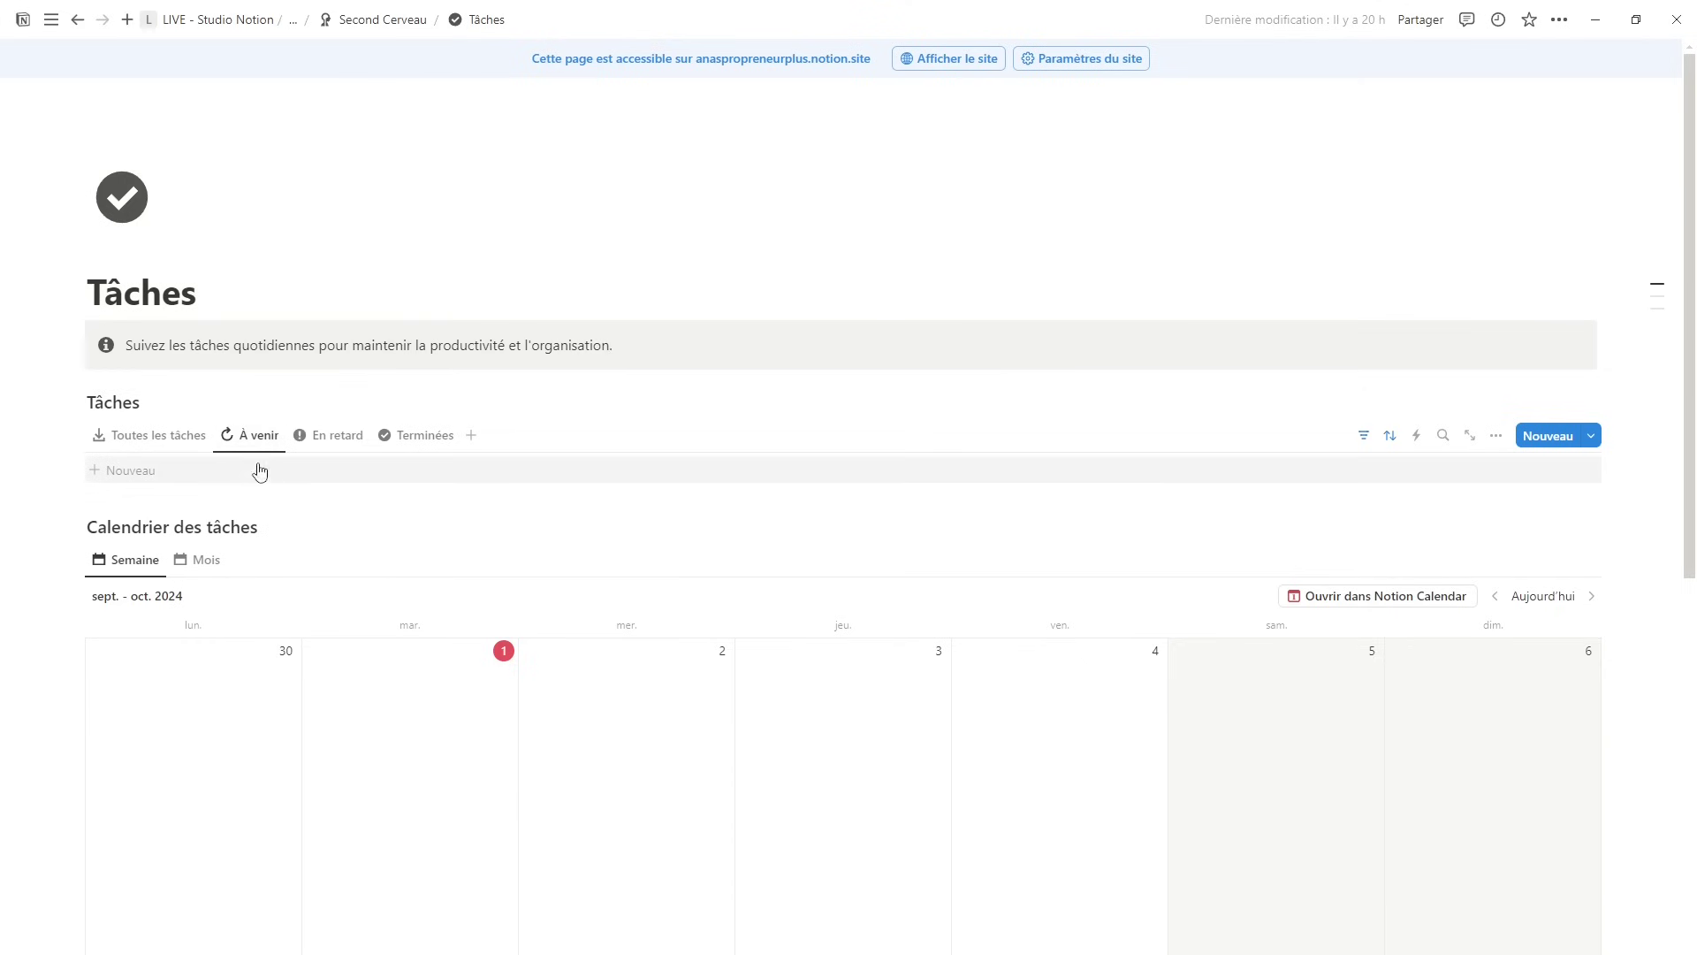
pyautogui.click(334, 435)
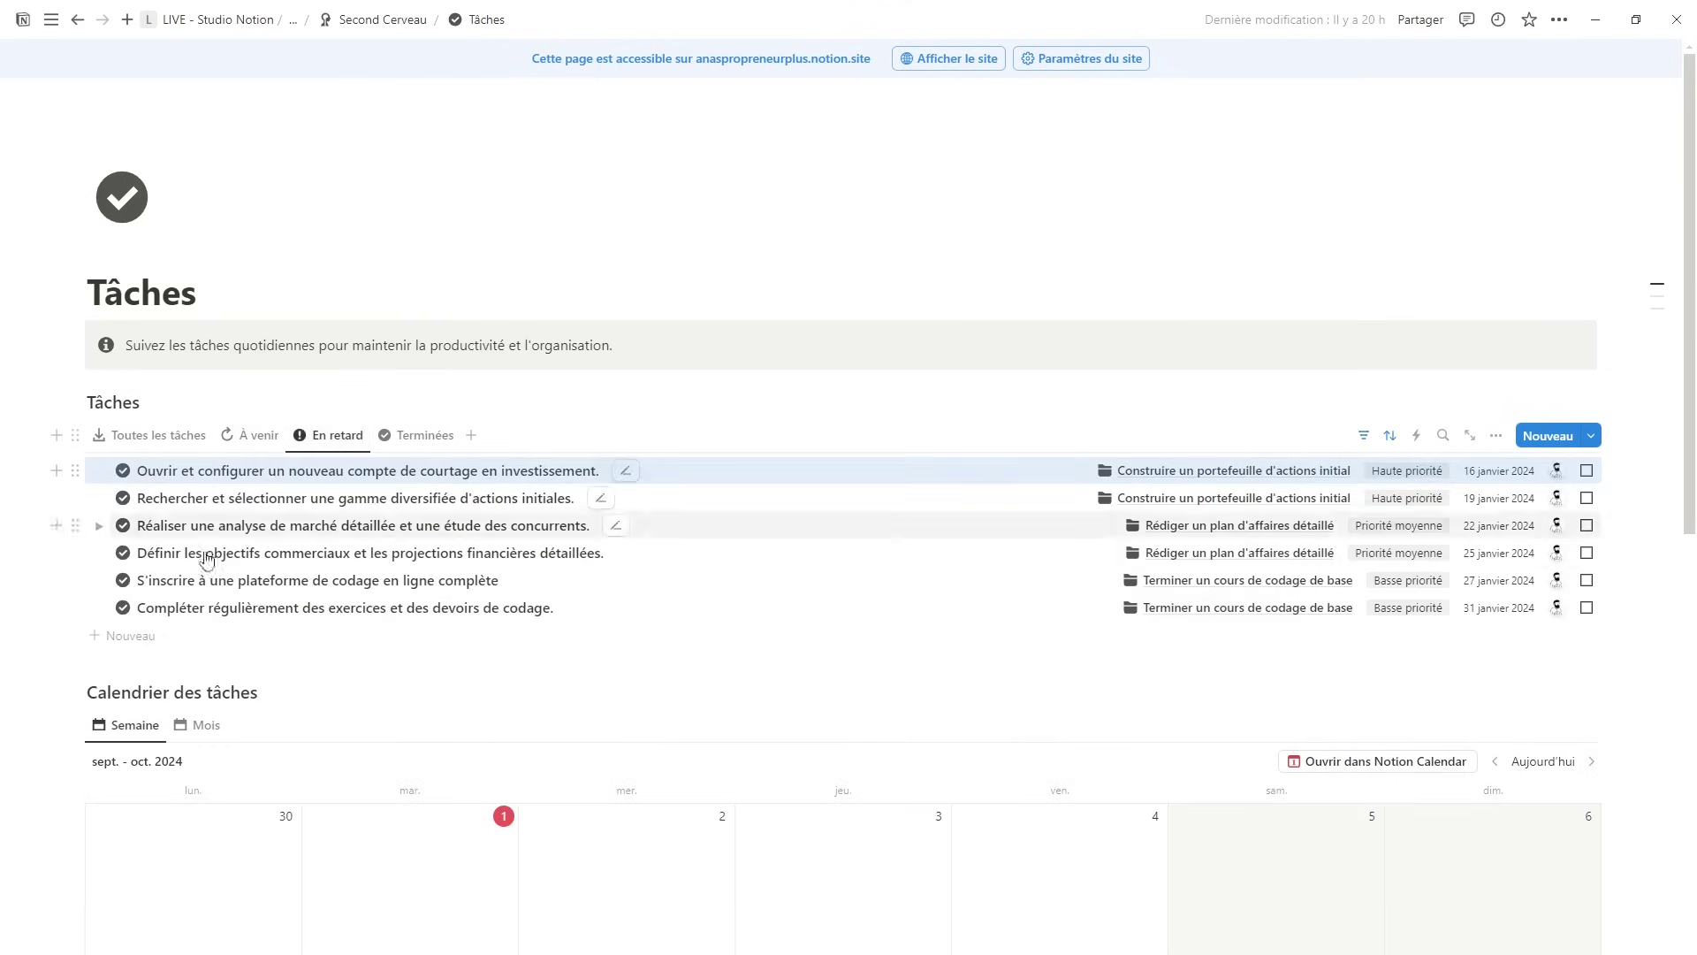
pyautogui.click(442, 437)
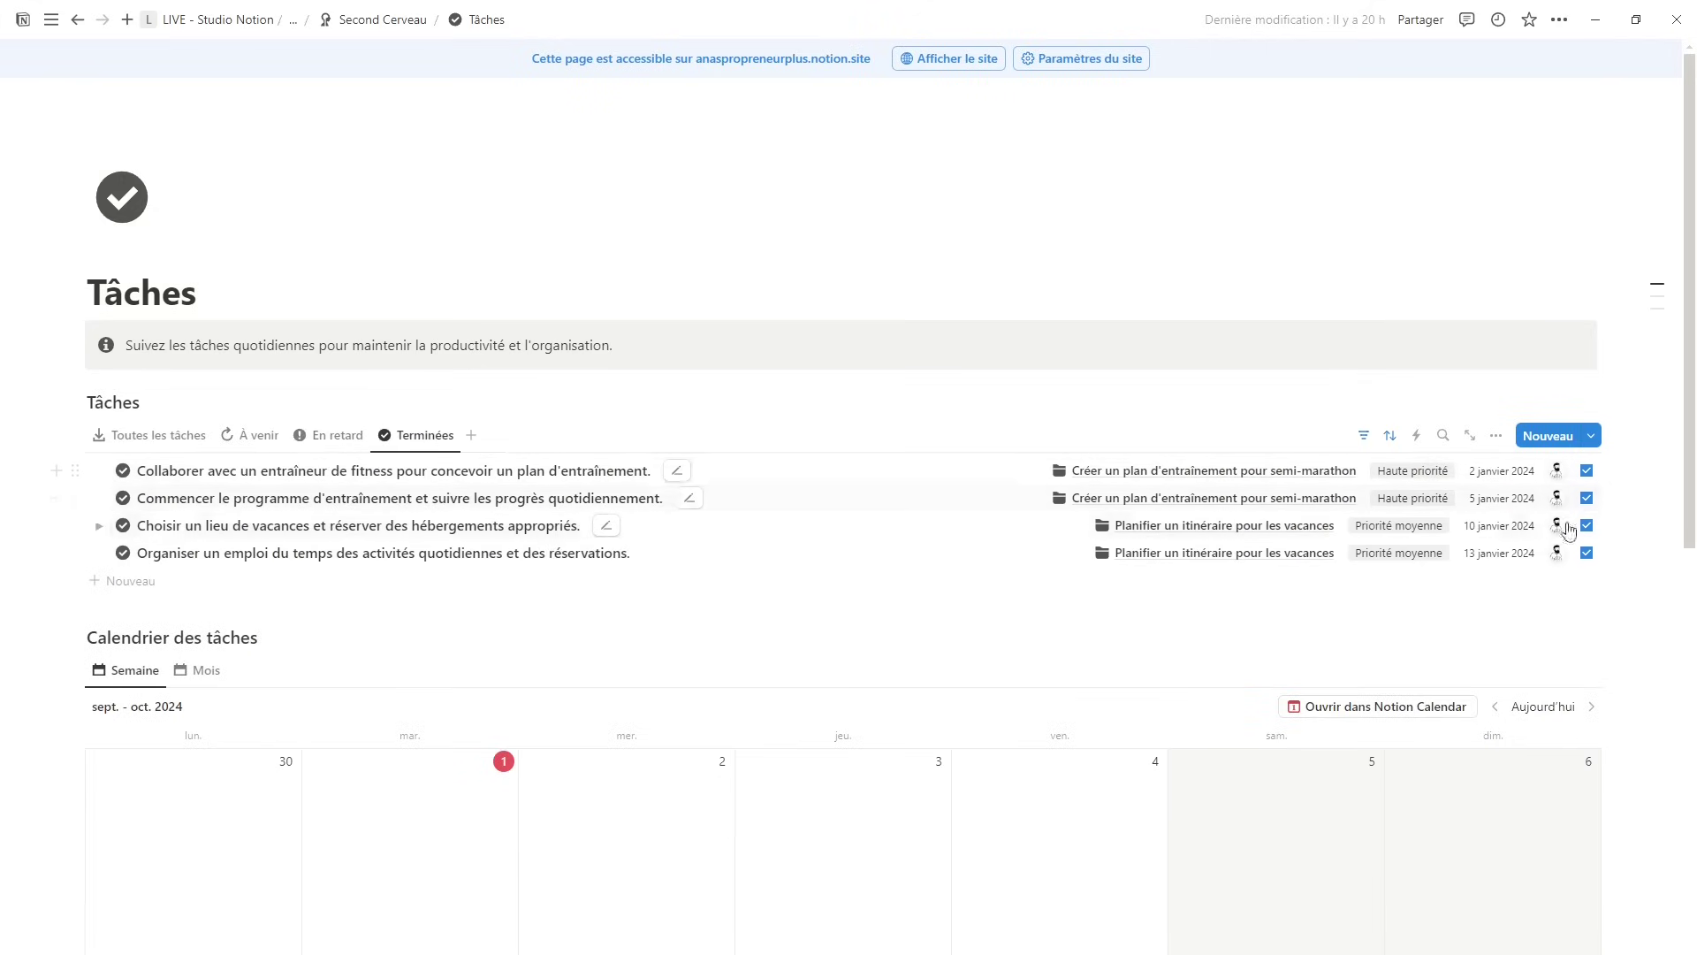
pyautogui.click(190, 435)
# - Add a task on 1 octobre 2024 in the monthly task calendar and move it to 2 octobre 2024
pyautogui.scroll(-5, 235, 504)
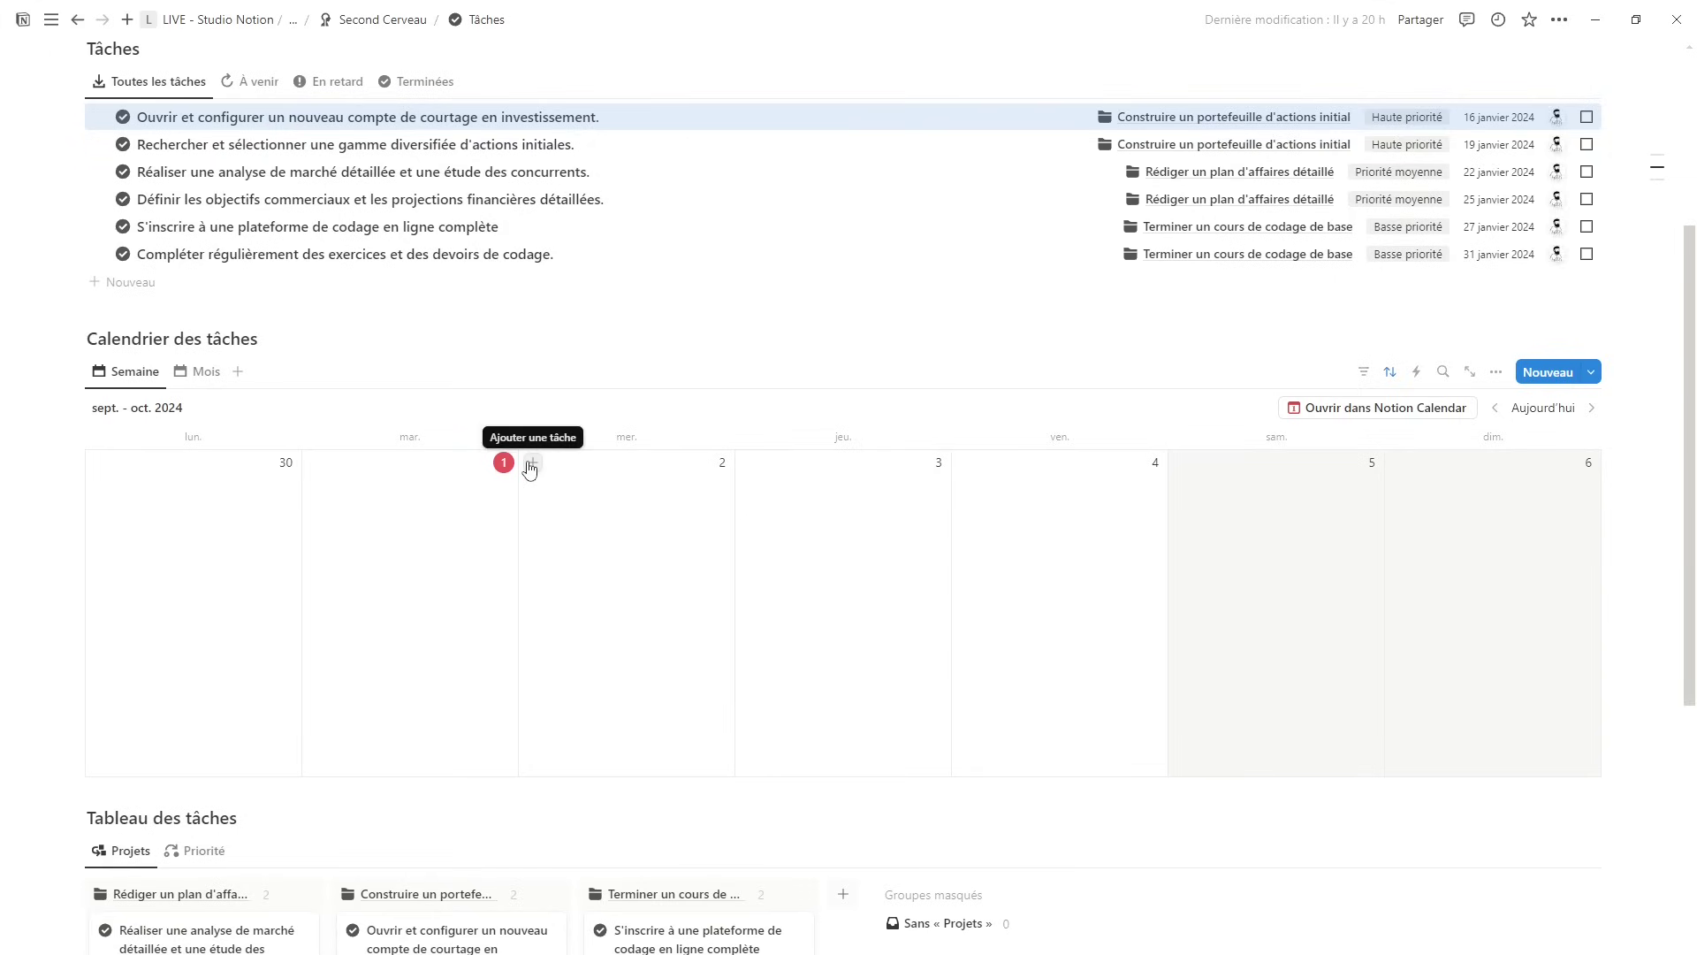
pyautogui.click(200, 371)
pyautogui.scroll(-1, 420, 469)
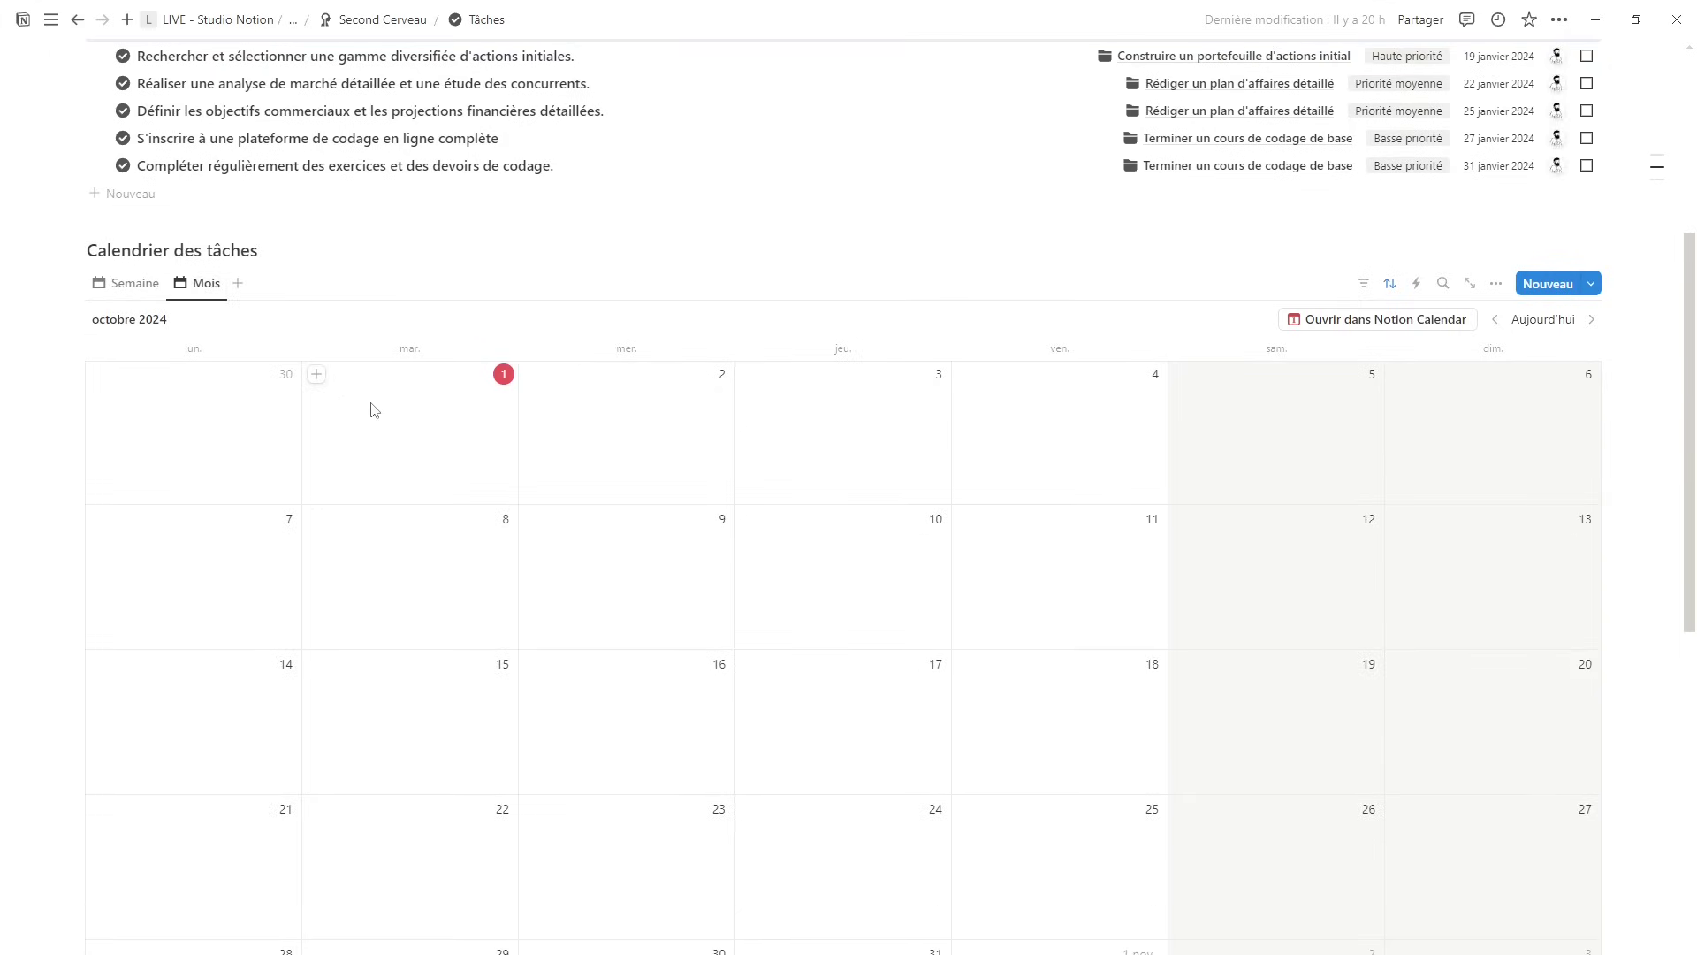
pyautogui.click(353, 425)
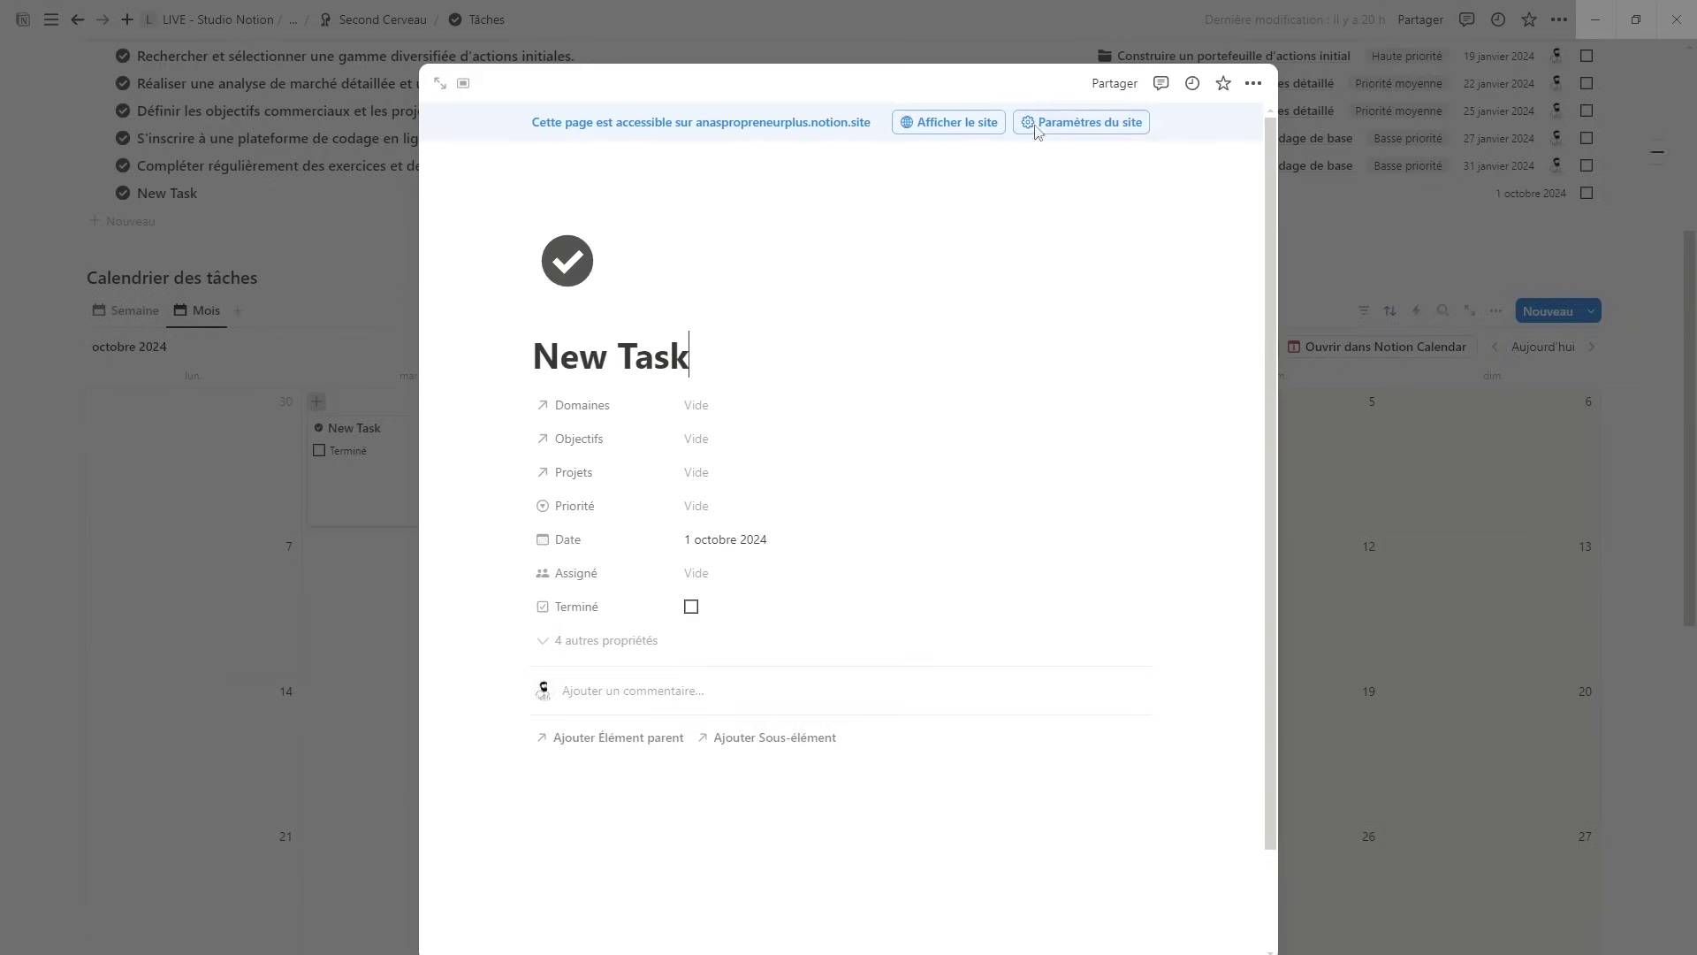
pyautogui.click(1349, 492)
pyautogui.moveTo(405, 463); pyautogui.dragTo(610, 462)
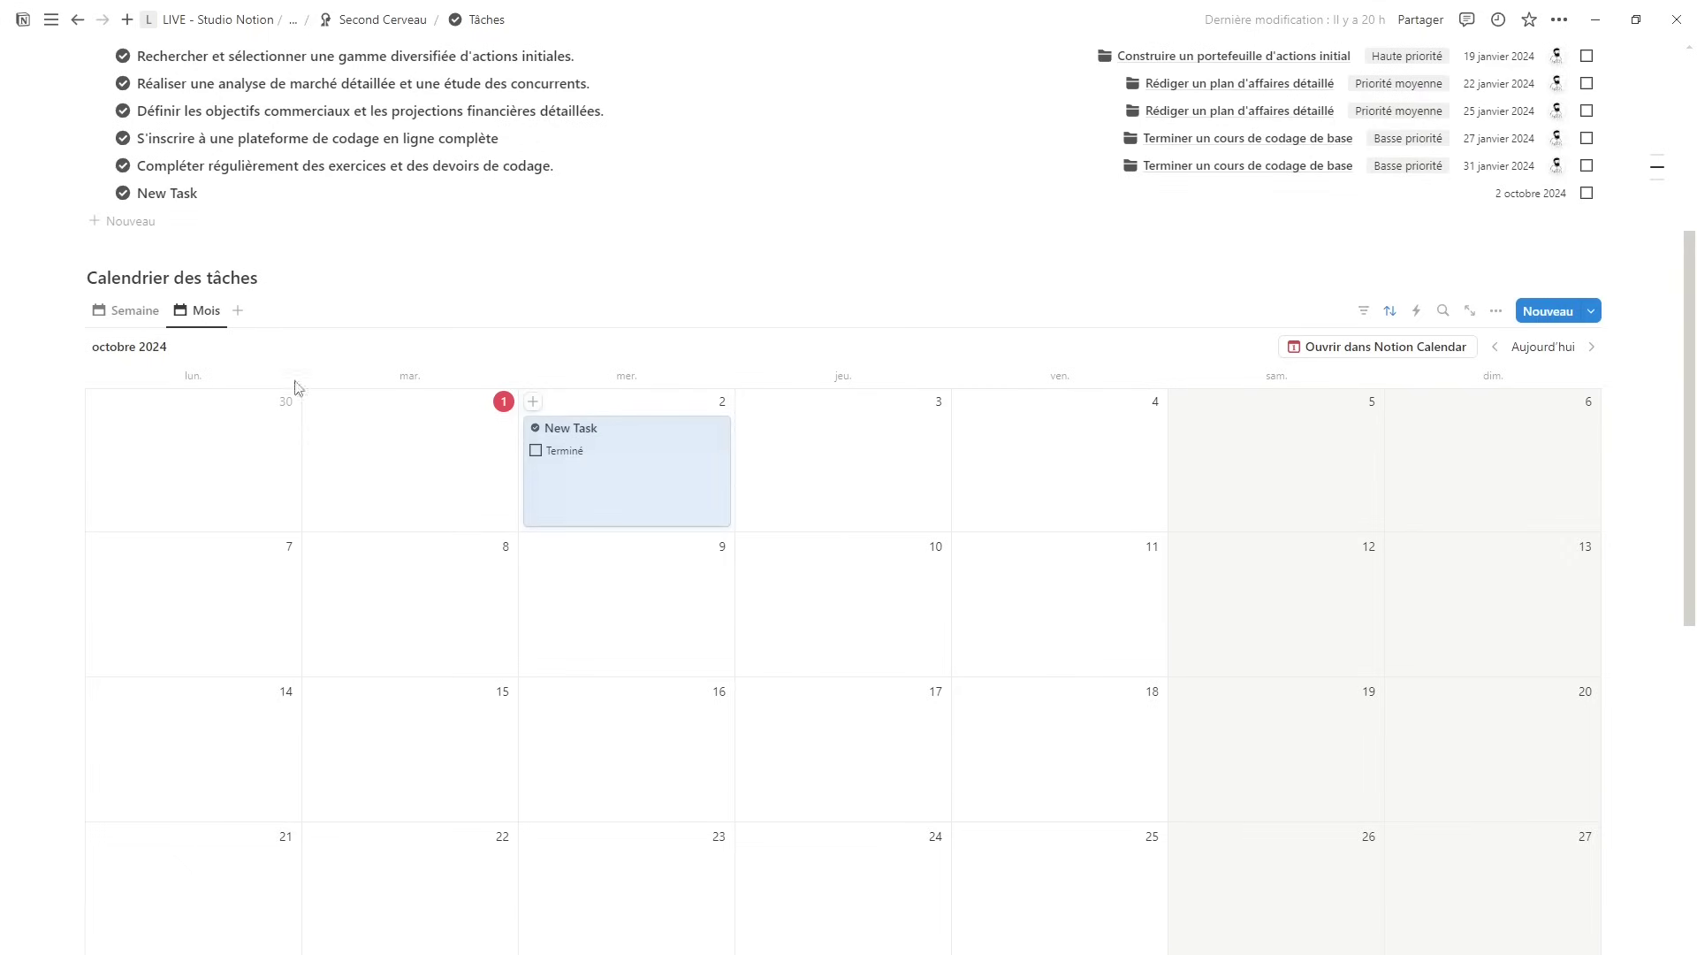
# - Return the task calendar to the weekly view and review the Tableau des tâches by Projets and by Priorité
pyautogui.click(127, 310)
pyautogui.scroll(-3, 354, 531)
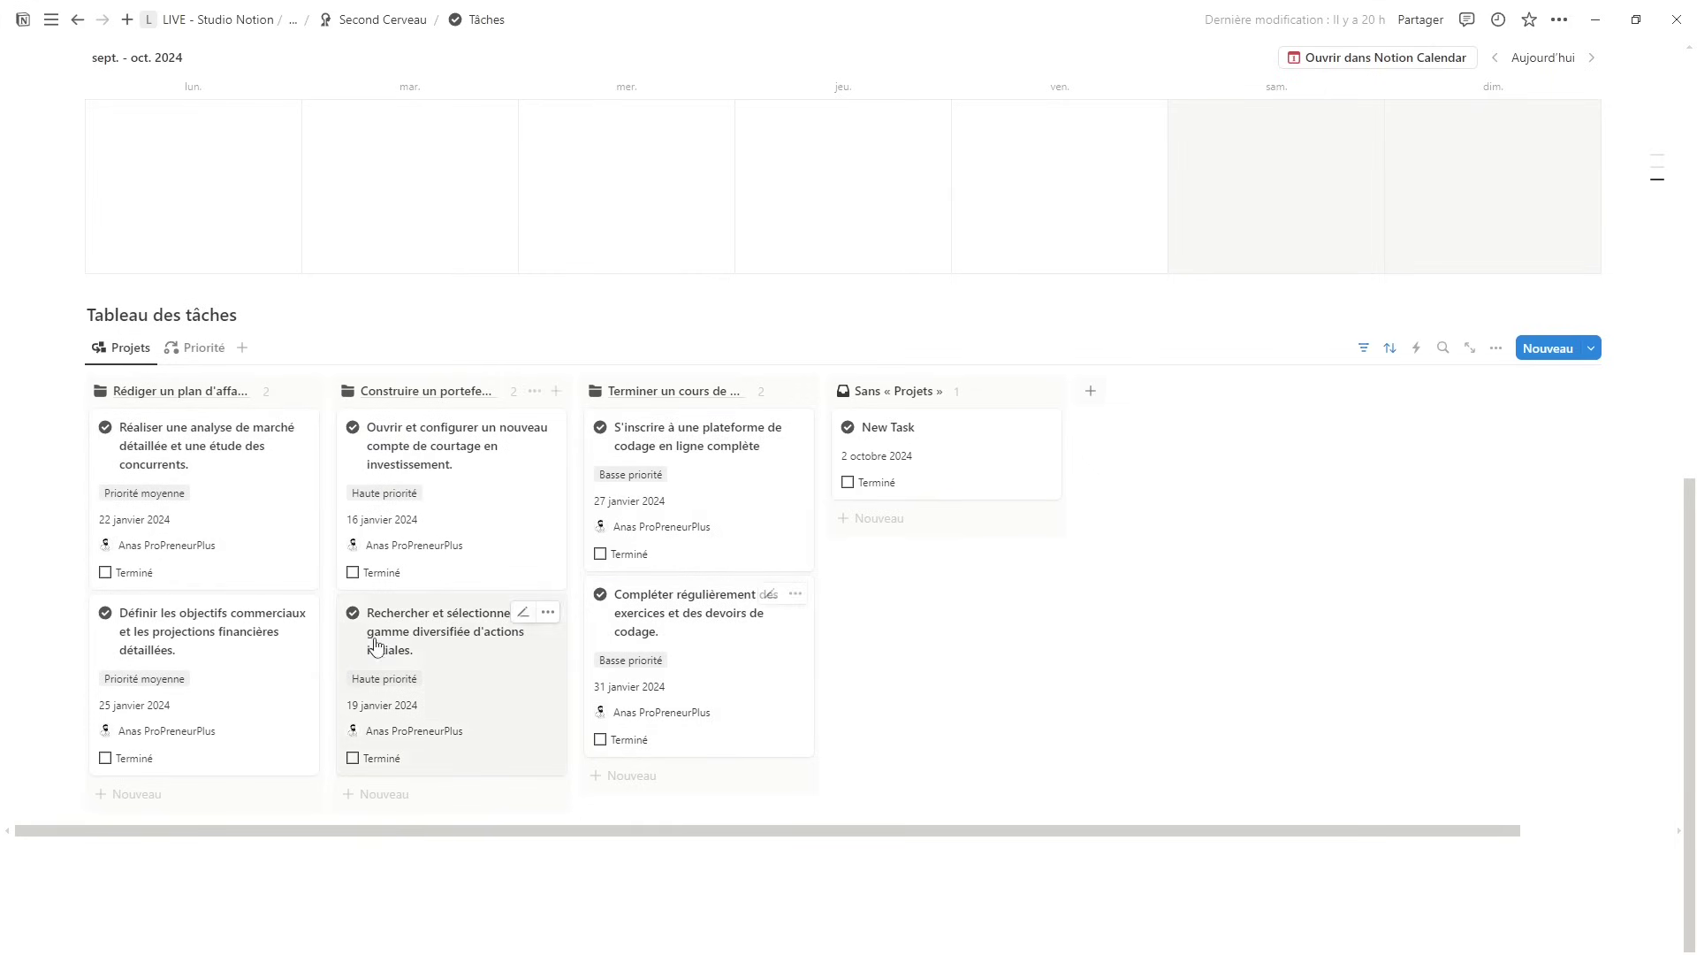
pyautogui.click(201, 348)
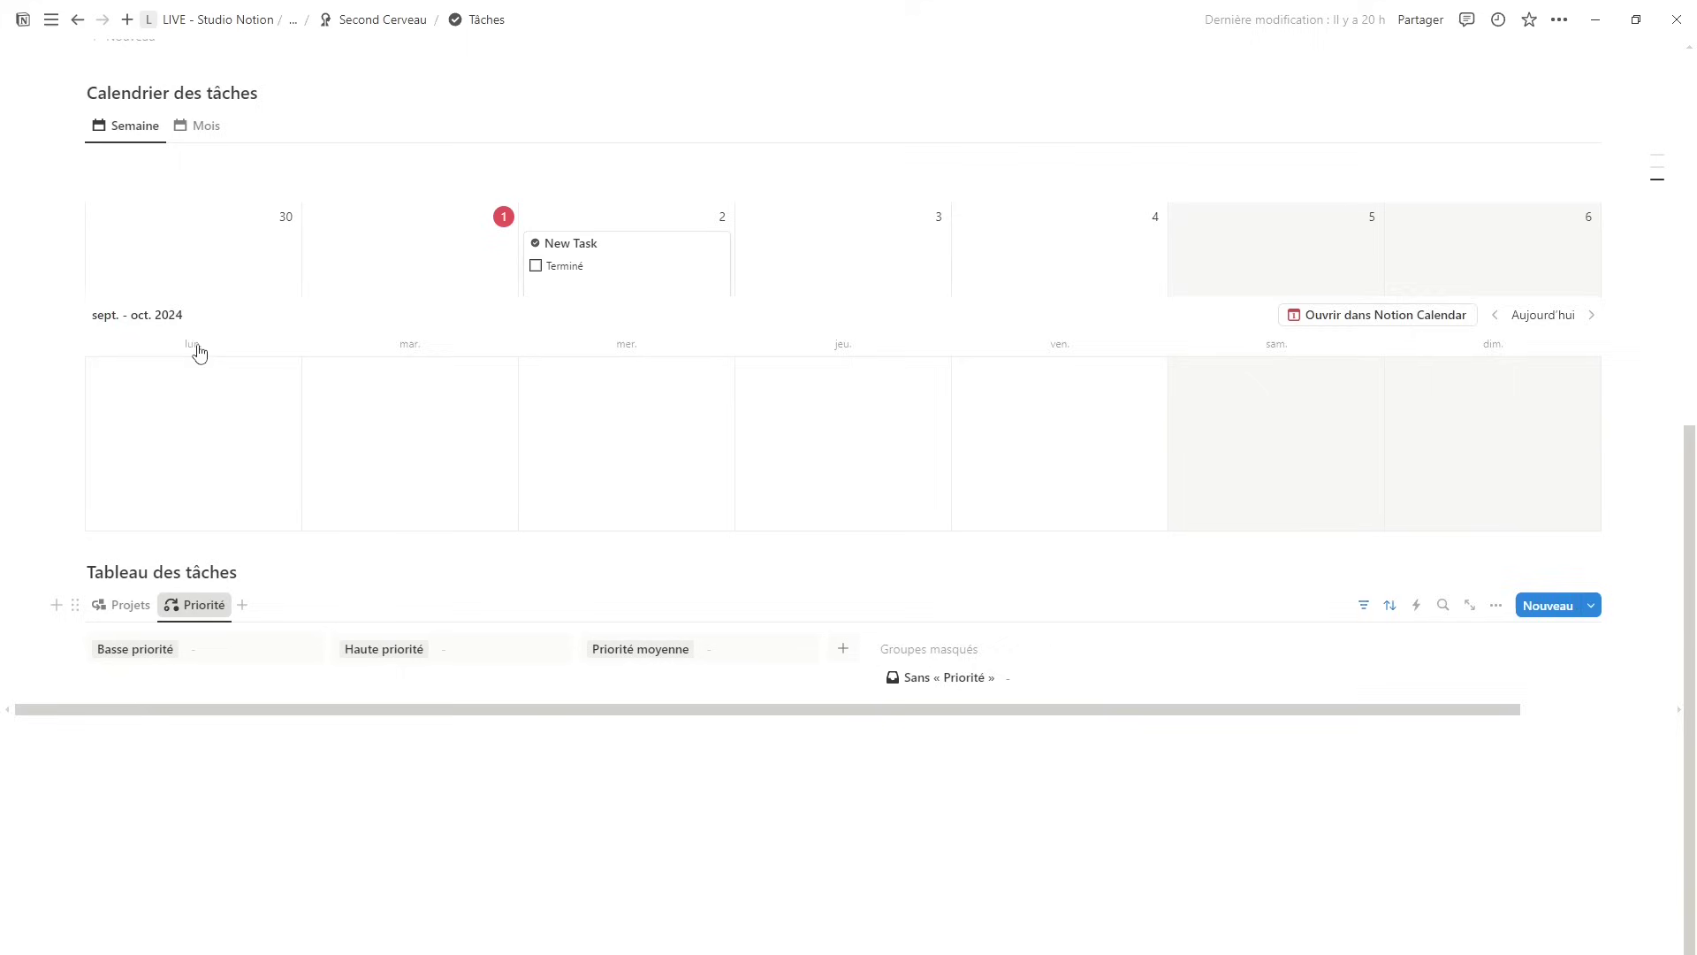
pyautogui.scroll(-2, 220, 607)
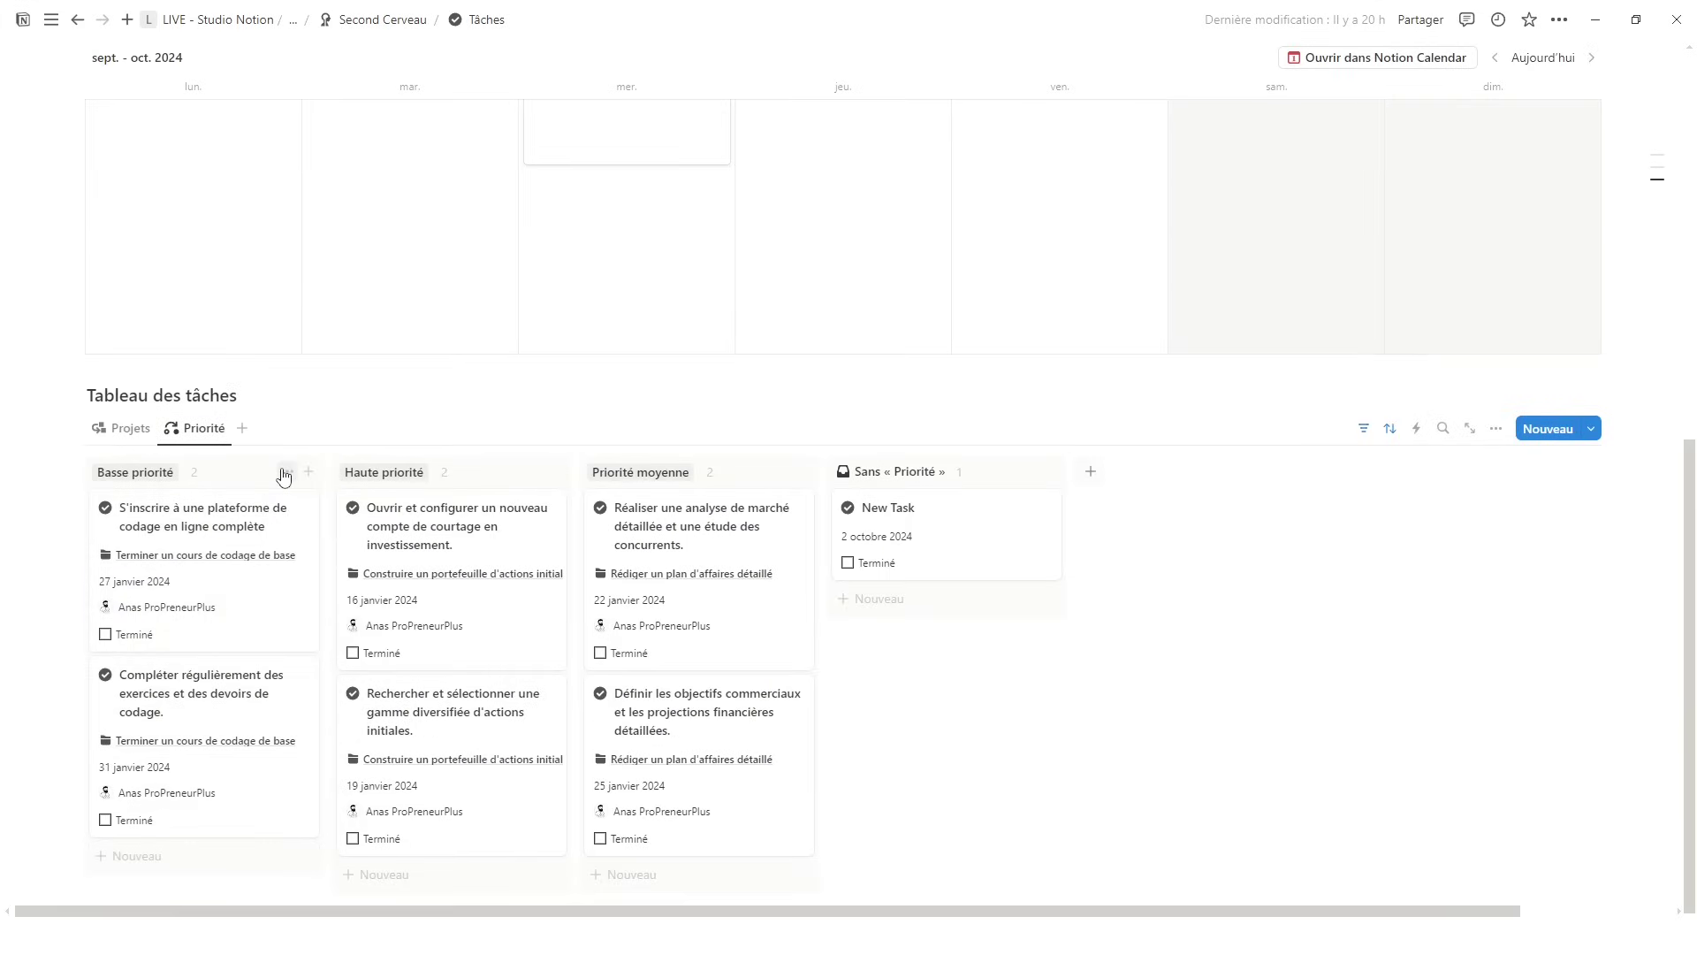
# - Open the Événements page from Second Cerveau and review the category Ateliers éducatifs, closing its page again
pyautogui.hotkey('ctrl', '[')
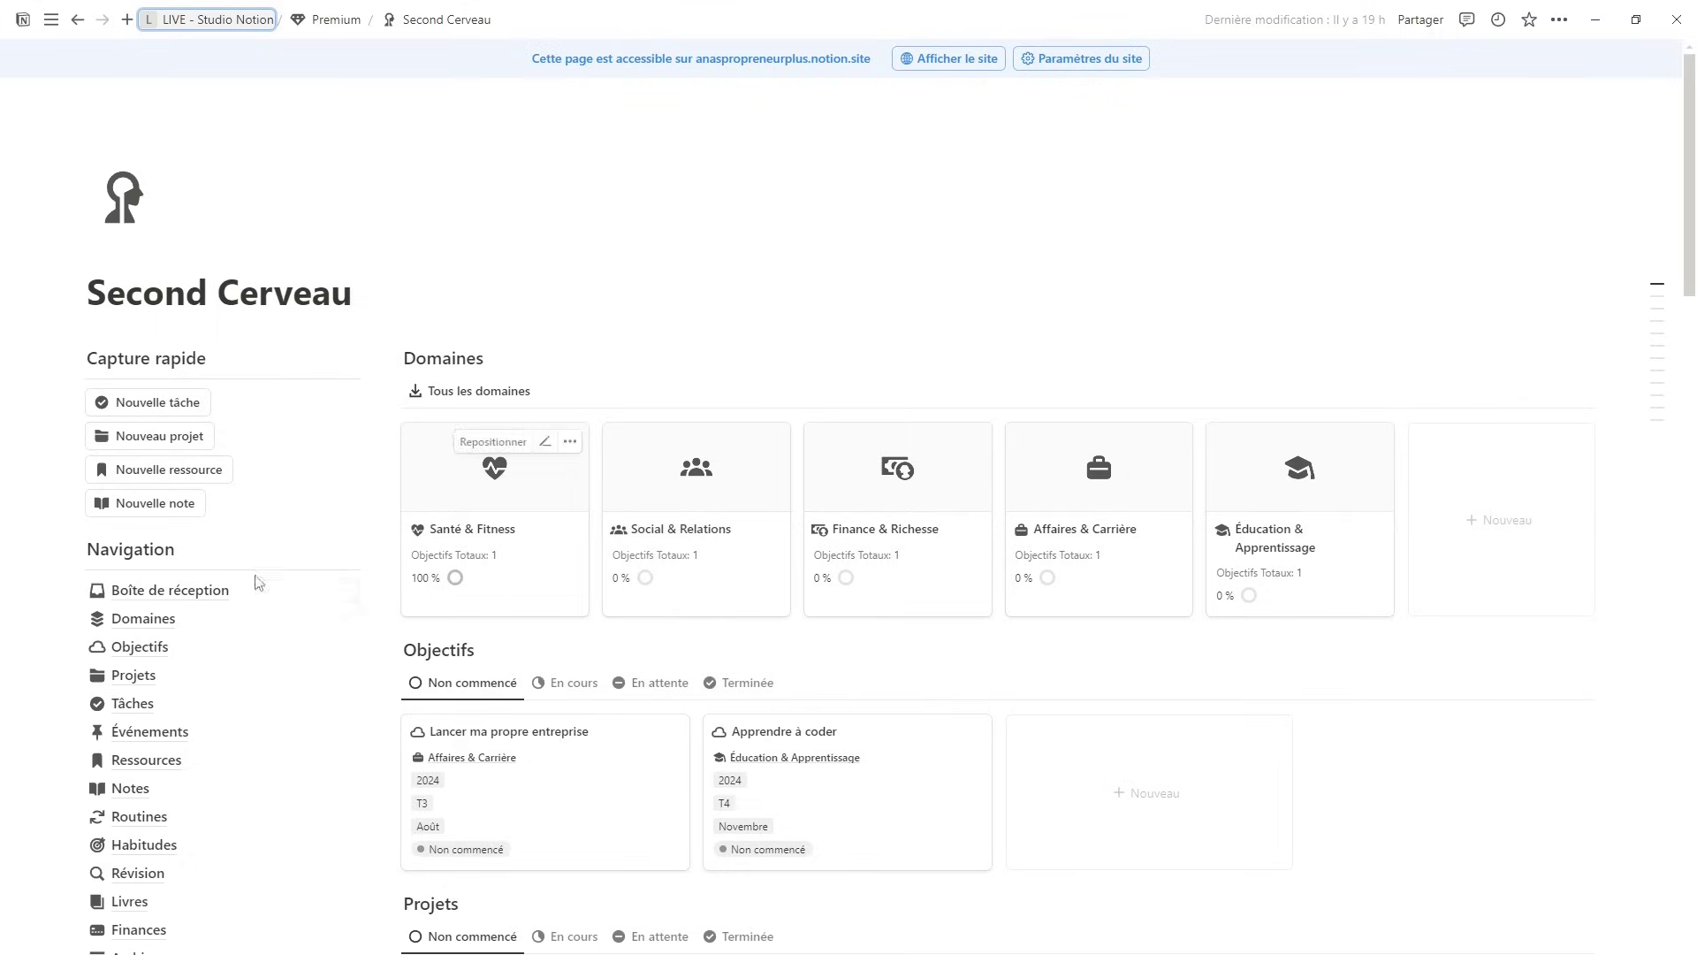
pyautogui.click(151, 732)
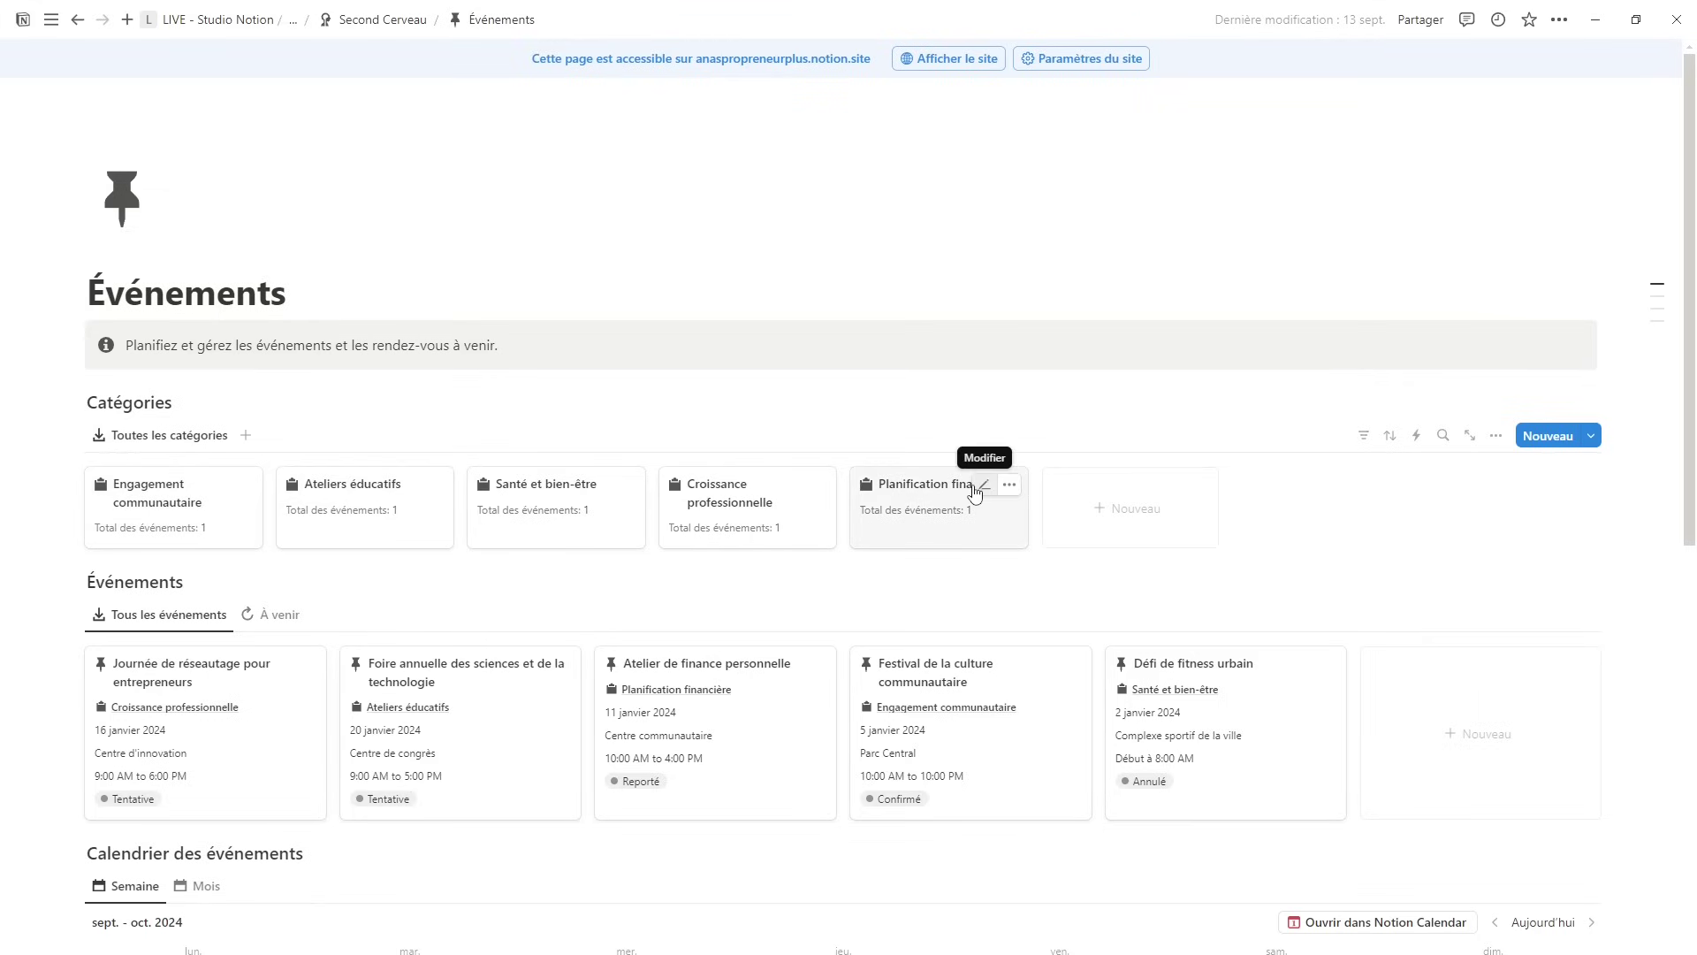
pyautogui.click(339, 485)
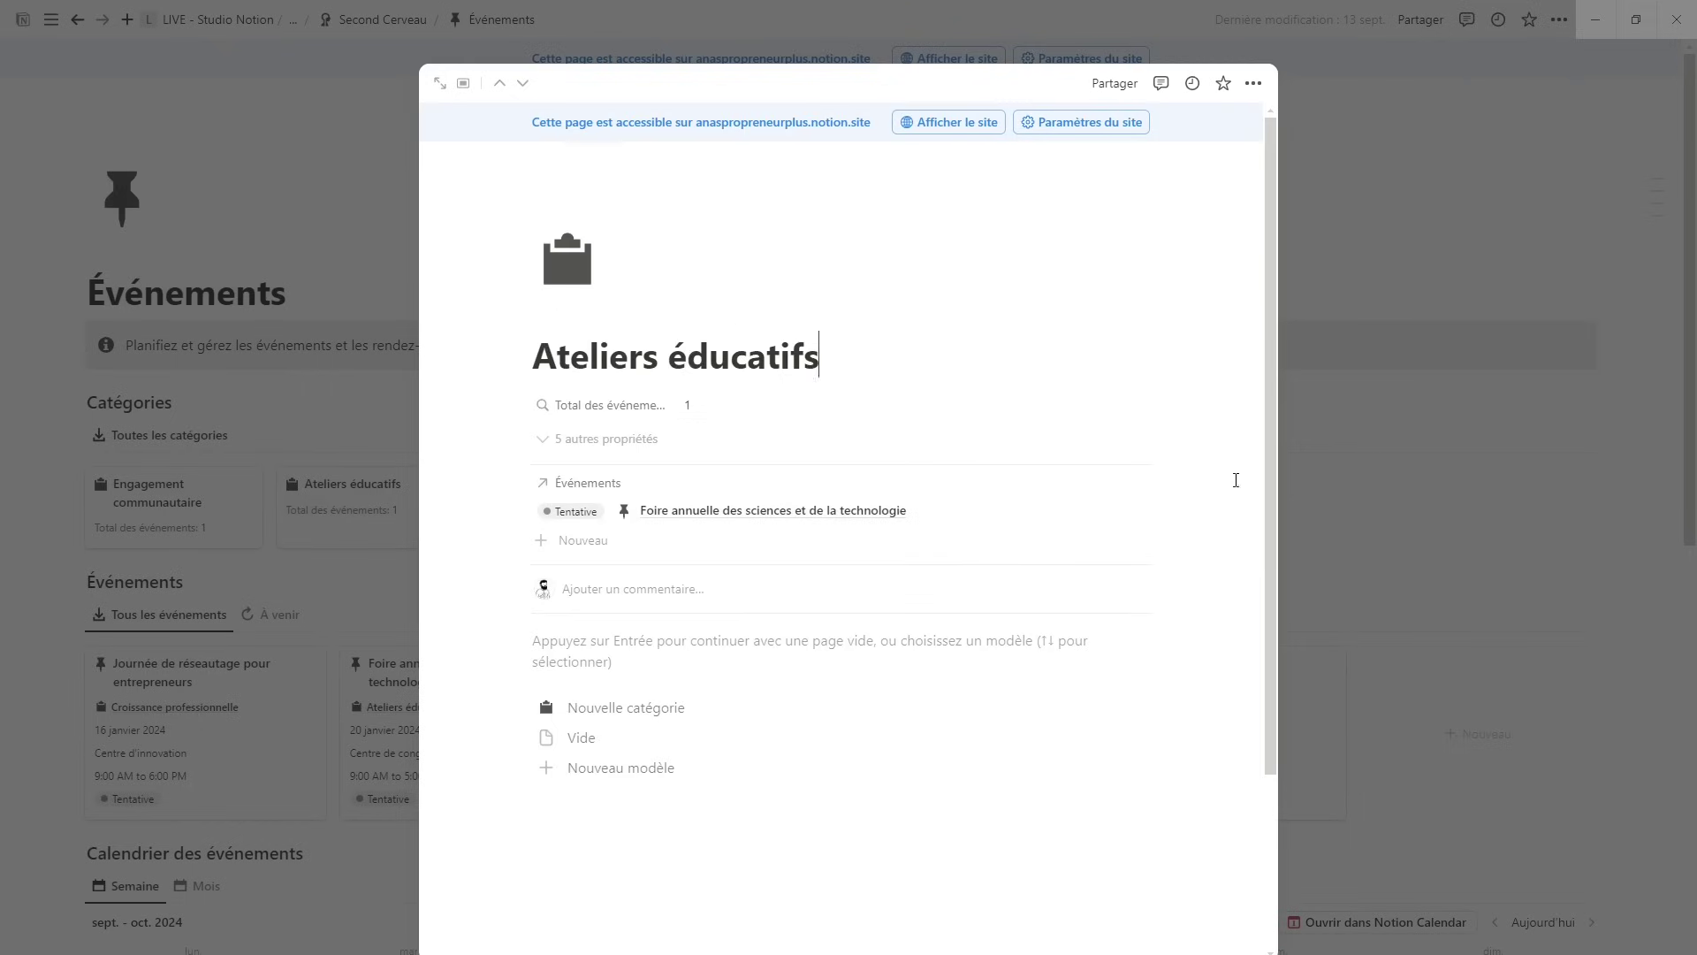
pyautogui.click(1347, 462)
# - View the status options of the event Journée de réseautage pour entrepreneurs without changing it
pyautogui.scroll(-1, 597, 516)
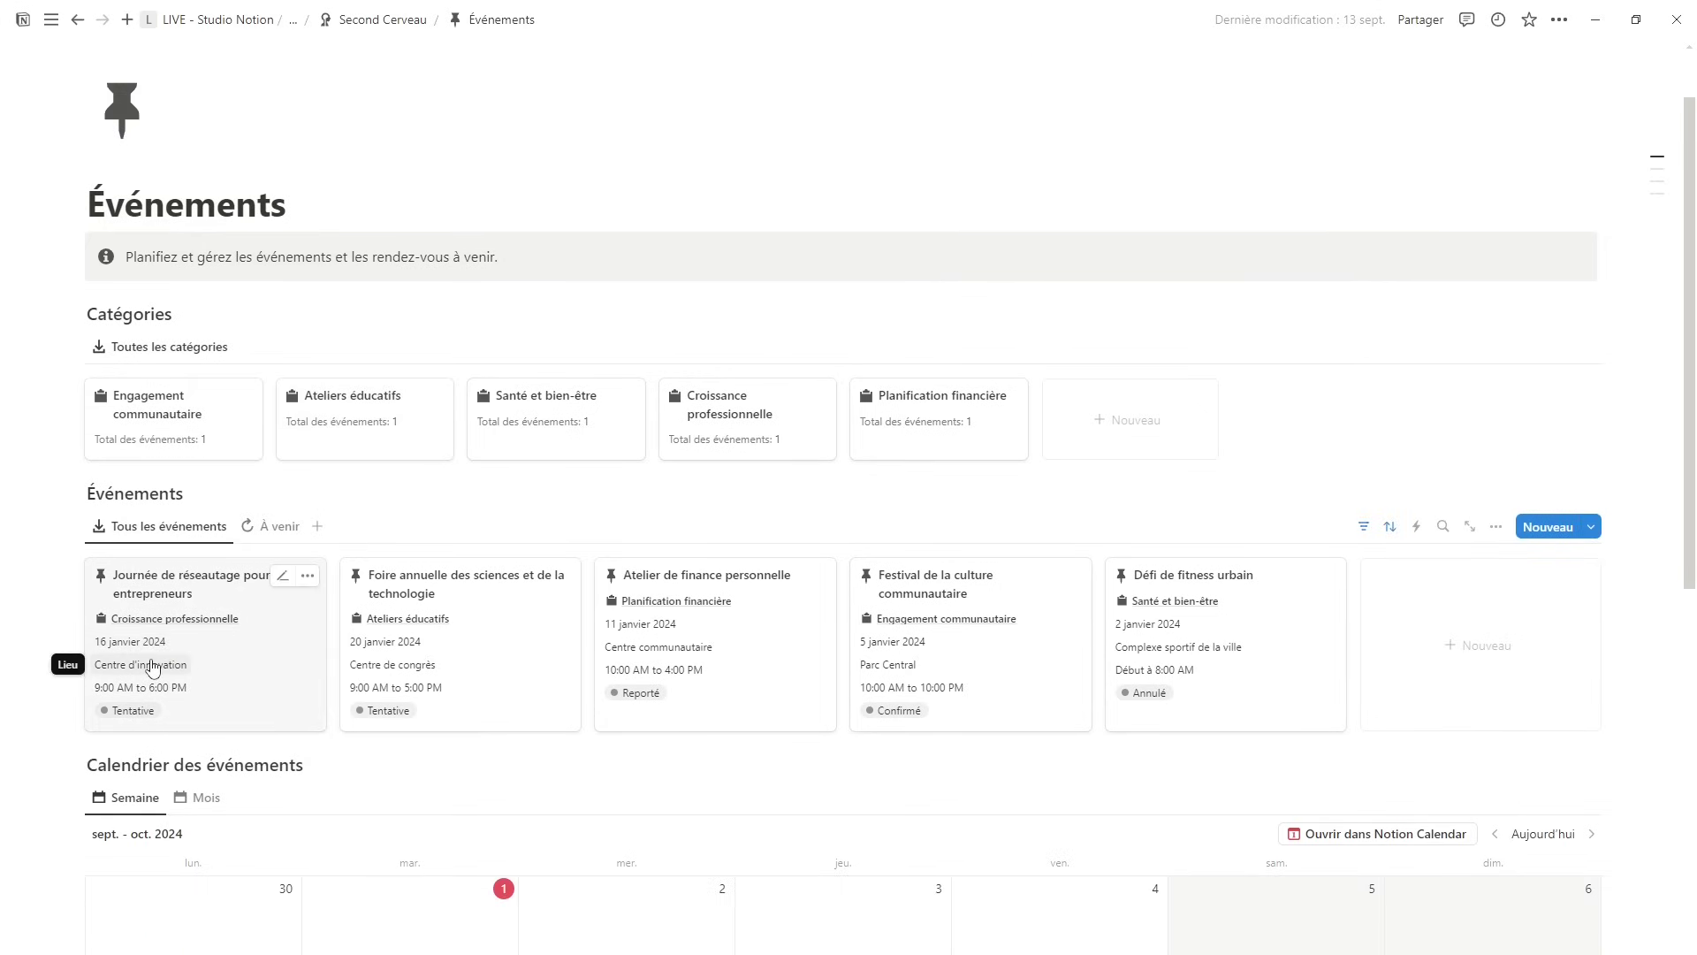
pyautogui.click(152, 711)
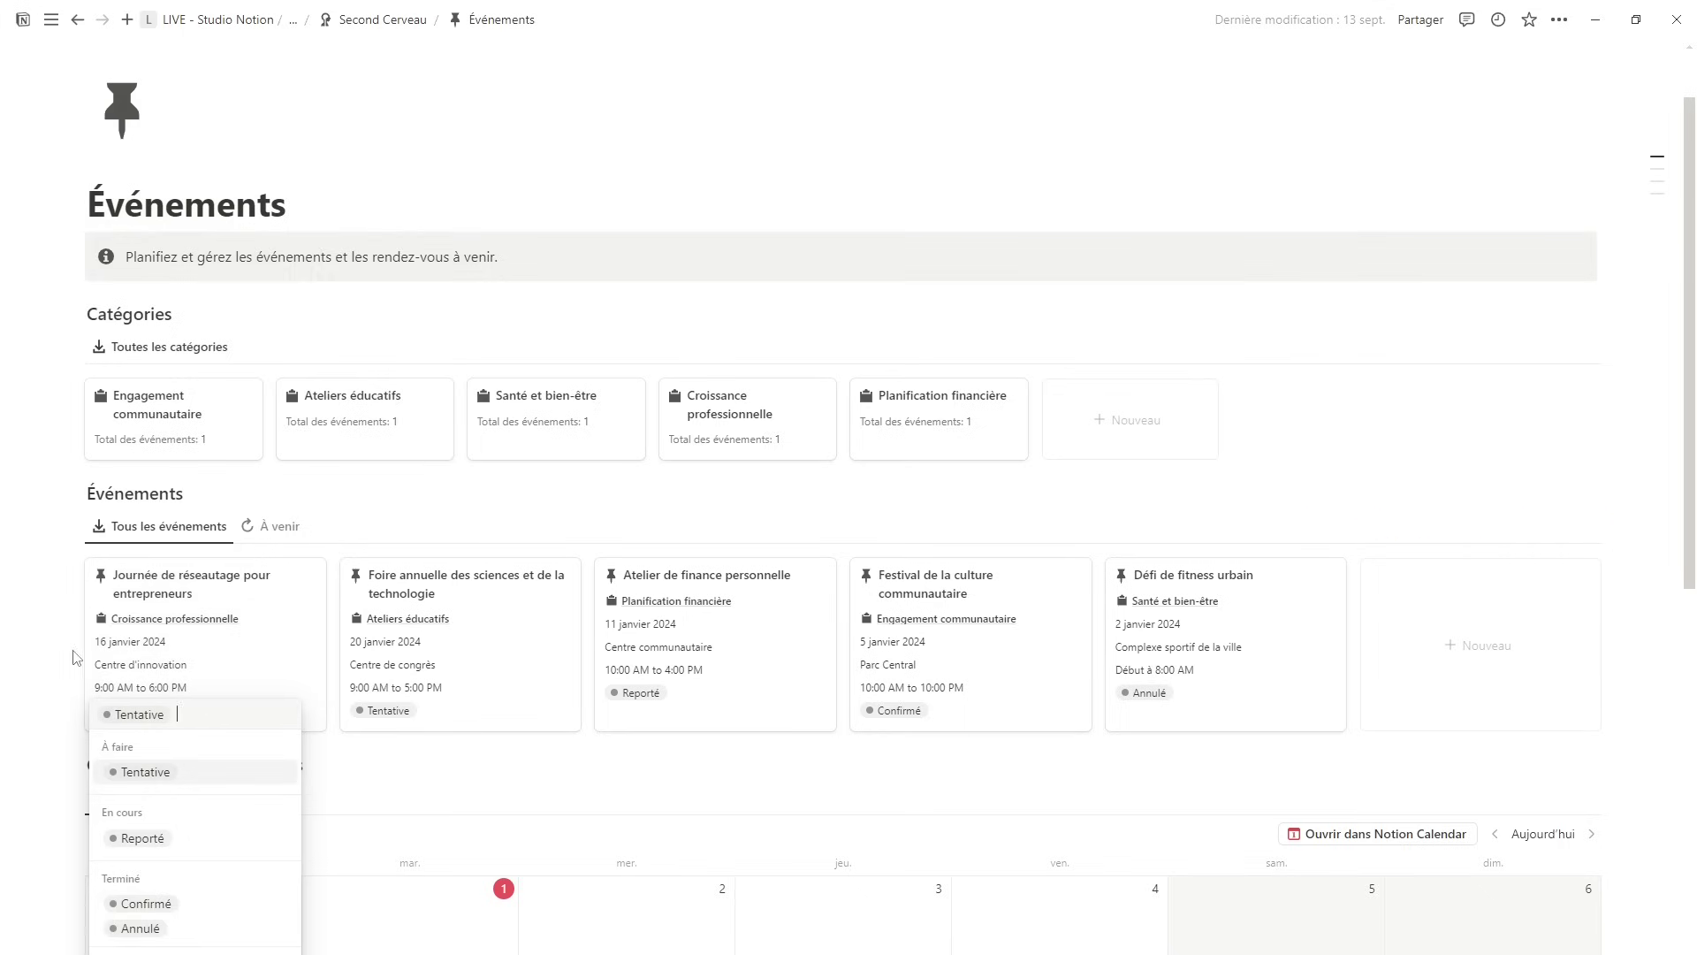
pyautogui.press('Escape')
pyautogui.click(317, 502)
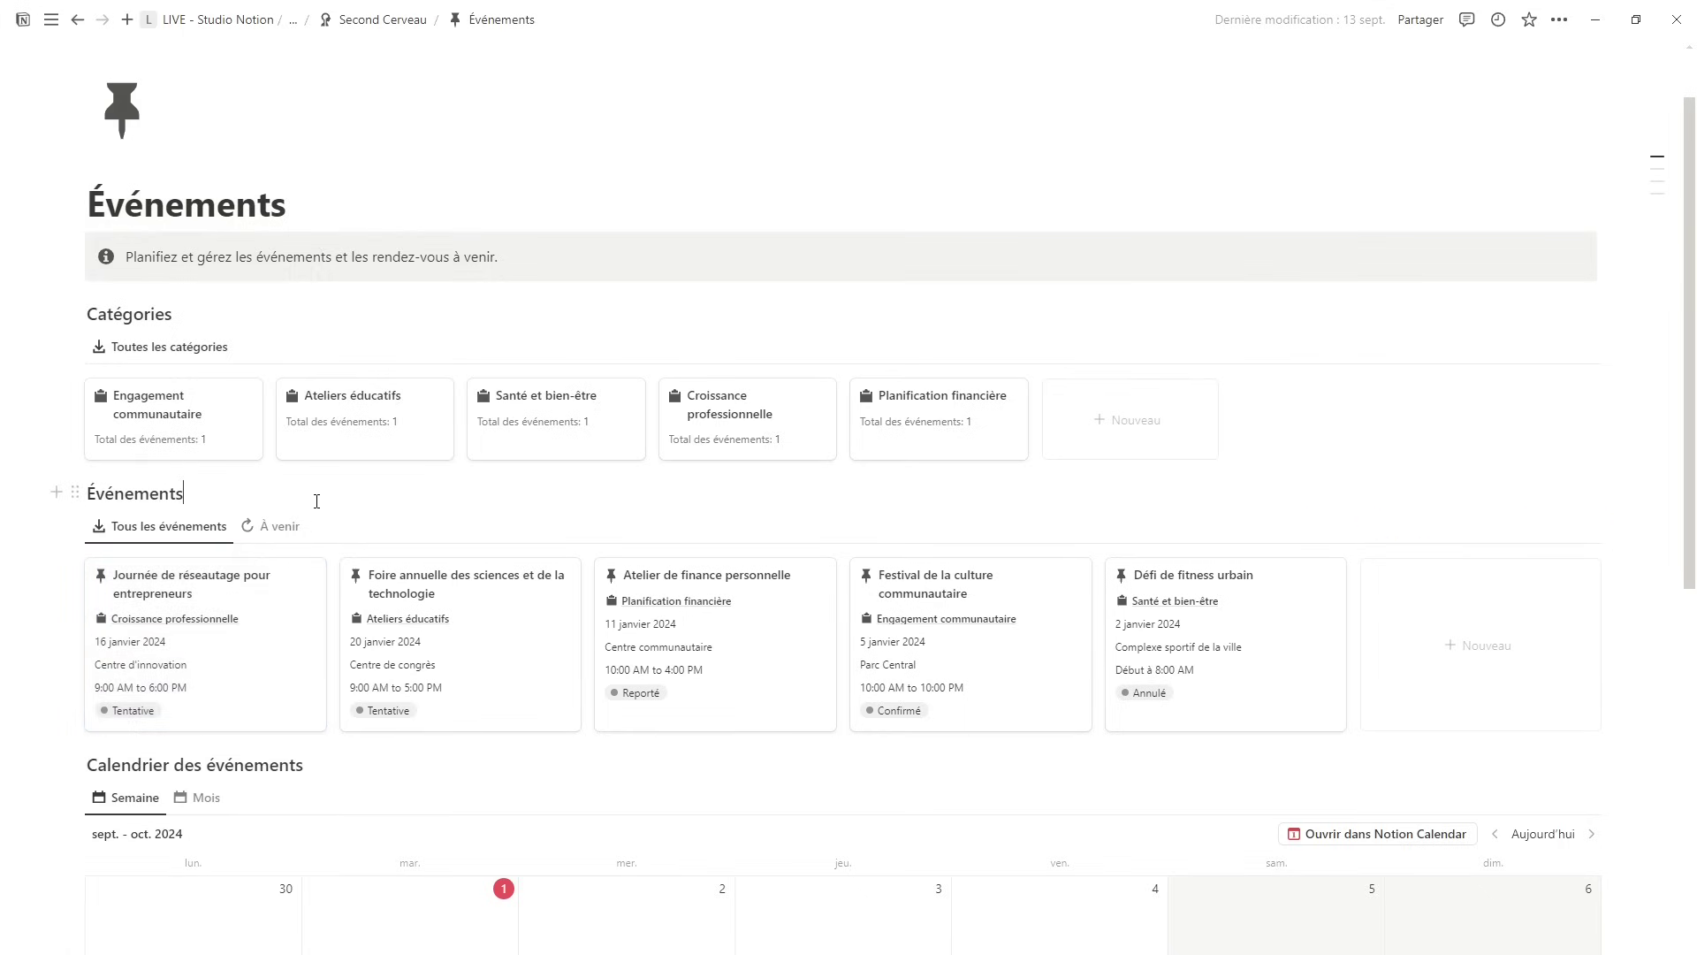
# - Review the properties of the event Journée de réseautage pour entrepreneurs, and check the À venir view before returning to Tous les événements
pyautogui.click(219, 583)
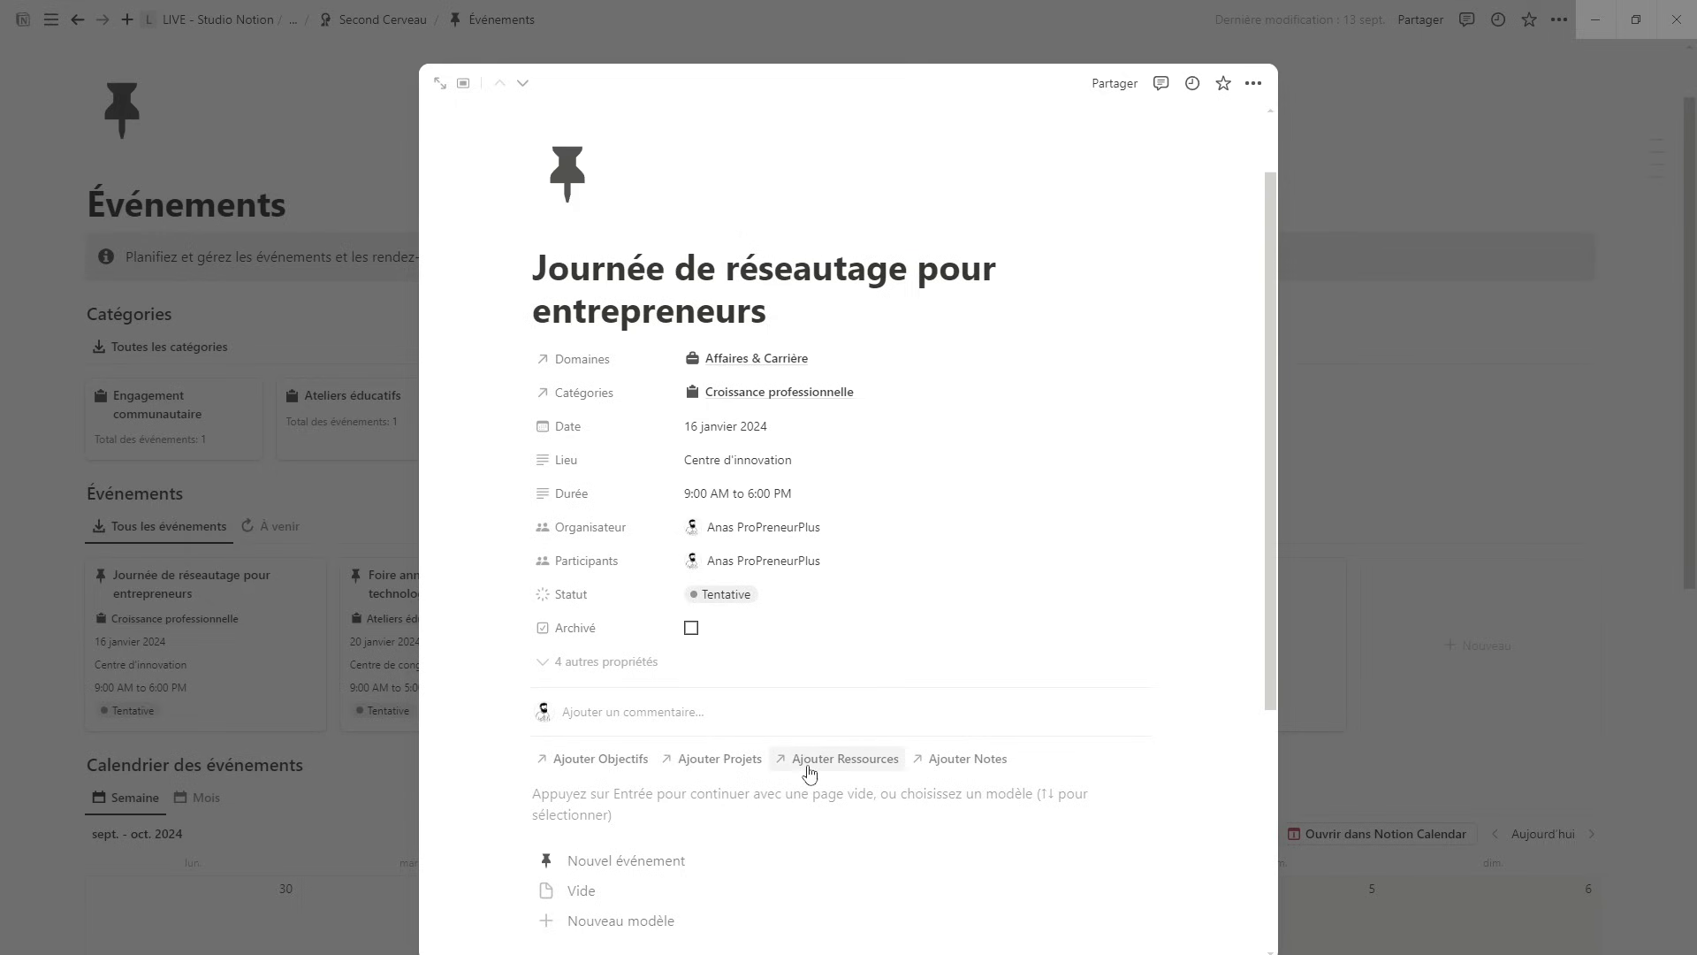
pyautogui.click(1364, 406)
pyautogui.click(271, 527)
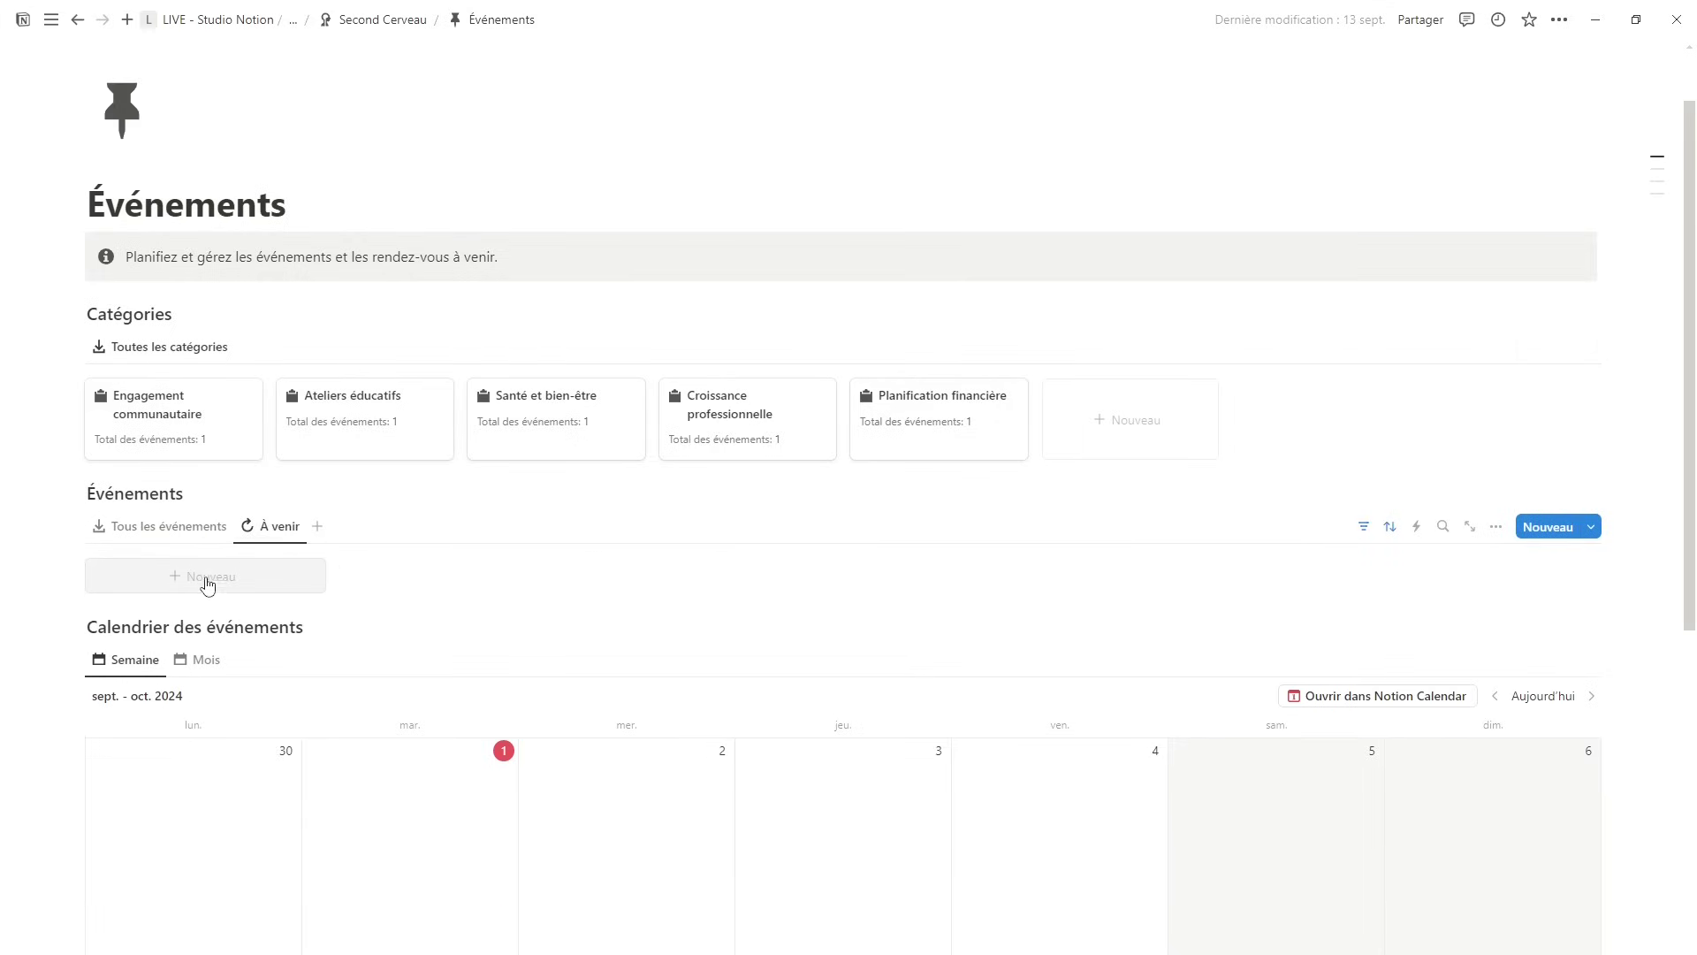
pyautogui.click(211, 531)
# - Add an event on 1 octobre 2024 in the weekly event calendar and close its page
pyautogui.scroll(-4, 204, 539)
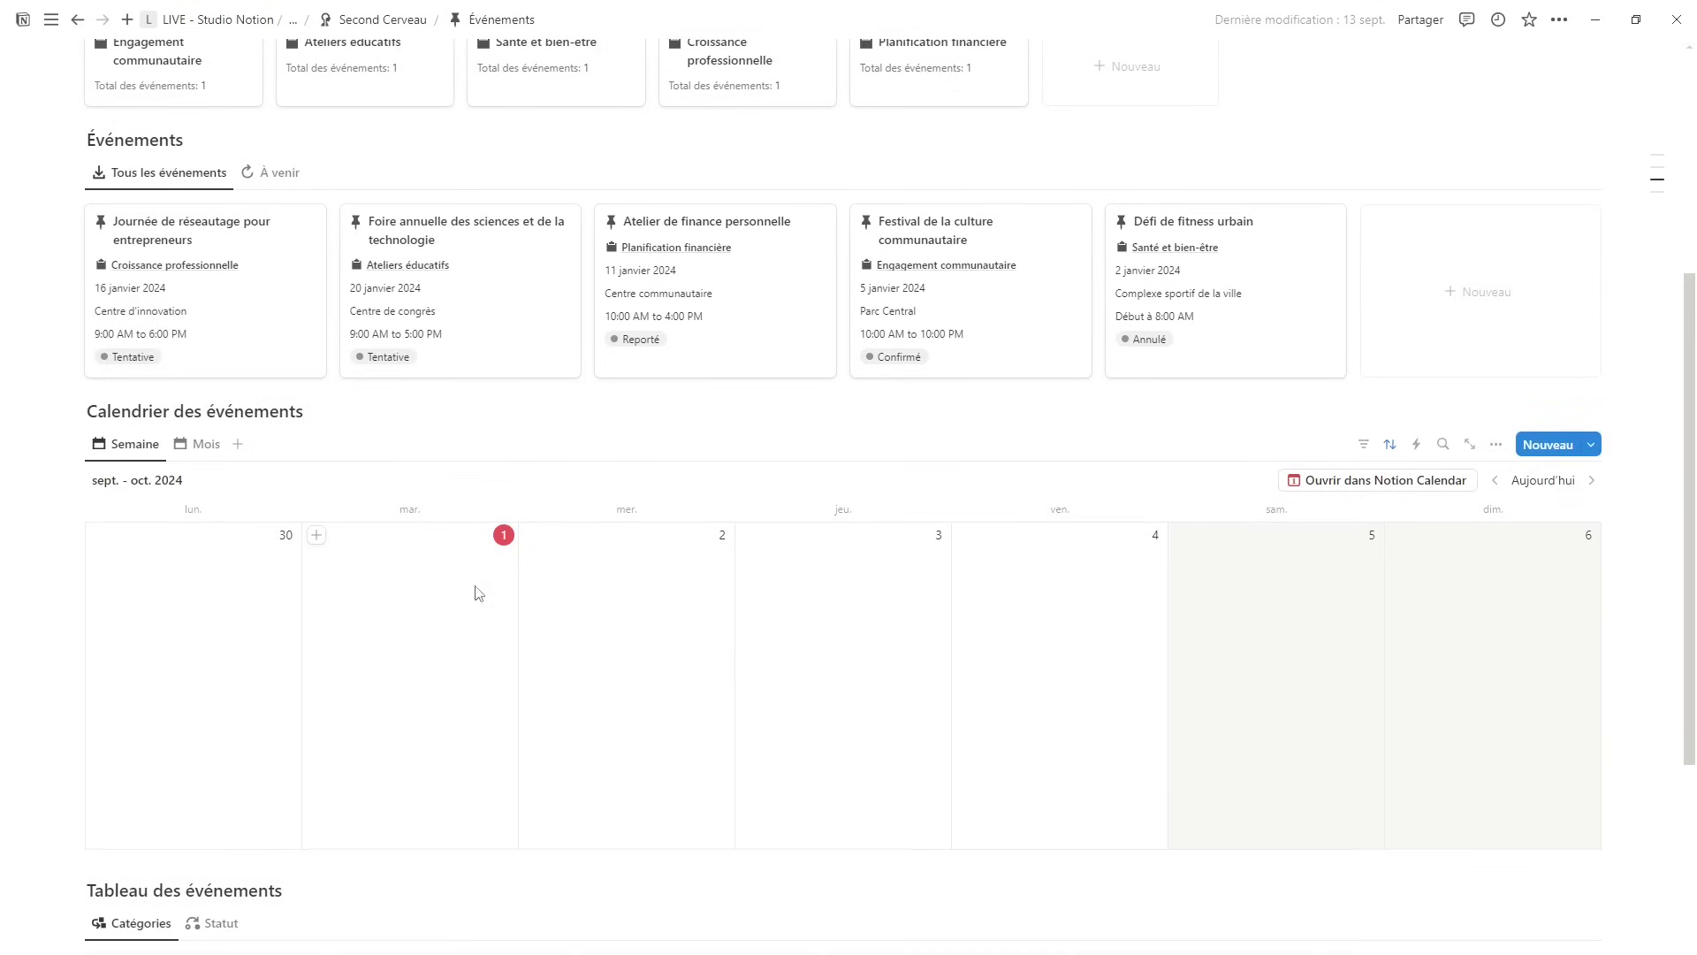
pyautogui.click(316, 535)
pyautogui.click(348, 496)
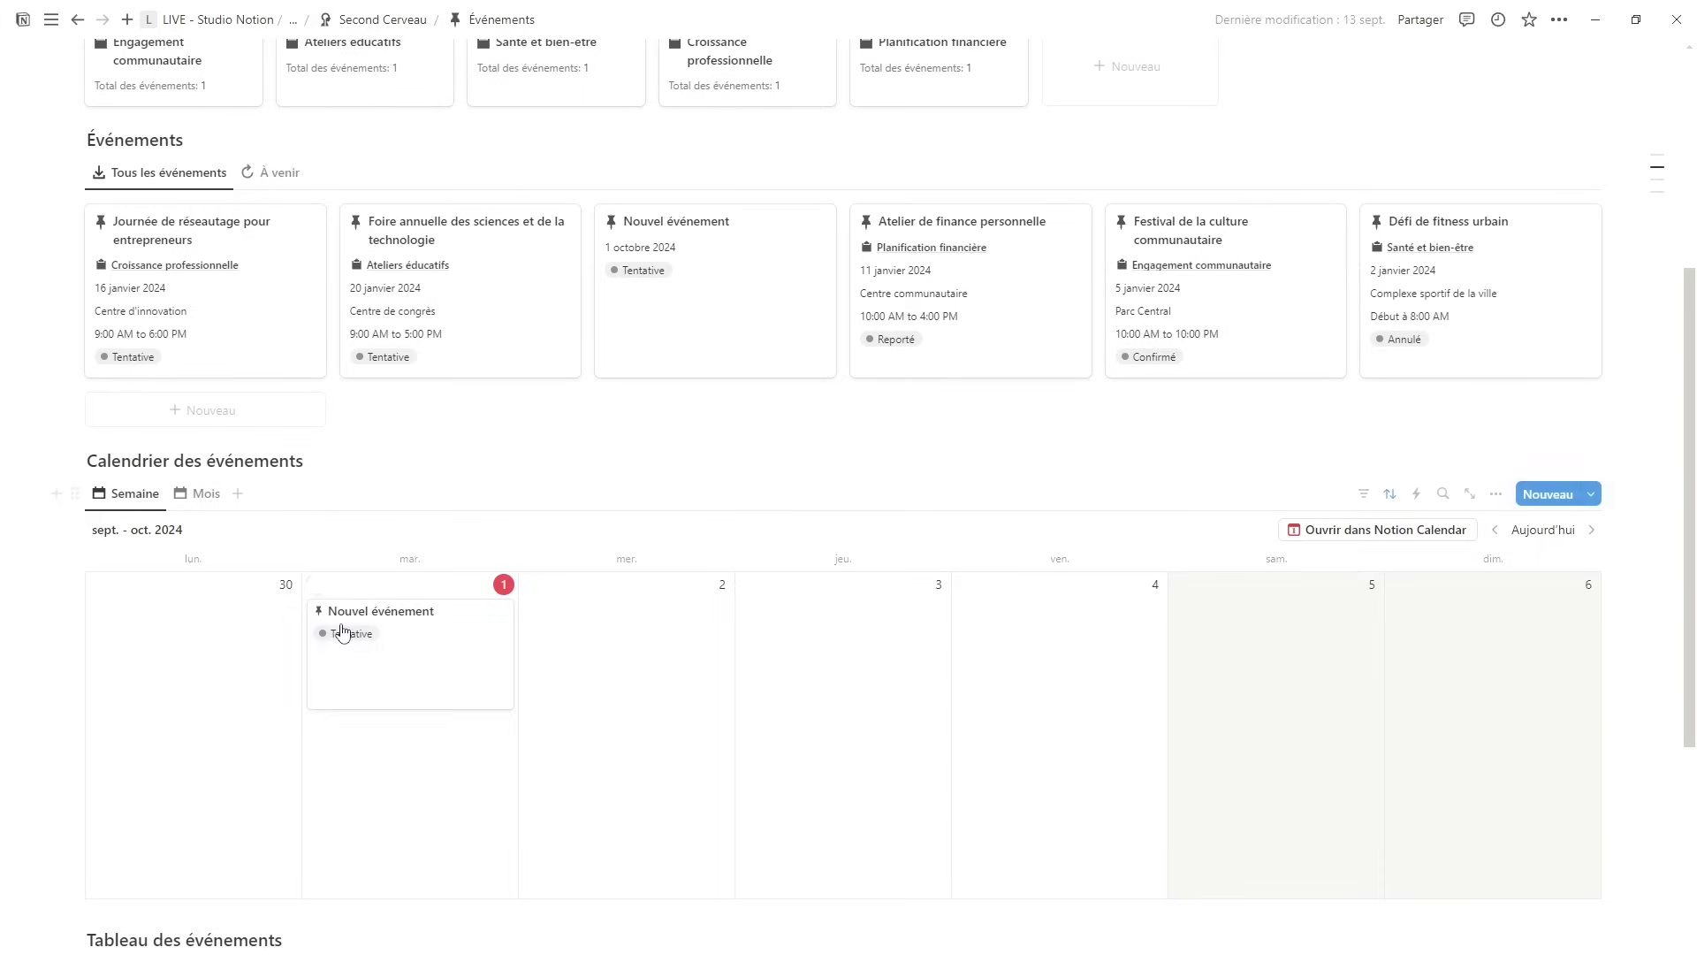
# - Move the new event to 2 octobre 2024 on the weekly calendar and delete it
pyautogui.moveTo(342, 633); pyautogui.dragTo(549, 633)
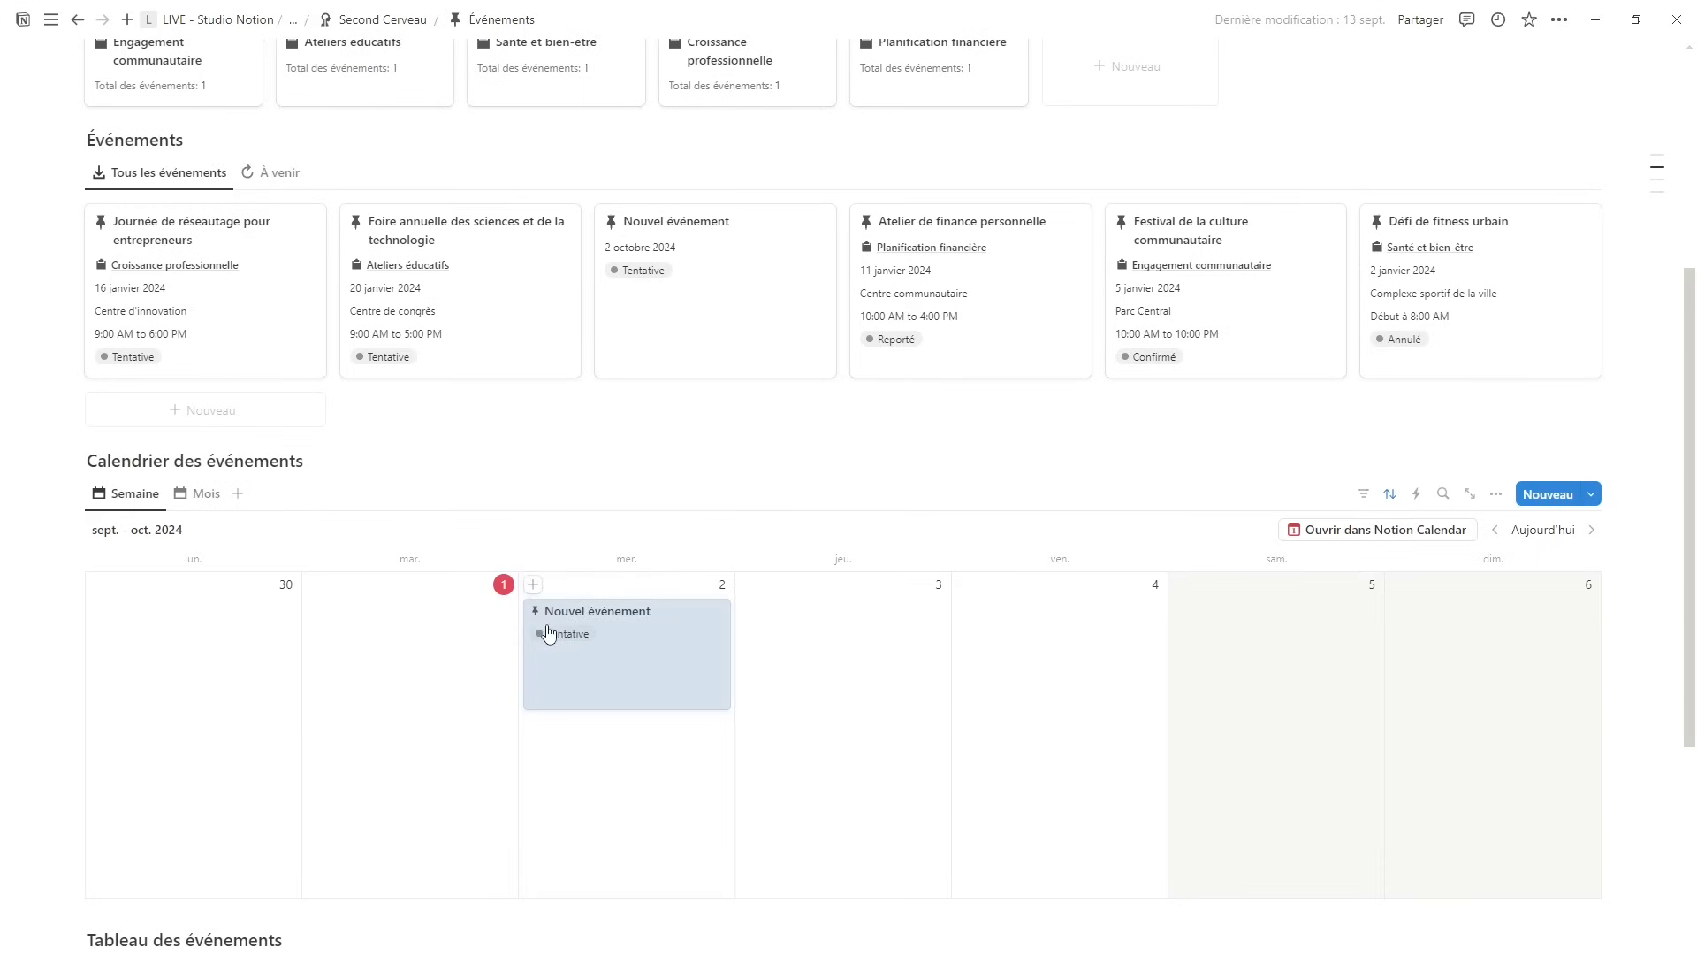
pyautogui.press('Delete')
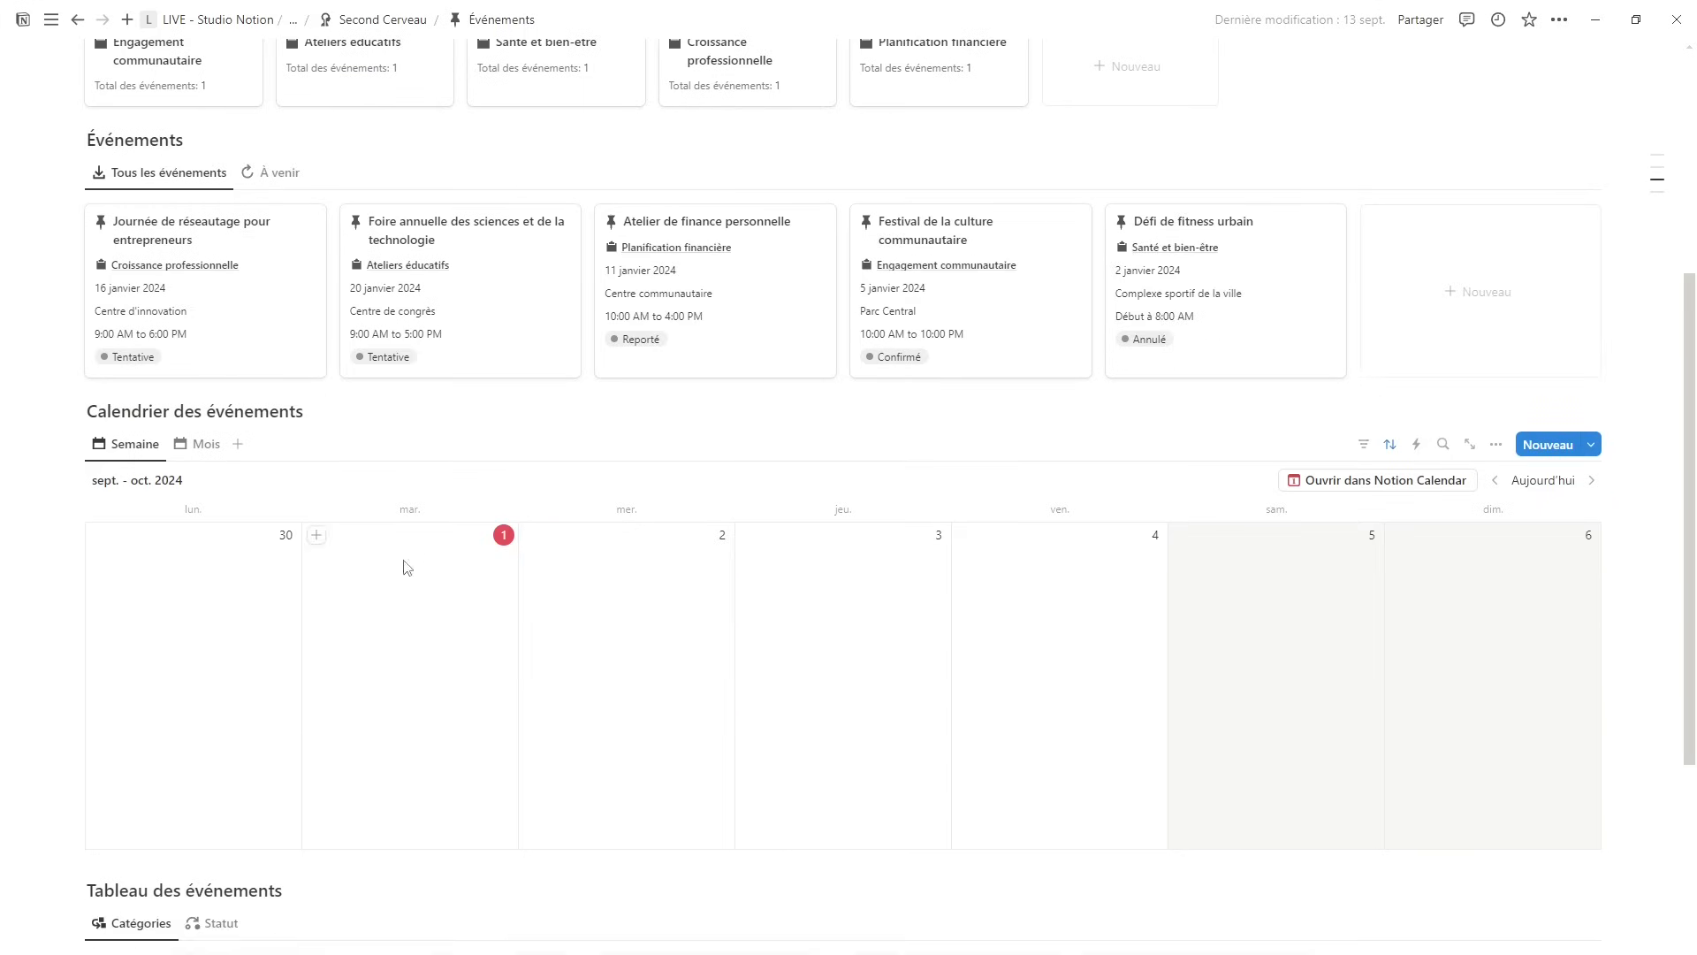
# - Review the event calendar by month, return it to the weekly view, and view the Tableau des événements by Catégories and Statut
pyautogui.click(213, 445)
pyautogui.scroll(-3, 721, 449)
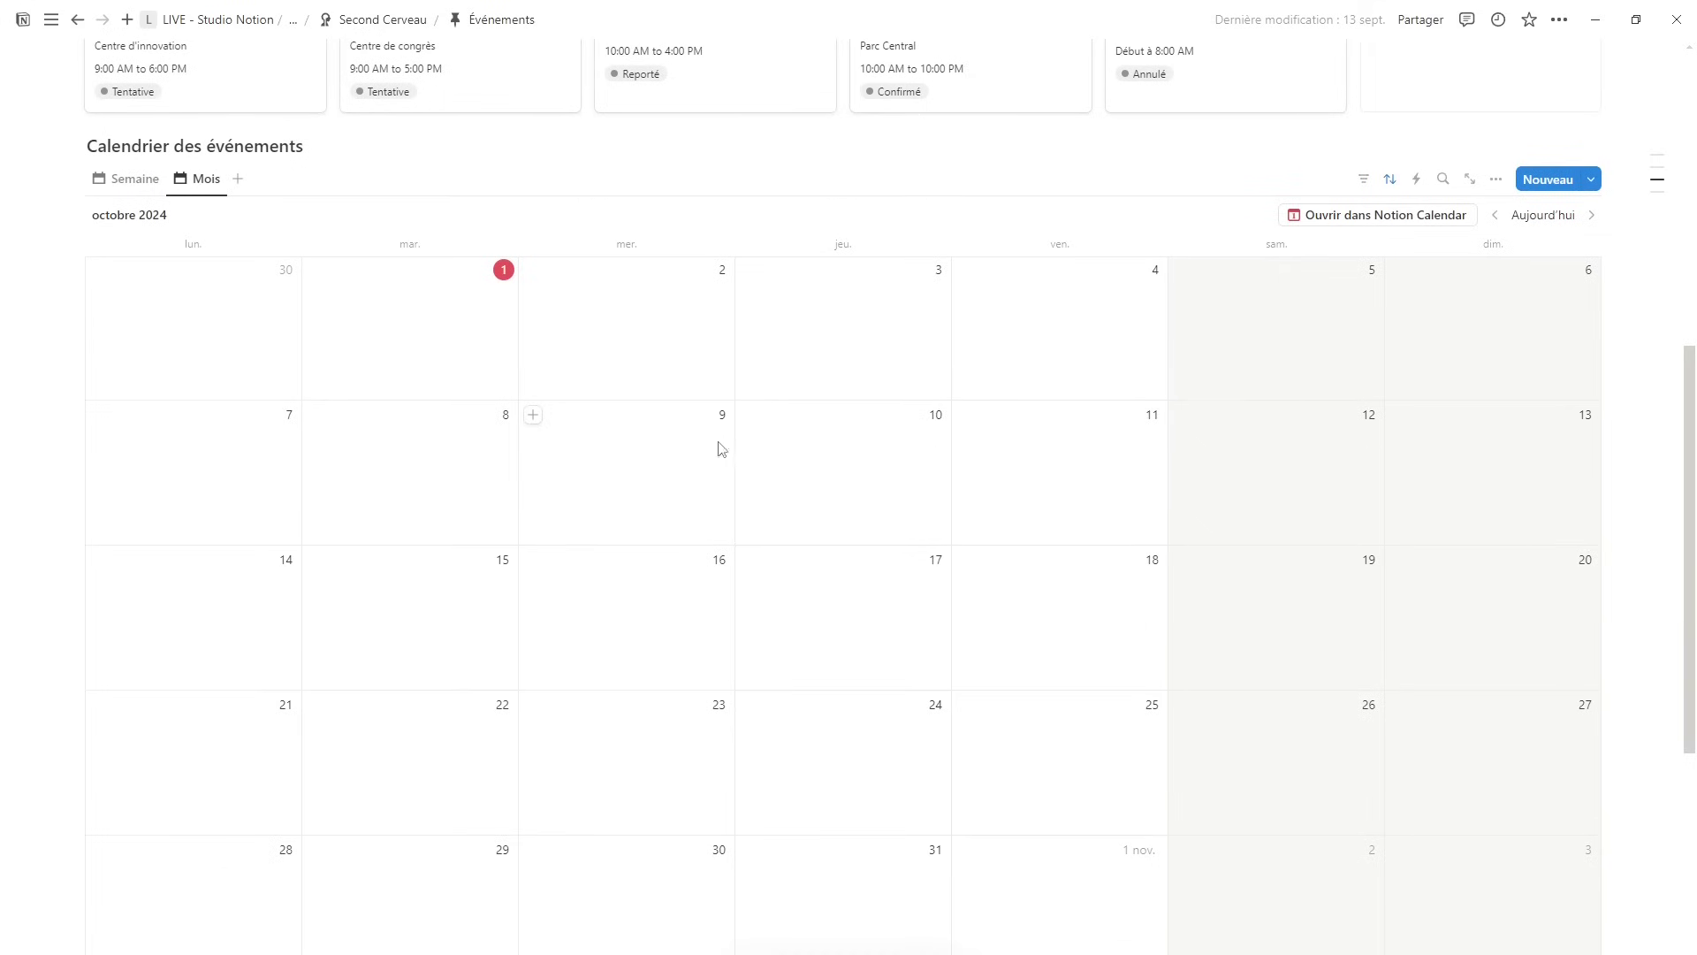
pyautogui.click(130, 178)
pyautogui.scroll(-2, 236, 610)
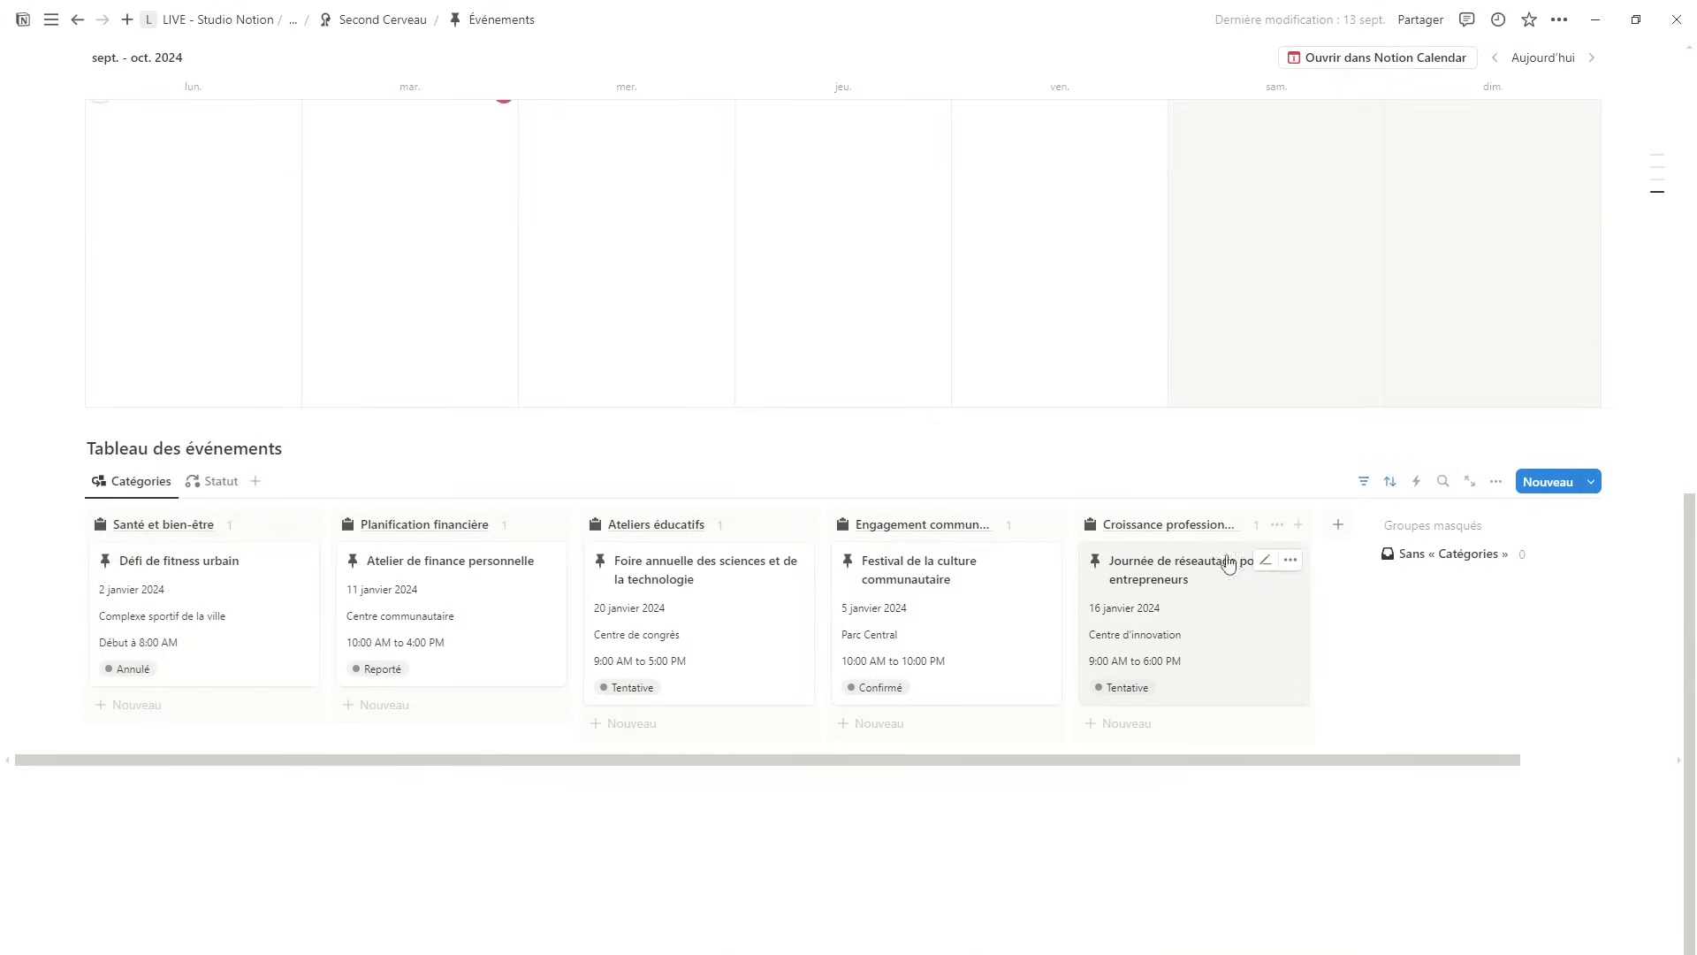
pyautogui.click(212, 495)
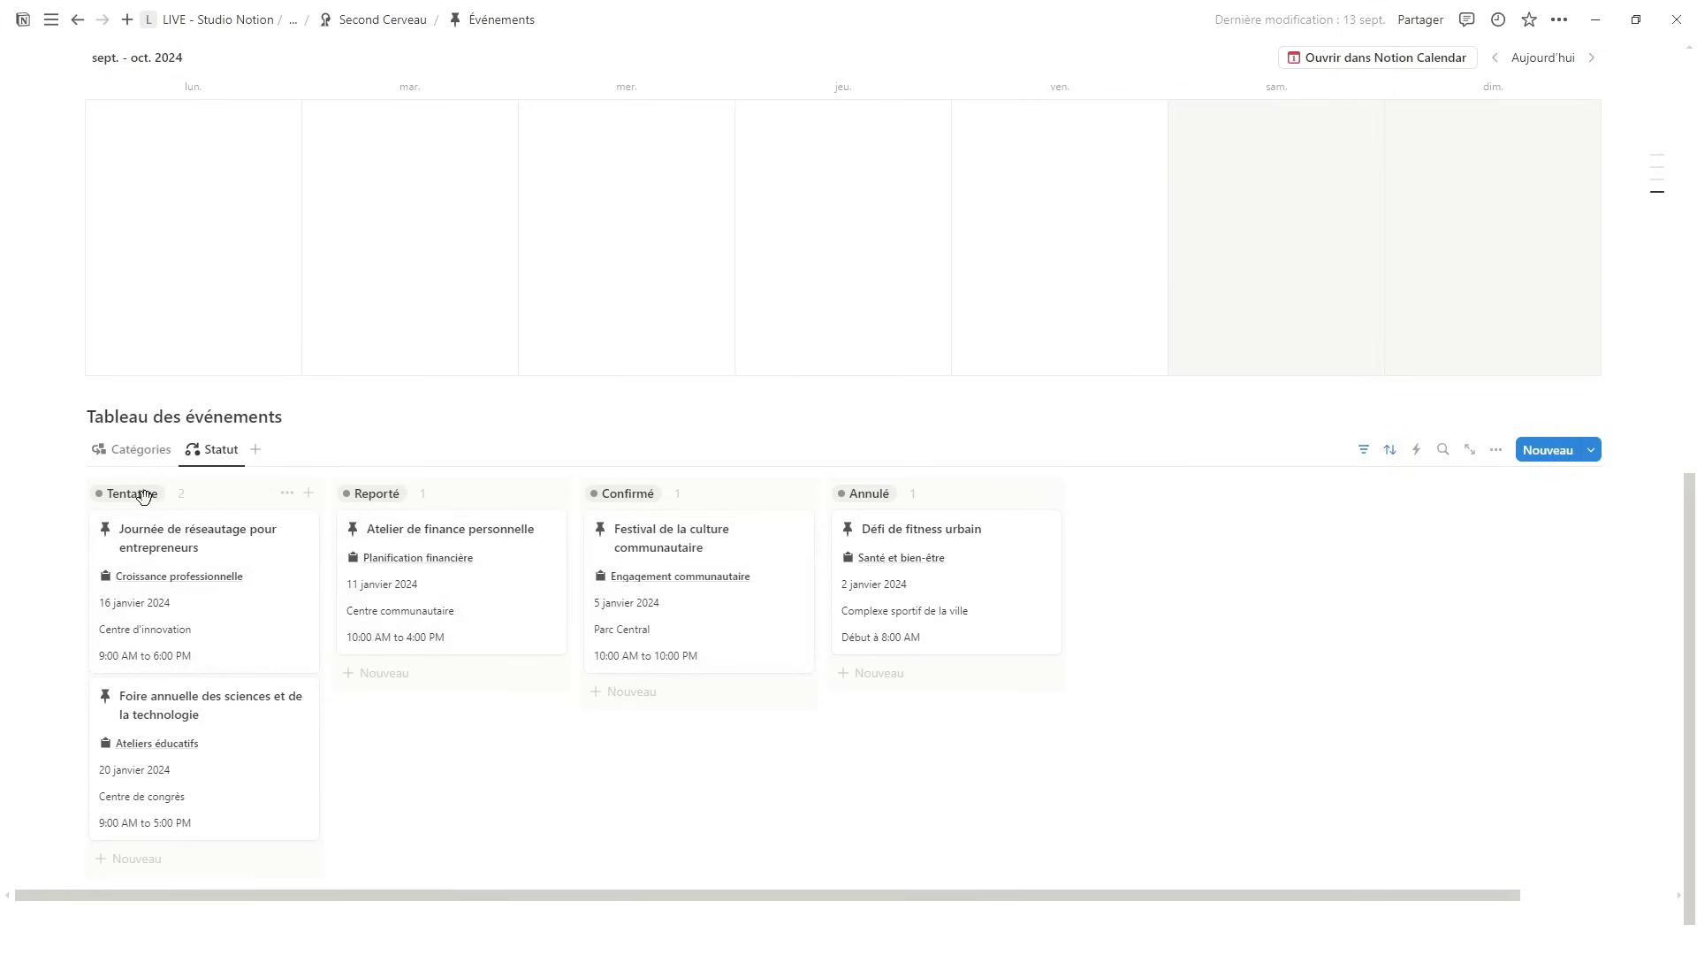
# - Open the Ressources page from Second Cerveau and hide the Dossiers SB database title above the folder gallery
pyautogui.hotkey('ctrl', '[')
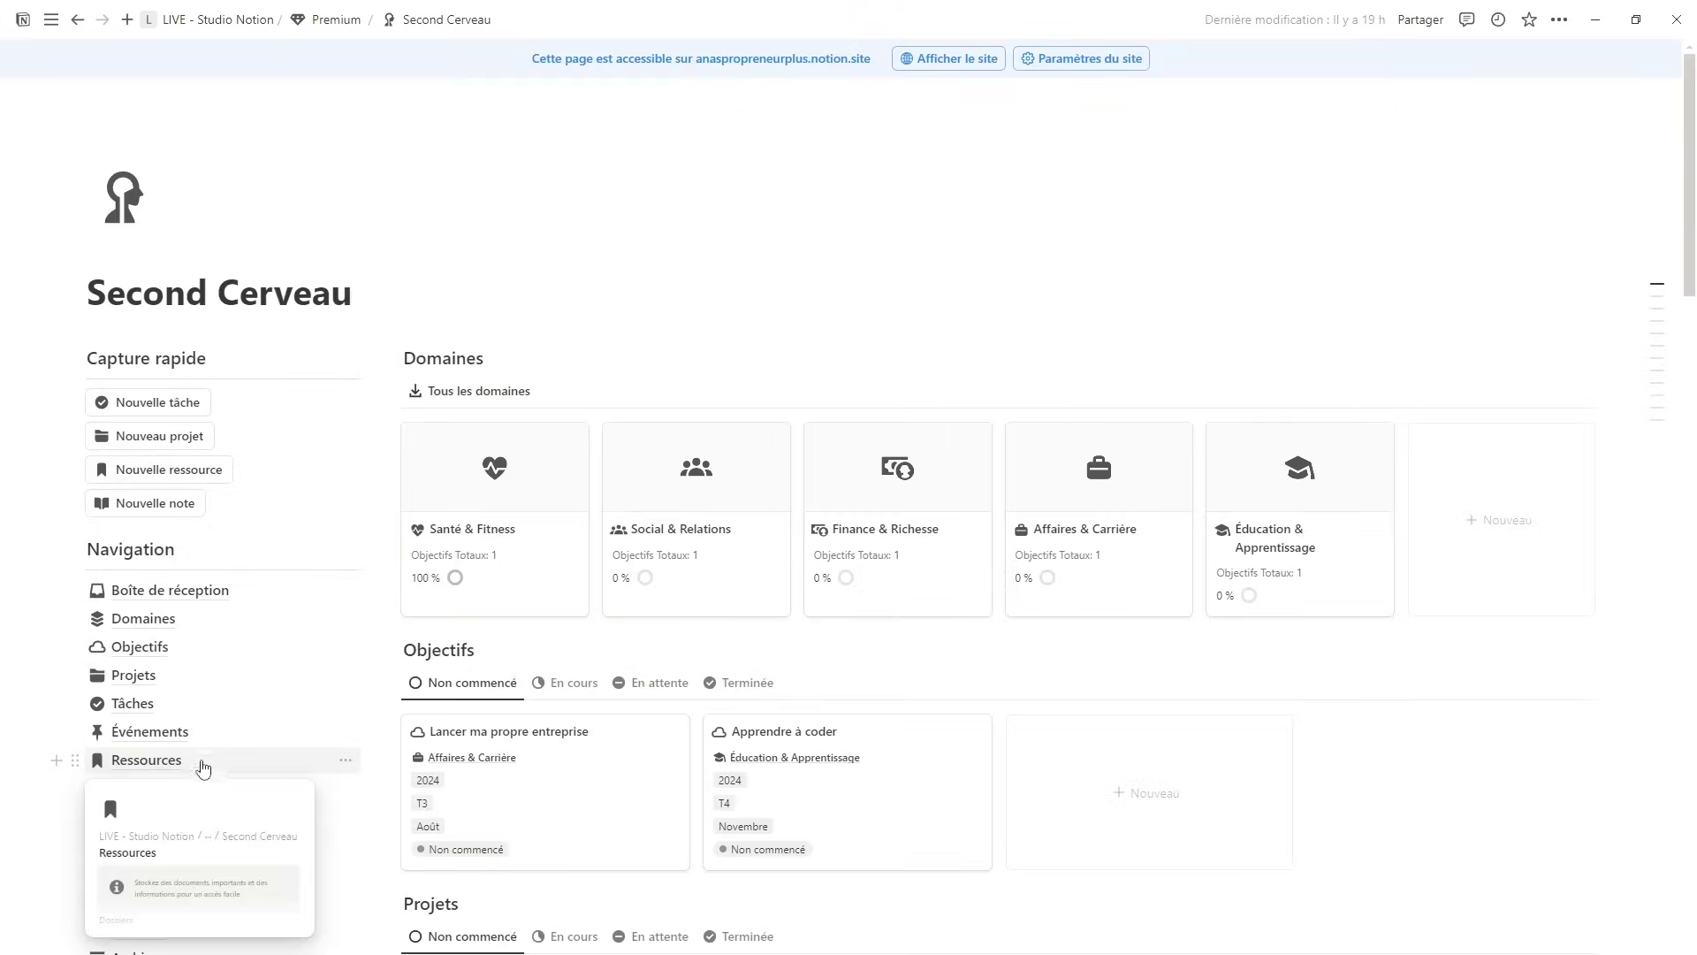
pyautogui.click(146, 760)
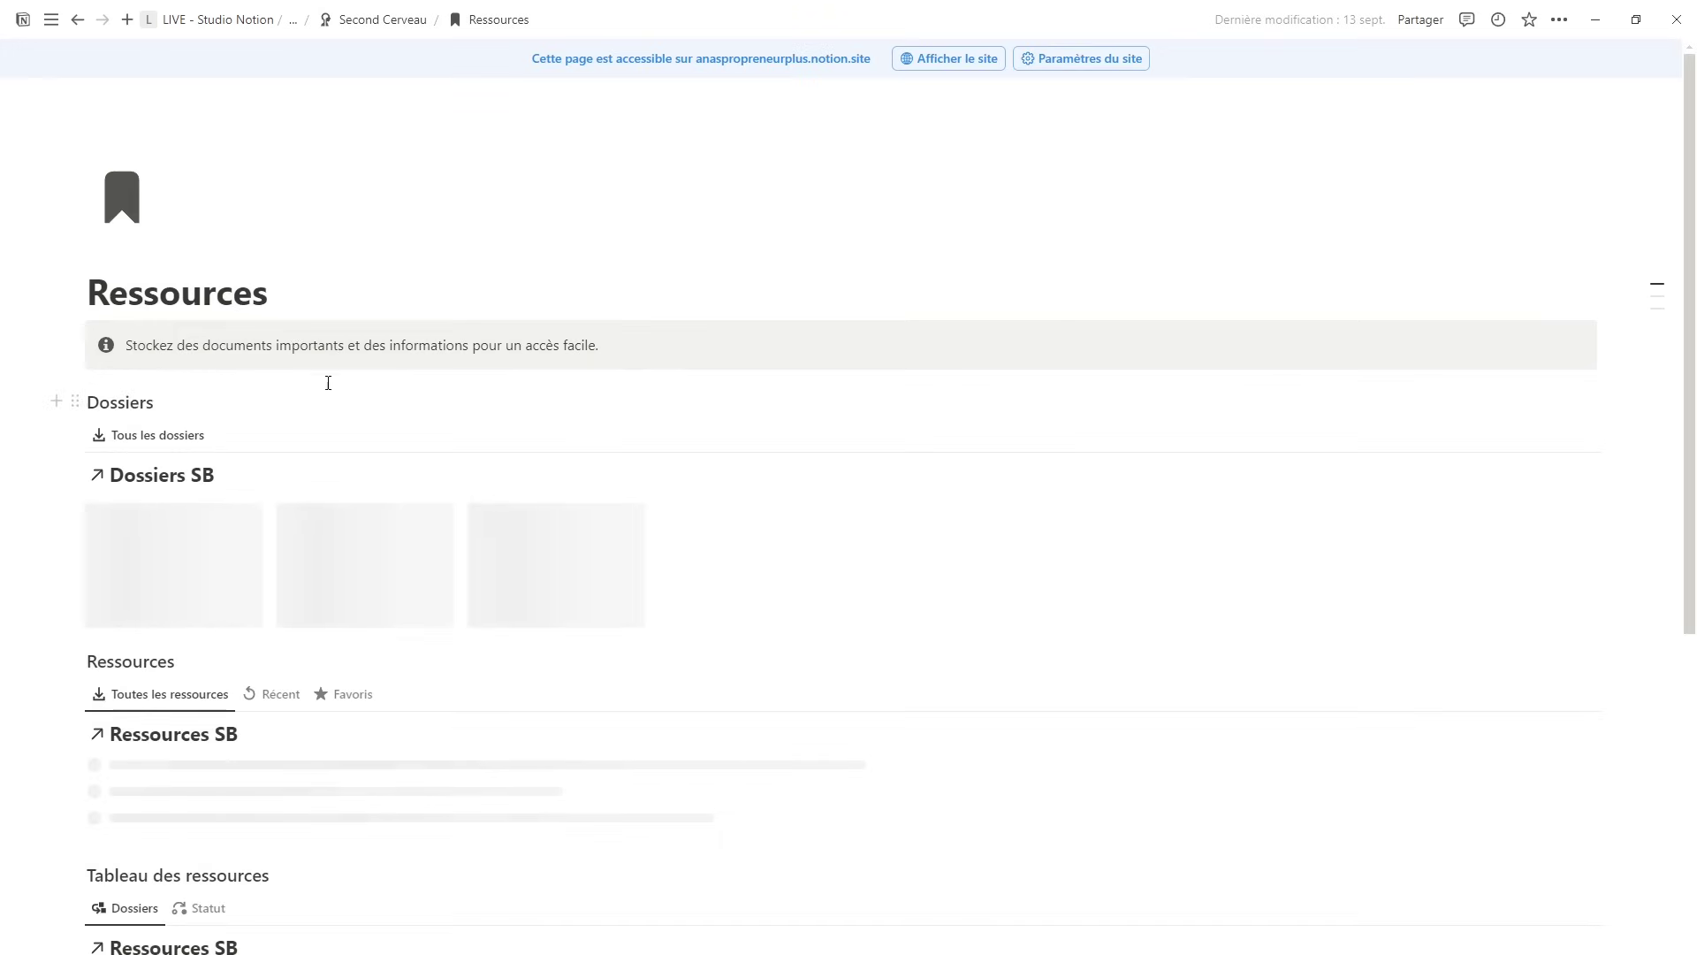
pyautogui.scroll(-2, 261, 309)
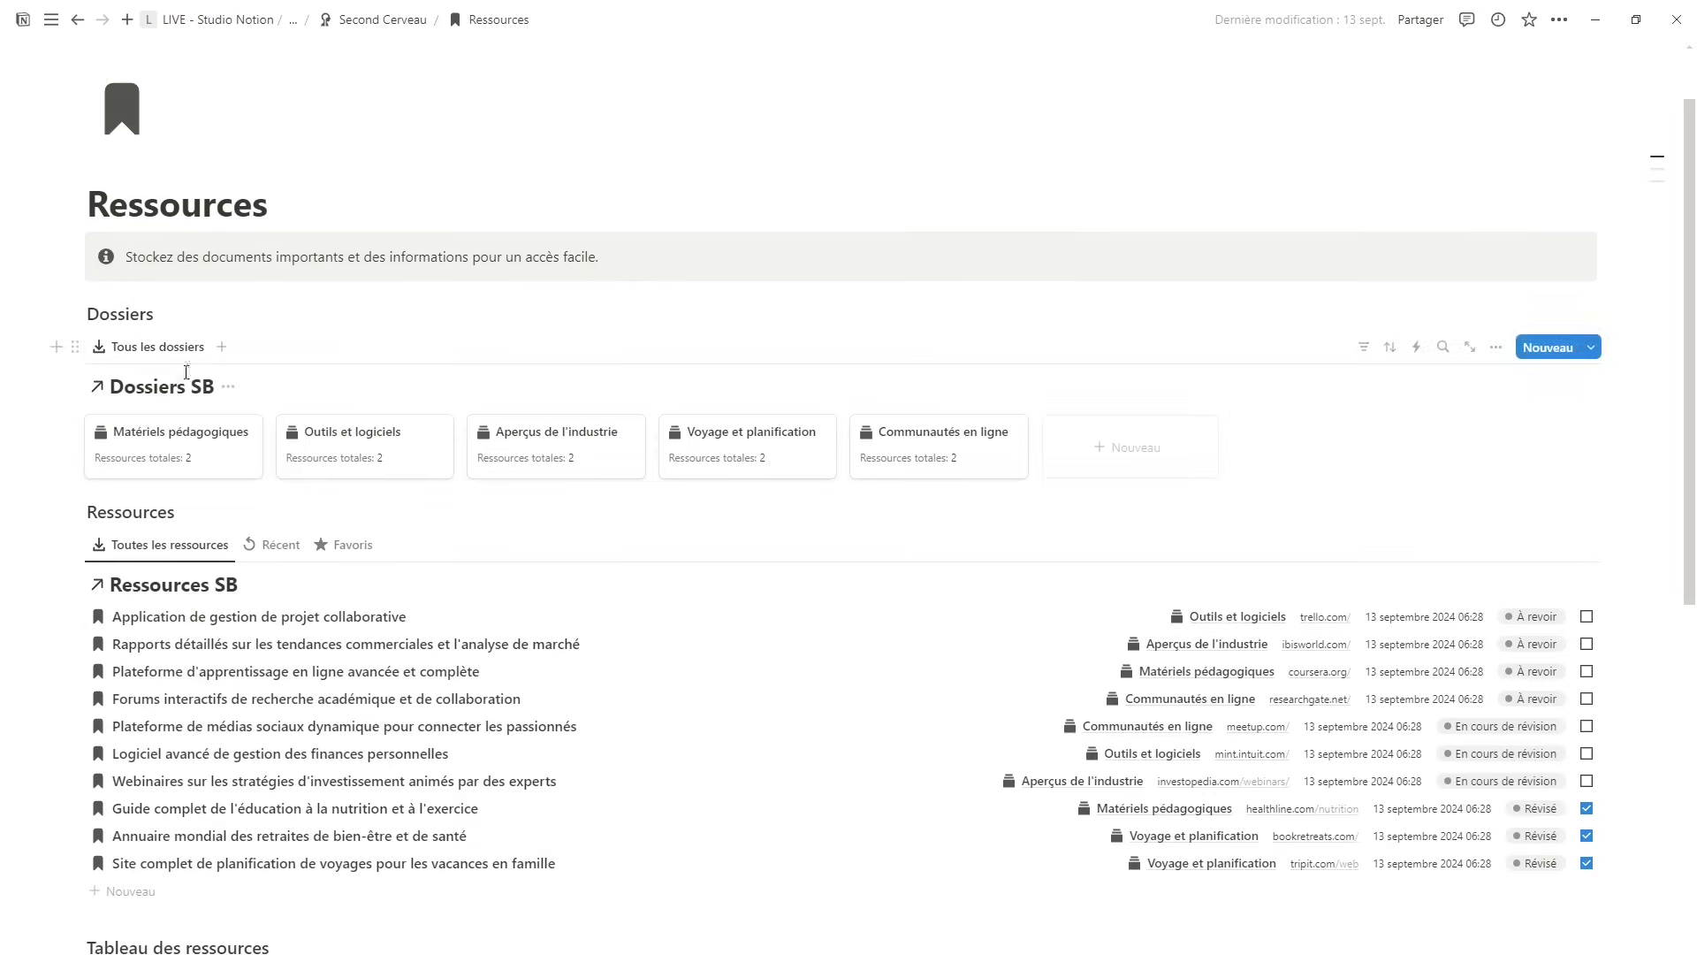
pyautogui.click(228, 386)
pyautogui.click(258, 492)
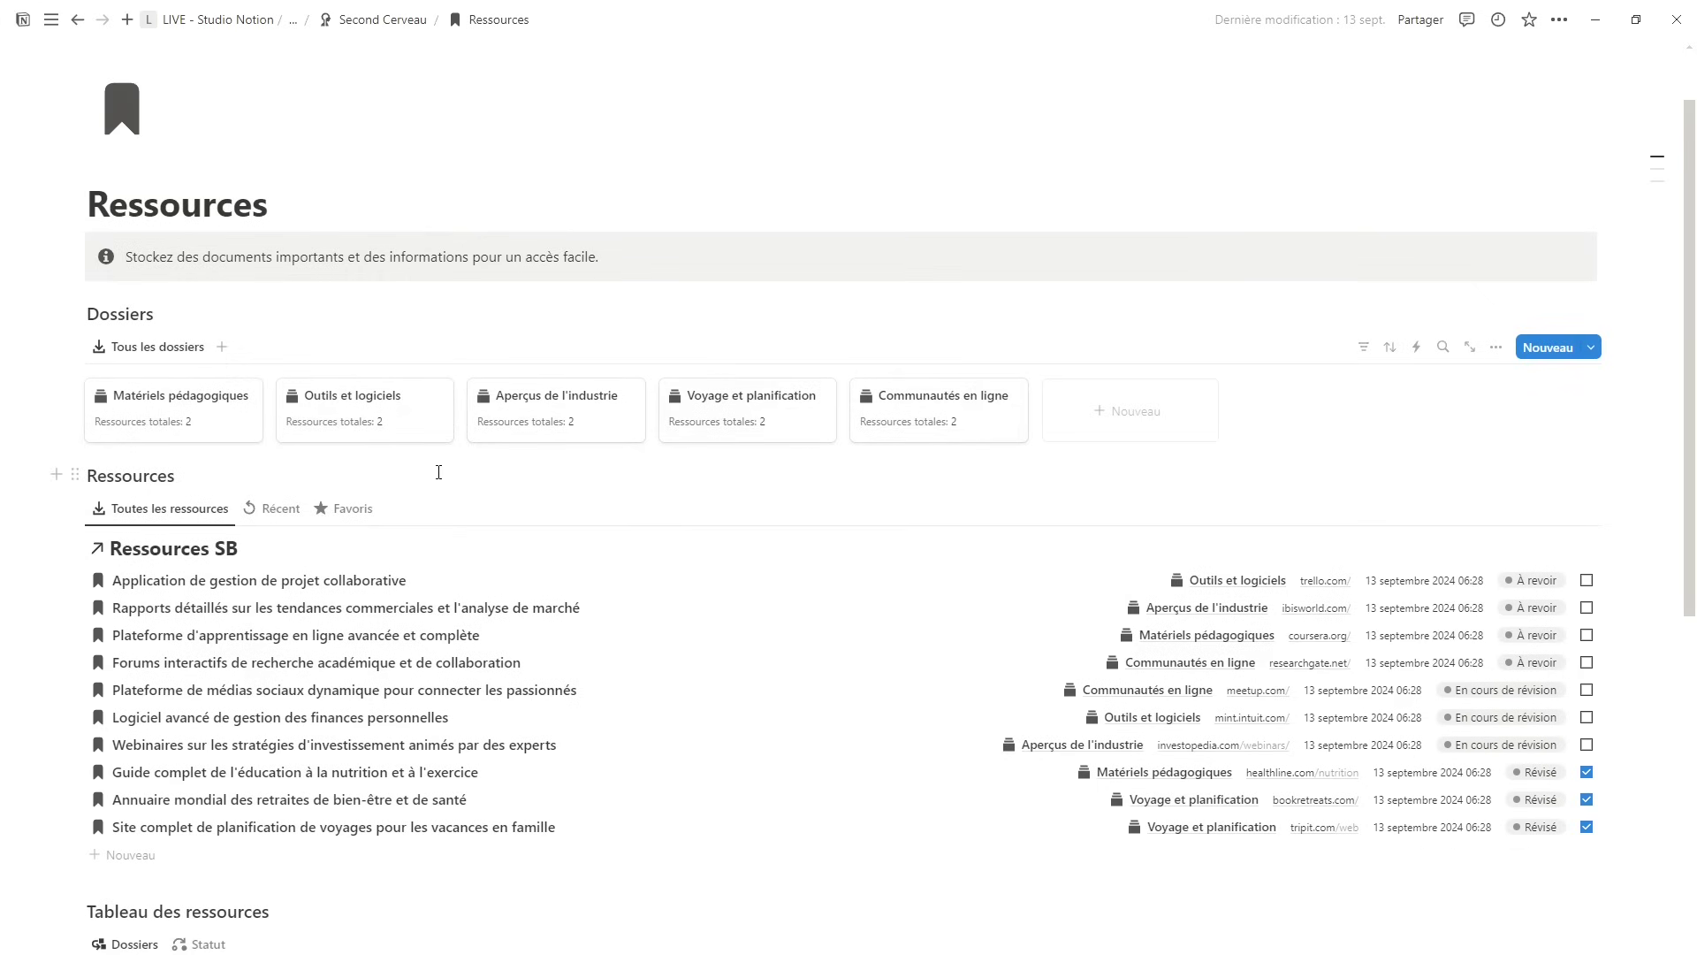
pyautogui.scroll(-1, 439, 472)
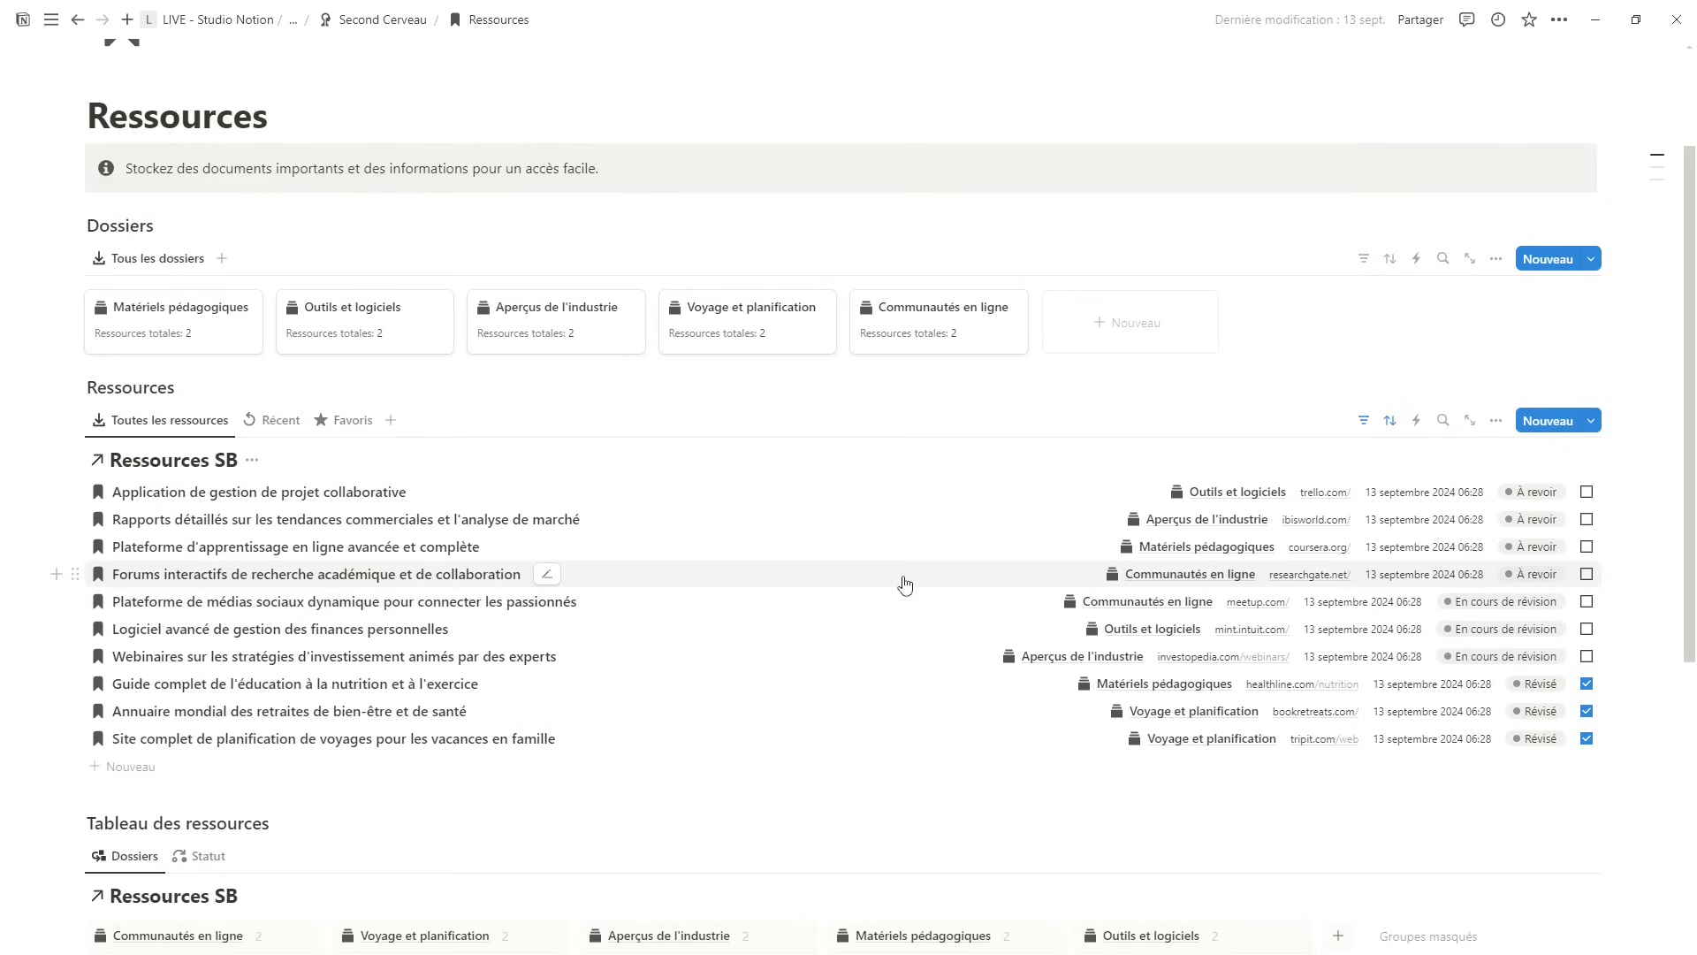
# - Examine the status options of the Forums interactifs resource, then the Récent and Favoris views, ending on Toutes les ressources
pyautogui.click(1567, 577)
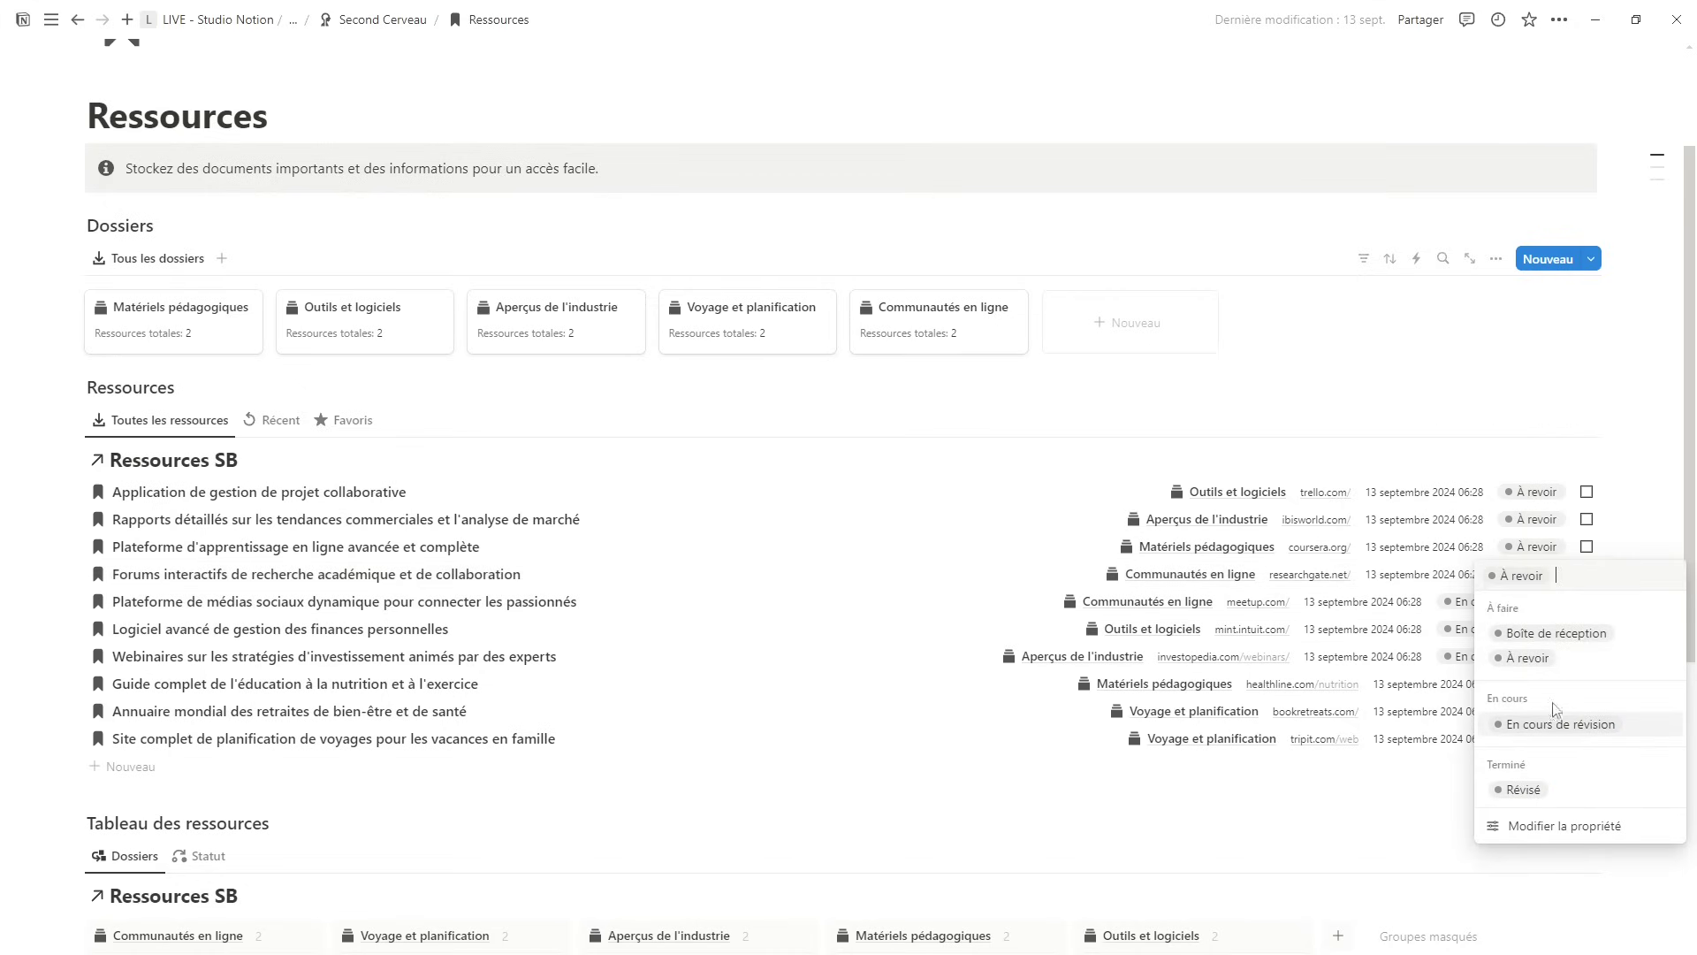
pyautogui.press('Escape')
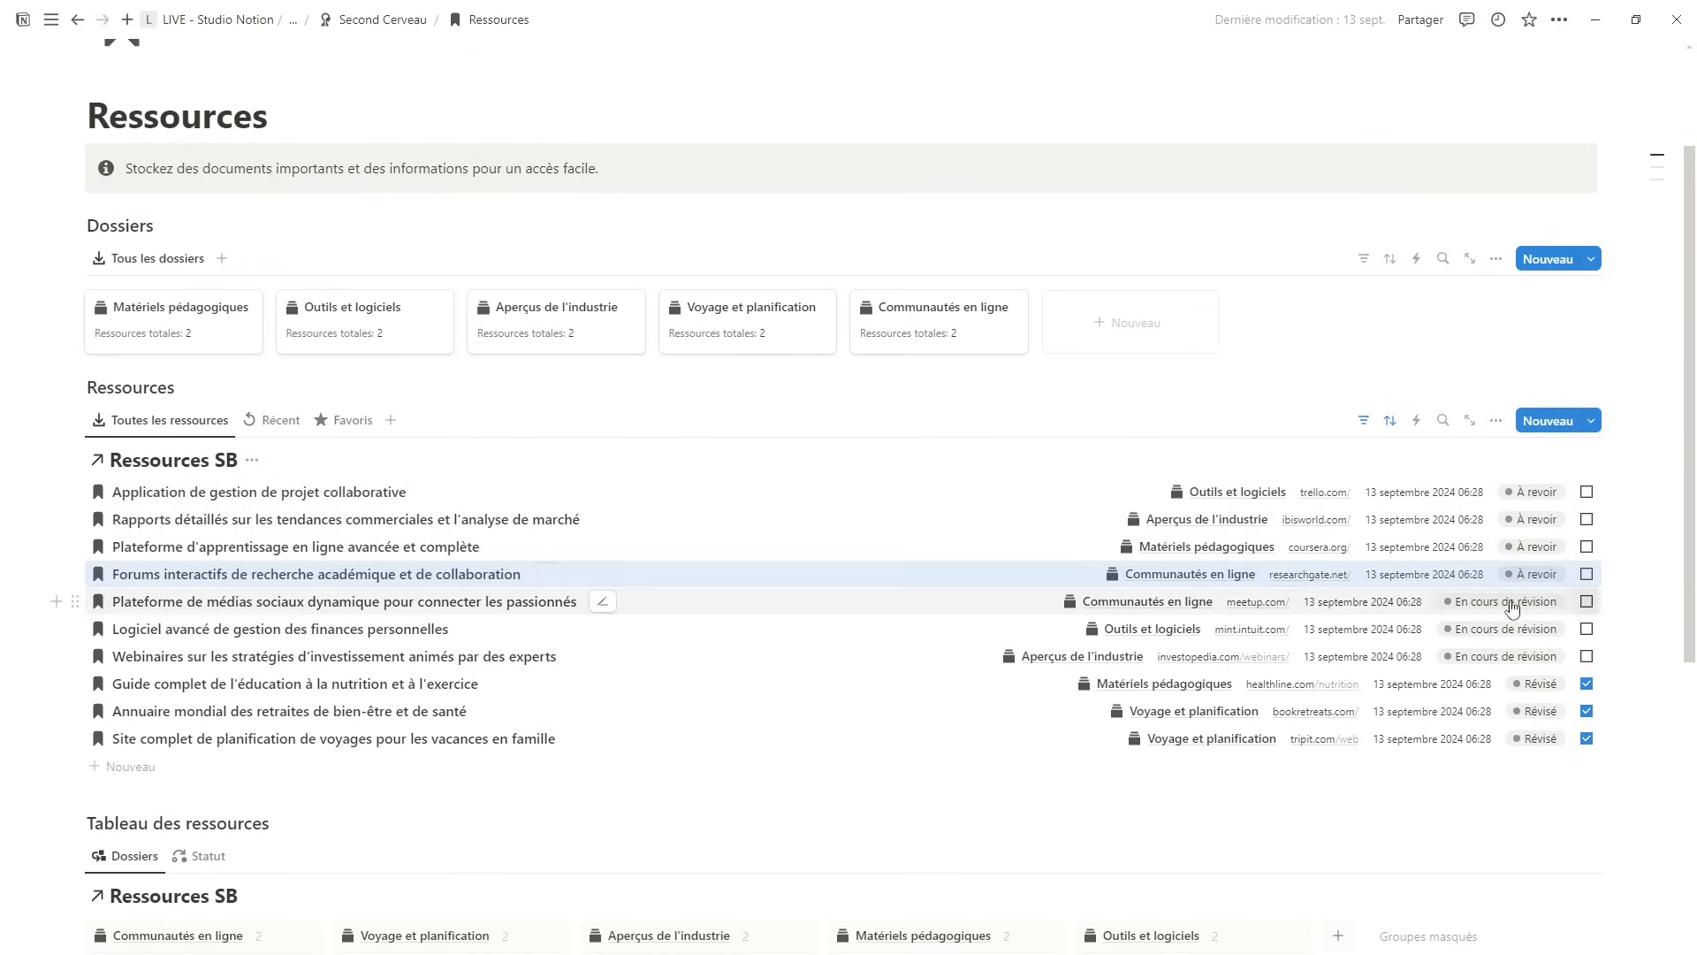
pyautogui.click(250, 422)
pyautogui.click(346, 420)
pyautogui.click(347, 420)
pyautogui.click(274, 420)
pyautogui.click(274, 420)
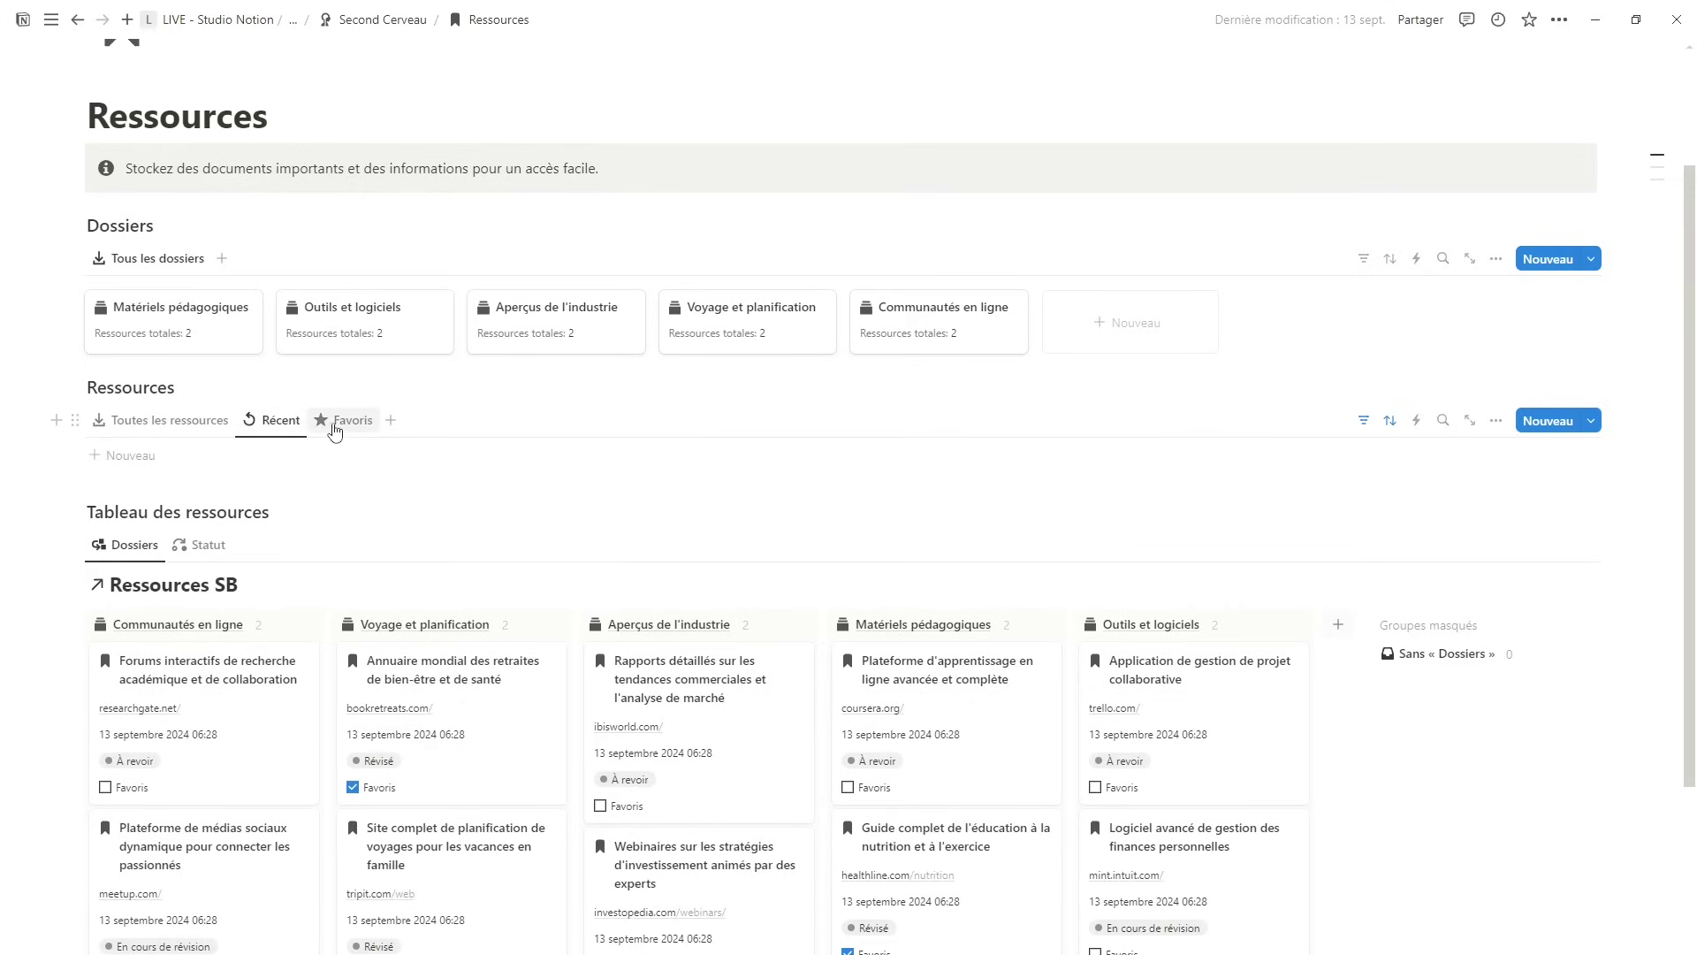
pyautogui.click(340, 429)
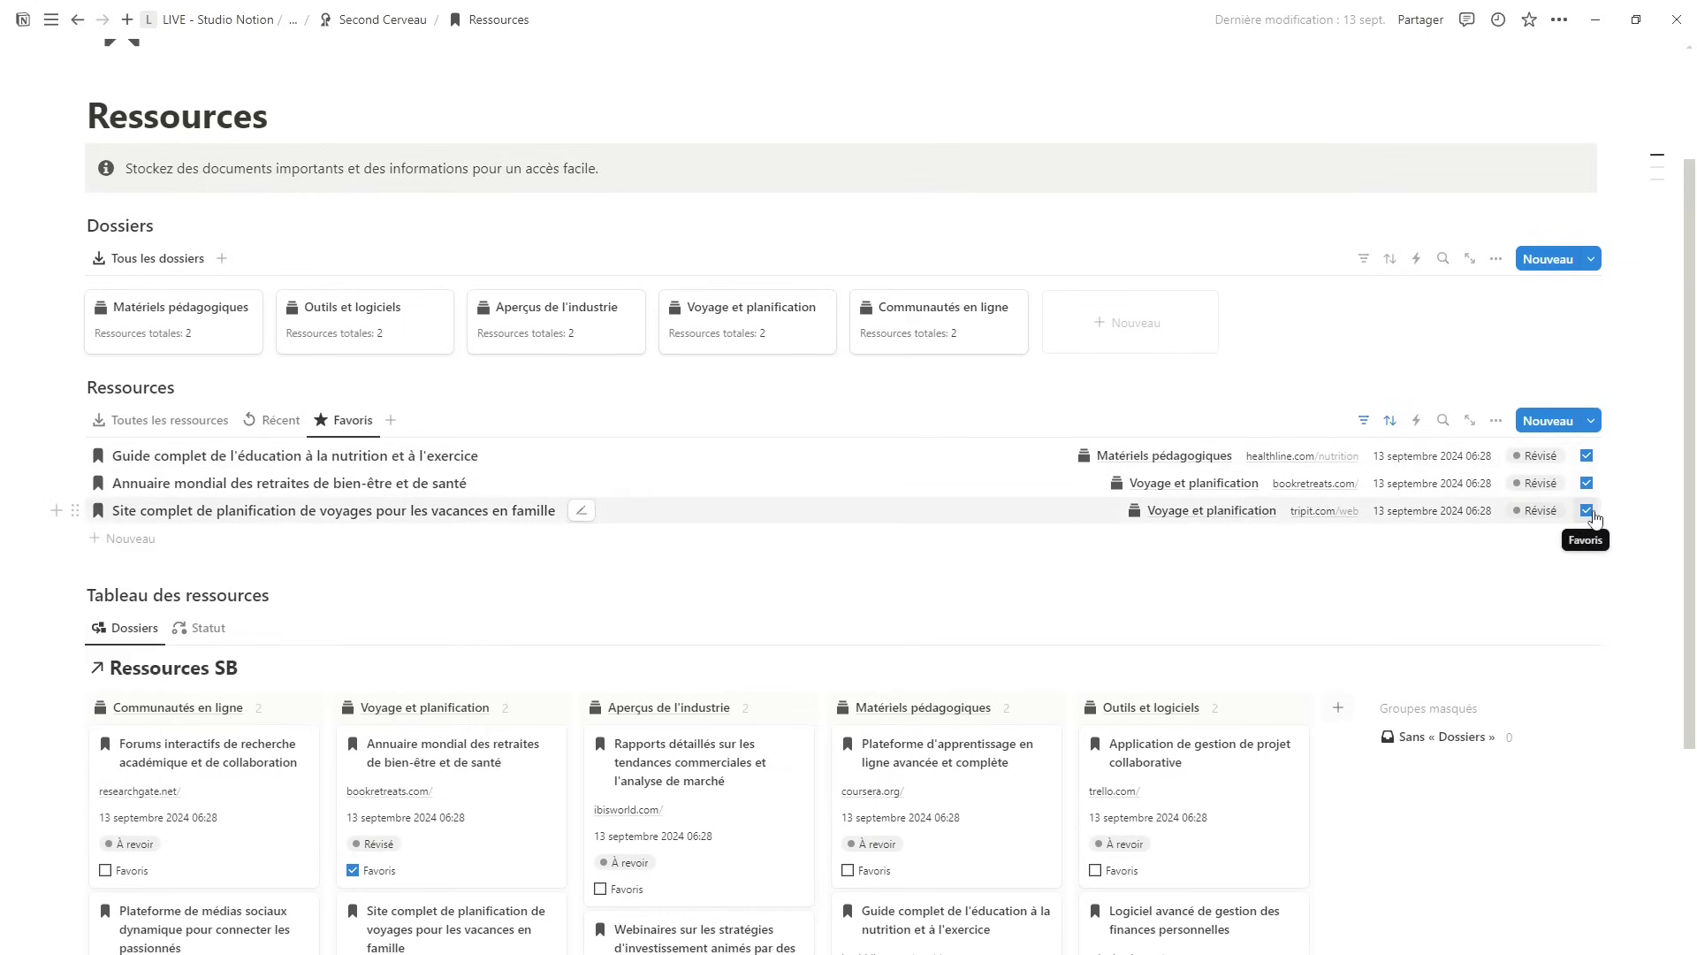
pyautogui.click(180, 423)
# - Hide the Ressources SB database title above the resource list and the Tableau des ressources board, and display the board by Statut
pyautogui.click(252, 460)
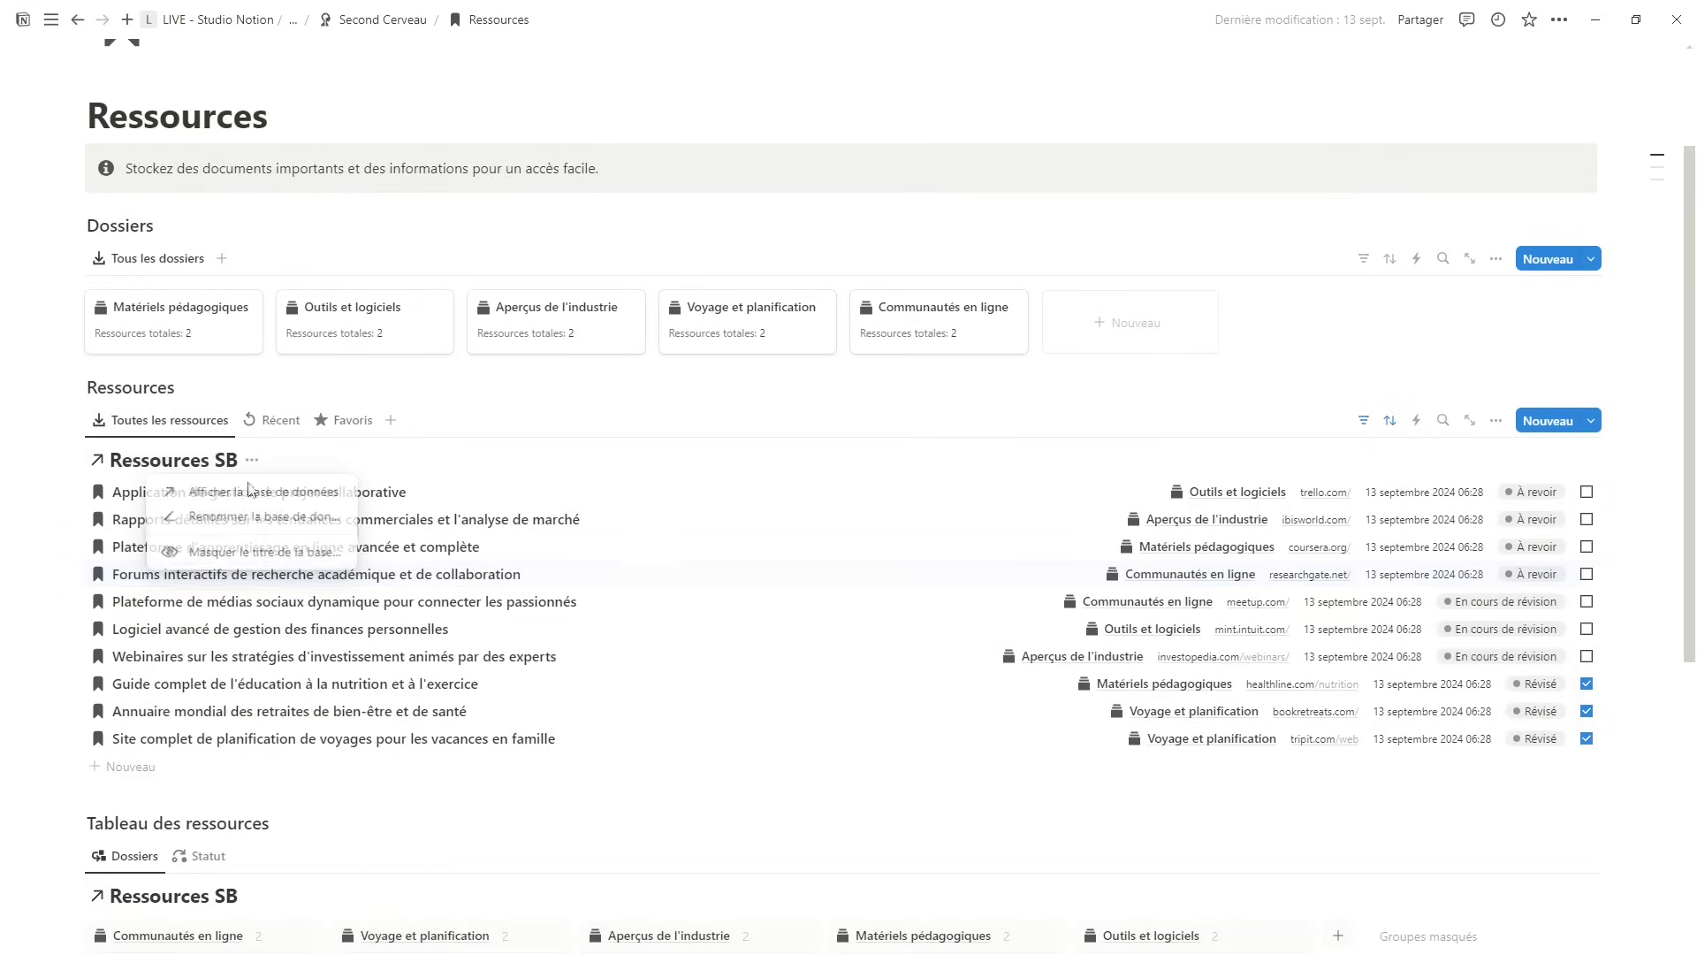
pyautogui.click(276, 554)
pyautogui.scroll(-5, 239, 495)
pyautogui.click(252, 417)
pyautogui.click(247, 510)
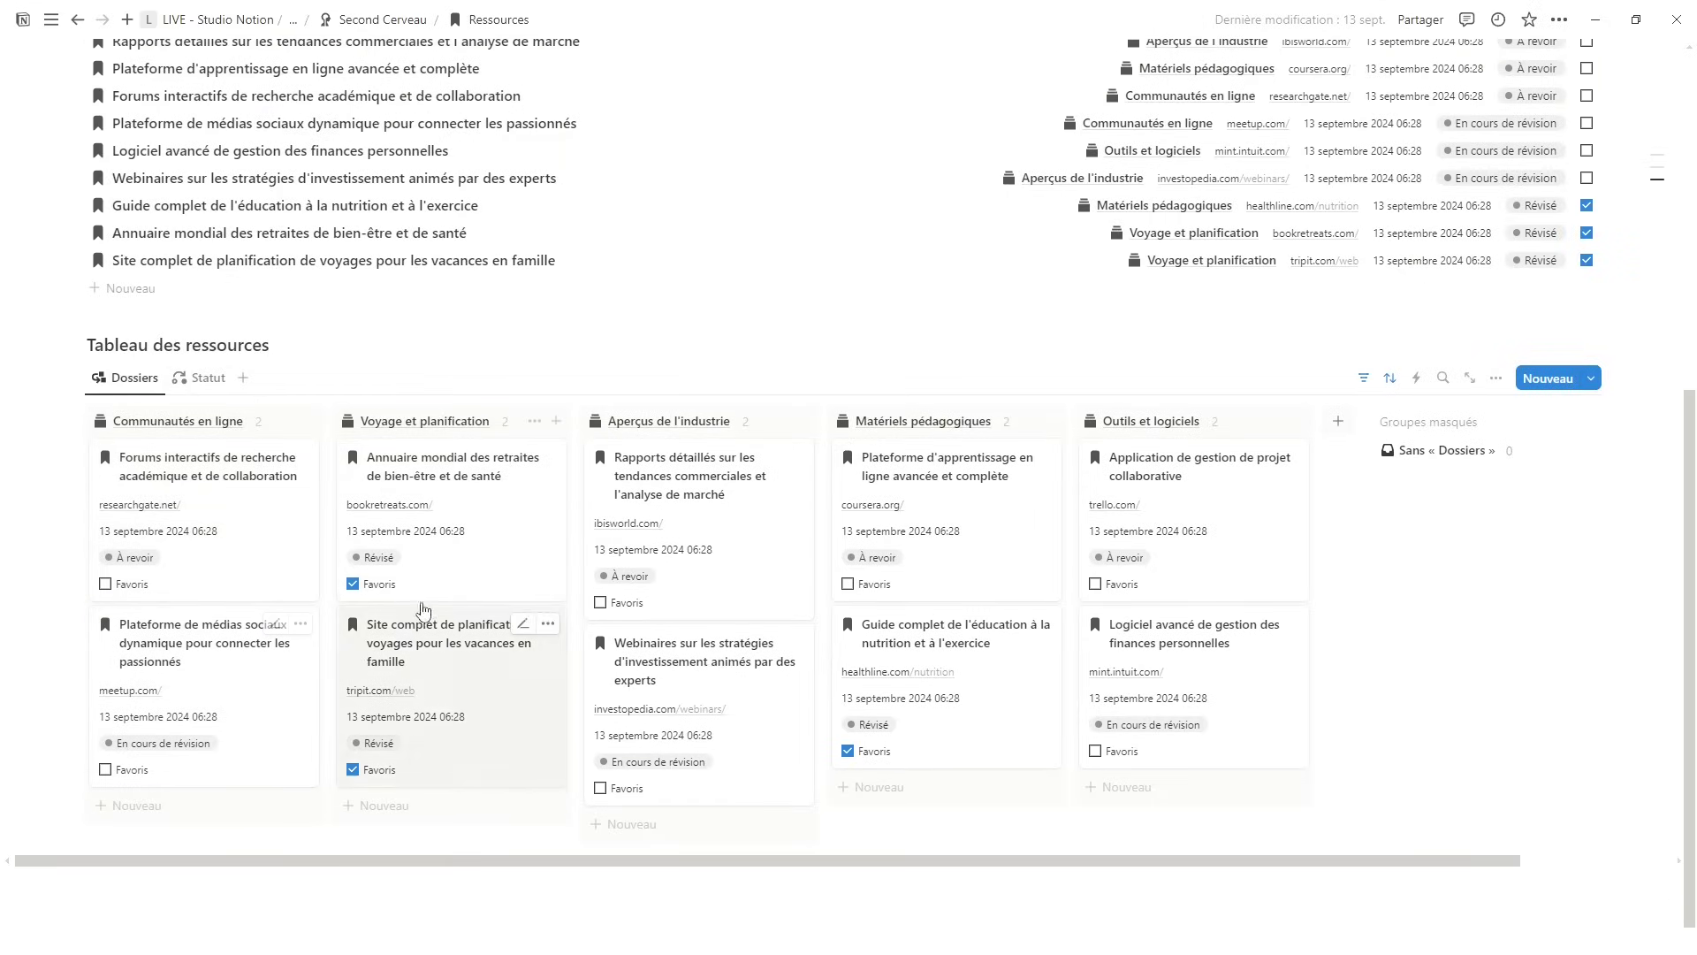
pyautogui.click(209, 377)
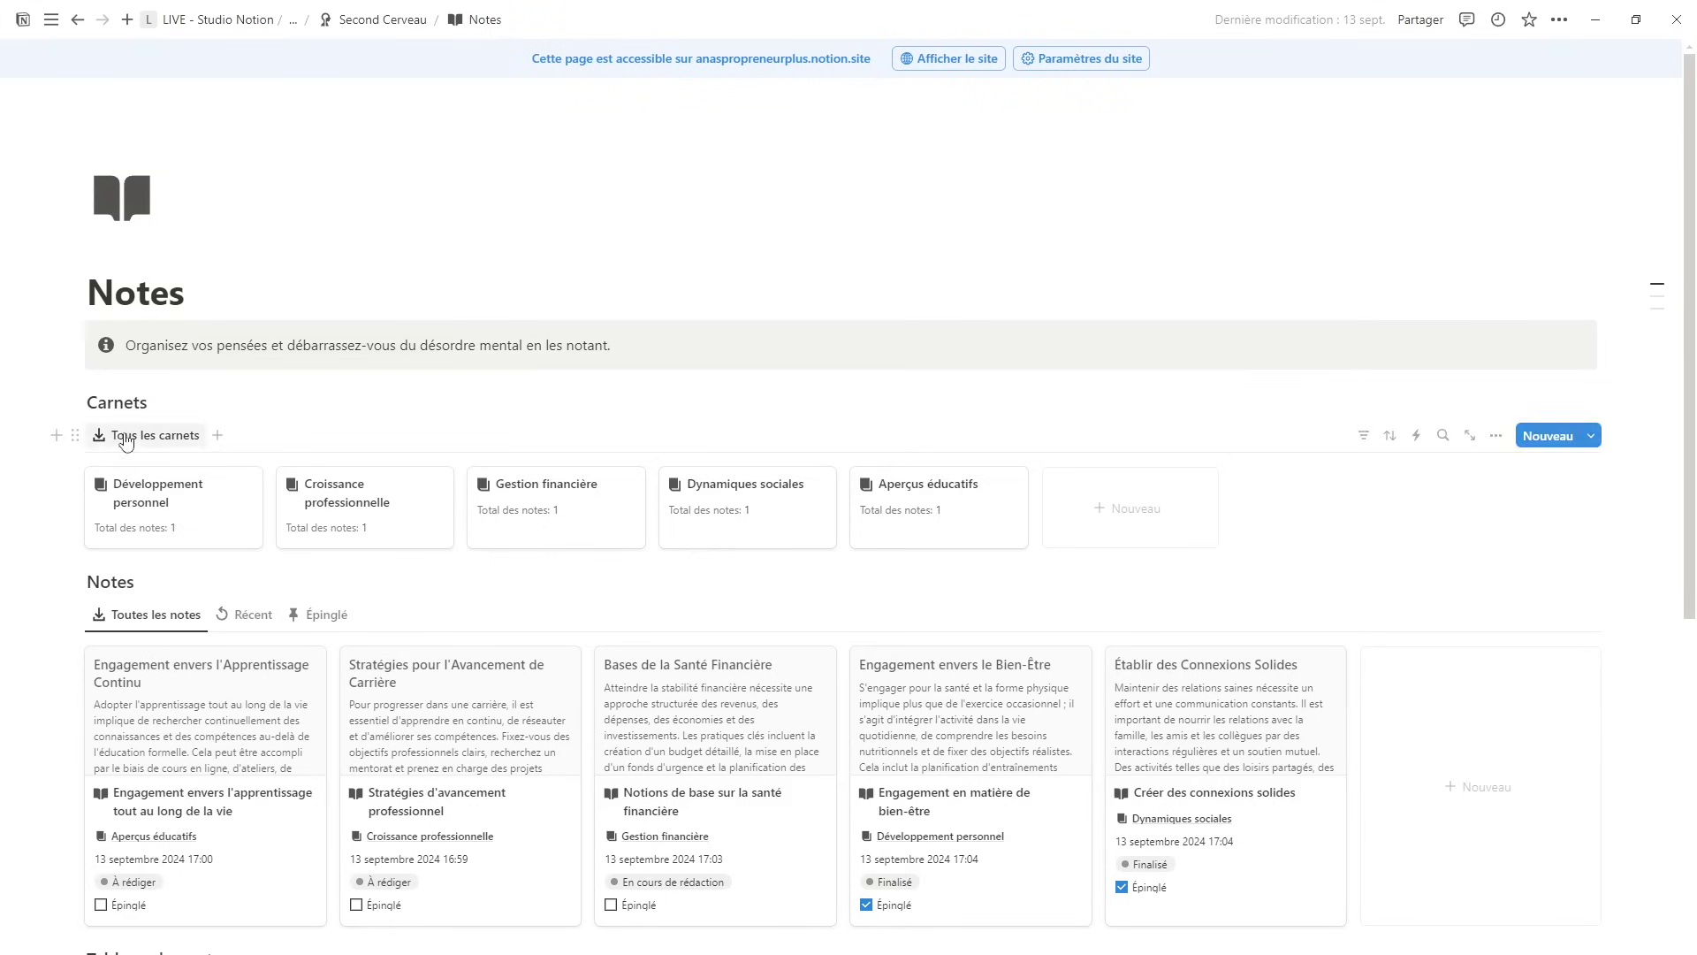
# - Examine the status options of the first note and try the Épinglé checkbox on Notions de base sur la santé financière
pyautogui.scroll(-1, 159, 572)
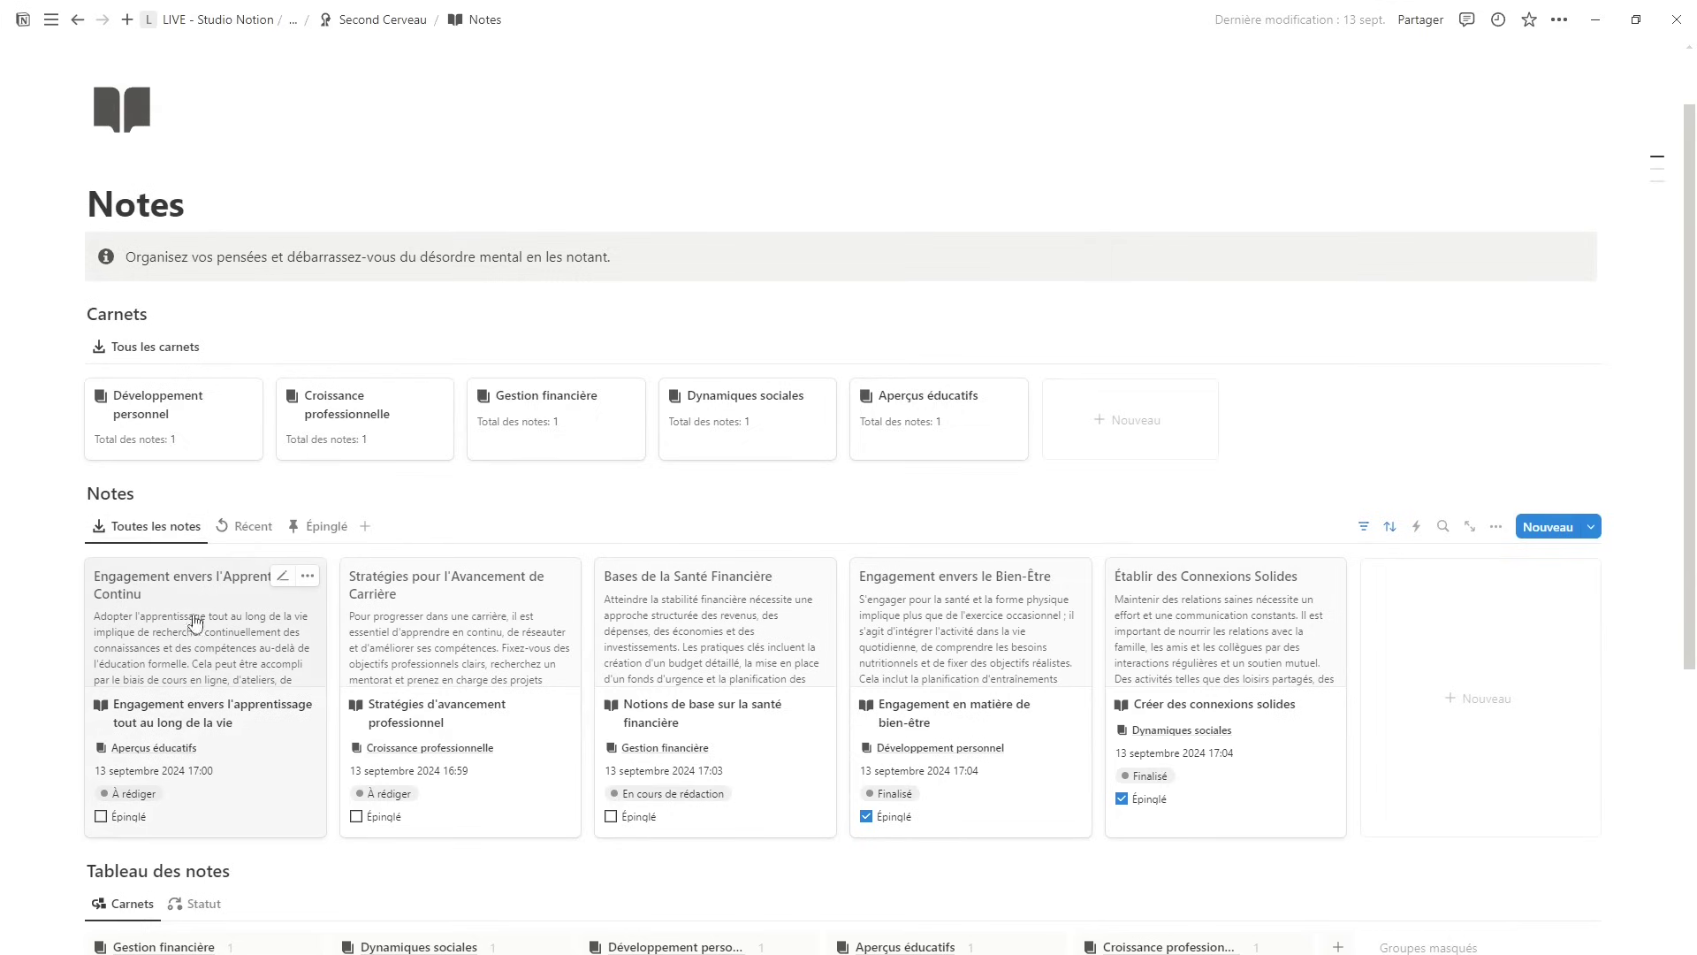
pyautogui.click(135, 794)
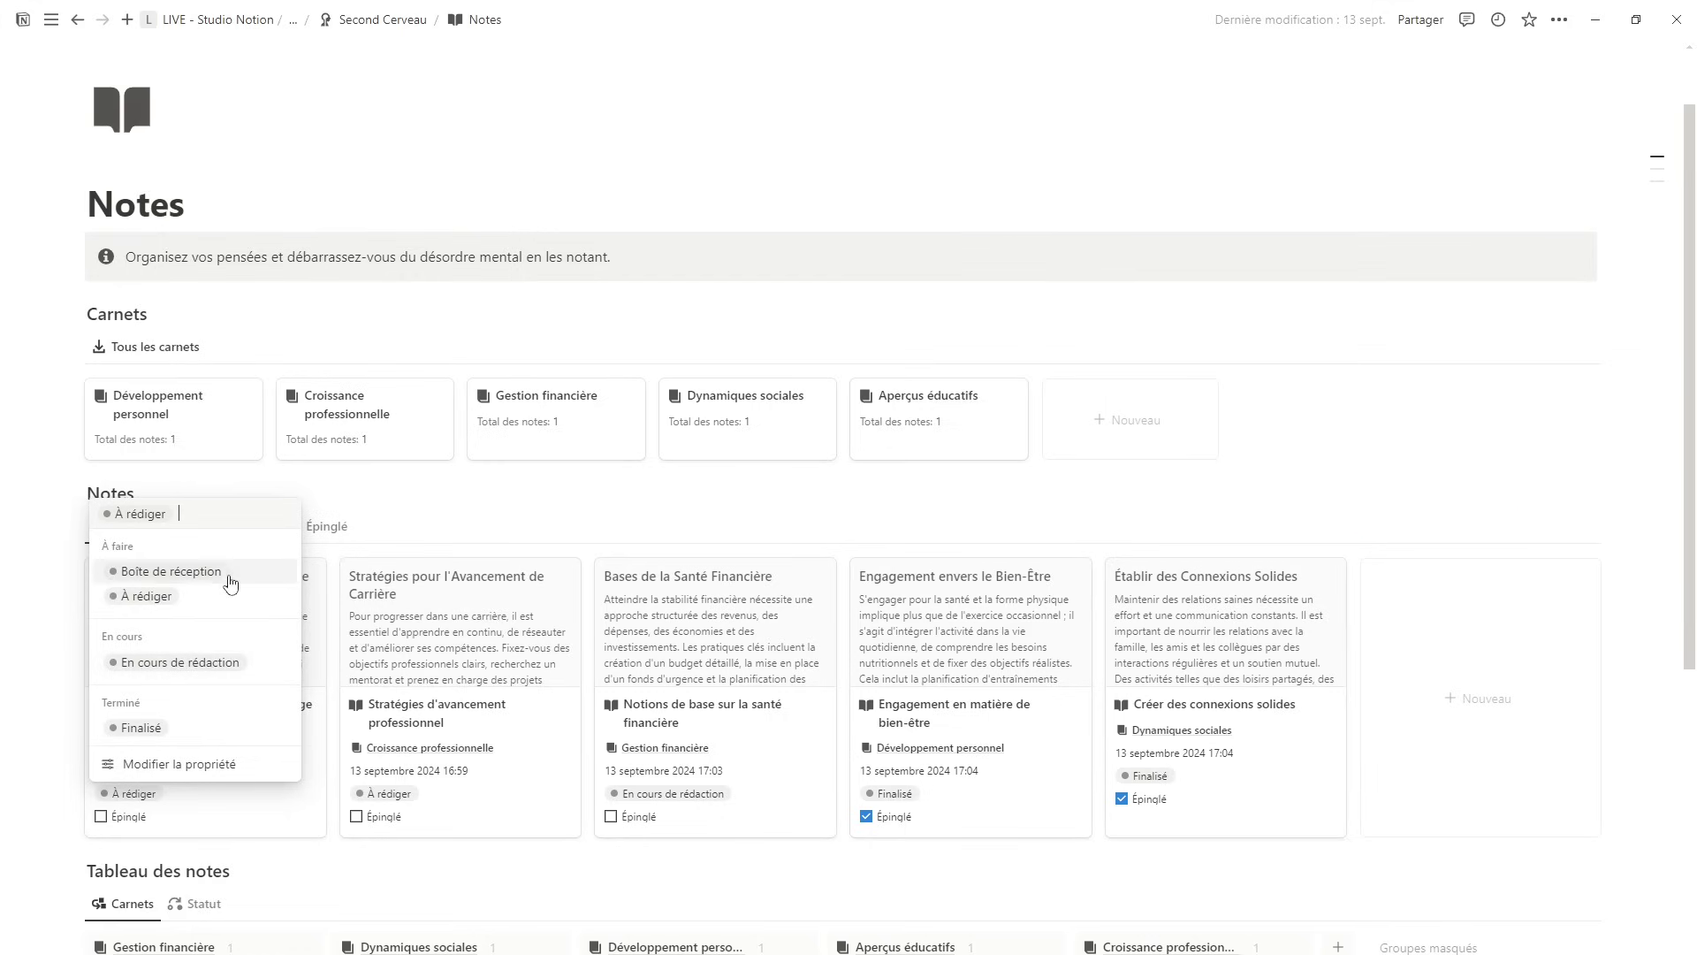
pyautogui.press('Escape')
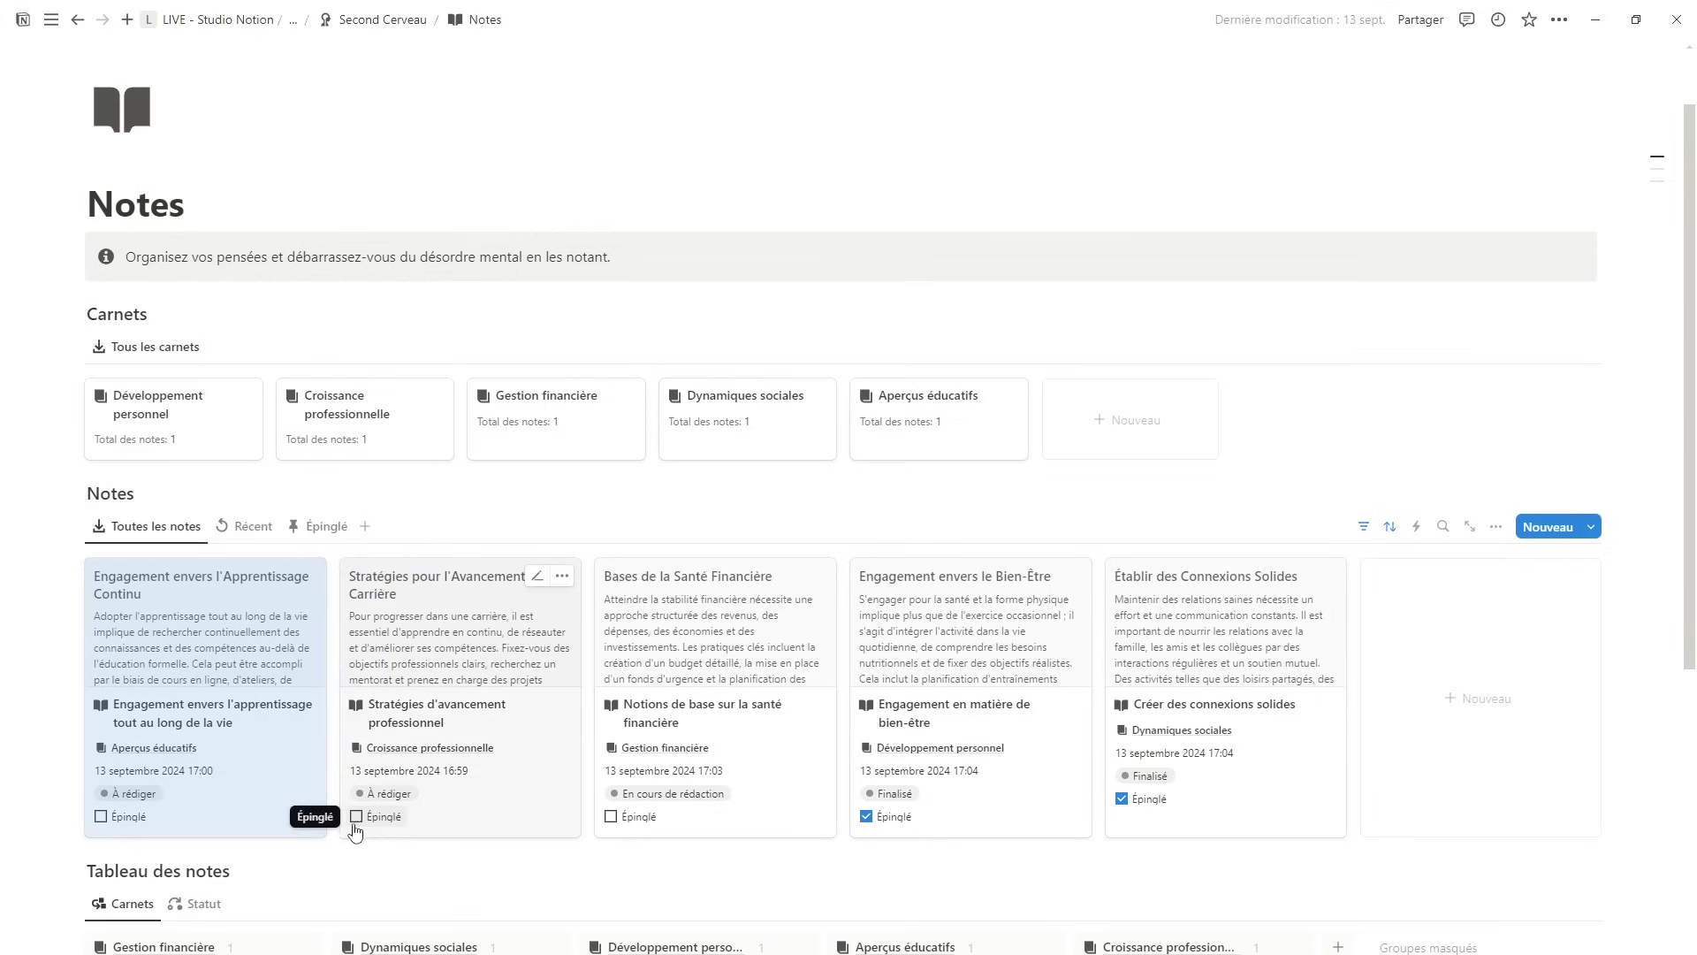
pyautogui.click(611, 817)
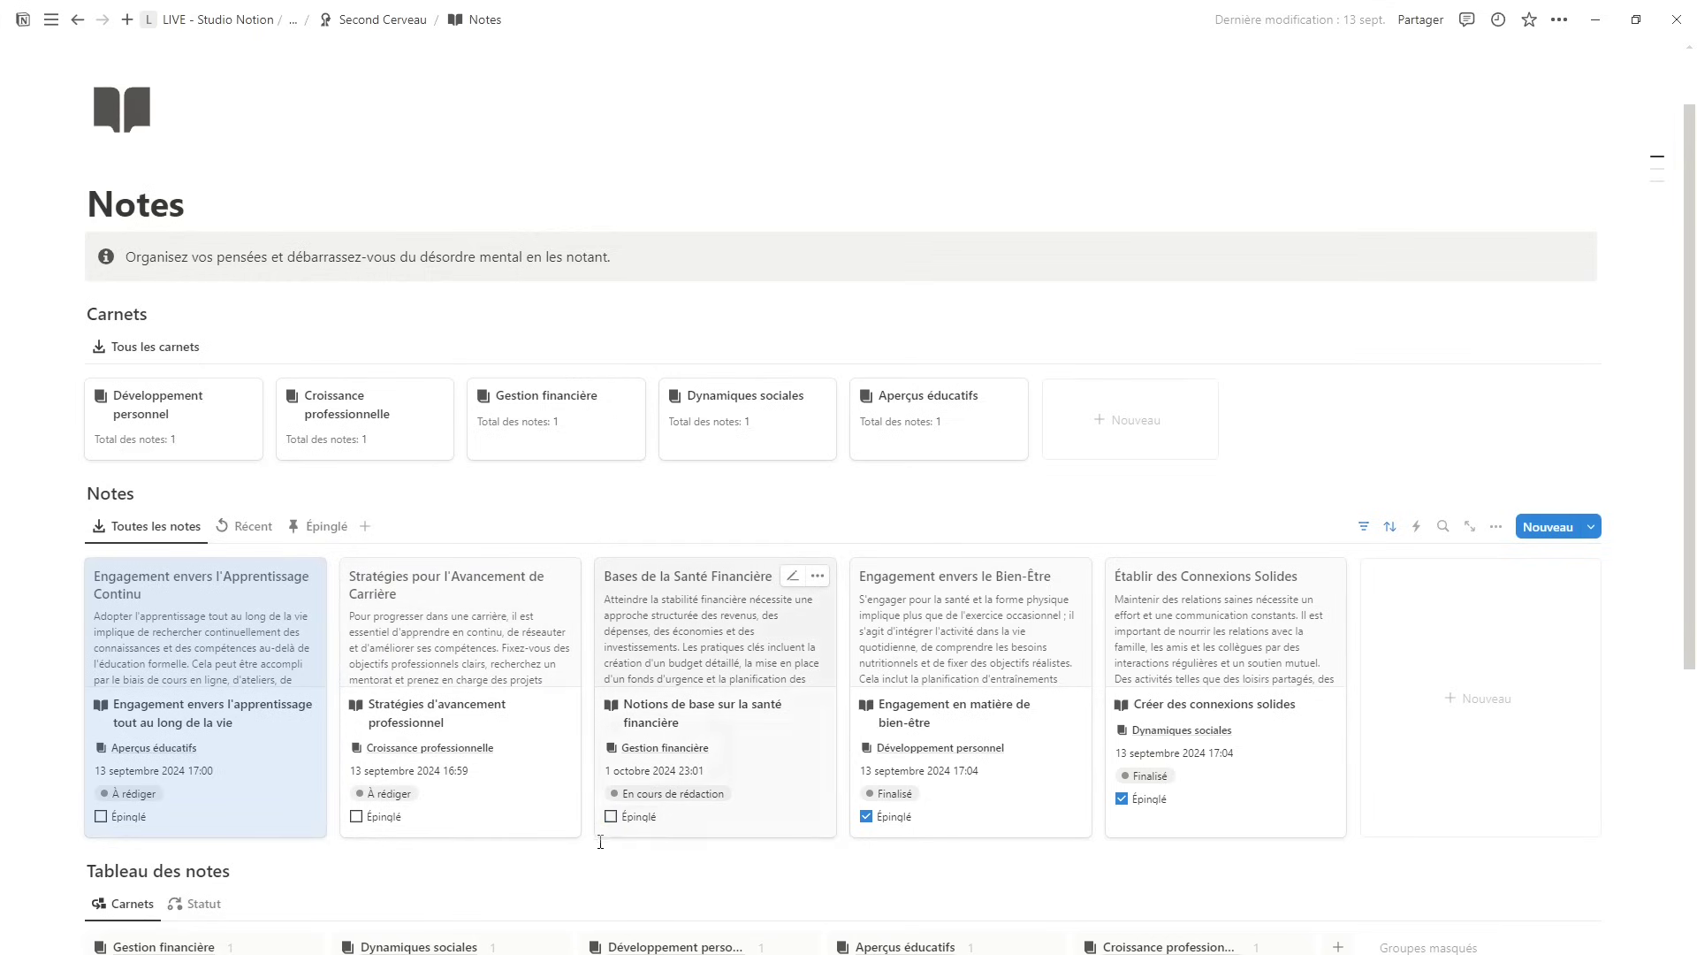
# - Open the note Notions de base sur la santé financière, examine its properties and content, and close it
pyautogui.click(692, 581)
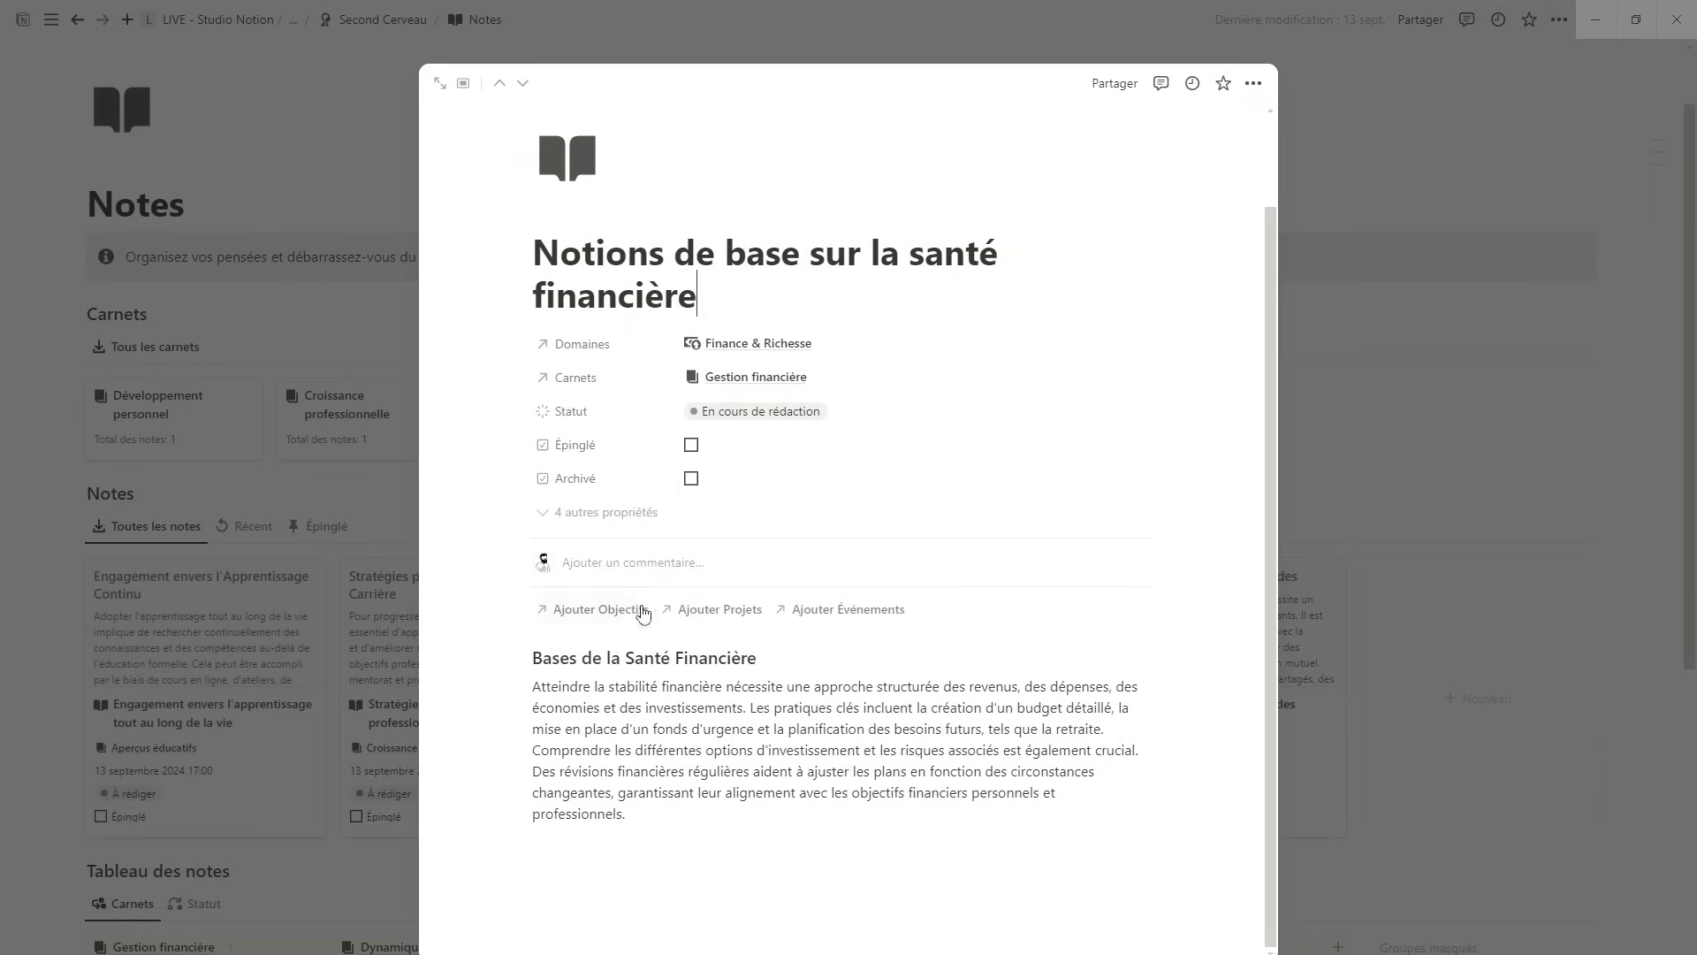
pyautogui.scroll(1, 831, 614)
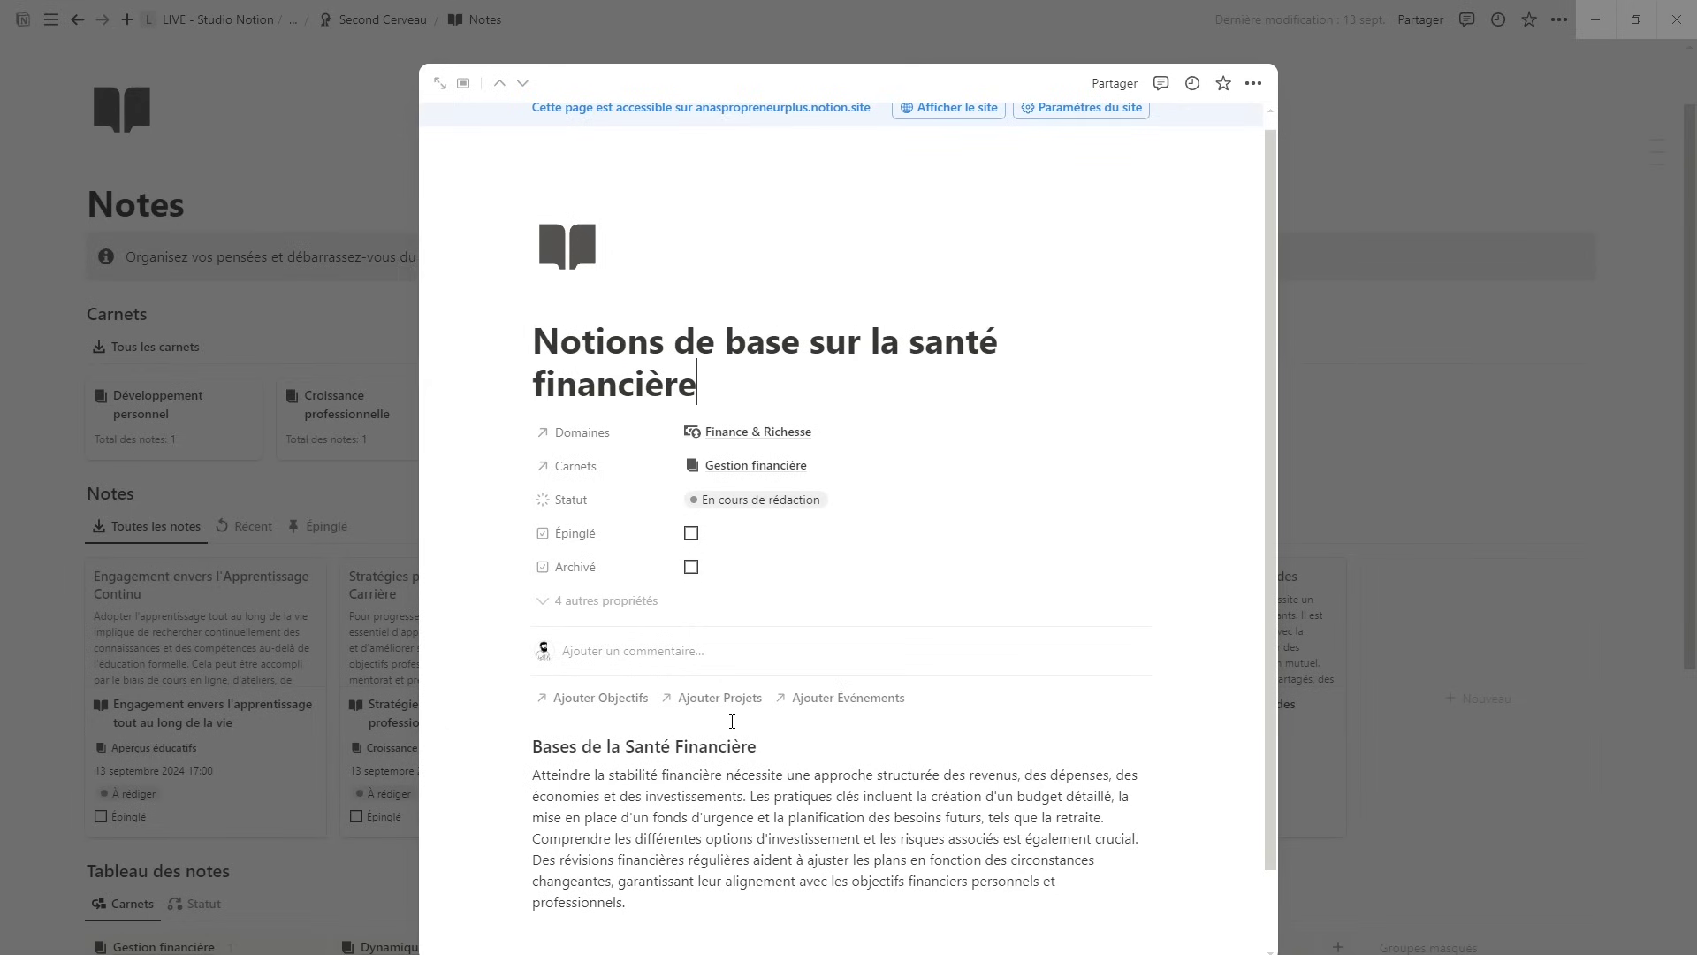
pyautogui.click(381, 469)
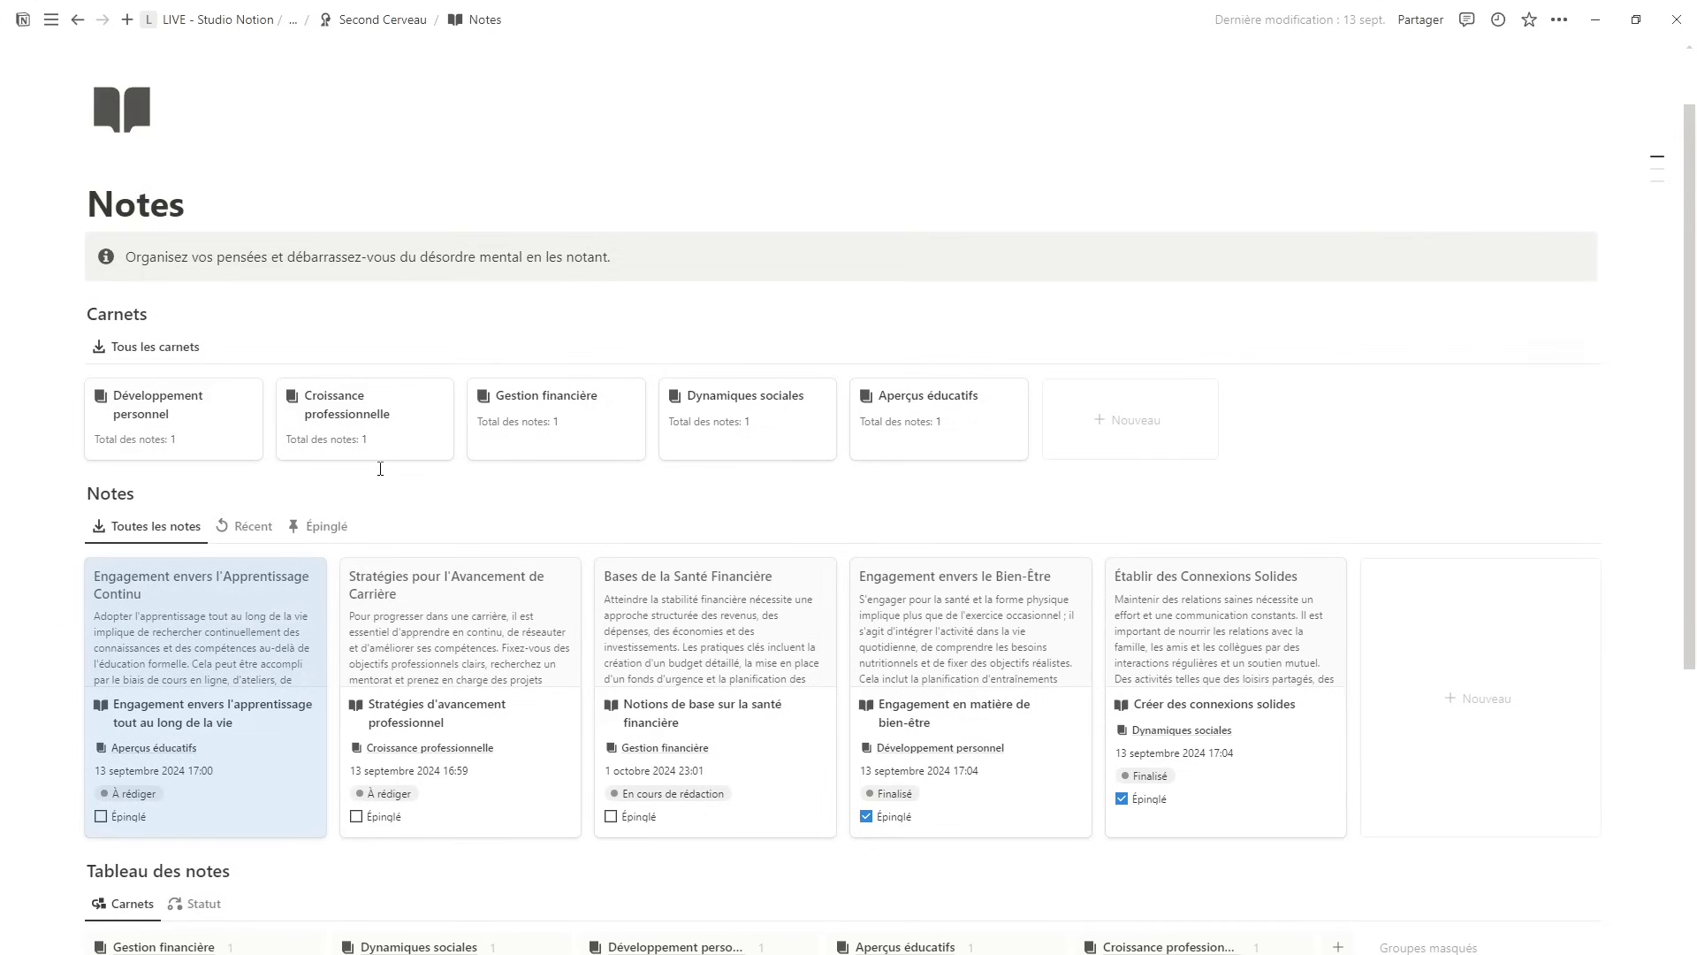
# - View the Récent and Épinglé notes, return to Toutes les notes, and examine the Tableau des notes by Carnets and Statut
pyautogui.click(243, 528)
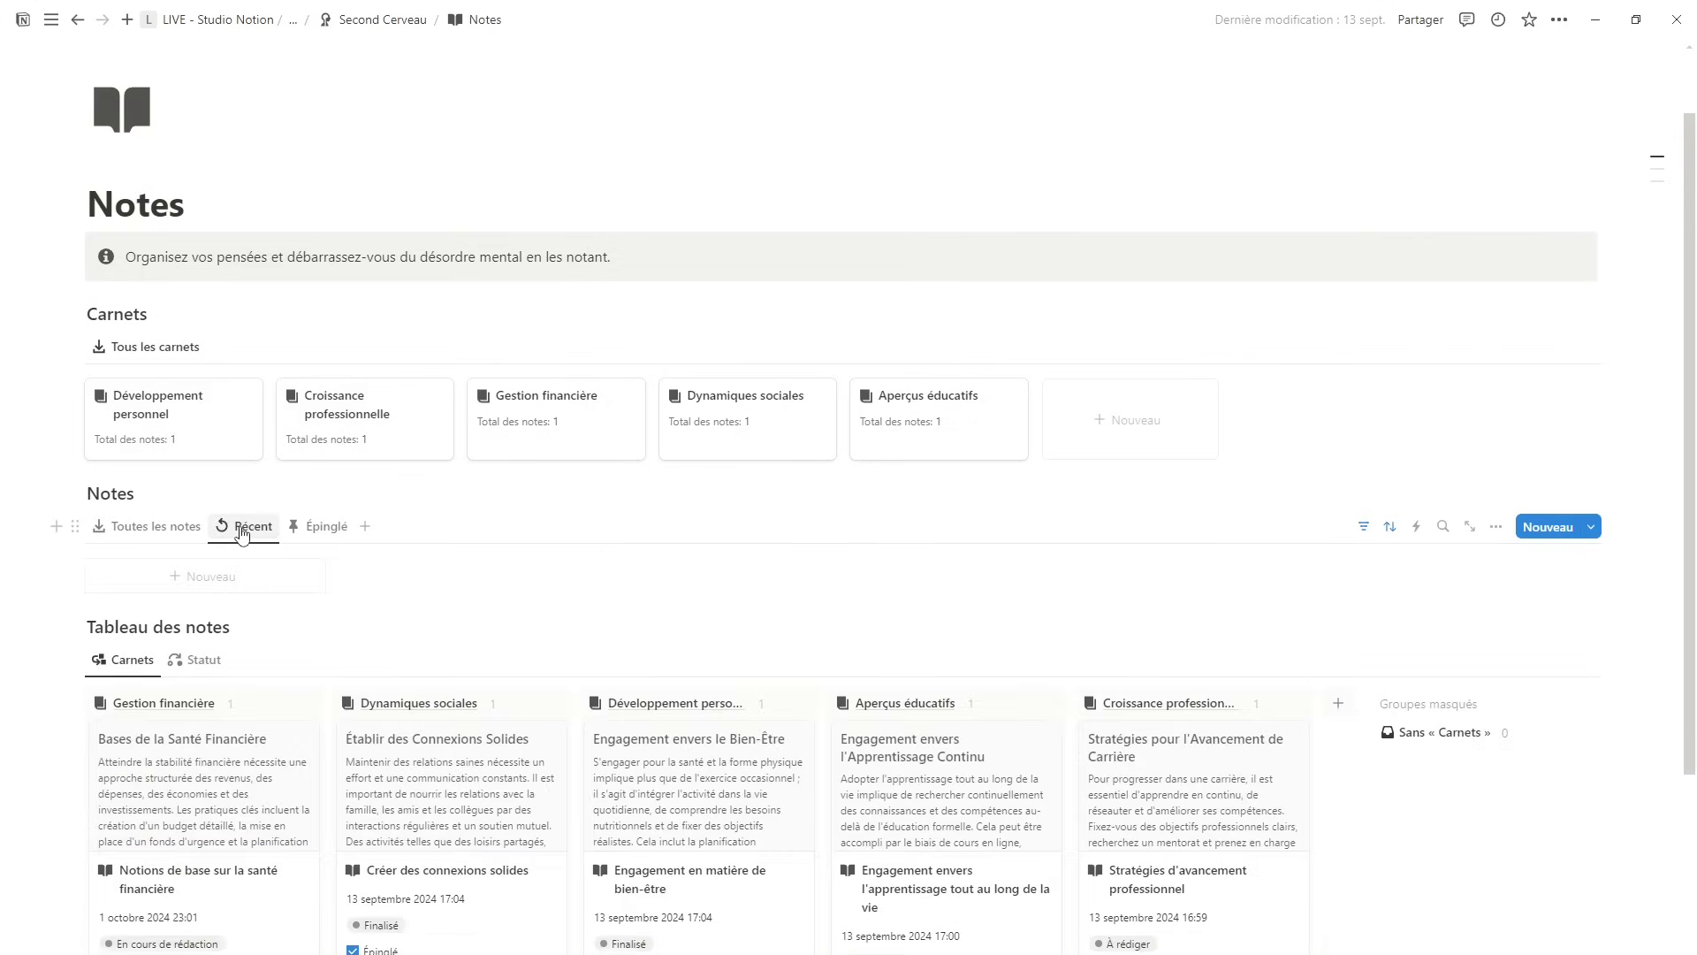
pyautogui.click(296, 528)
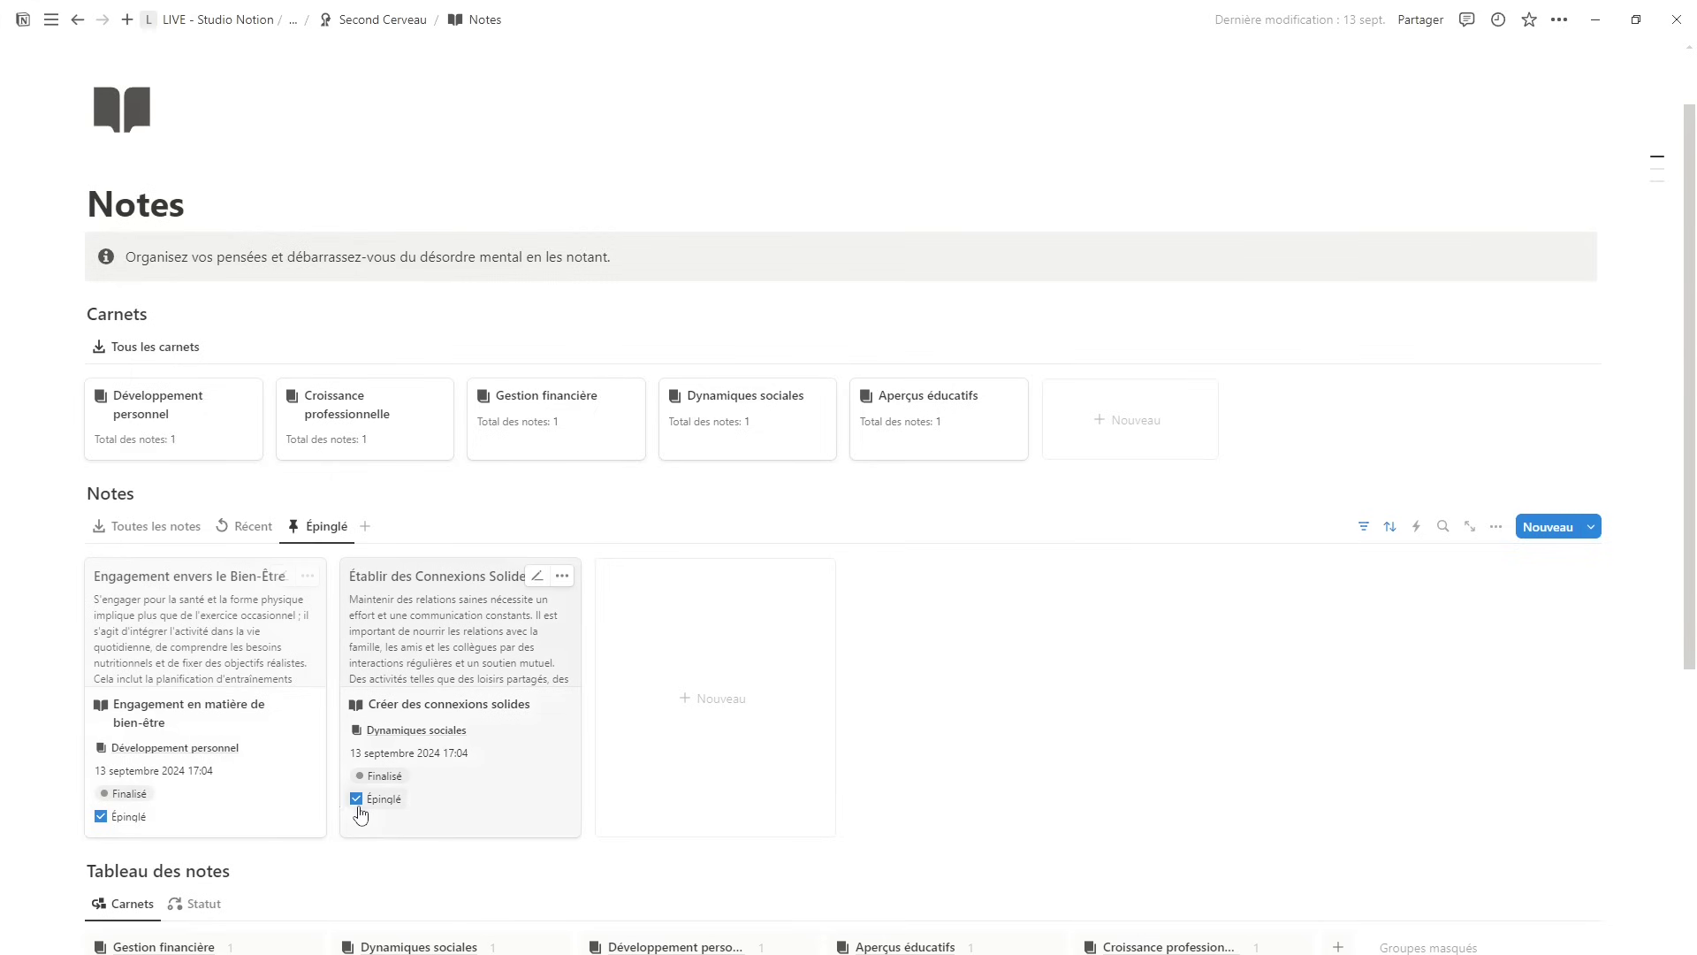
pyautogui.click(176, 535)
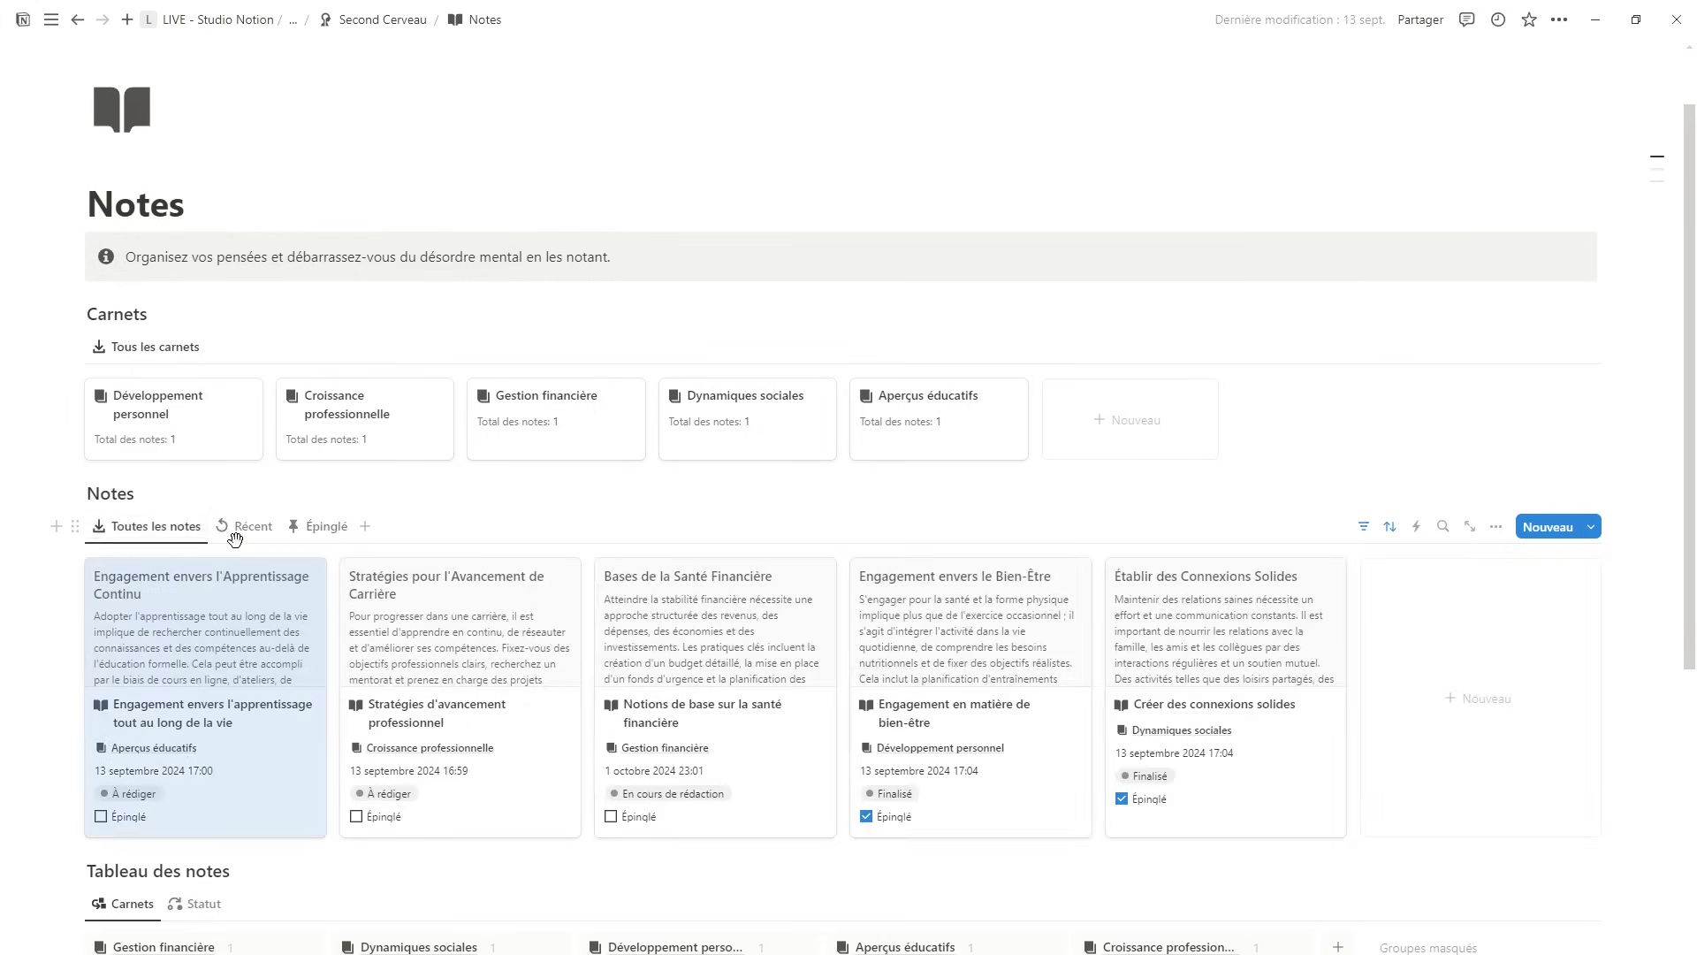
pyautogui.scroll(-4, 234, 539)
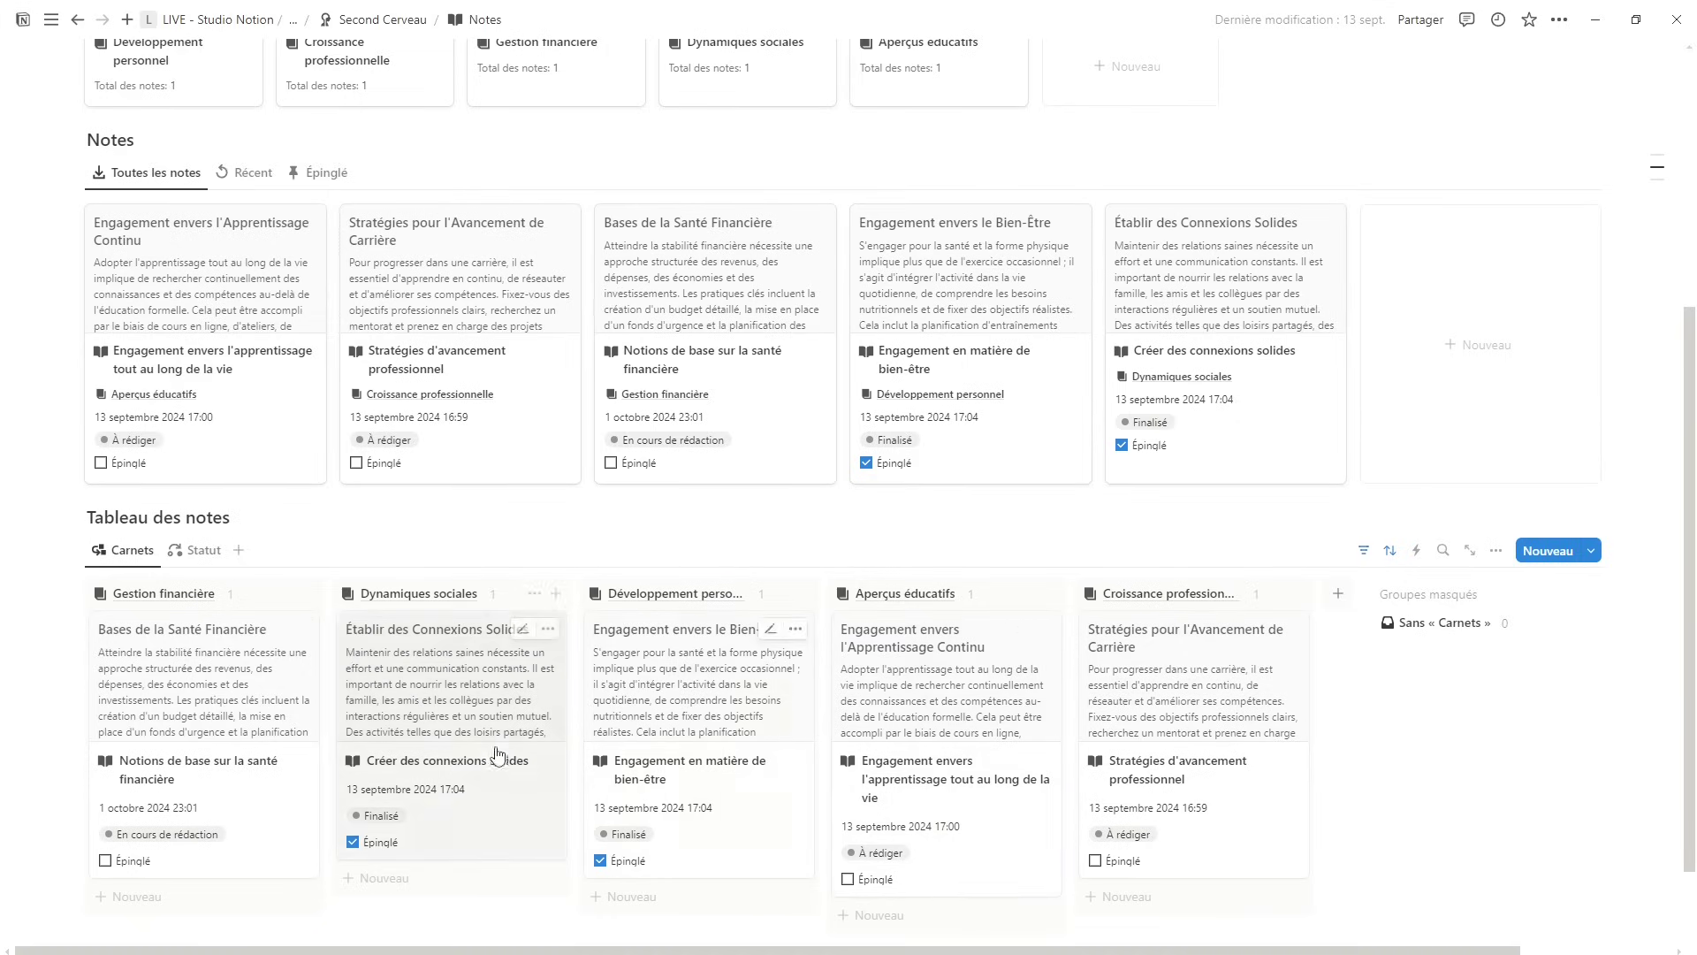
pyautogui.click(197, 550)
pyautogui.scroll(-1, 201, 723)
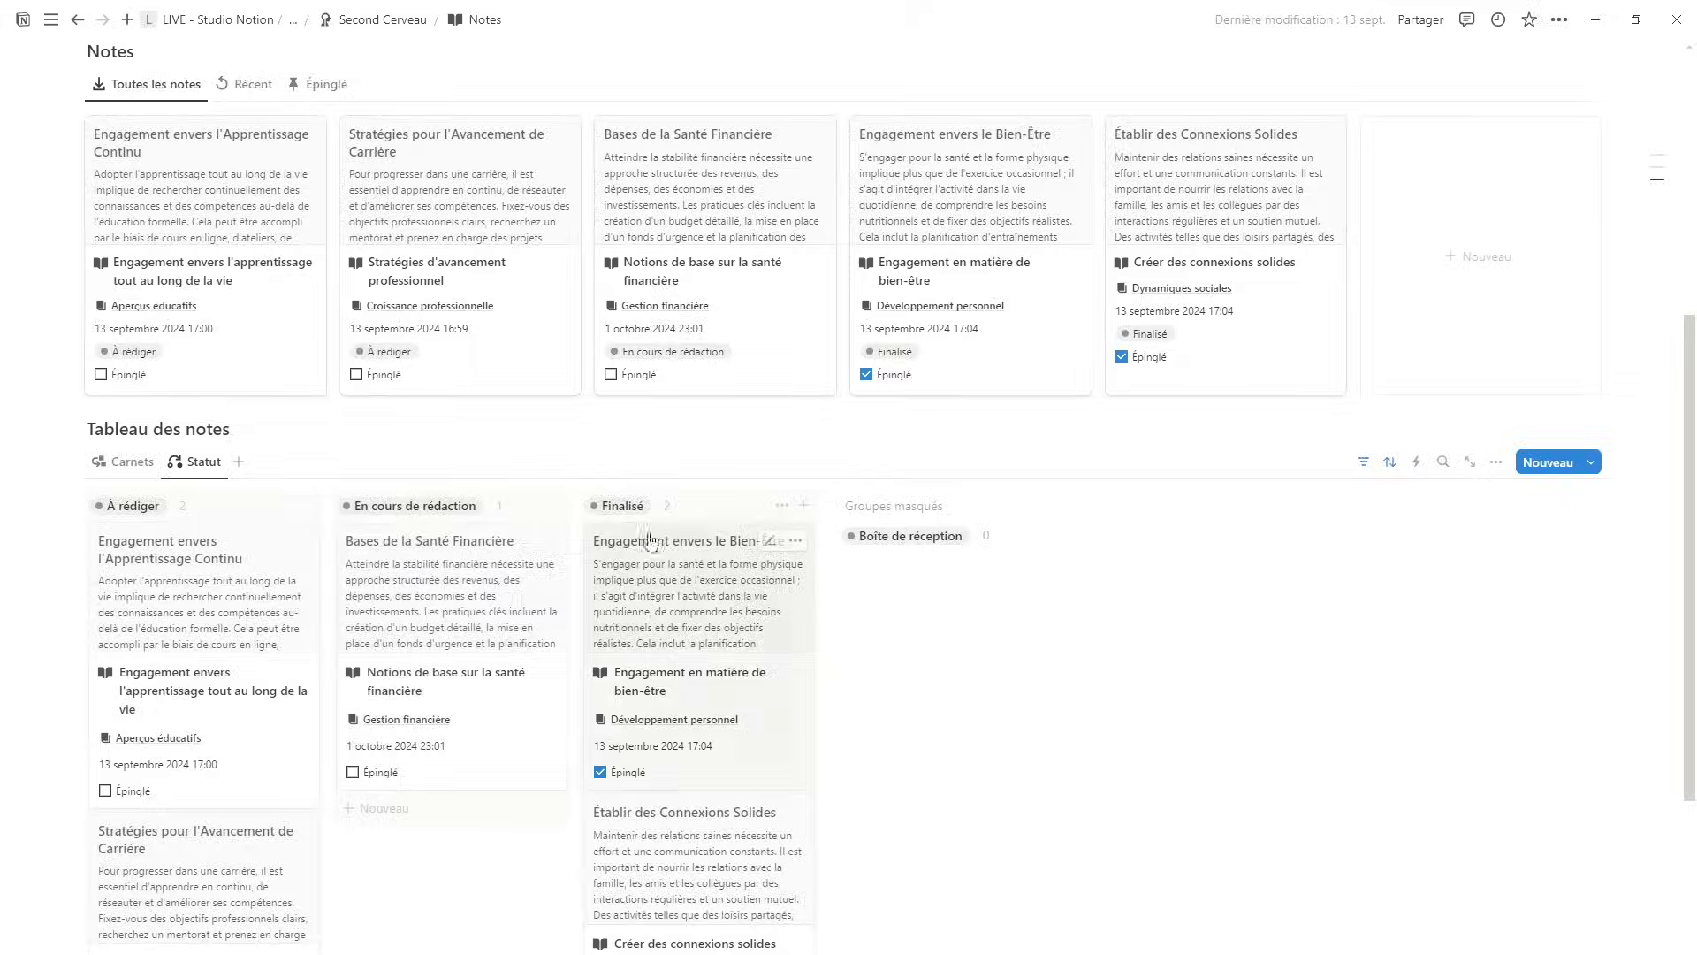
# - Open the Routines page from Second Cerveau and hide the Routines SB and Activités SB database titles
pyautogui.hotkey('ctrl', '[')
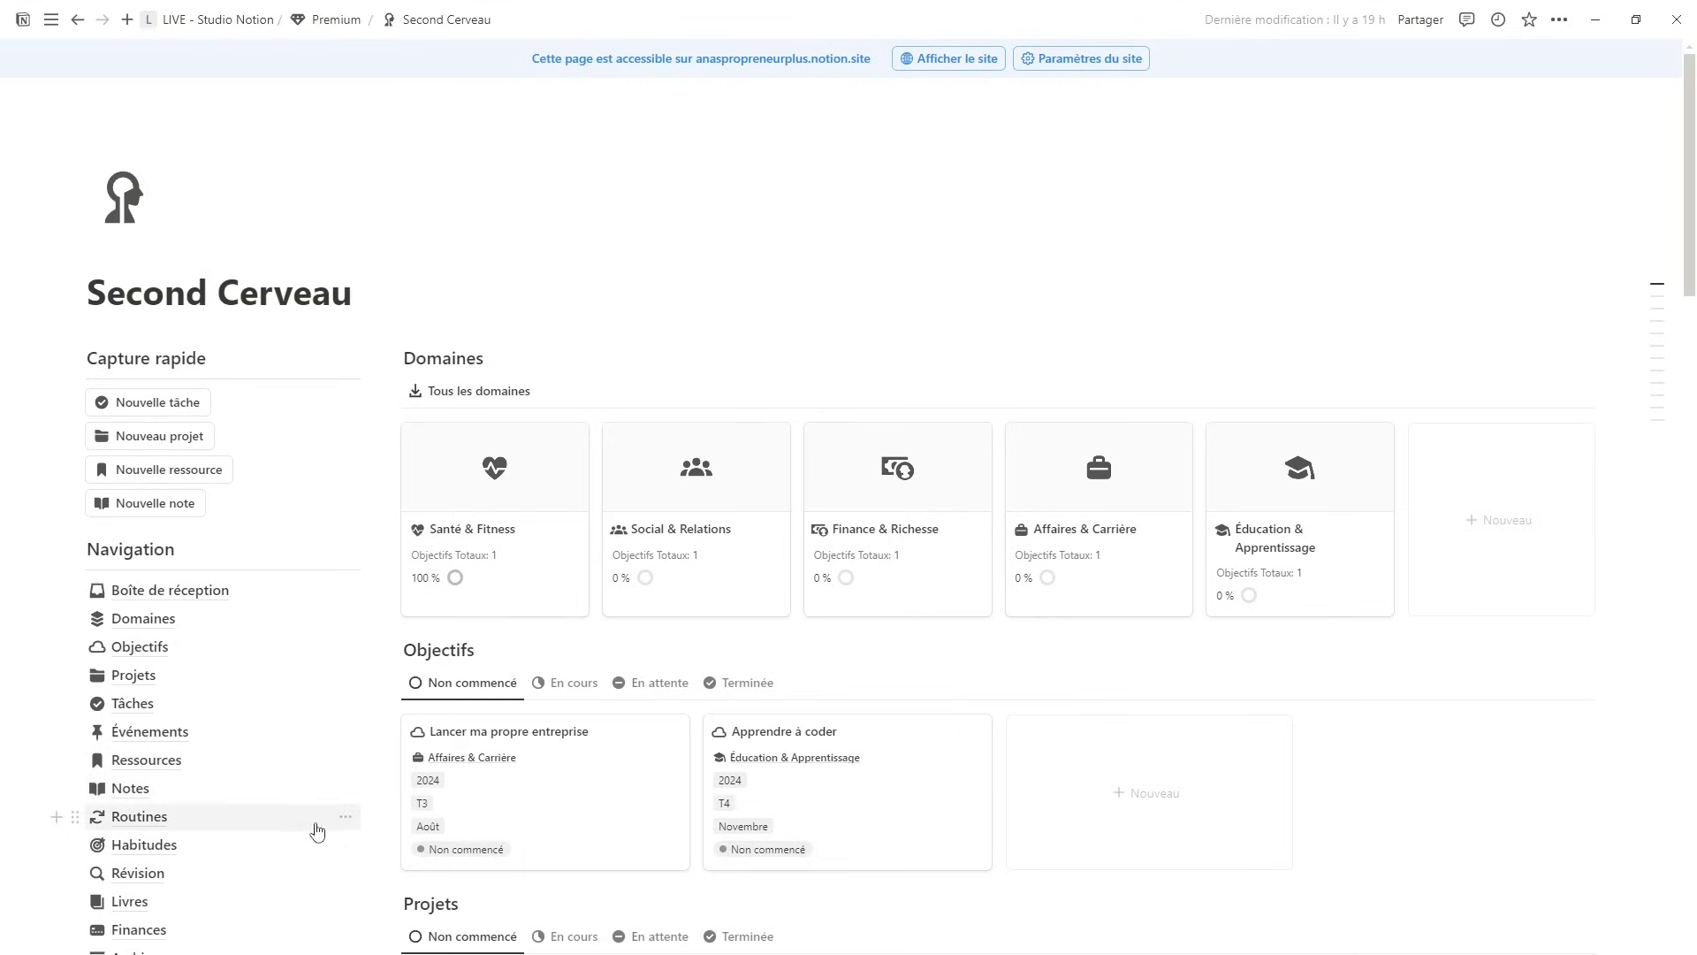
pyautogui.click(316, 830)
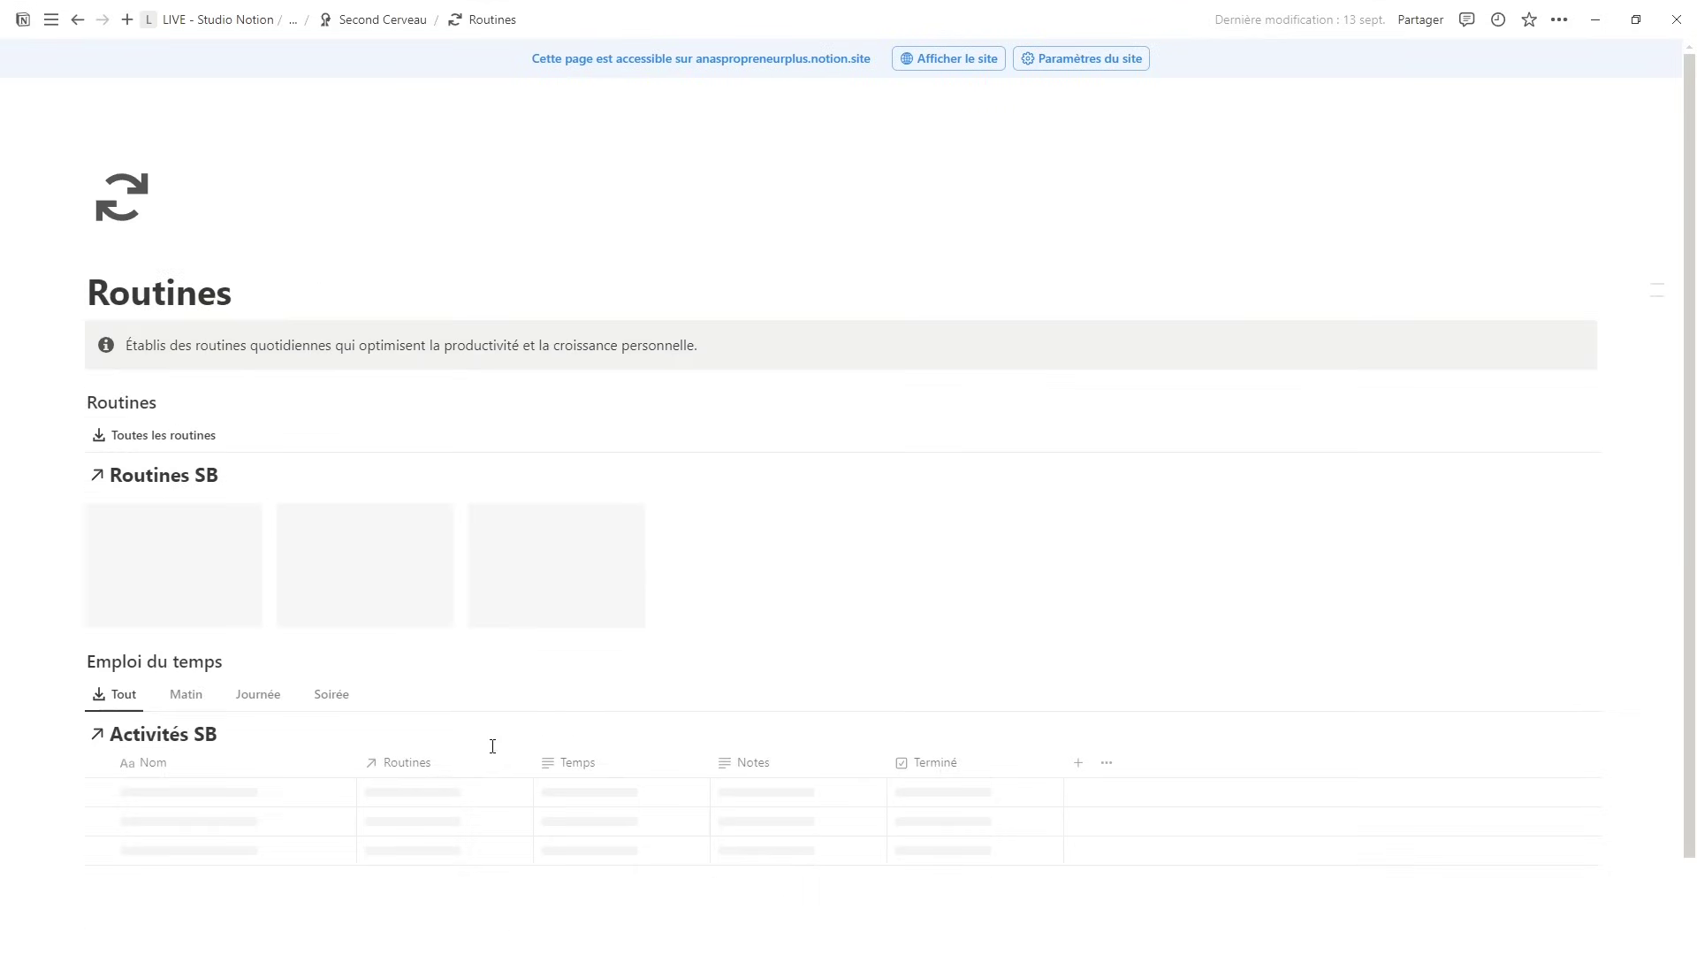
pyautogui.click(233, 475)
pyautogui.click(232, 566)
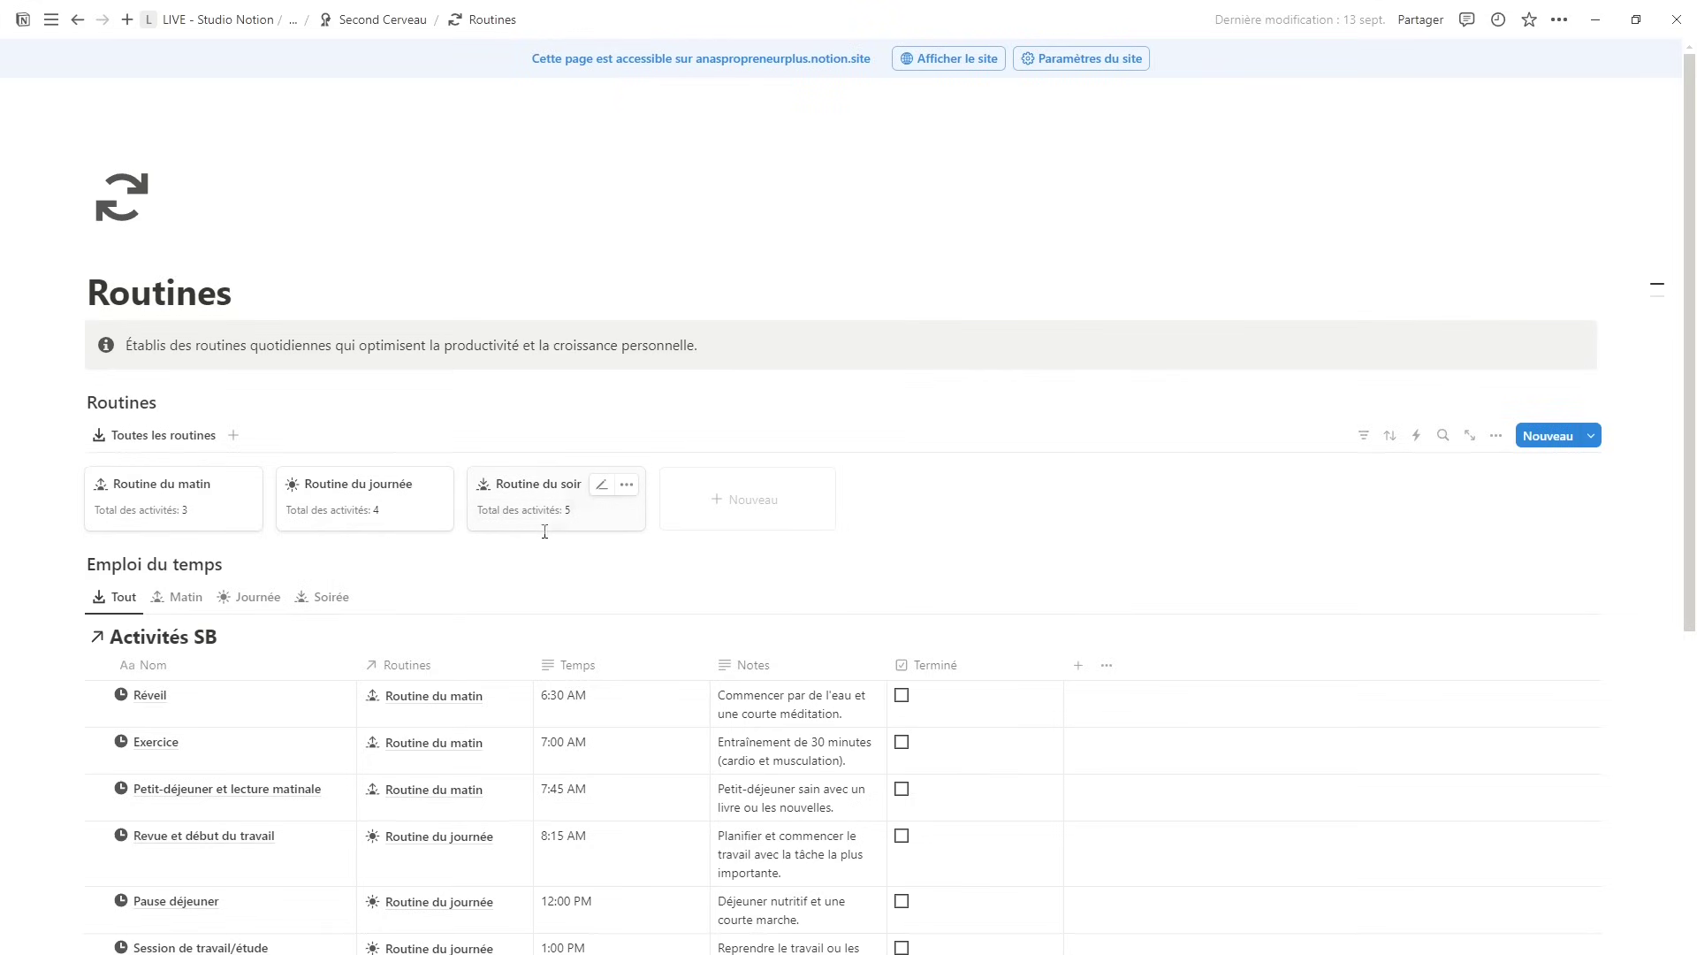
pyautogui.click(231, 647)
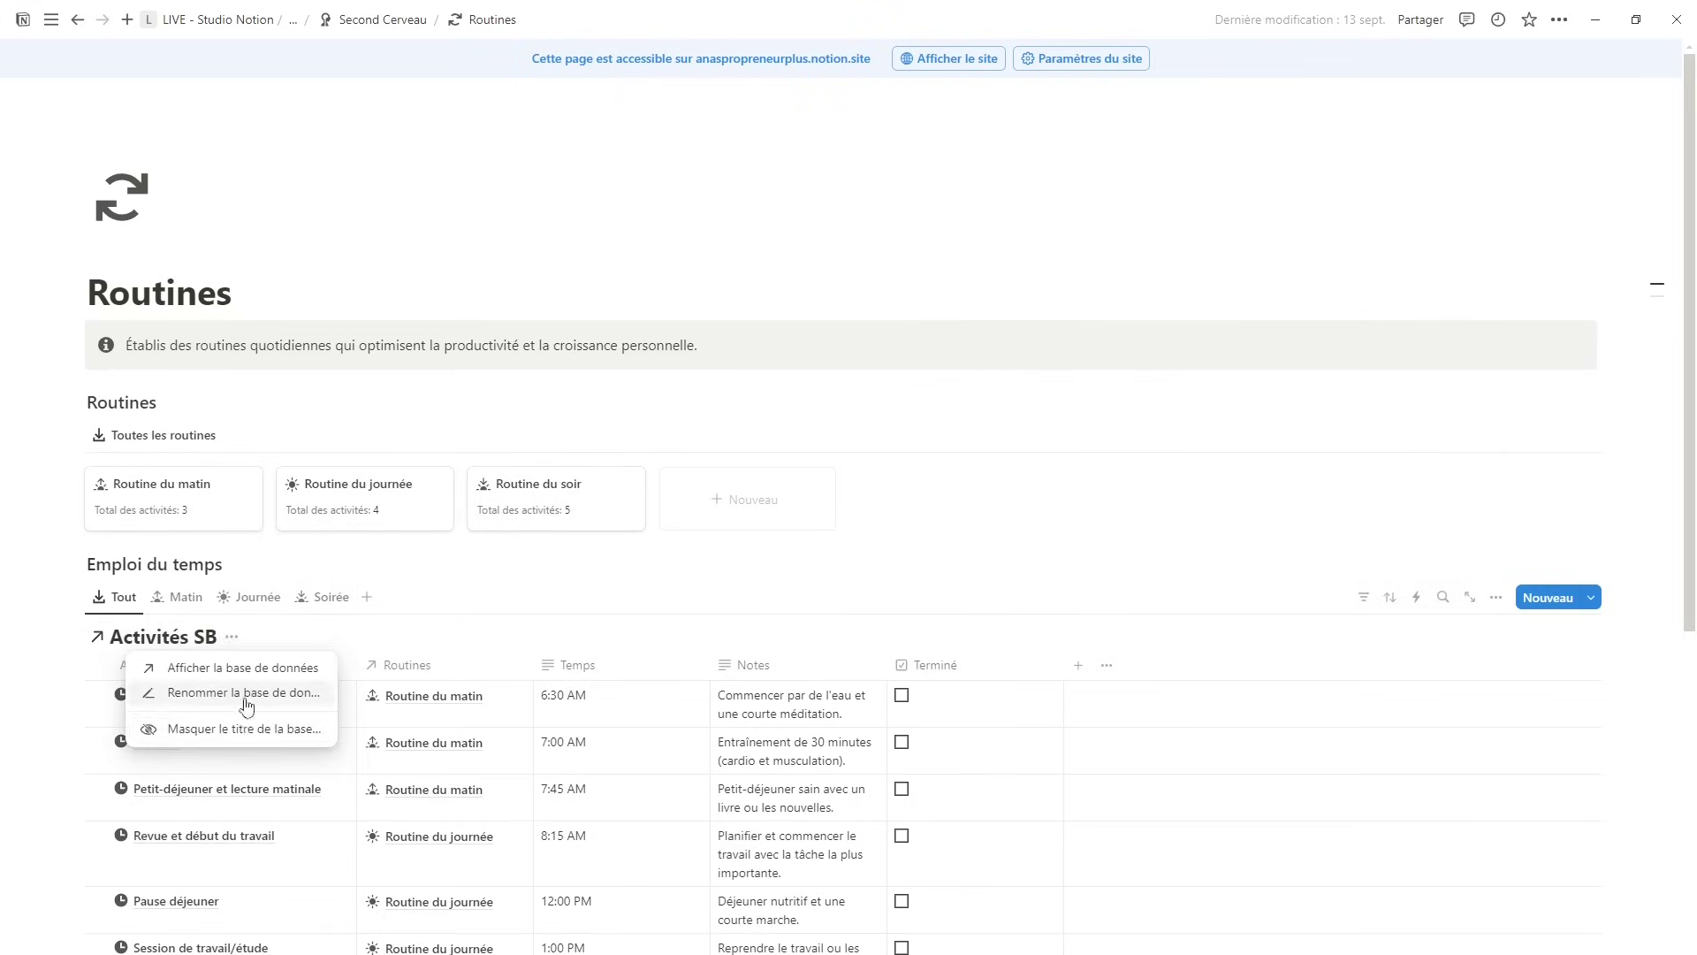
pyautogui.click(234, 720)
# - Review the activities, times and notes listed in the full Emploi du temps table
pyautogui.scroll(-1, 122, 615)
pyautogui.scroll(-2, 121, 615)
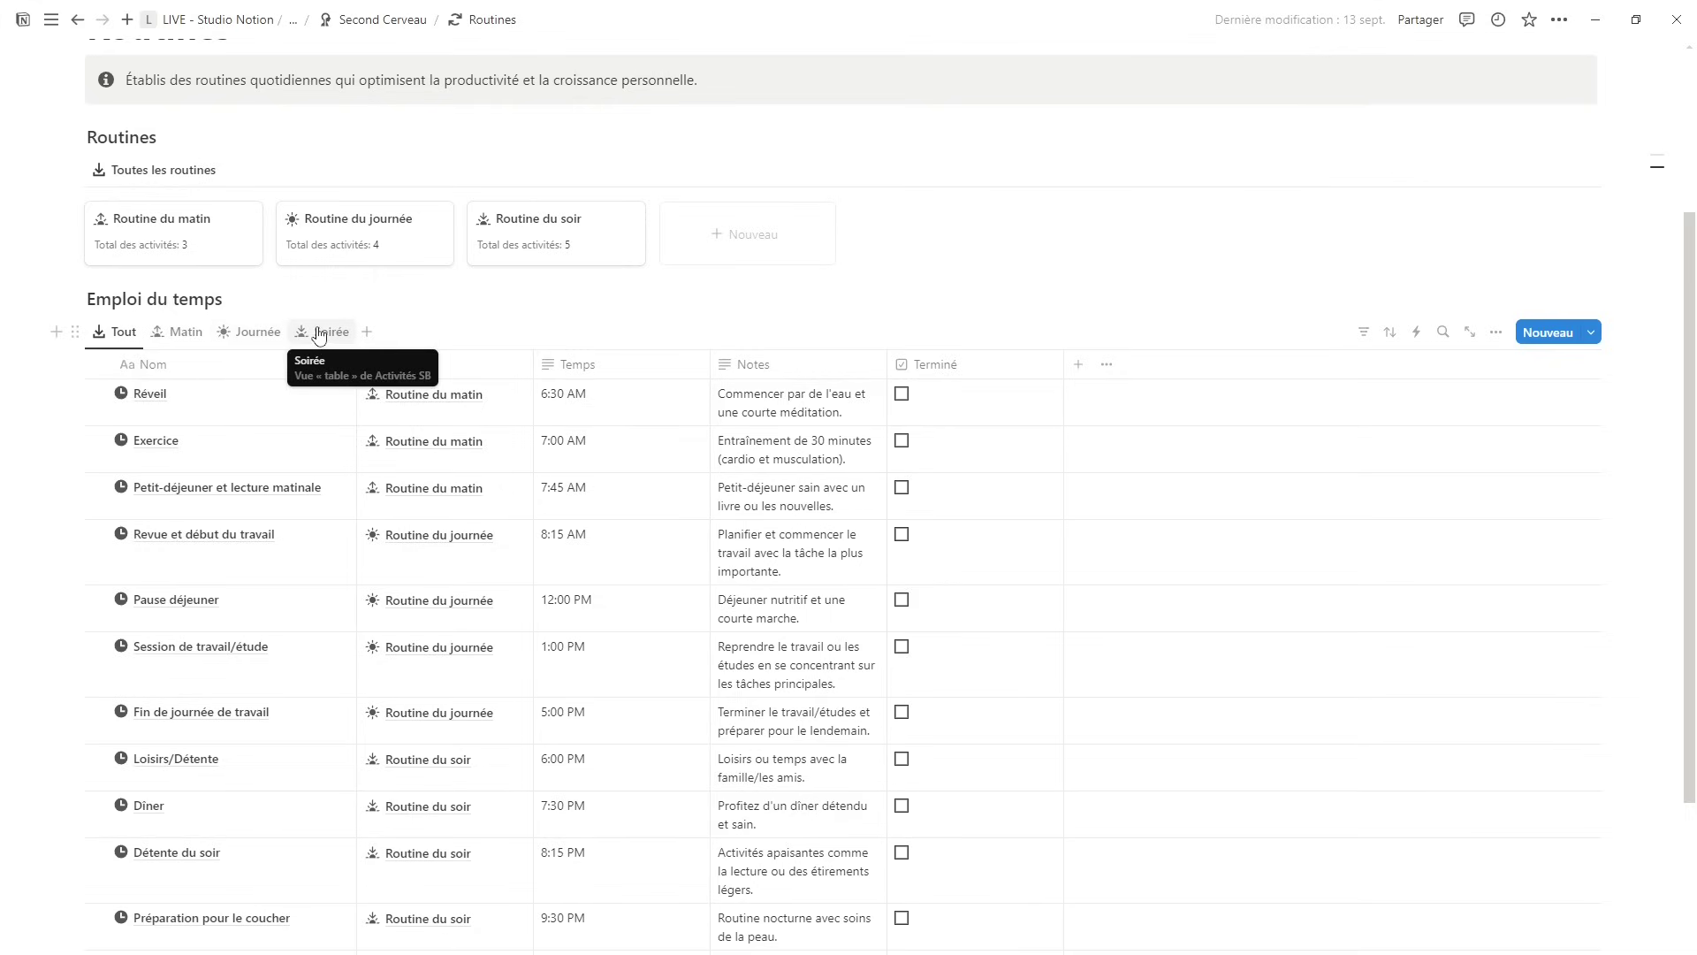
pyautogui.scroll(-1, 316, 341)
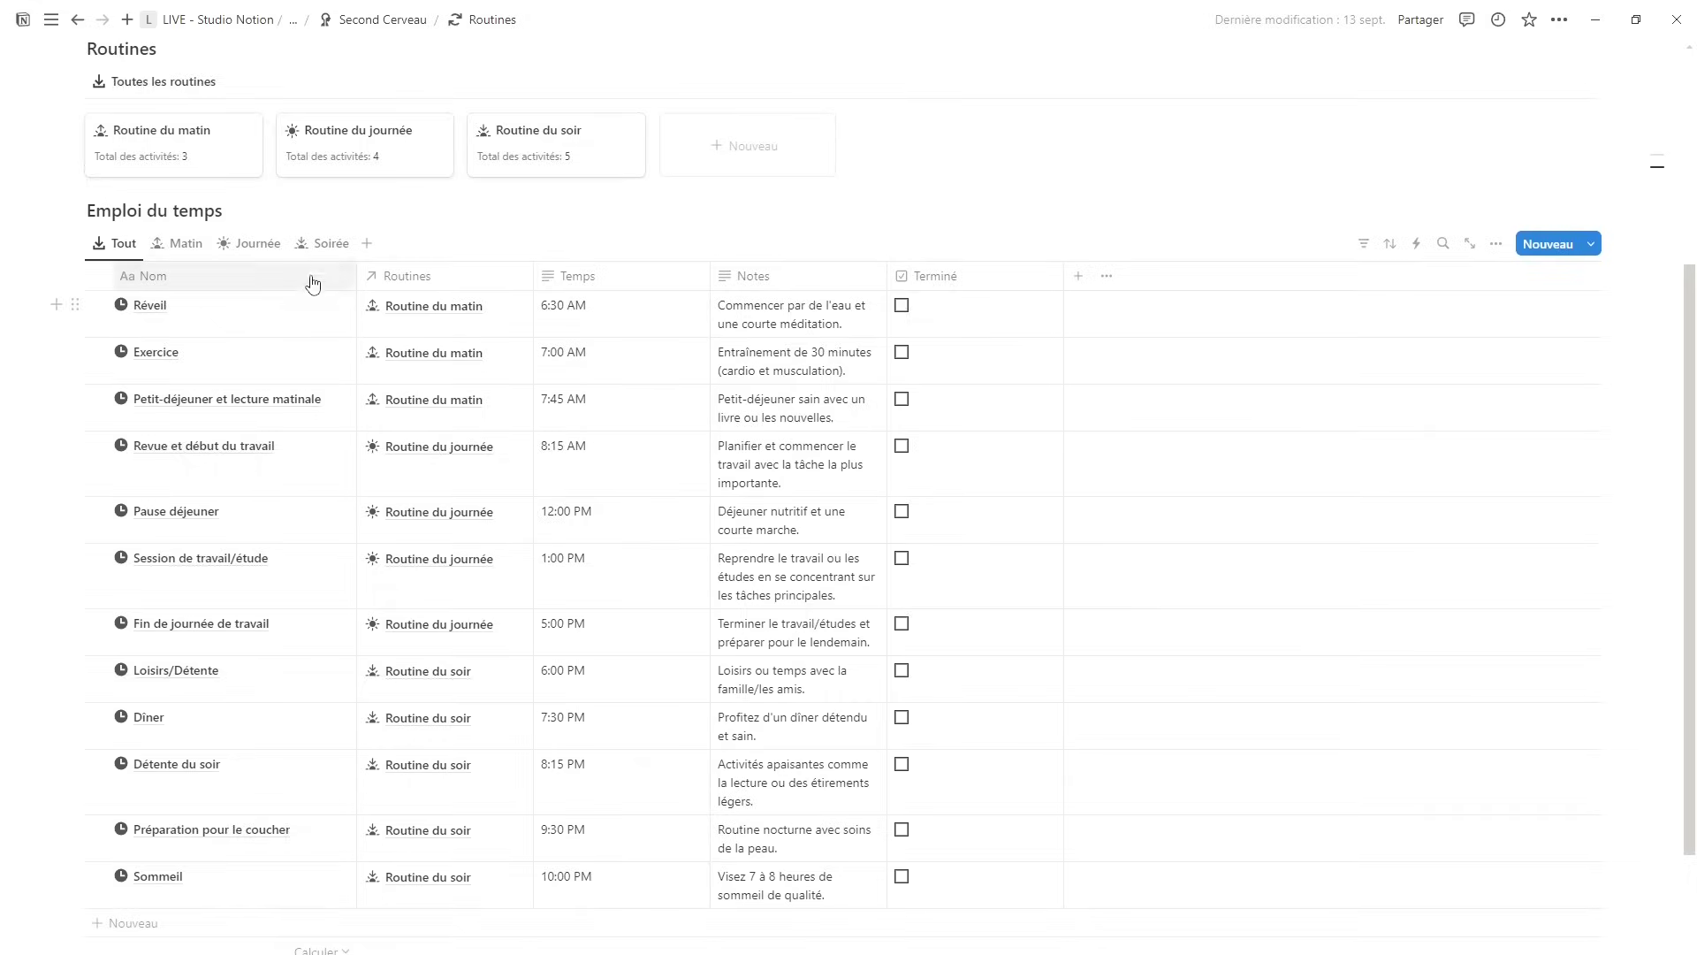
# - Return to Second Cerveau and open the Habitudes page at its Habitudes gallery
pyautogui.hotkey('ctrl', '[')
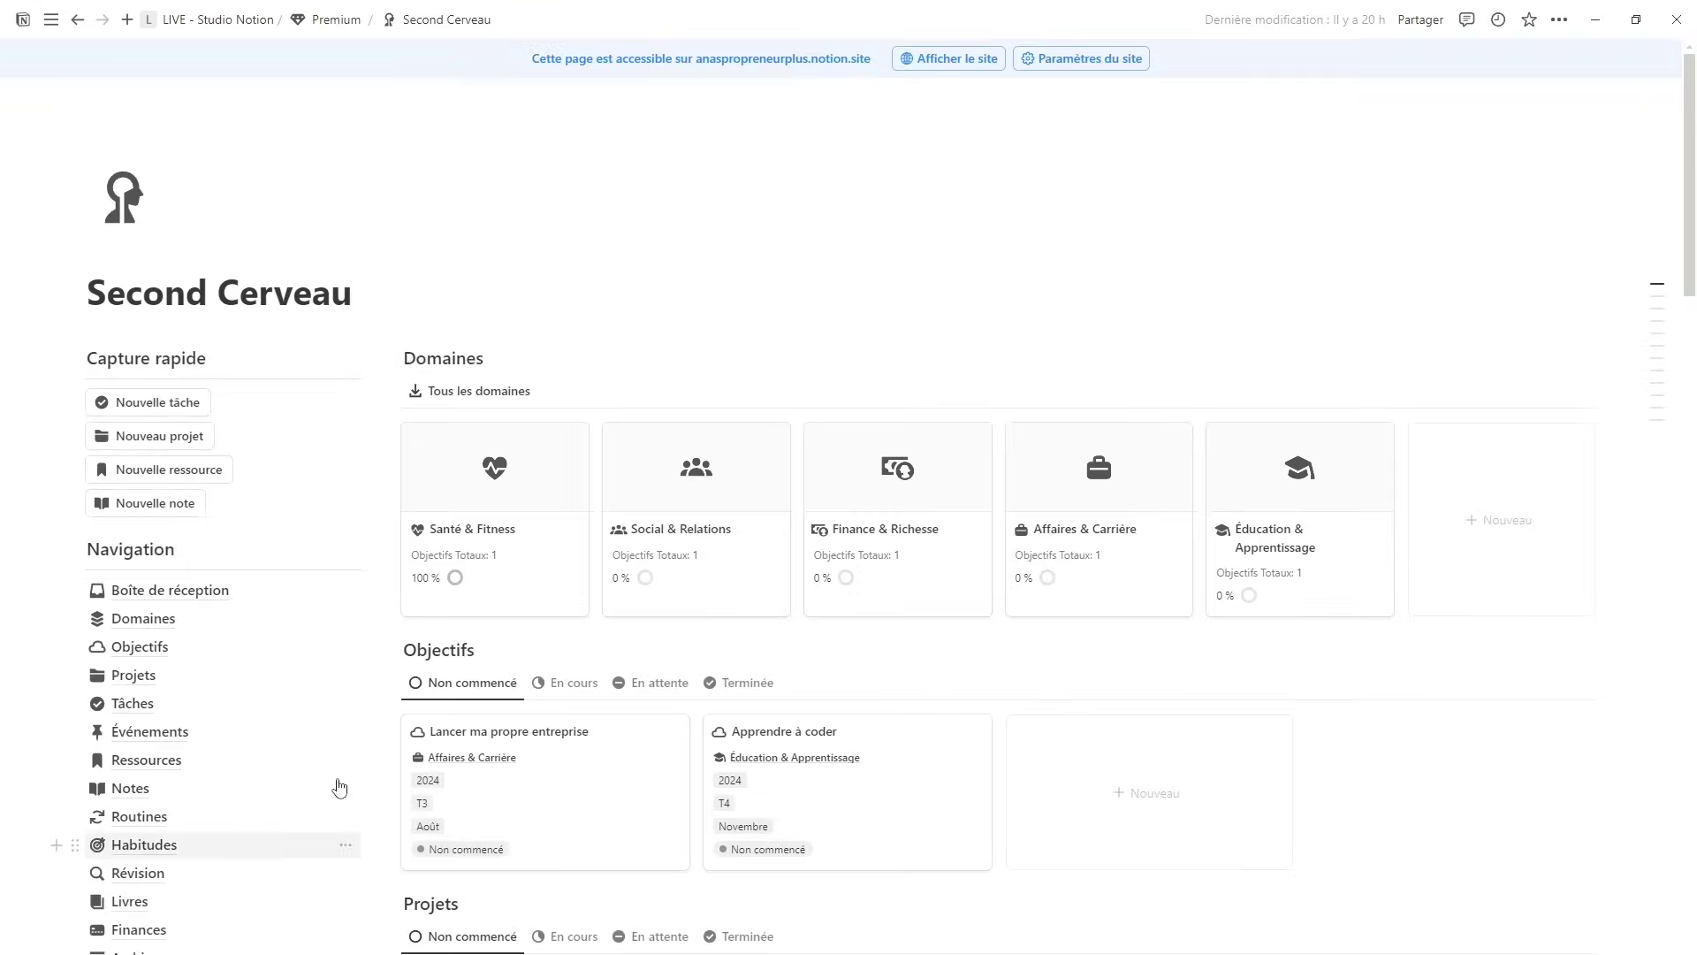
pyautogui.click(144, 844)
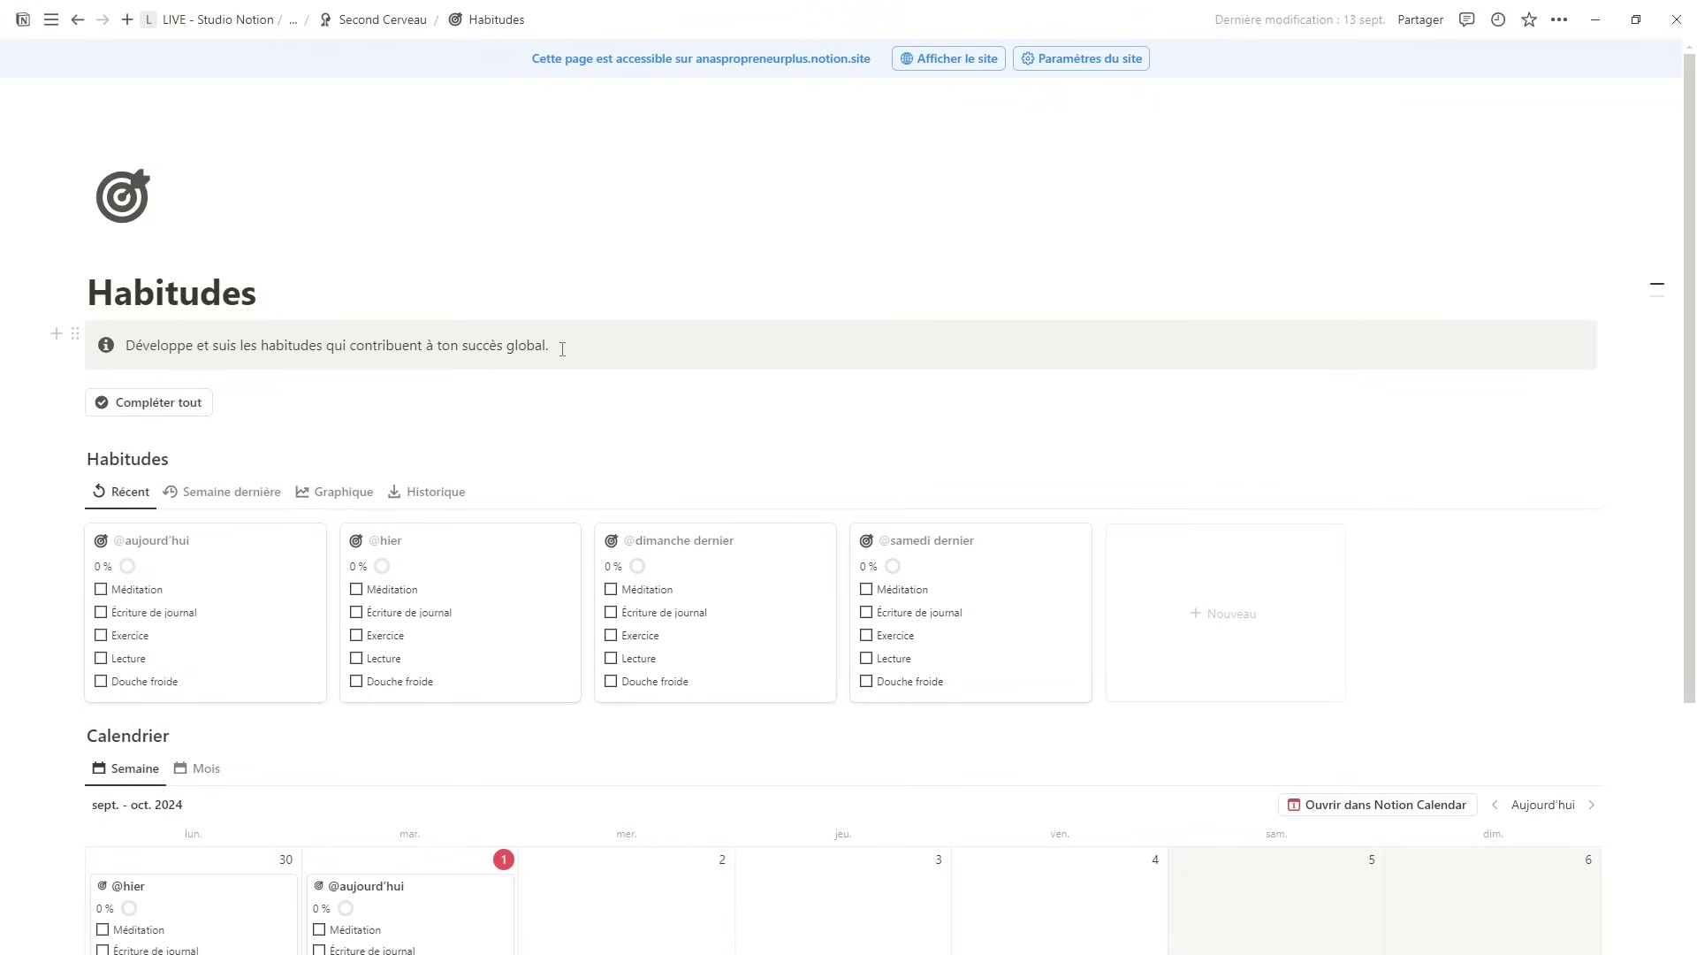
pyautogui.scroll(-1, 562, 348)
pyautogui.click(101, 500)
pyautogui.click(101, 524)
pyautogui.click(101, 569)
pyautogui.click(101, 546)
pyautogui.click(102, 525)
pyautogui.click(101, 500)
pyautogui.click(101, 546)
pyautogui.click(101, 570)
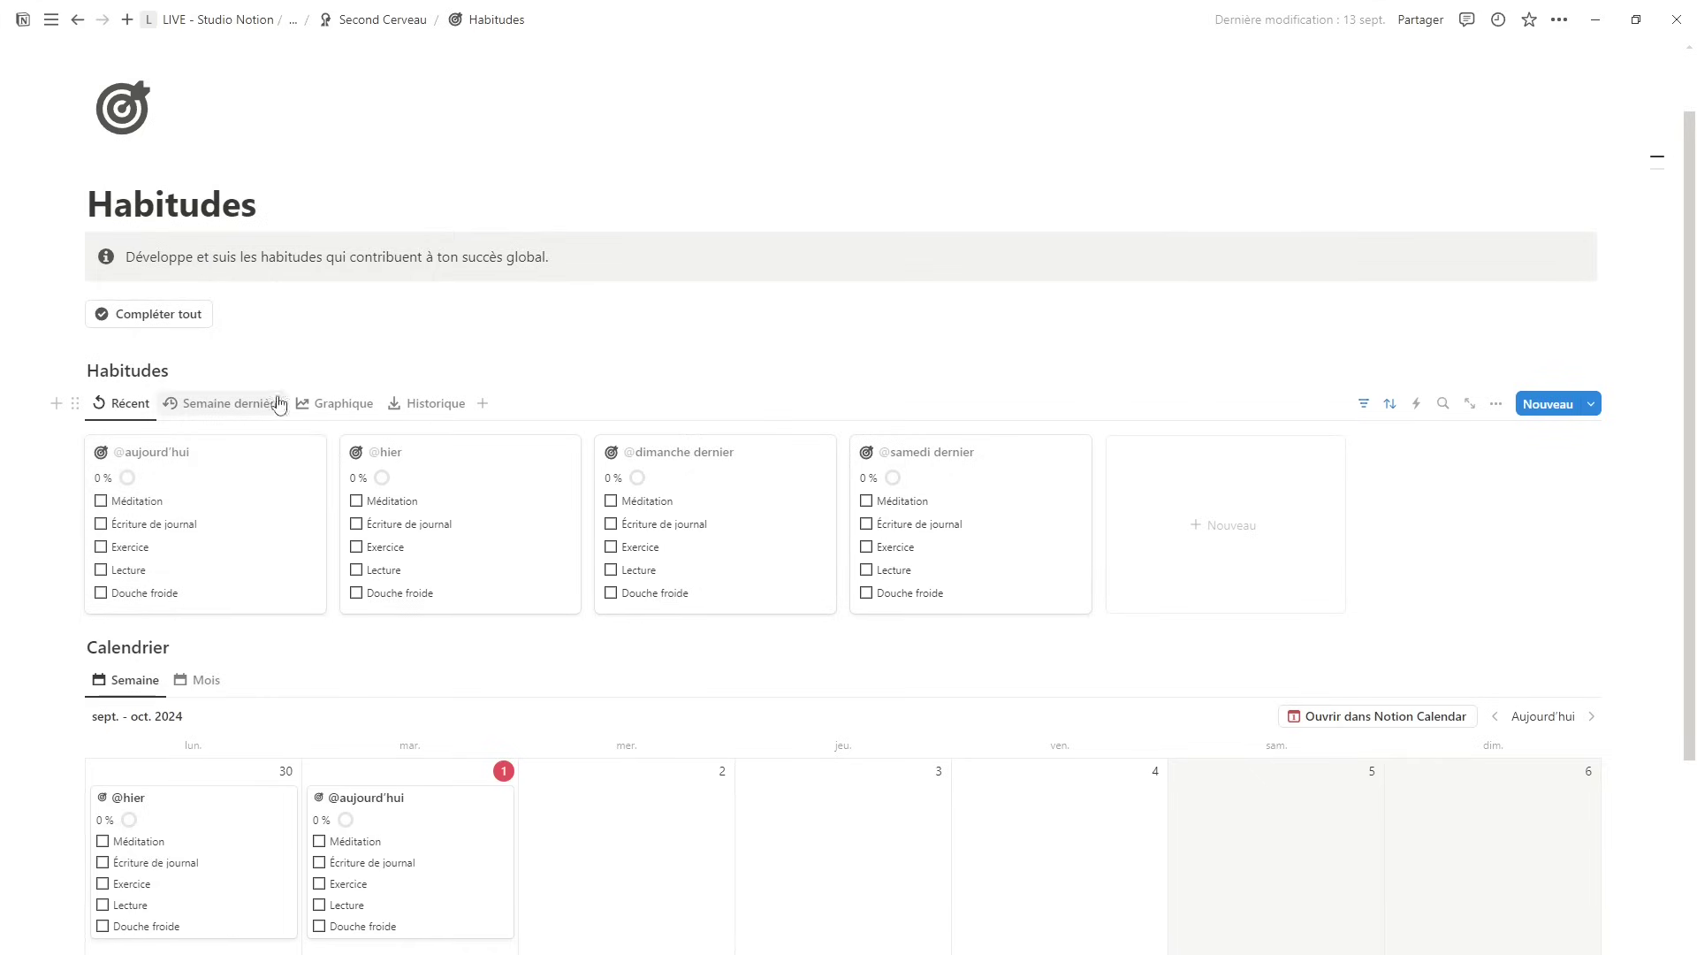
# - View the habits' Historique, collapse the oct. 2024 and sept. 2024 groups to examine janv. 2024, and return to the Récent view
pyautogui.click(429, 403)
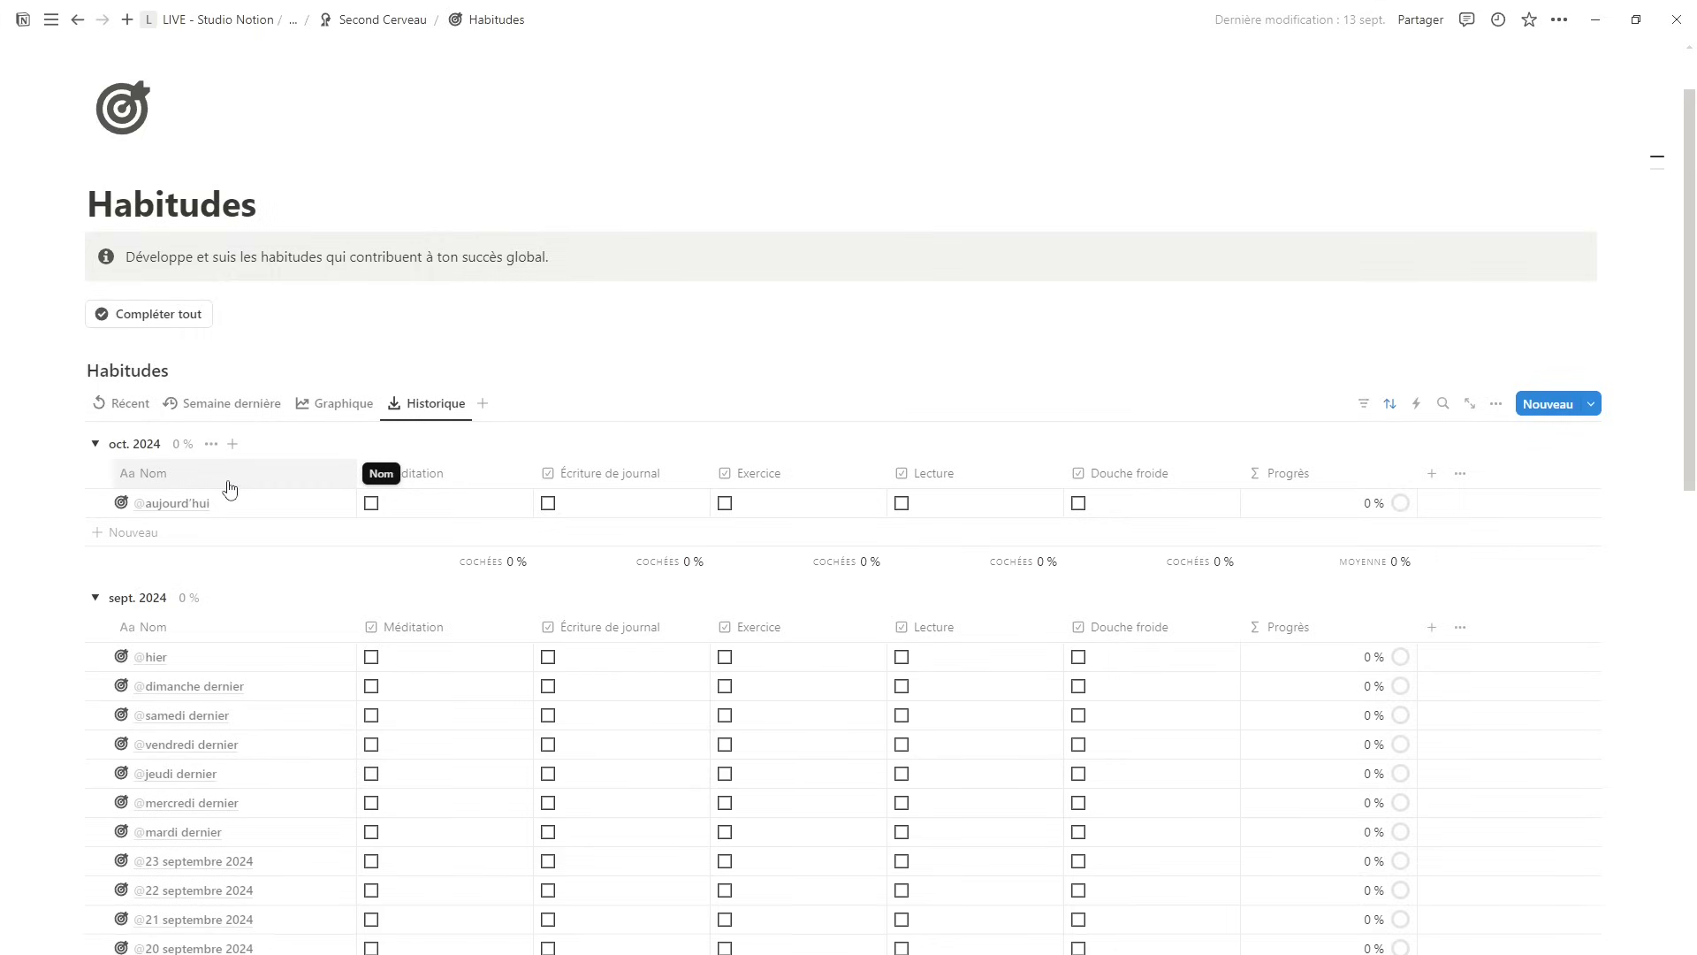
pyautogui.click(95, 443)
pyautogui.click(94, 489)
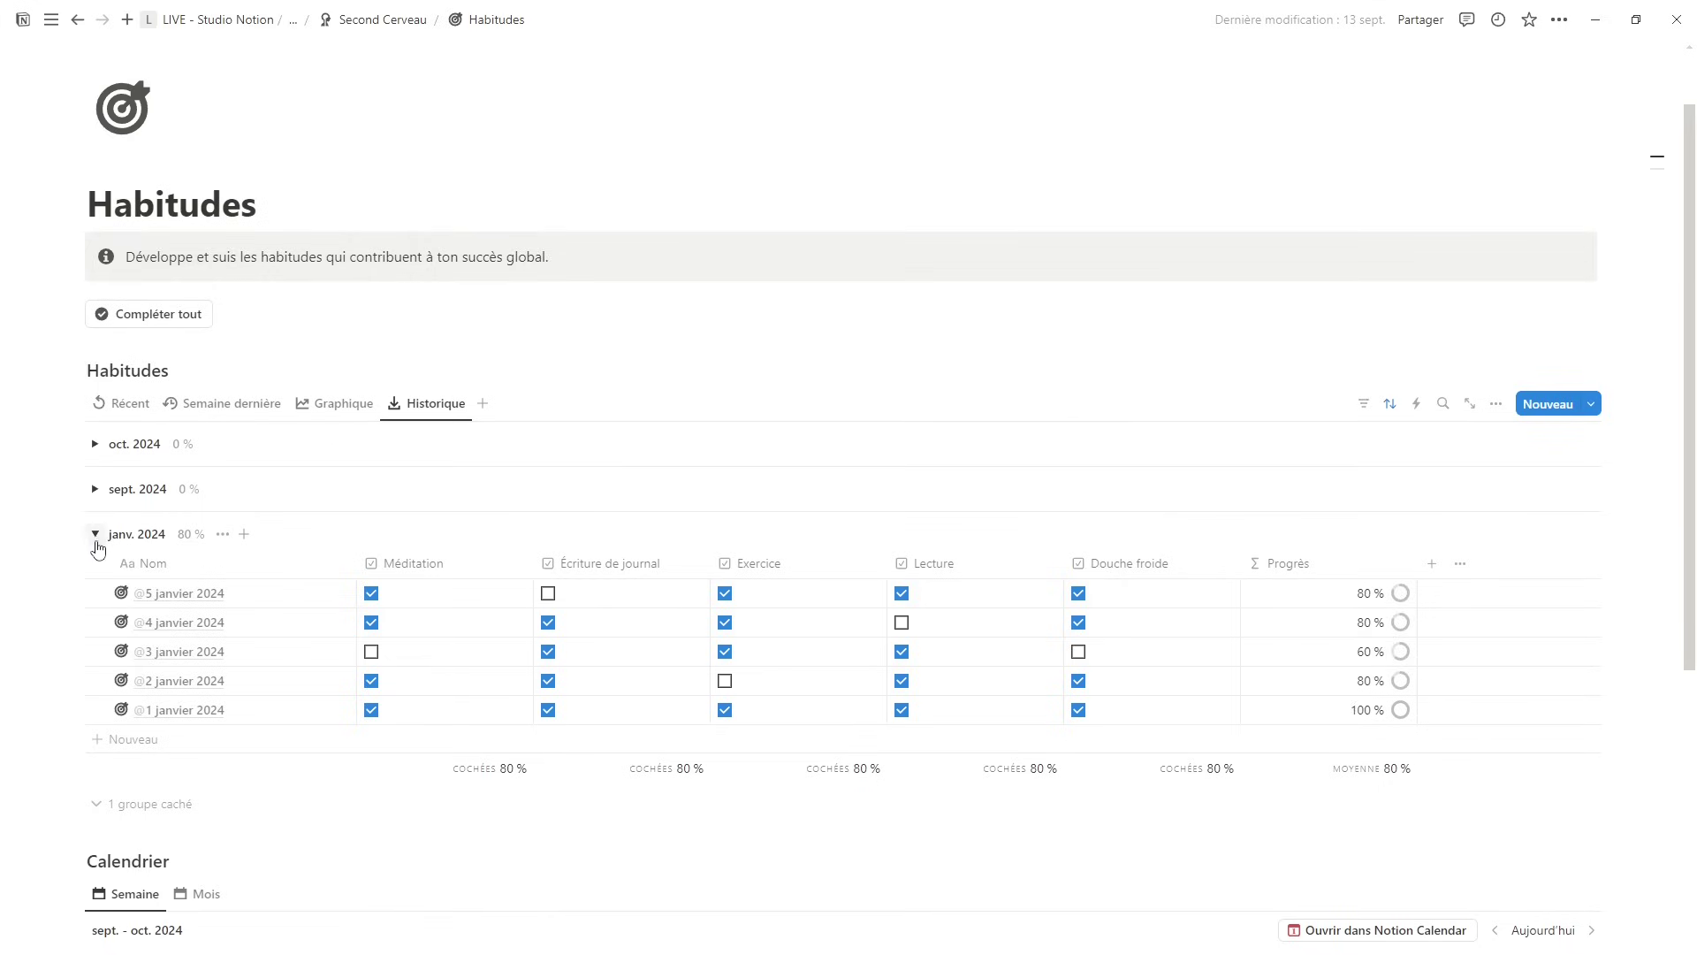
pyautogui.click(123, 405)
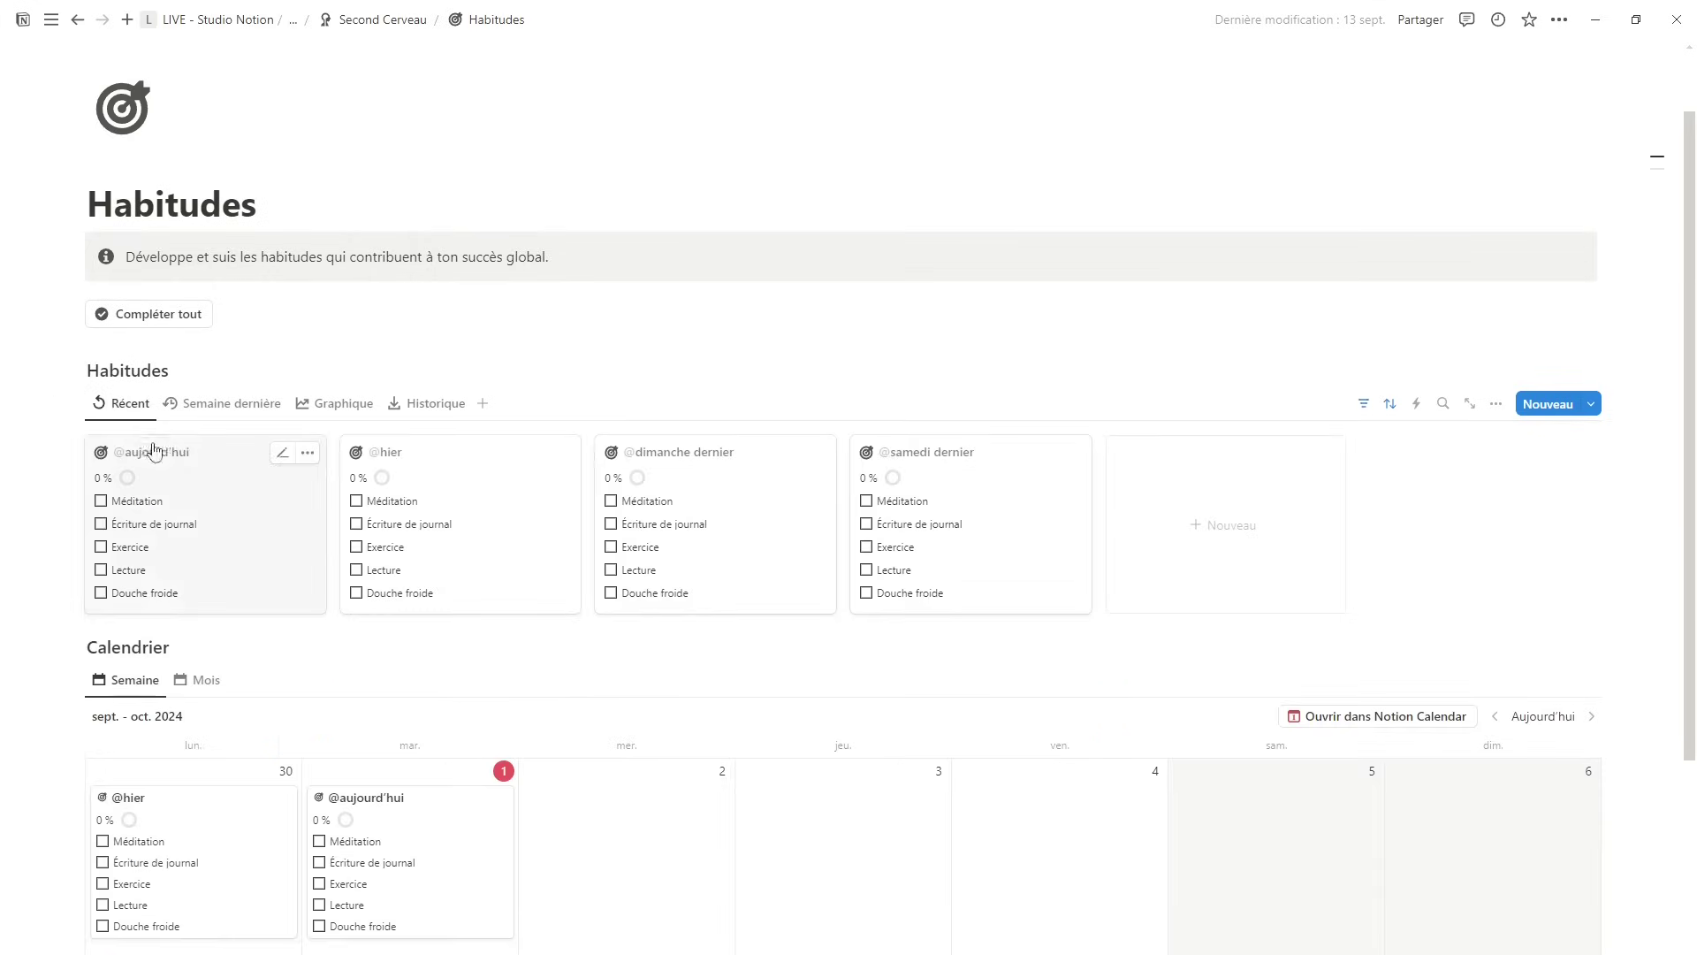
pyautogui.click(160, 323)
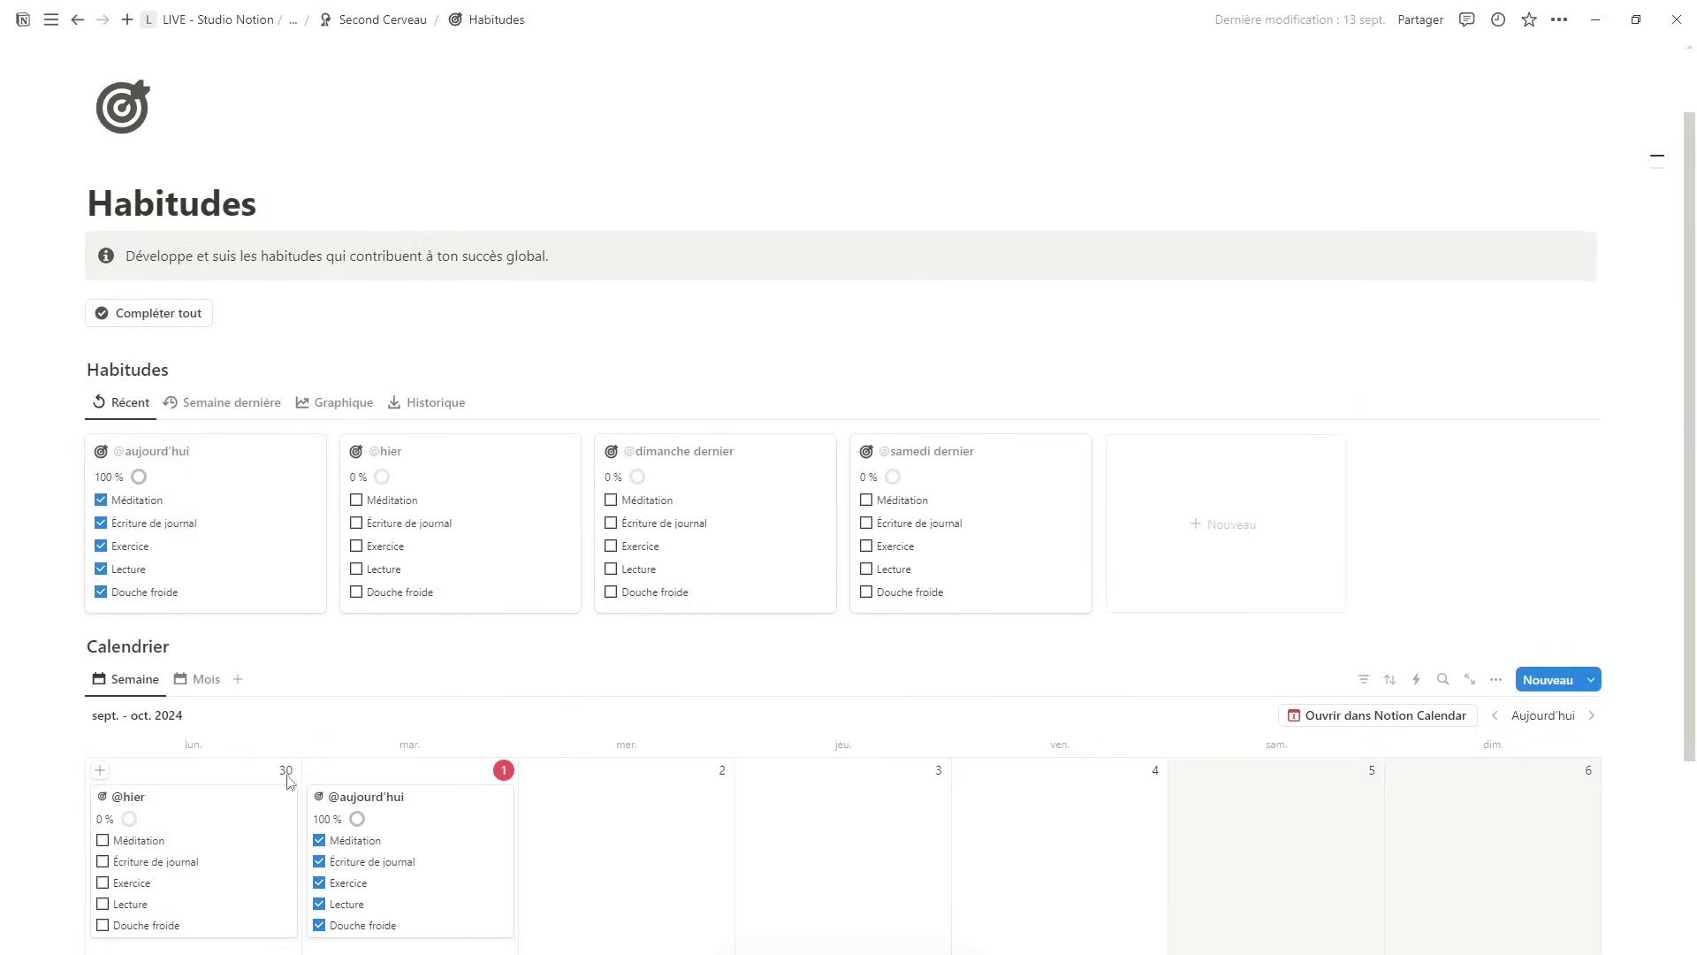
pyautogui.scroll(-2, 284, 772)
pyautogui.scroll(2, 377, 716)
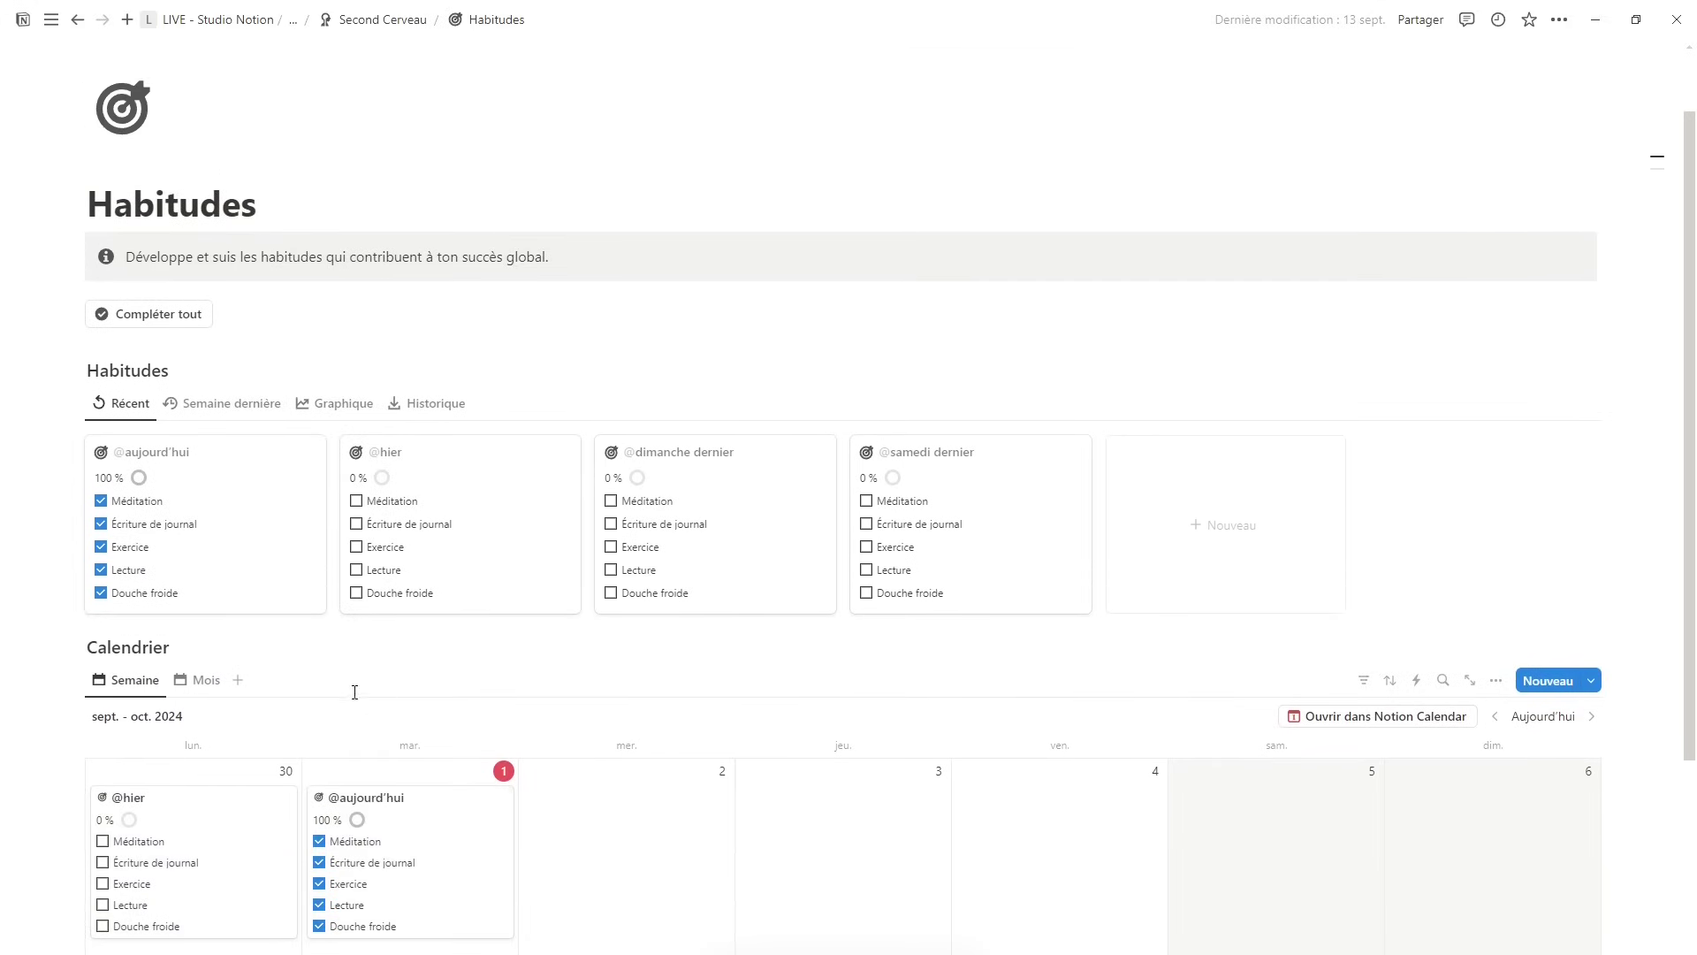
pyautogui.scroll(-2, 194, 459)
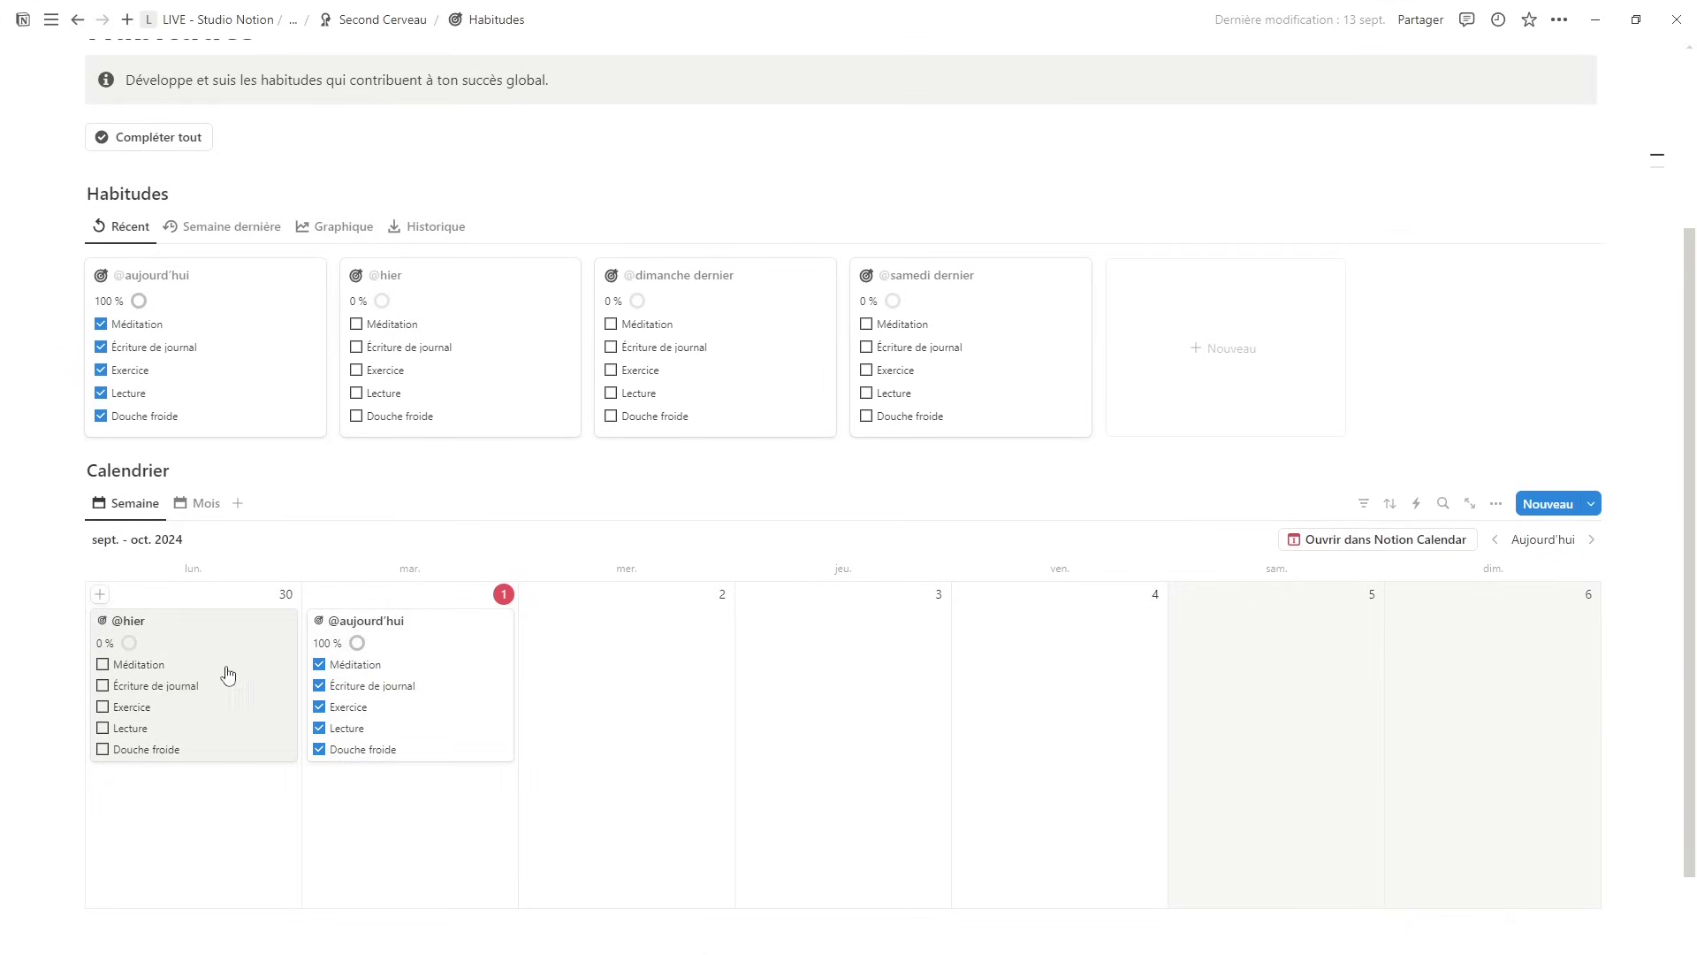
pyautogui.click(319, 664)
pyautogui.click(319, 686)
pyautogui.click(319, 706)
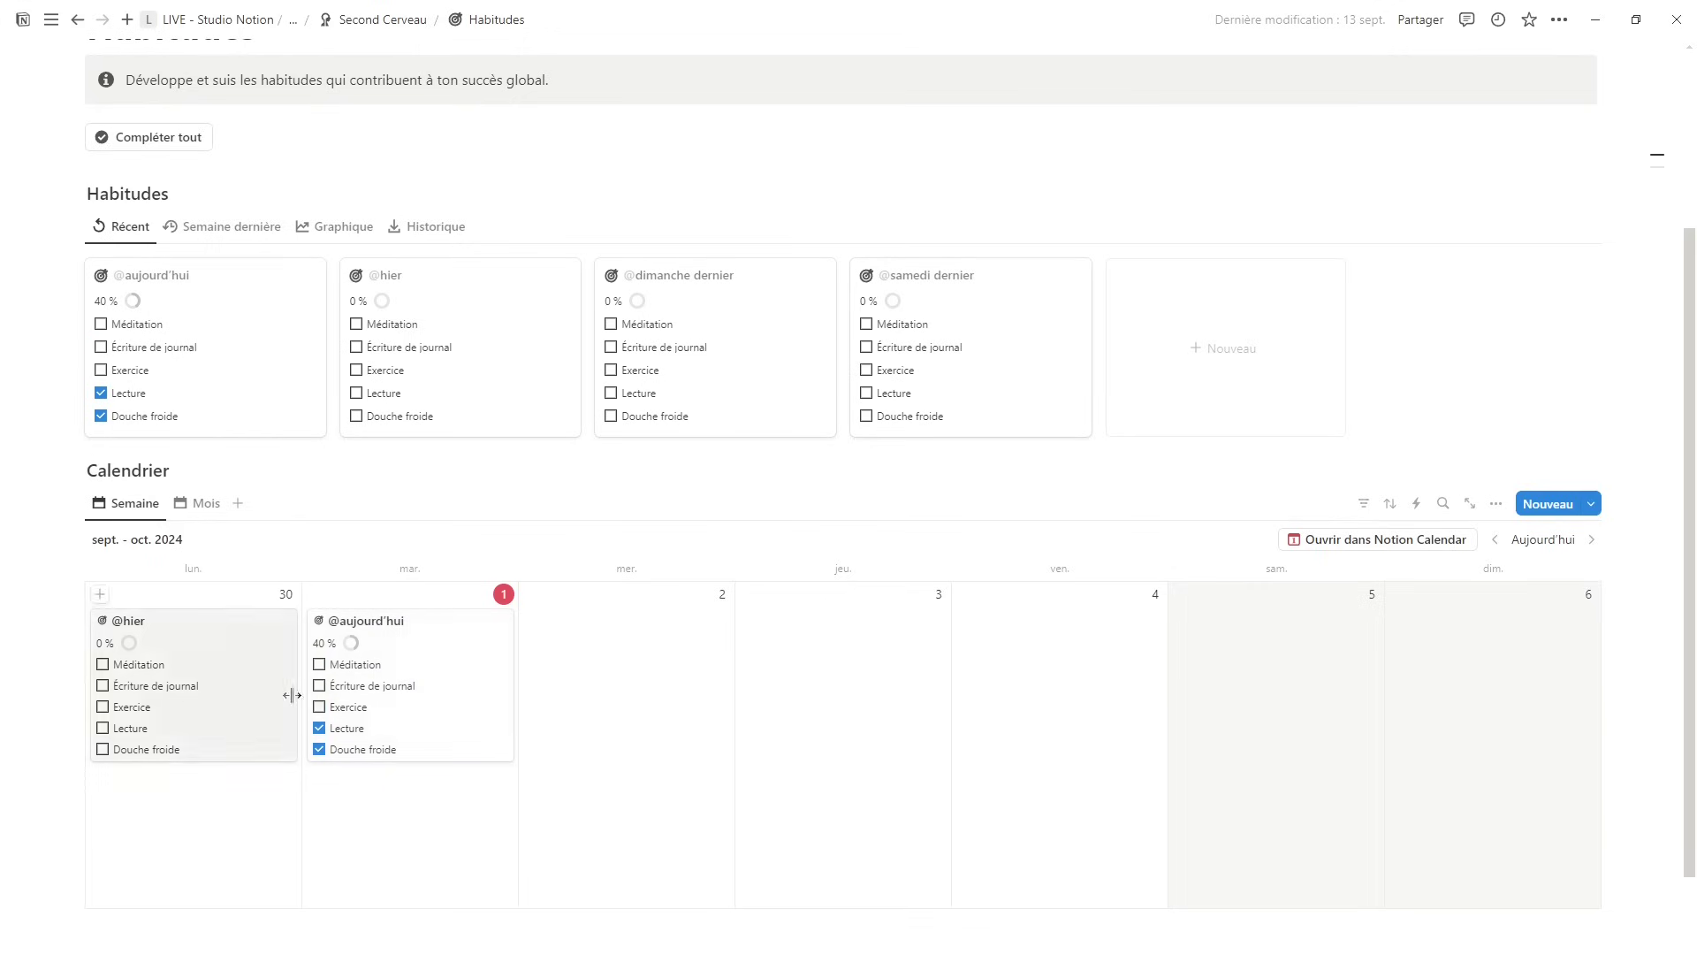
# - View the habit calendar by month, and return to the Second Cerveau page
pyautogui.click(198, 505)
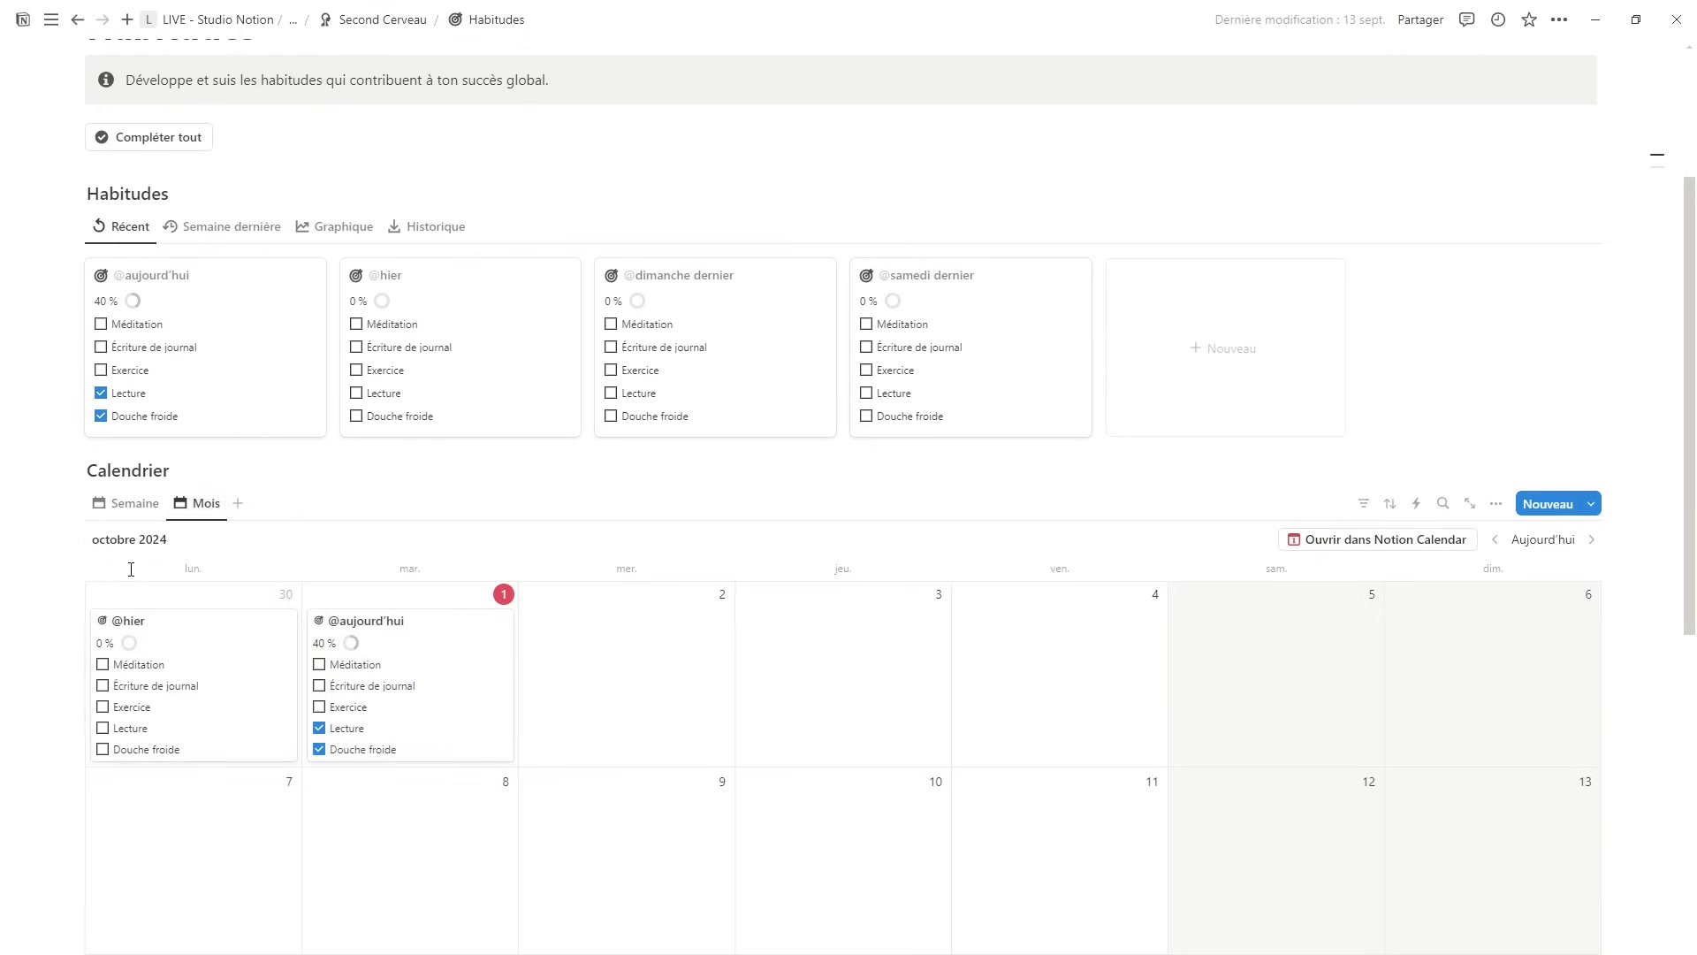
pyautogui.hotkey('ctrl', '[')
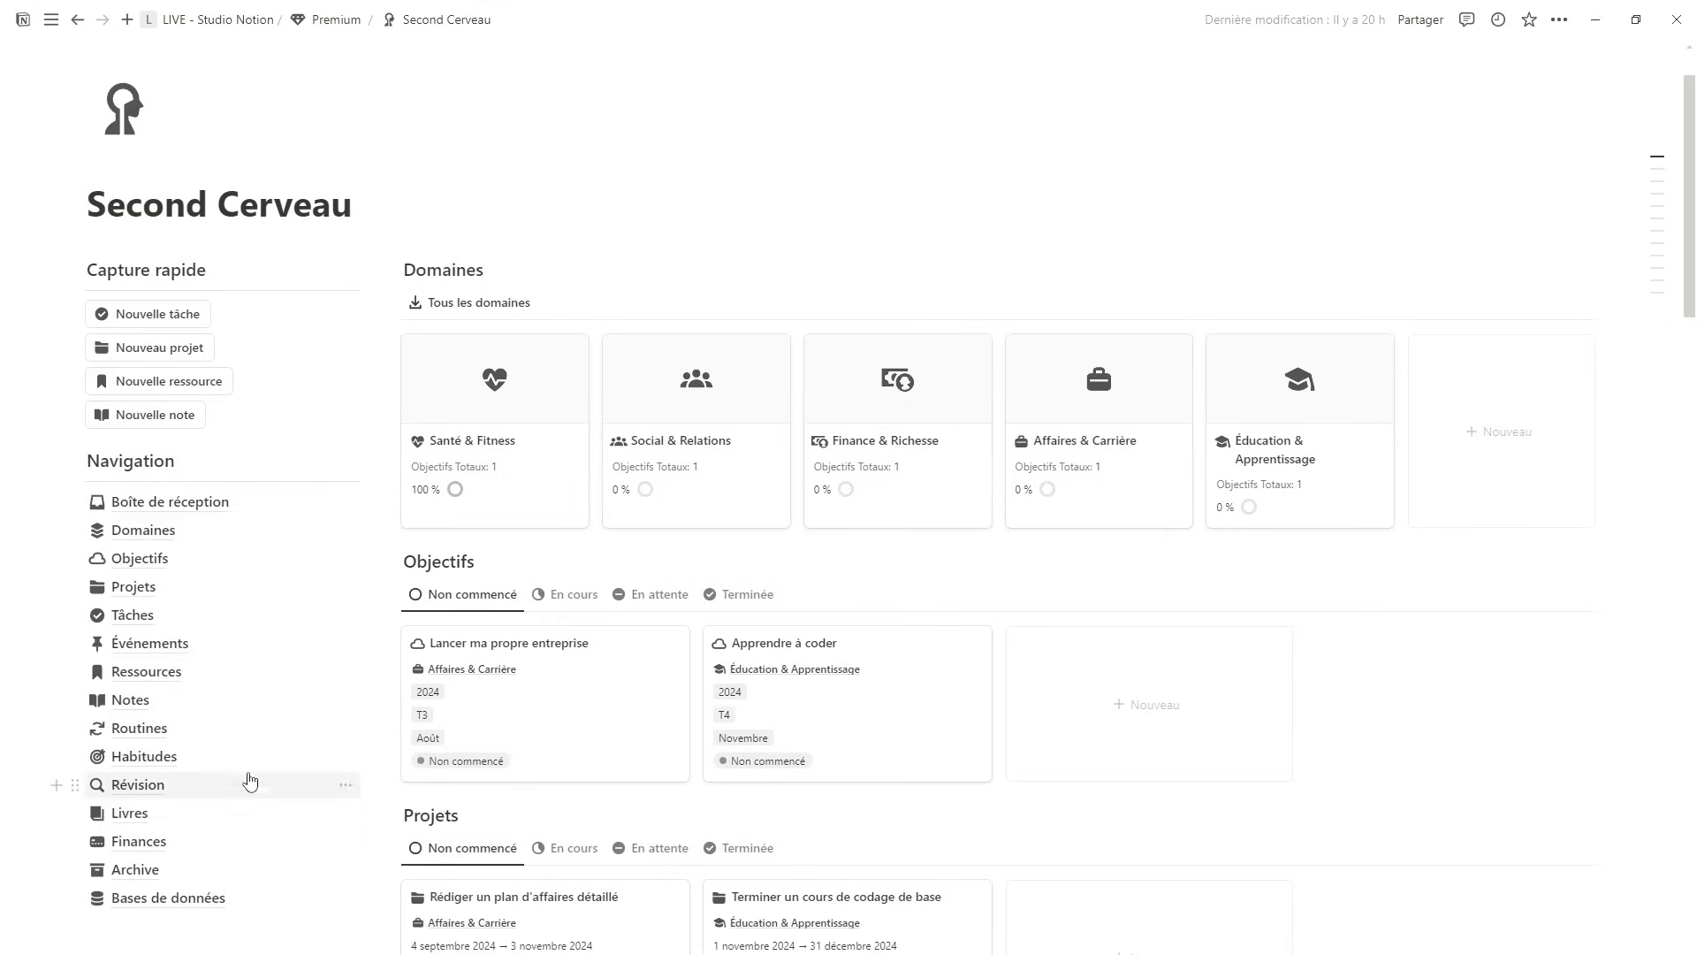
# - Open the Révision page and look through the Tâches, Ressources, Notes and Projets views under Réviser la semaine écoulée
pyautogui.click(138, 784)
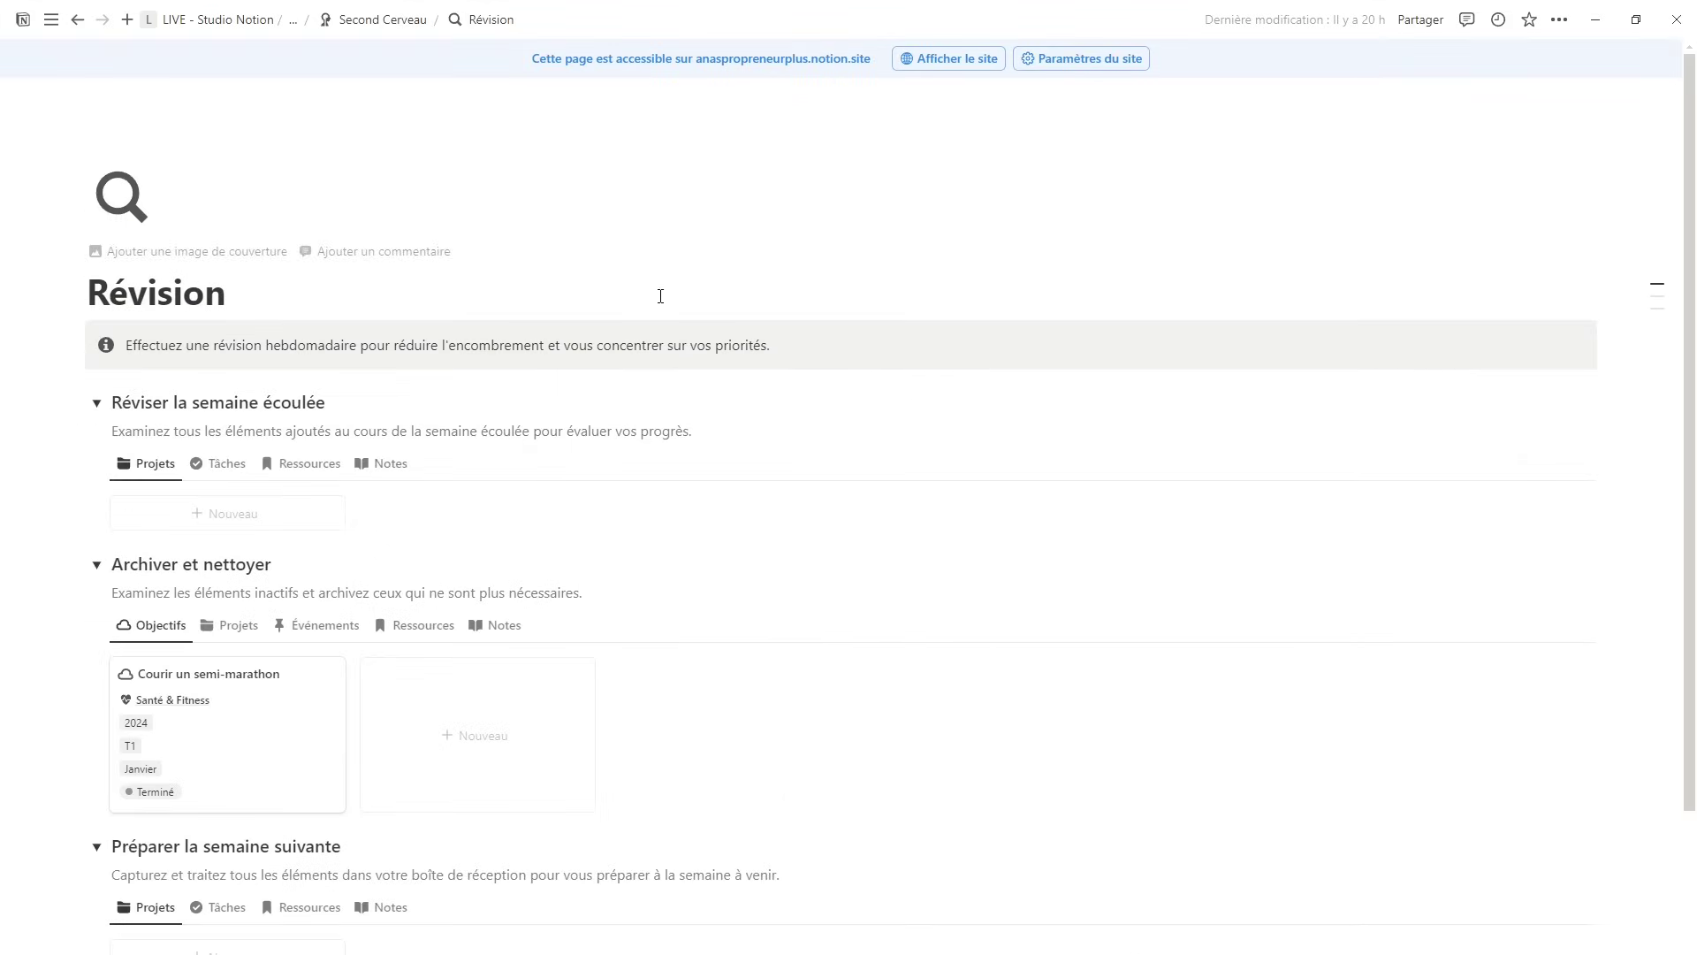
pyautogui.scroll(-1, 430, 330)
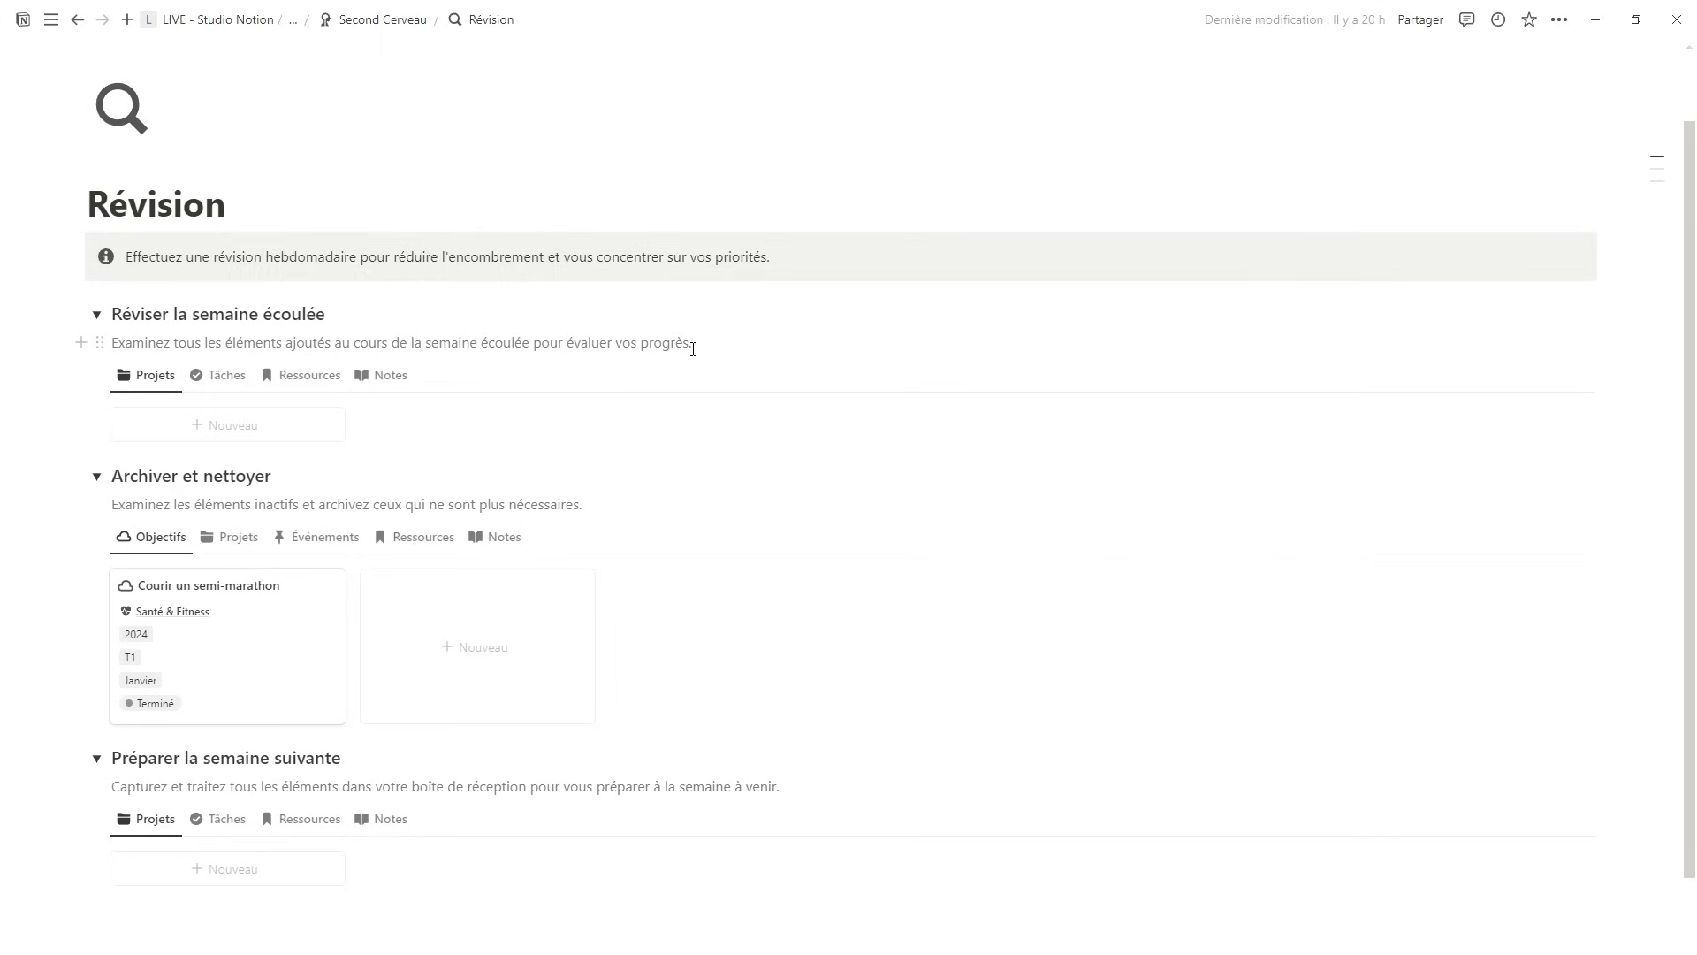
pyautogui.click(223, 375)
pyautogui.click(305, 375)
pyautogui.click(375, 379)
pyautogui.click(147, 375)
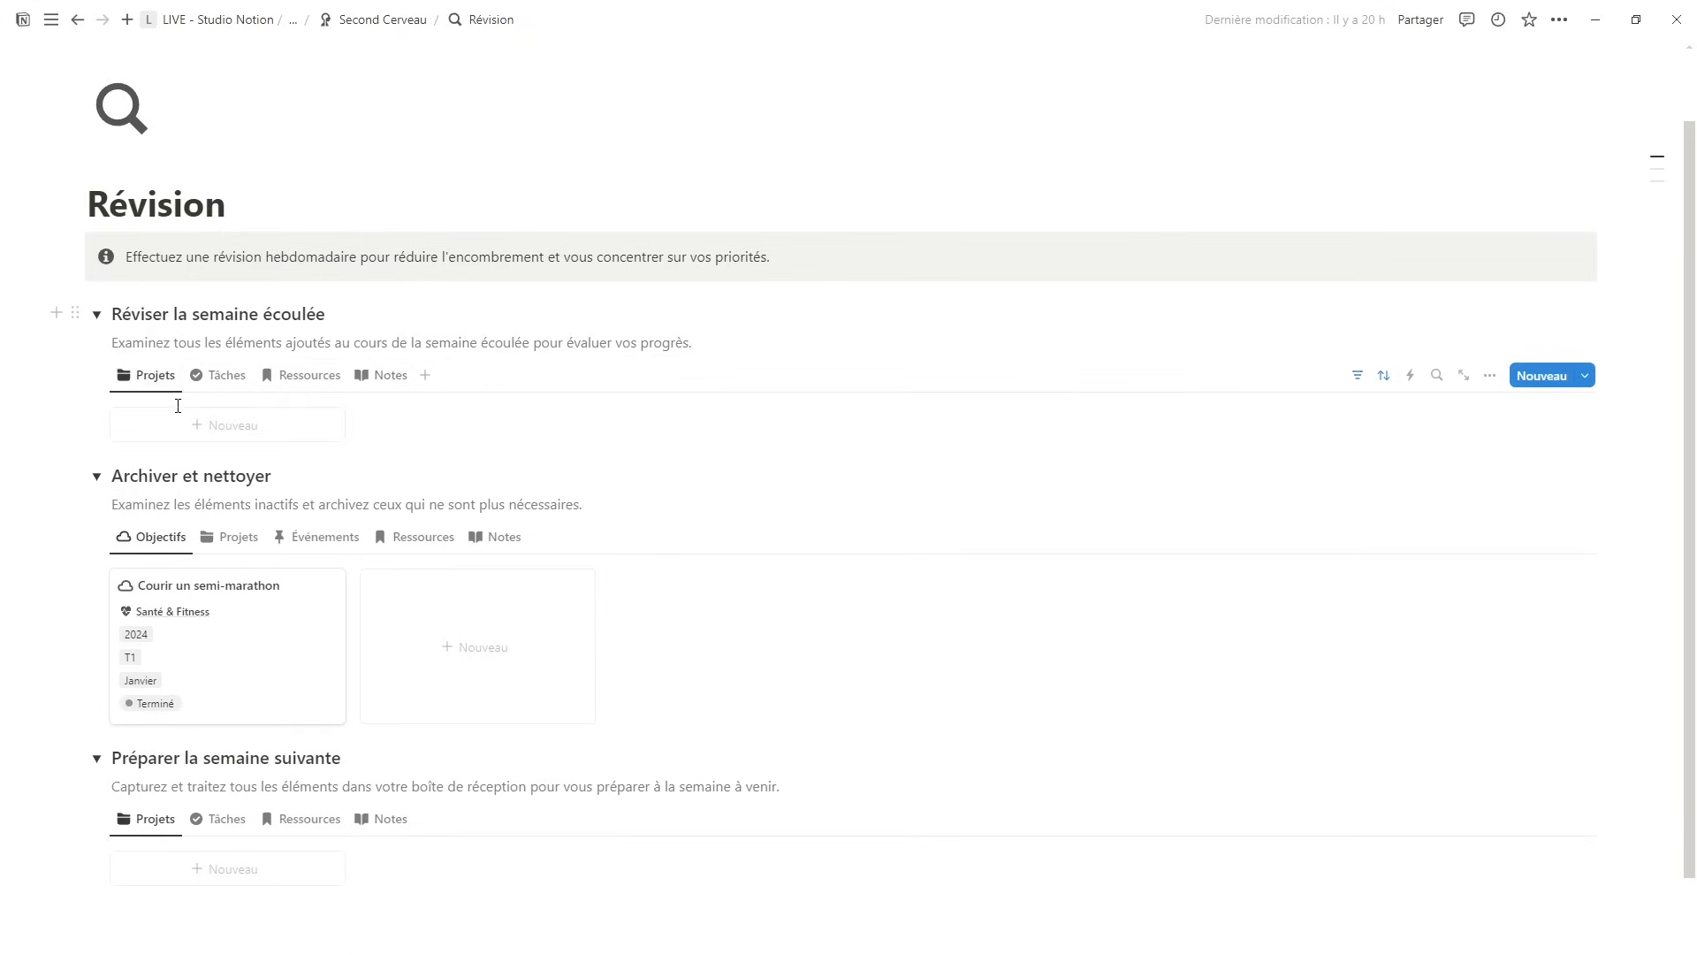
# - Examine the Archiver et nettoyer and Préparer la semaine suivante sections, and return to the Second Cerveau page
pyautogui.scroll(-1, 256, 492)
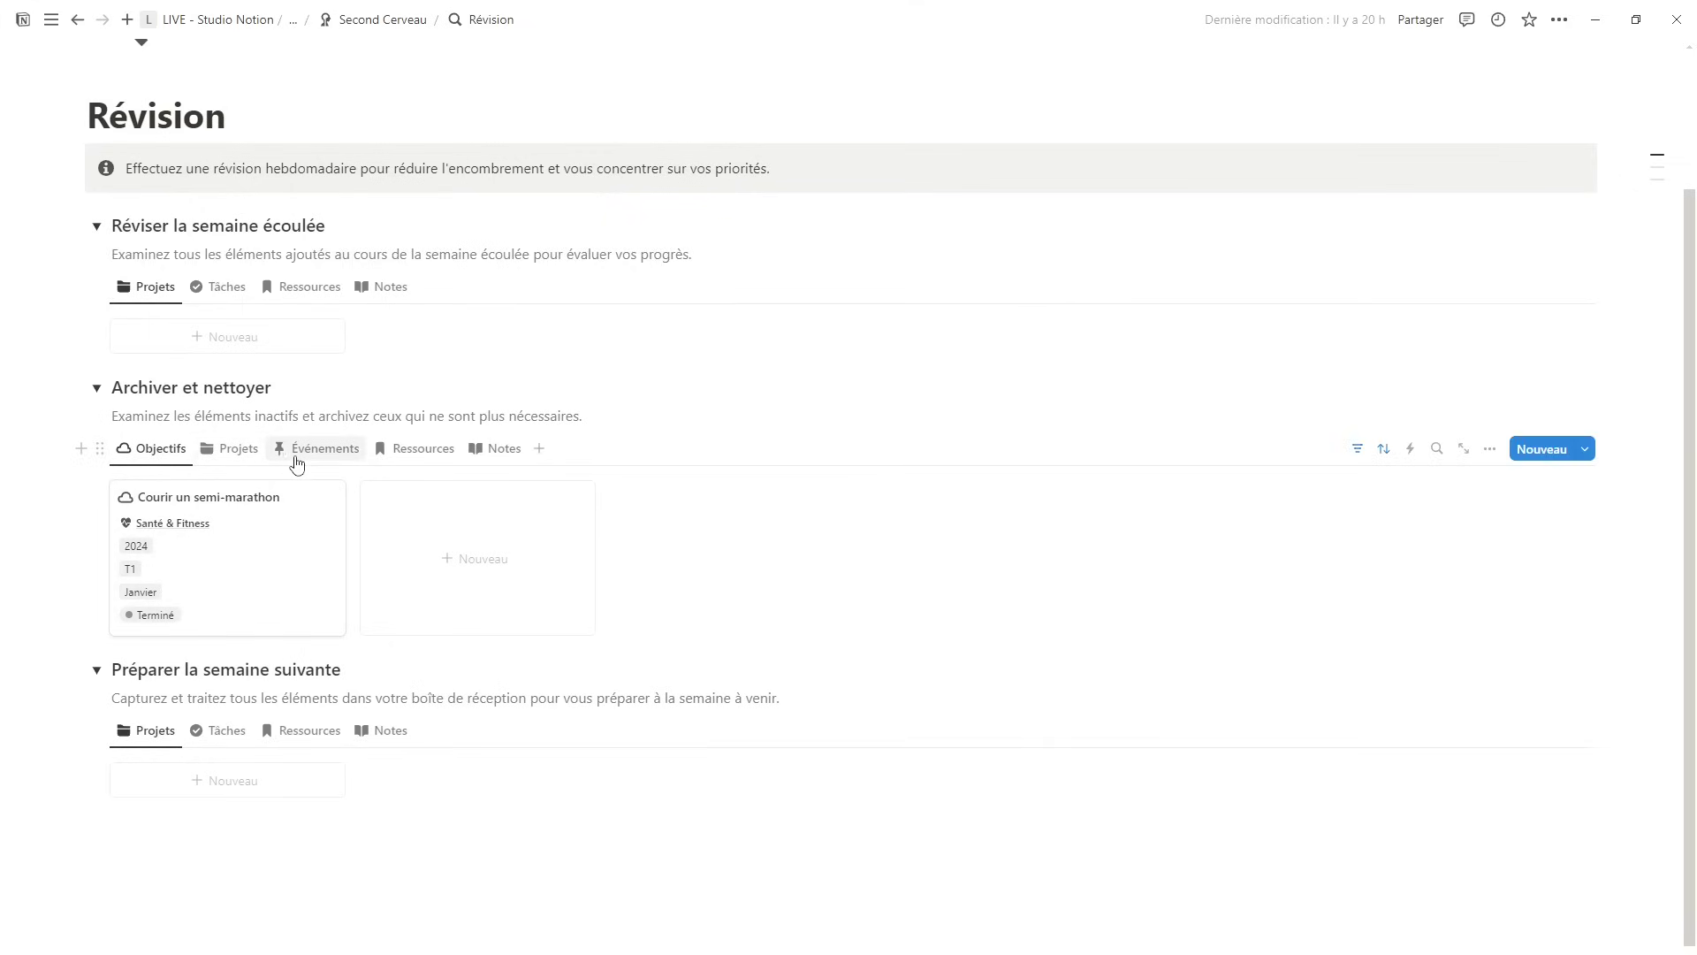
pyautogui.scroll(-1, 403, 456)
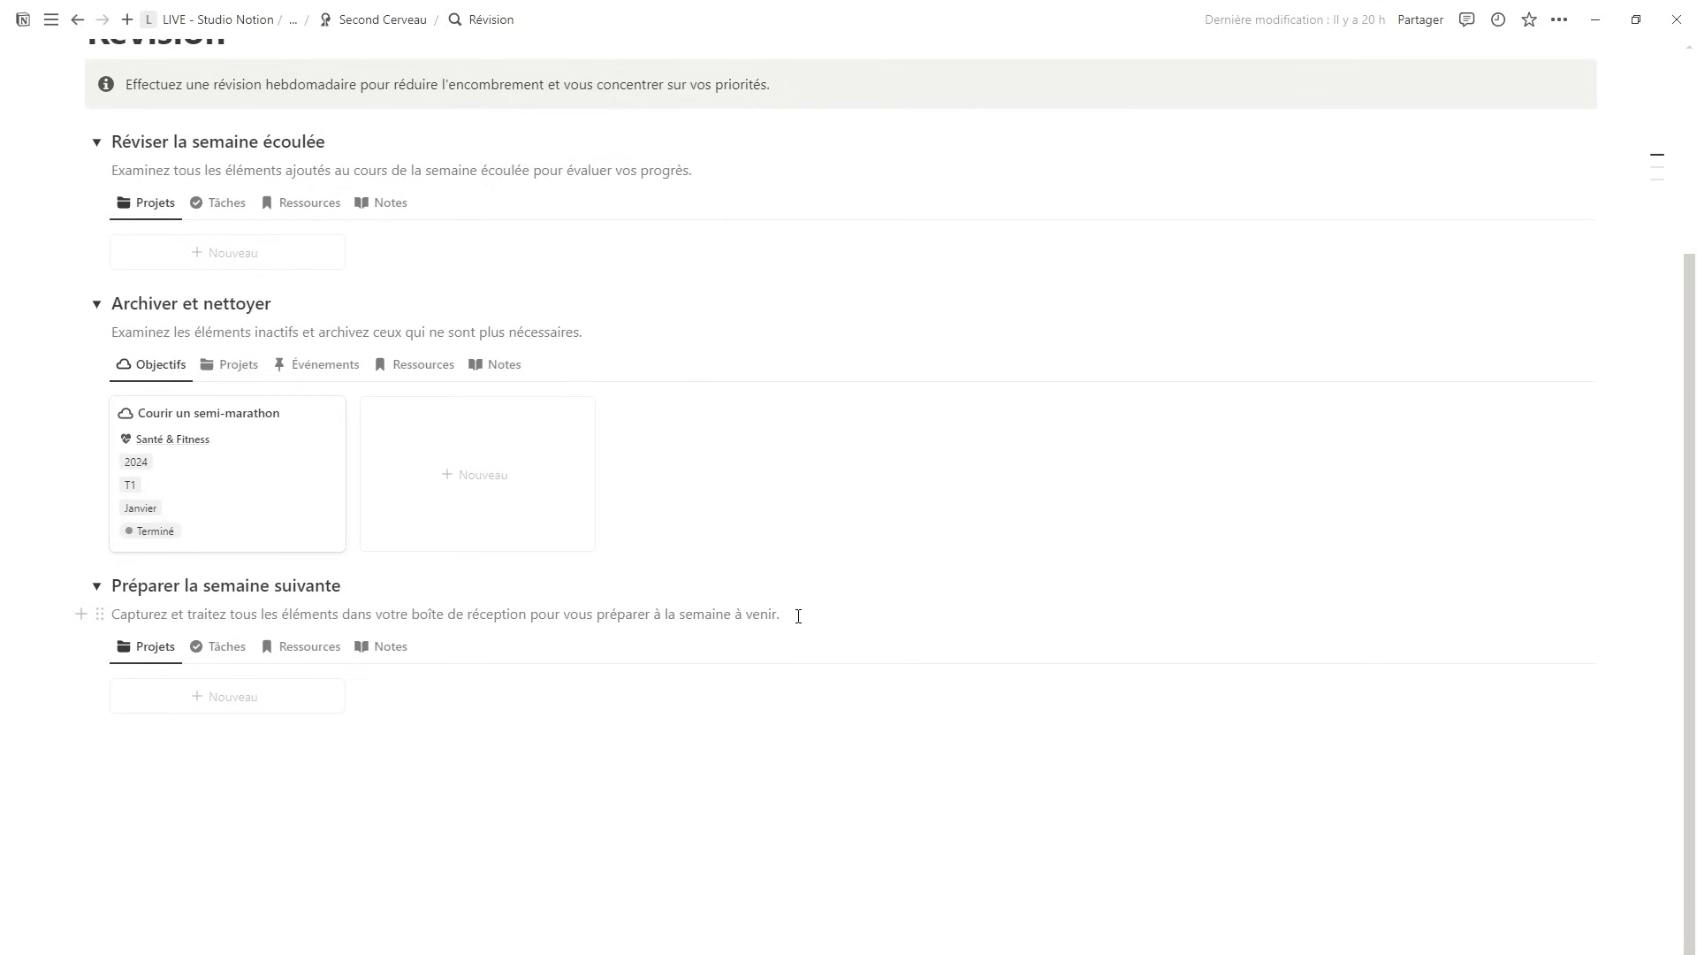
pyautogui.scroll(3, 795, 614)
pyautogui.hotkey('ctrl', '[')
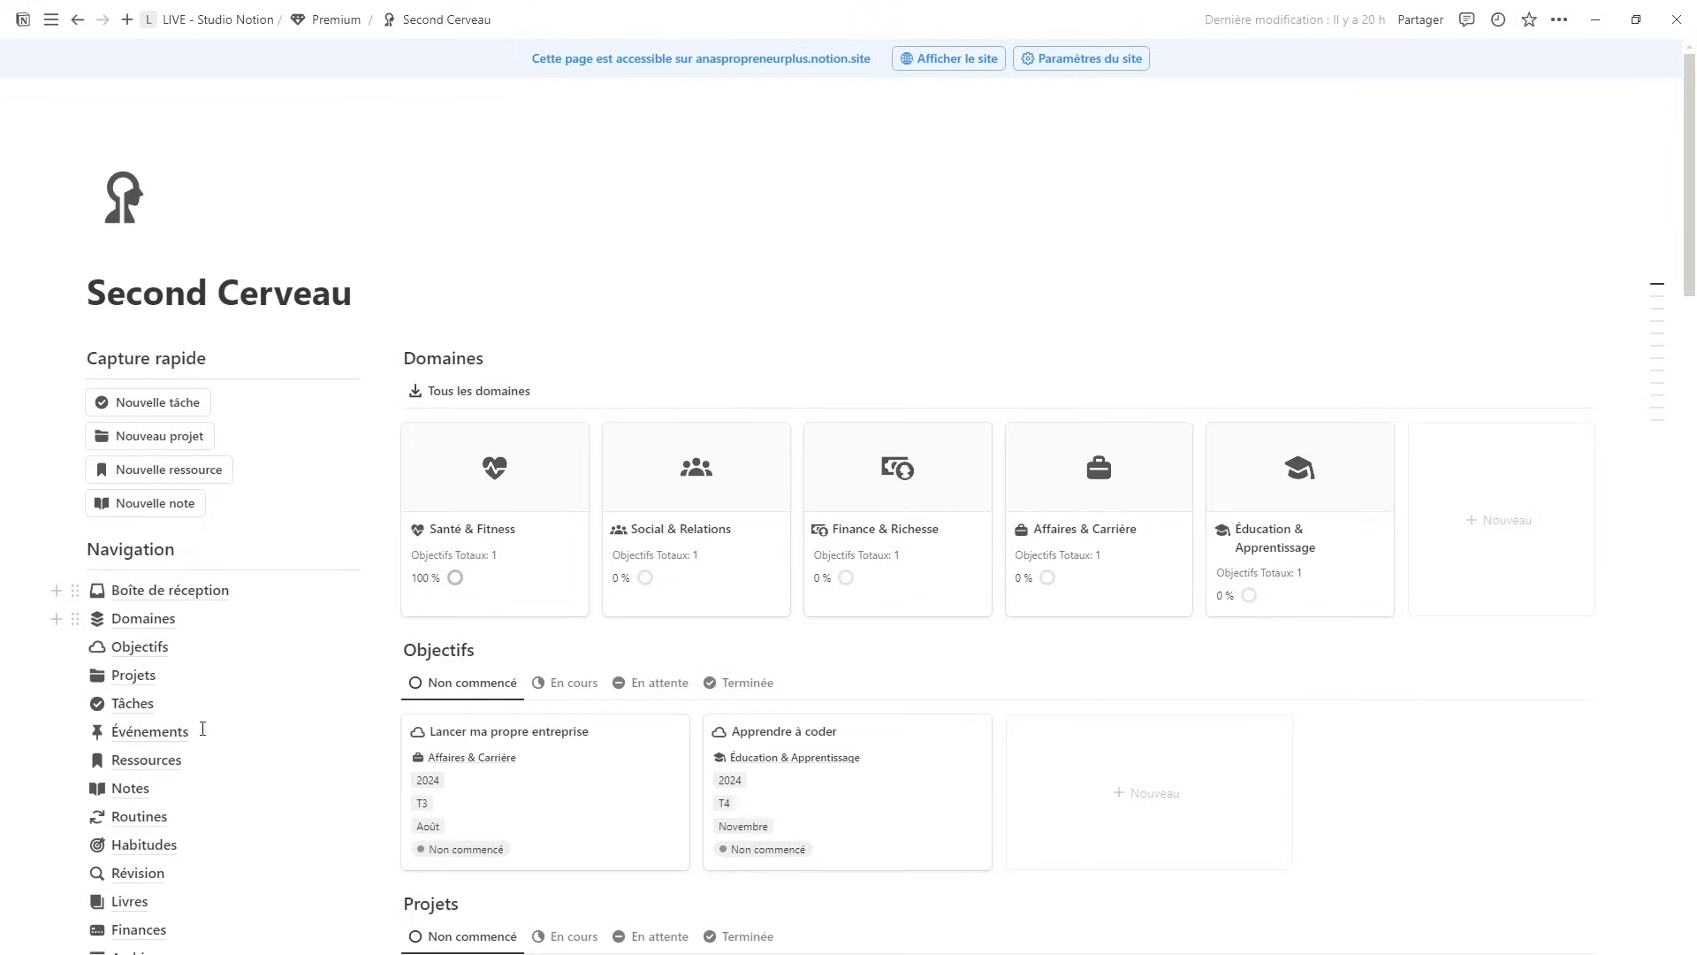
# - Open the Archive page and look through its Projets, Tâches, Objectifs, Événements and Ressources views
pyautogui.click(141, 950)
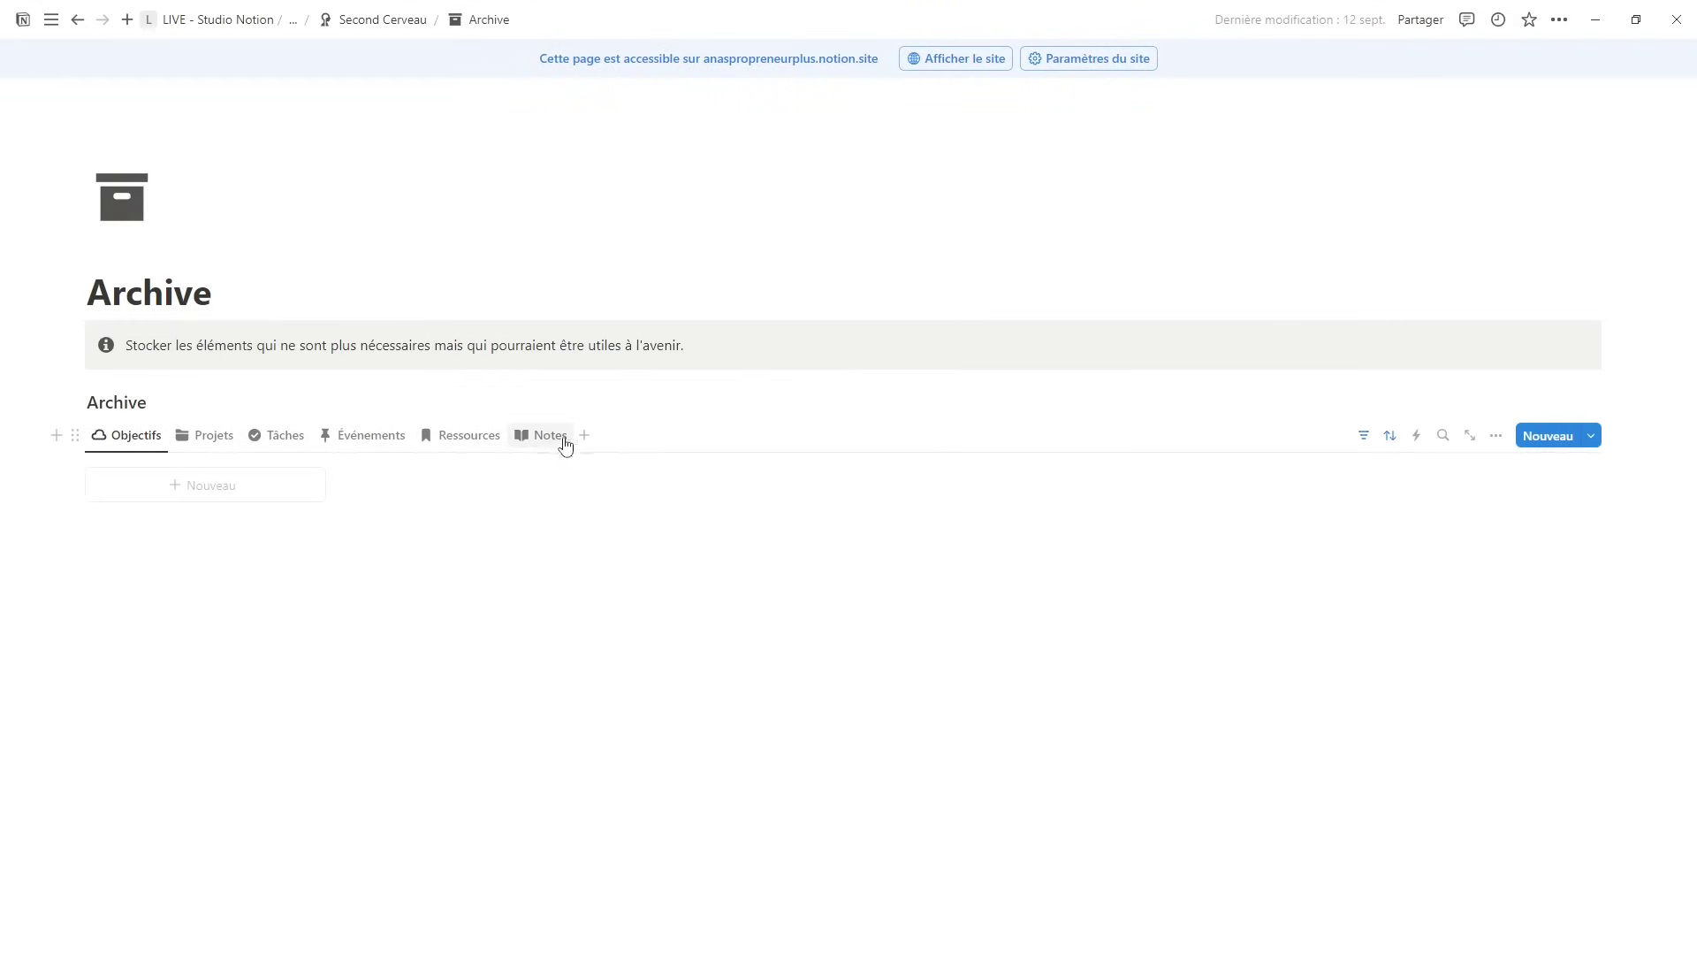
pyautogui.click(235, 444)
pyautogui.click(284, 442)
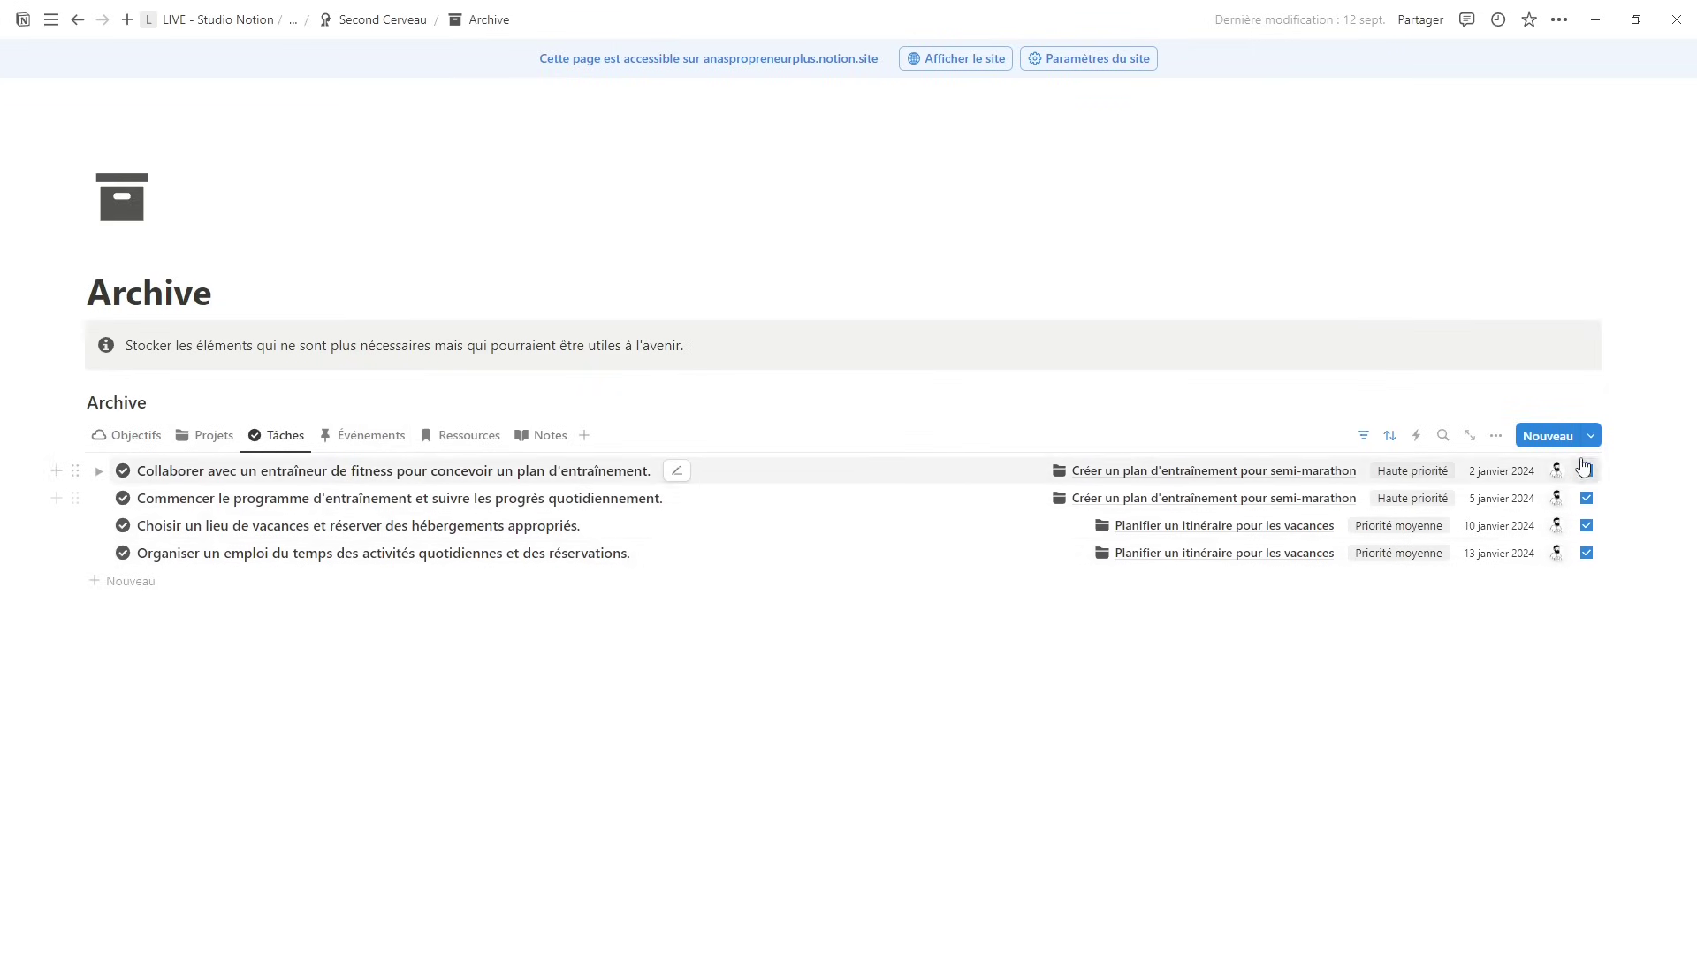
pyautogui.click(121, 435)
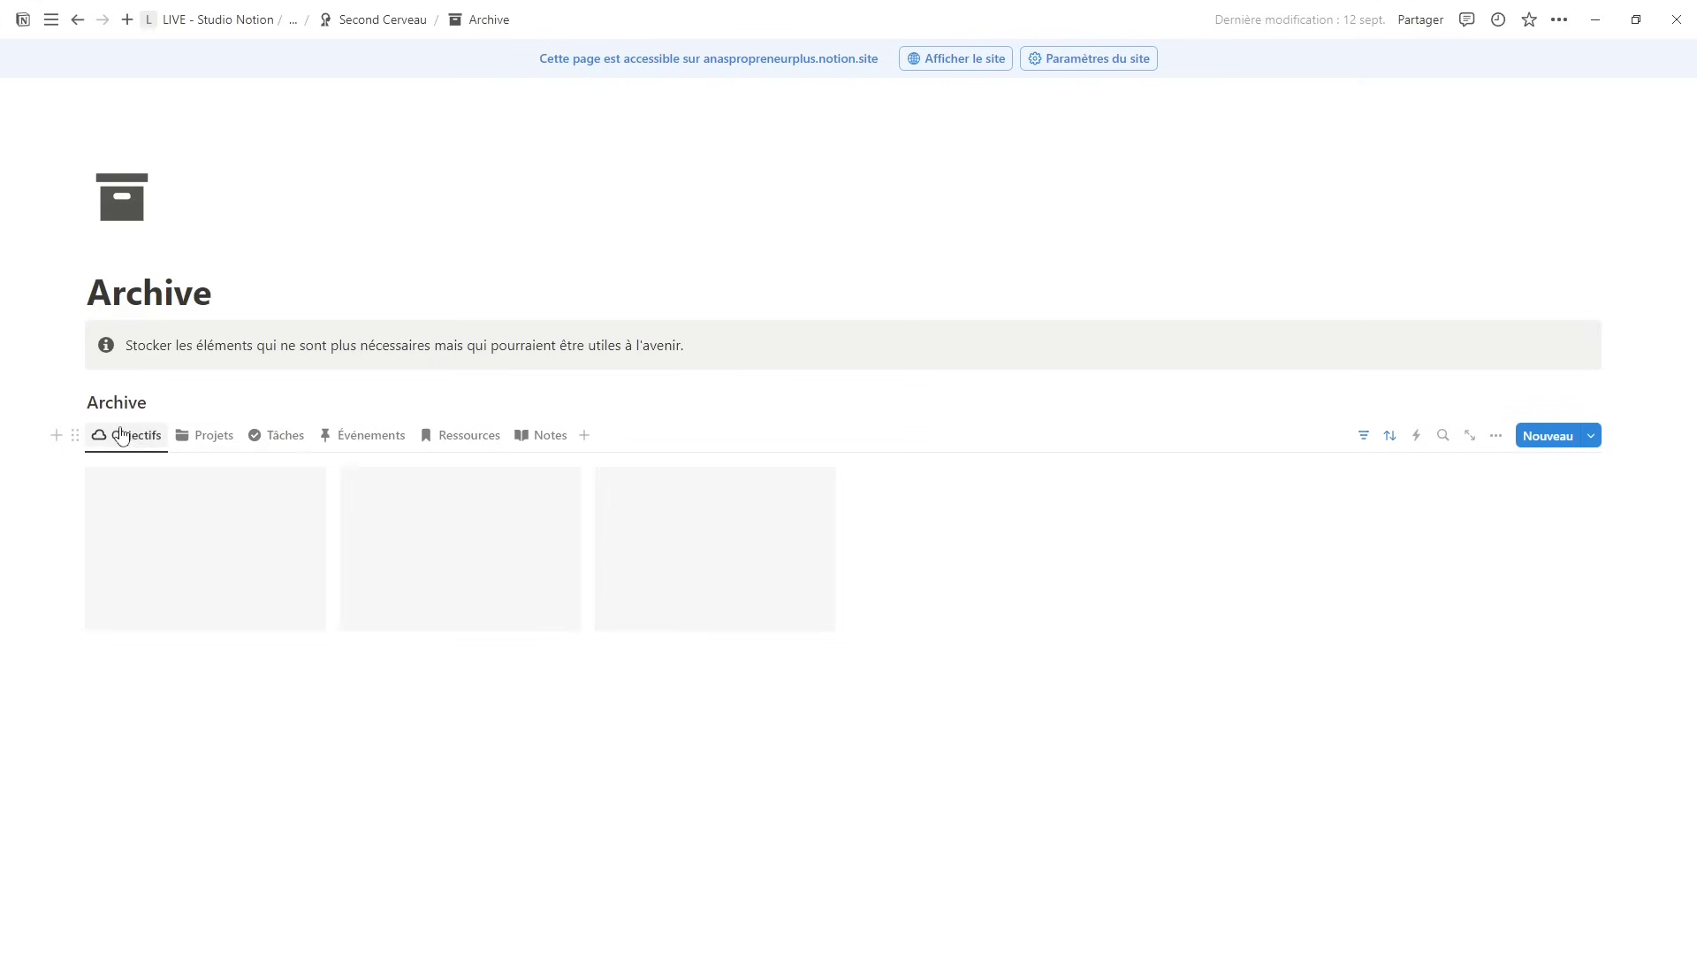
pyautogui.click(343, 438)
pyautogui.click(288, 442)
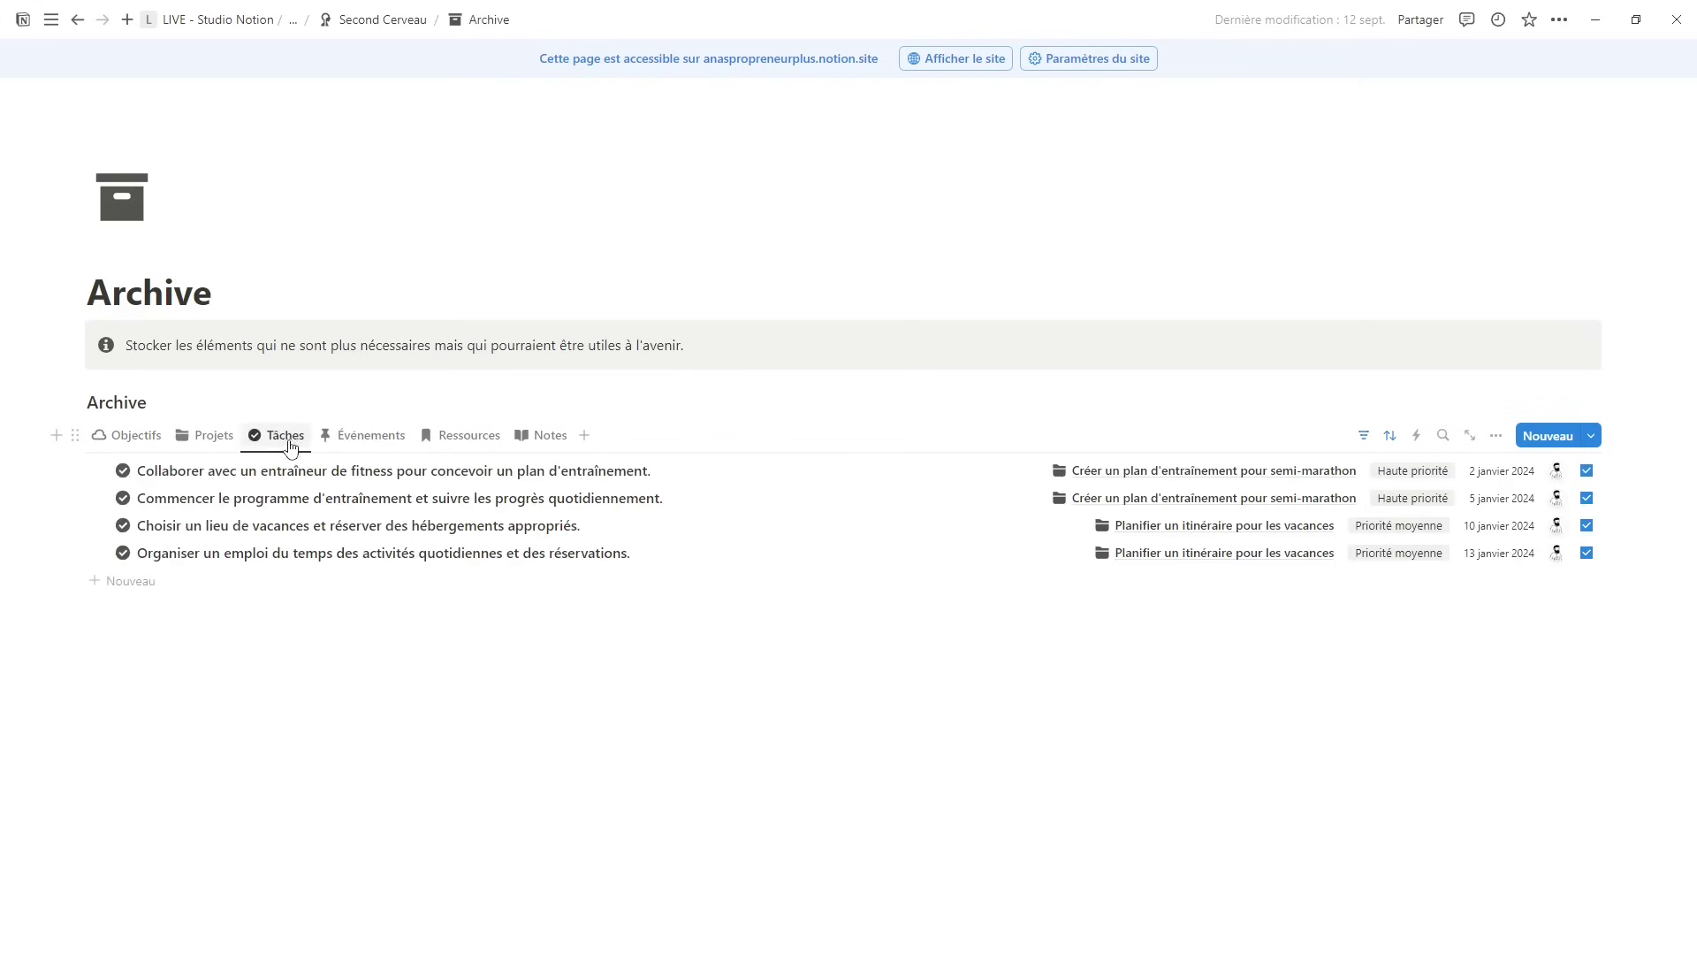
pyautogui.click(486, 440)
# - Leave the archive, view the Bases de données page with the template's source databases, and return to Second Cerveau
pyautogui.hotkey('ctrl', '[')
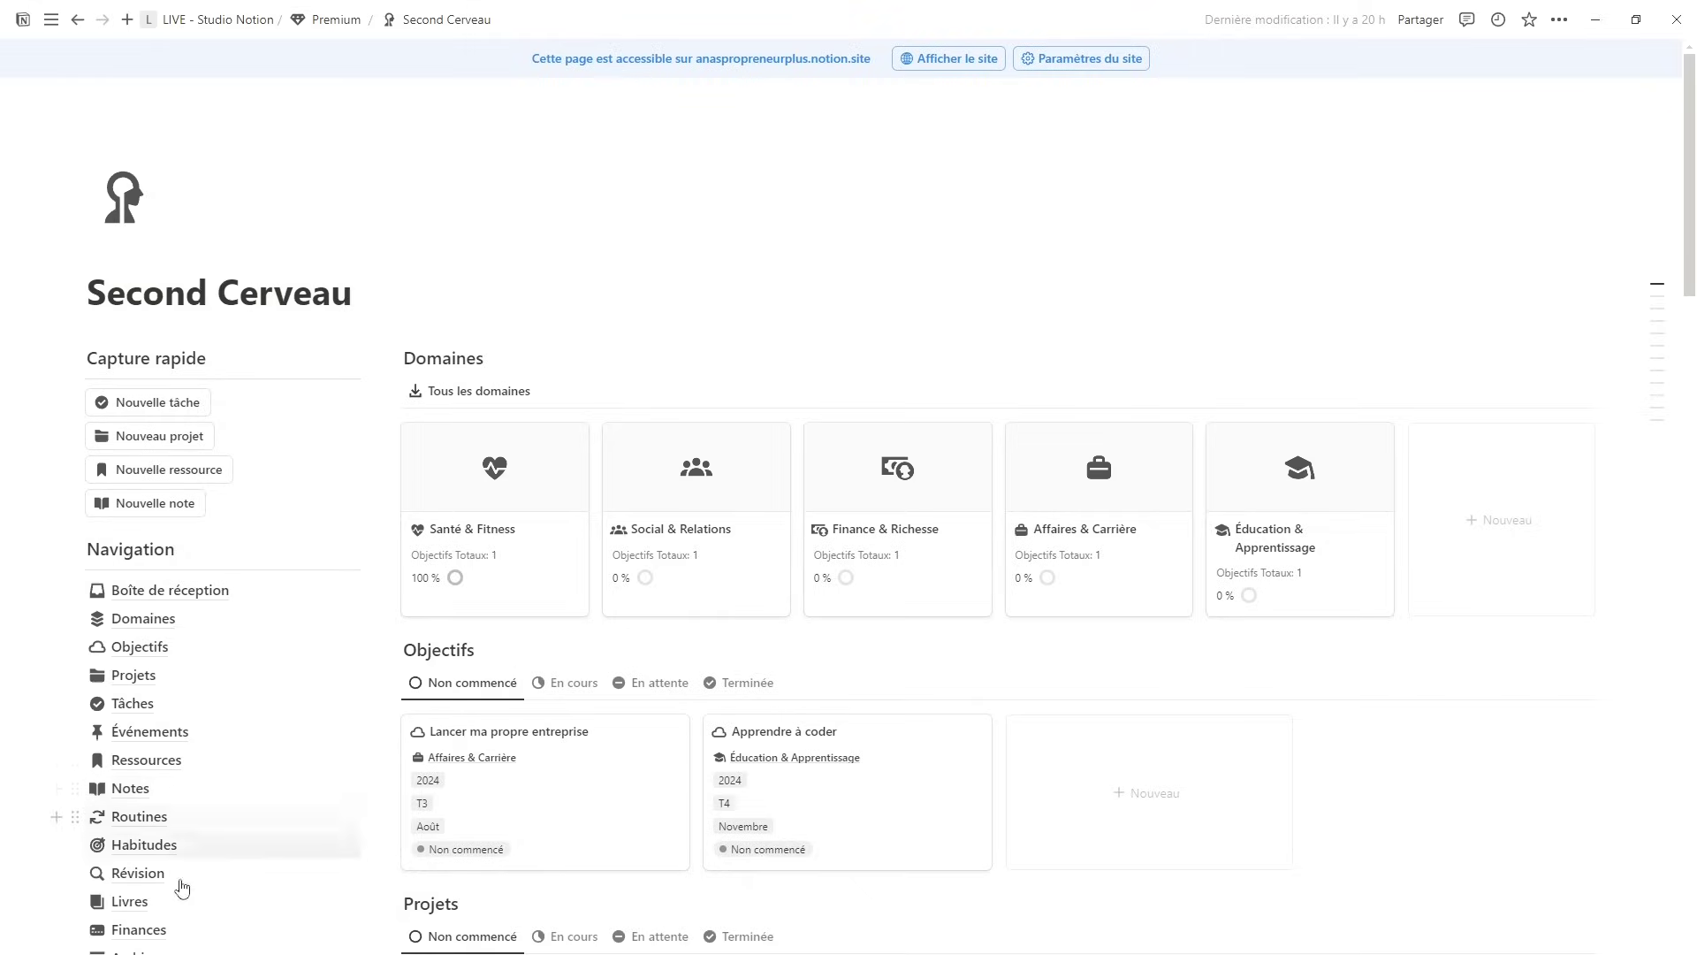
pyautogui.hotkey('ctrl', ']')
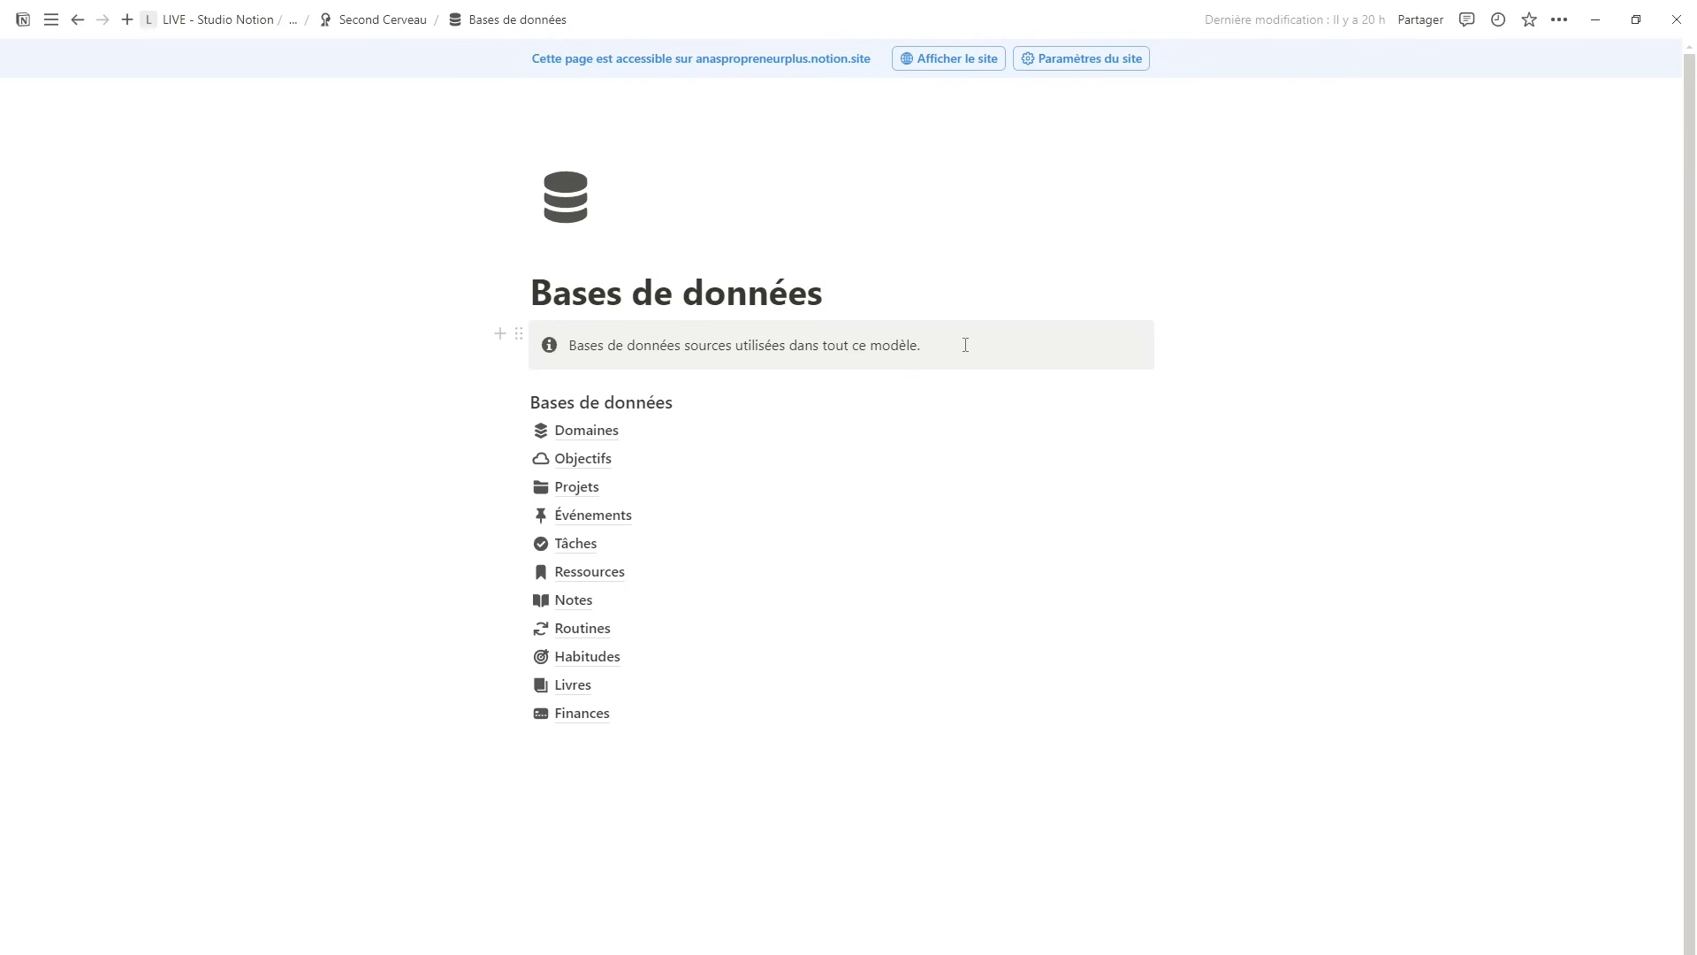
pyautogui.hotkey('ctrl', '[')
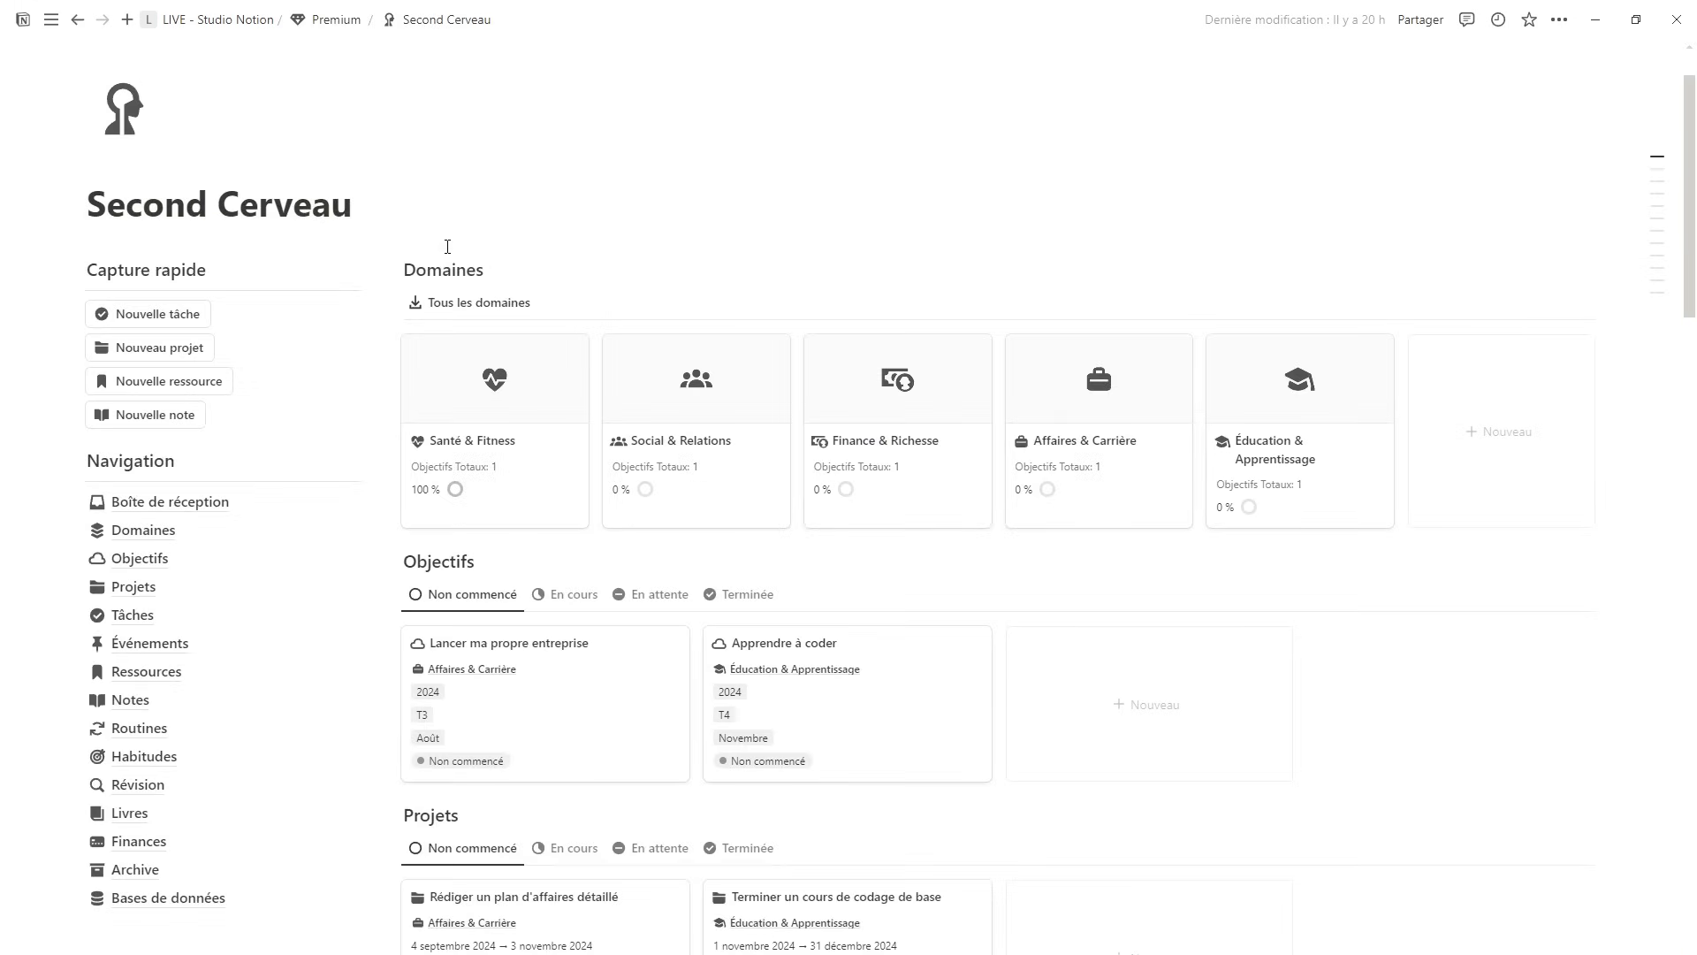
# - Examine the Second Cerveau dashboard sections from Domaines through Notes, including the project timeline and the task and event calendars
pyautogui.scroll(-1, 498, 263)
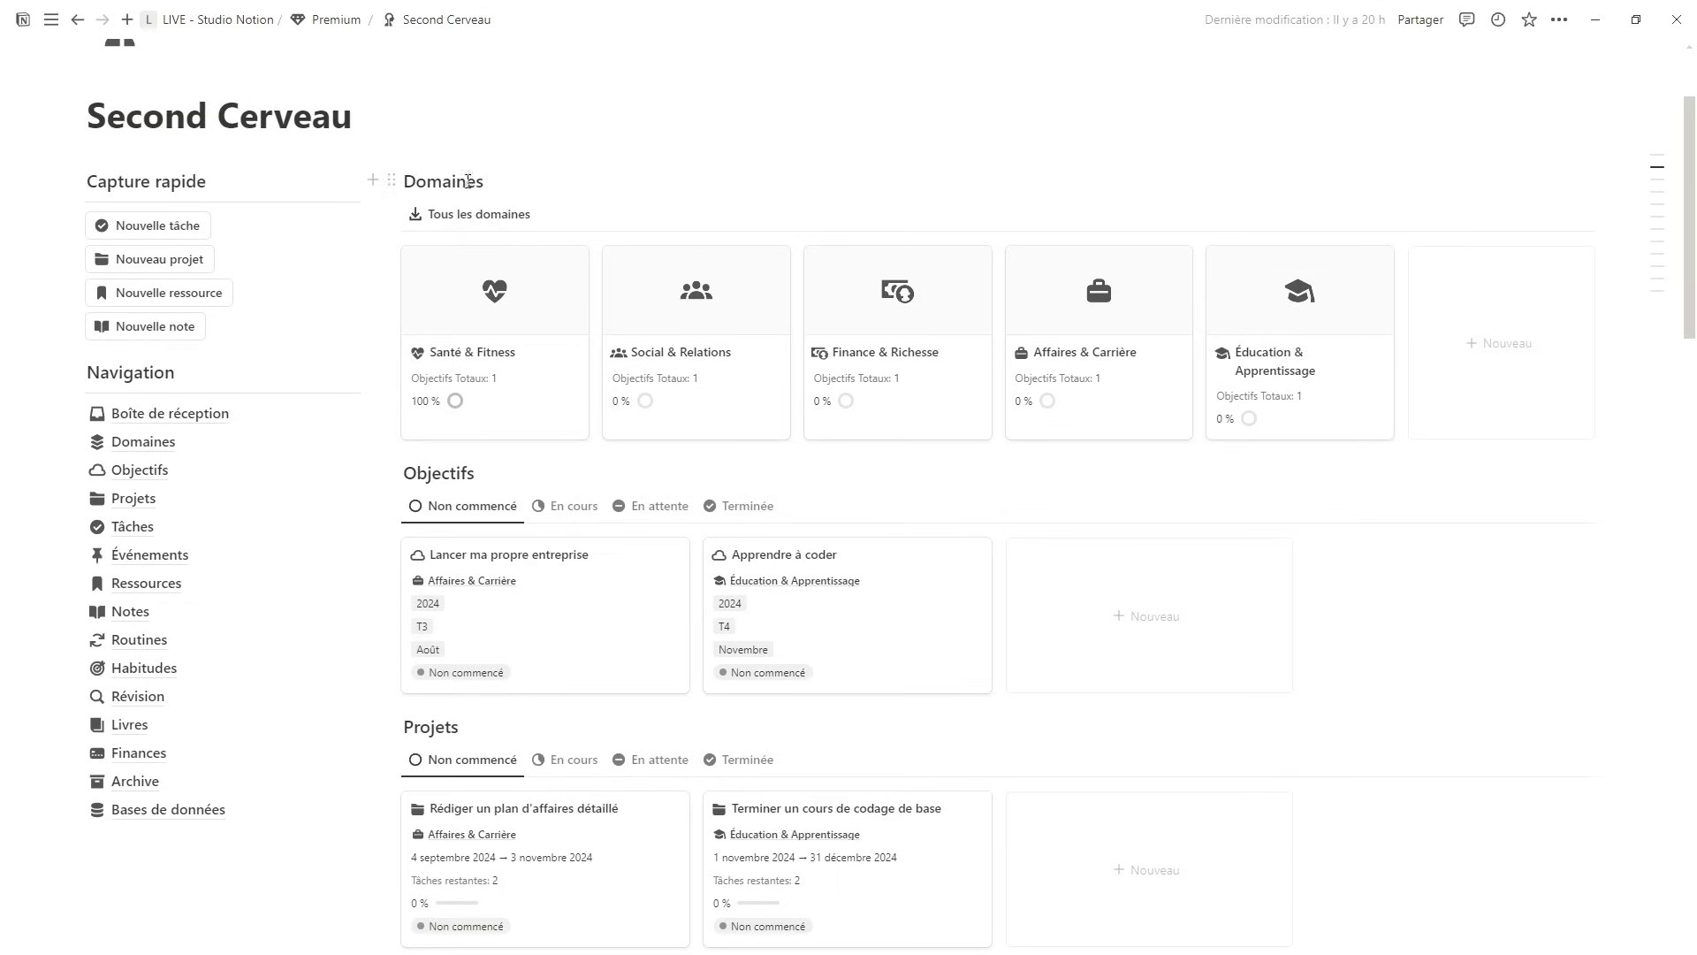
pyautogui.scroll(-1, 645, 337)
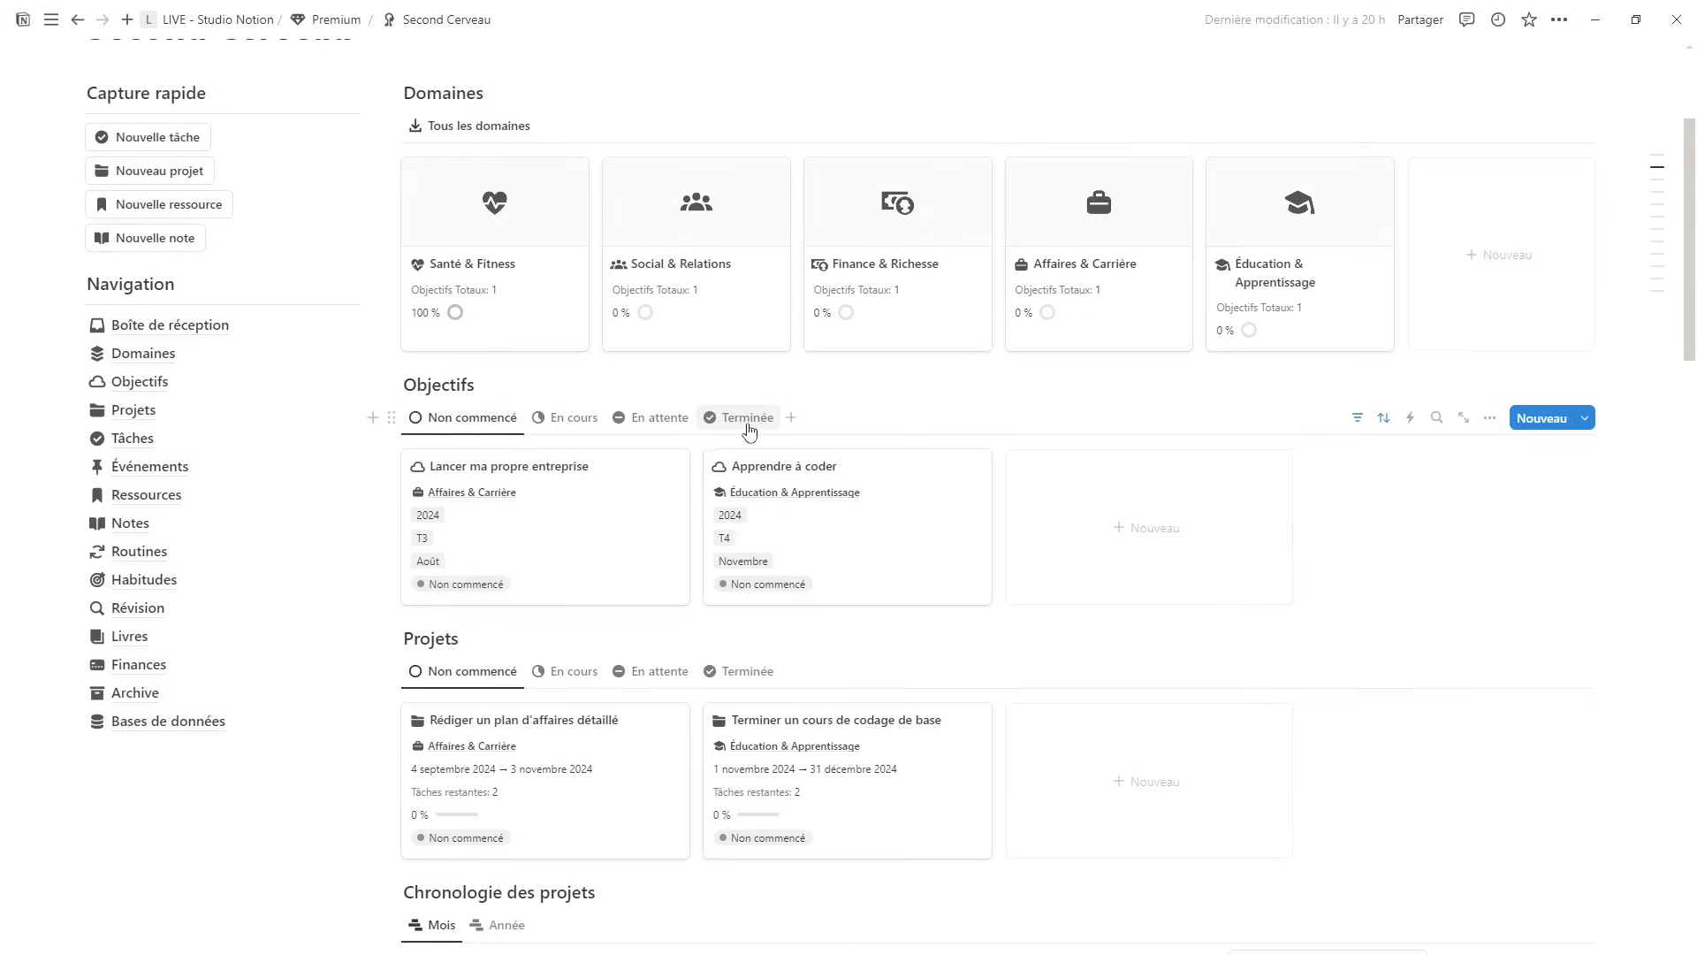
pyautogui.scroll(-1, 820, 433)
pyautogui.scroll(-1, 619, 442)
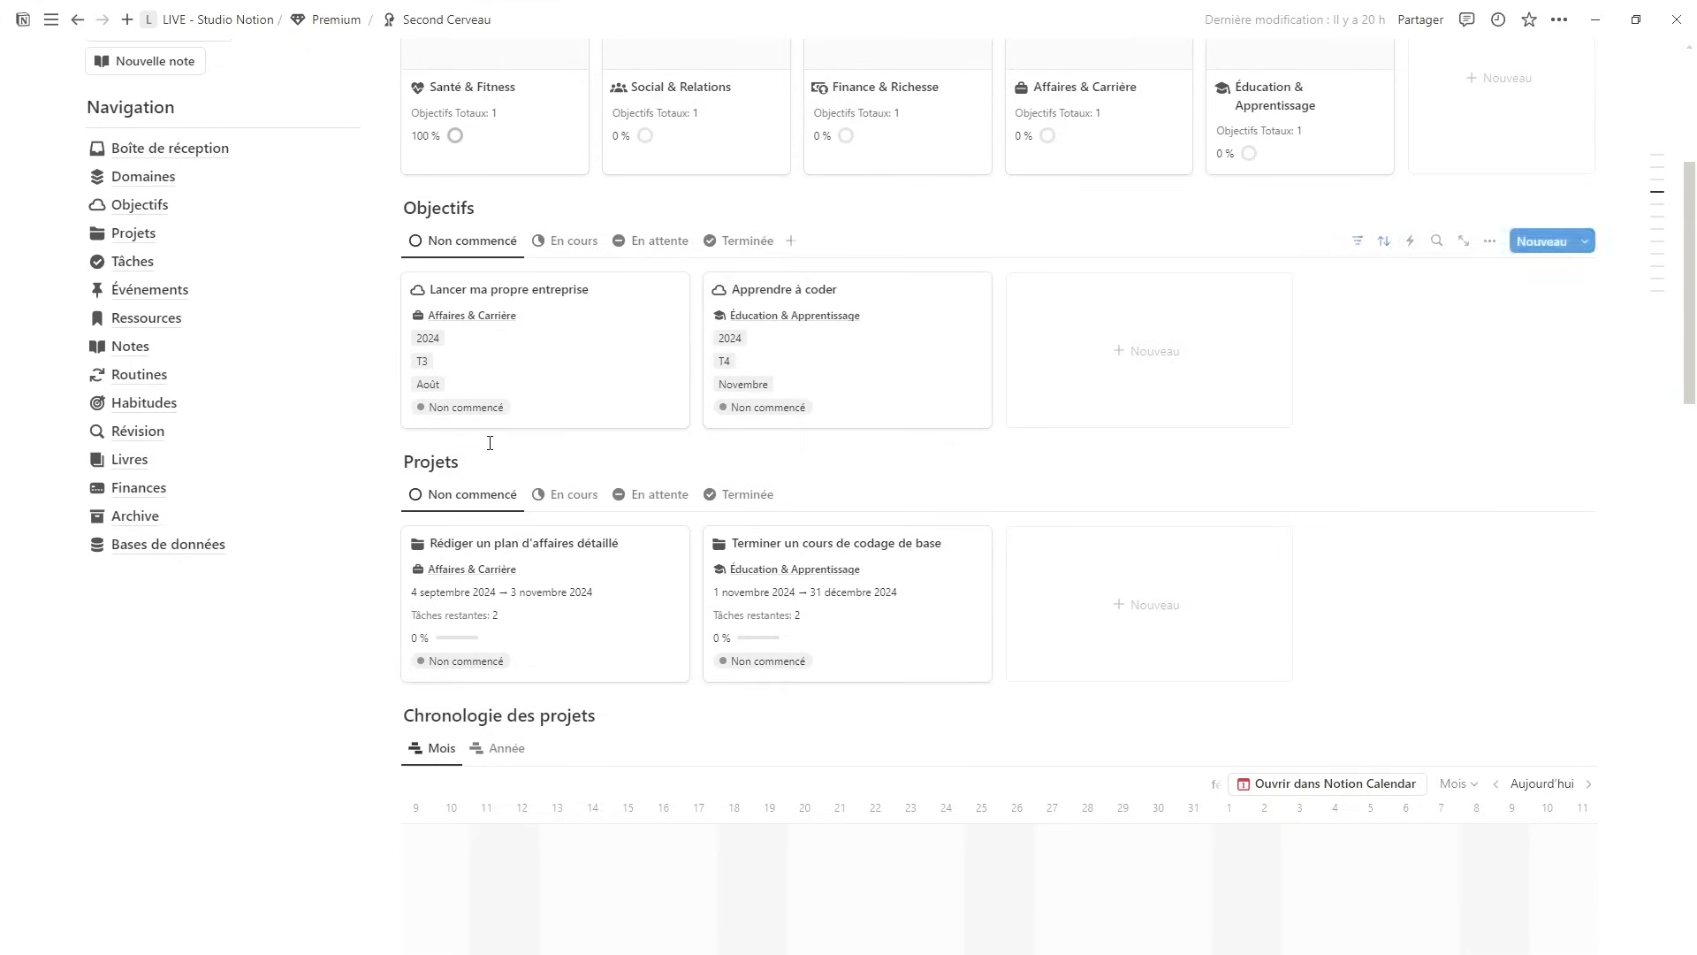
pyautogui.scroll(-2, 495, 530)
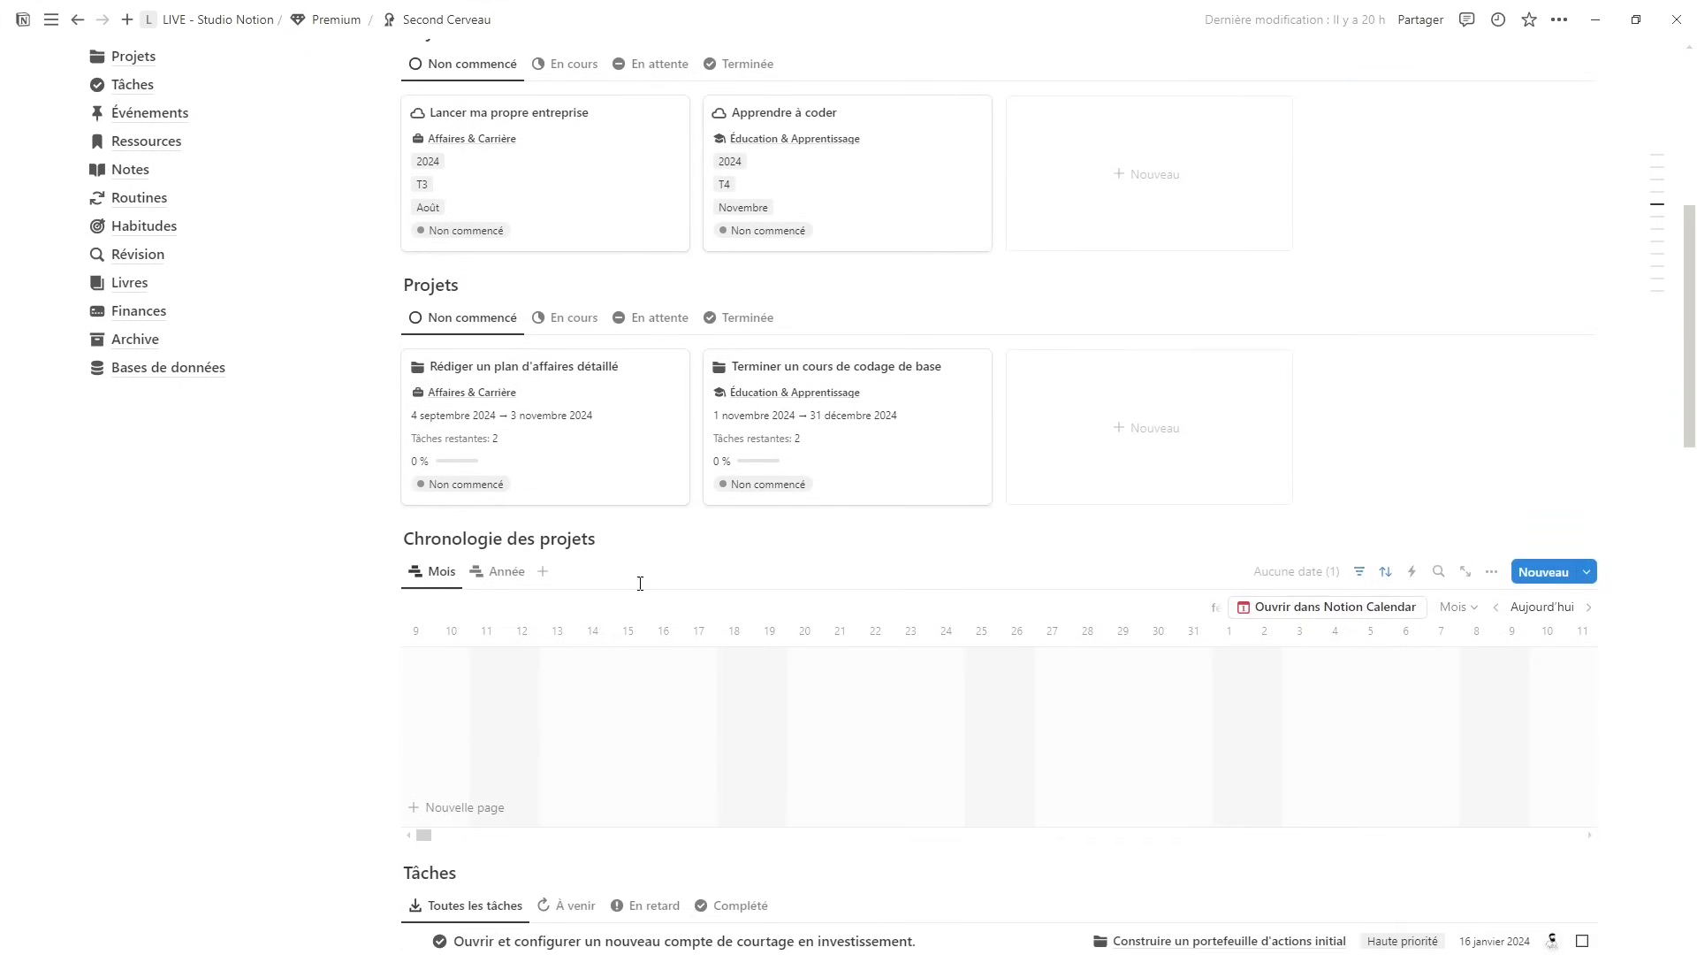
pyautogui.scroll(-1, 642, 512)
pyautogui.scroll(-5, 643, 512)
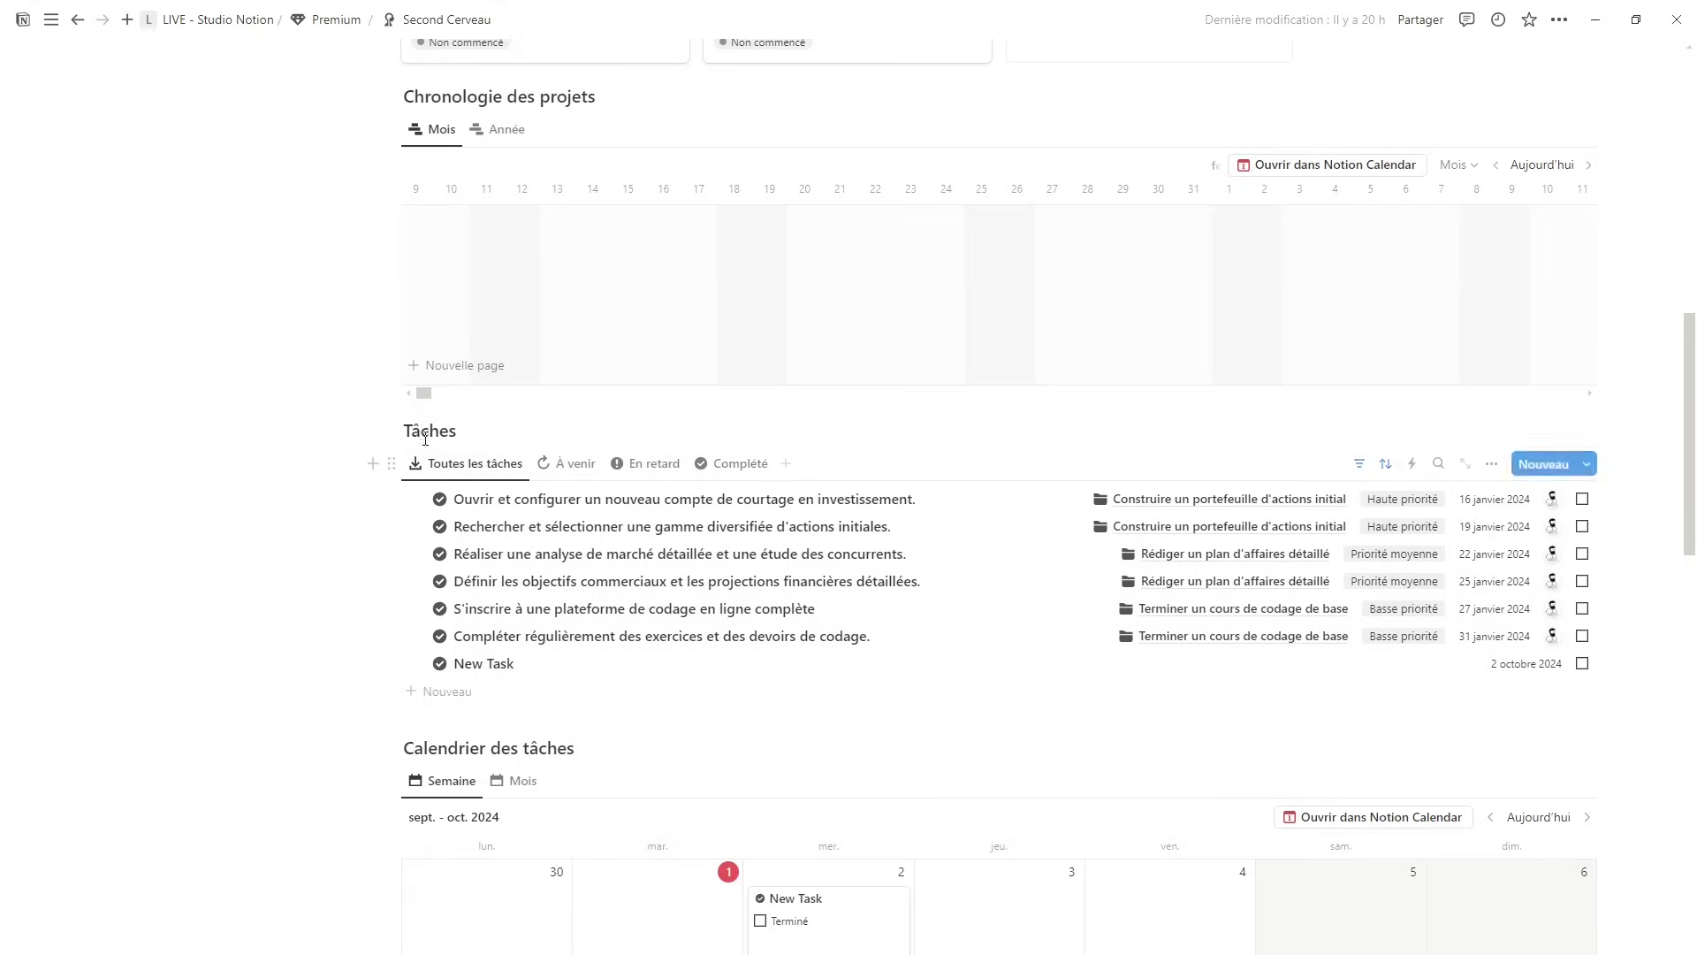
pyautogui.scroll(-2, 459, 445)
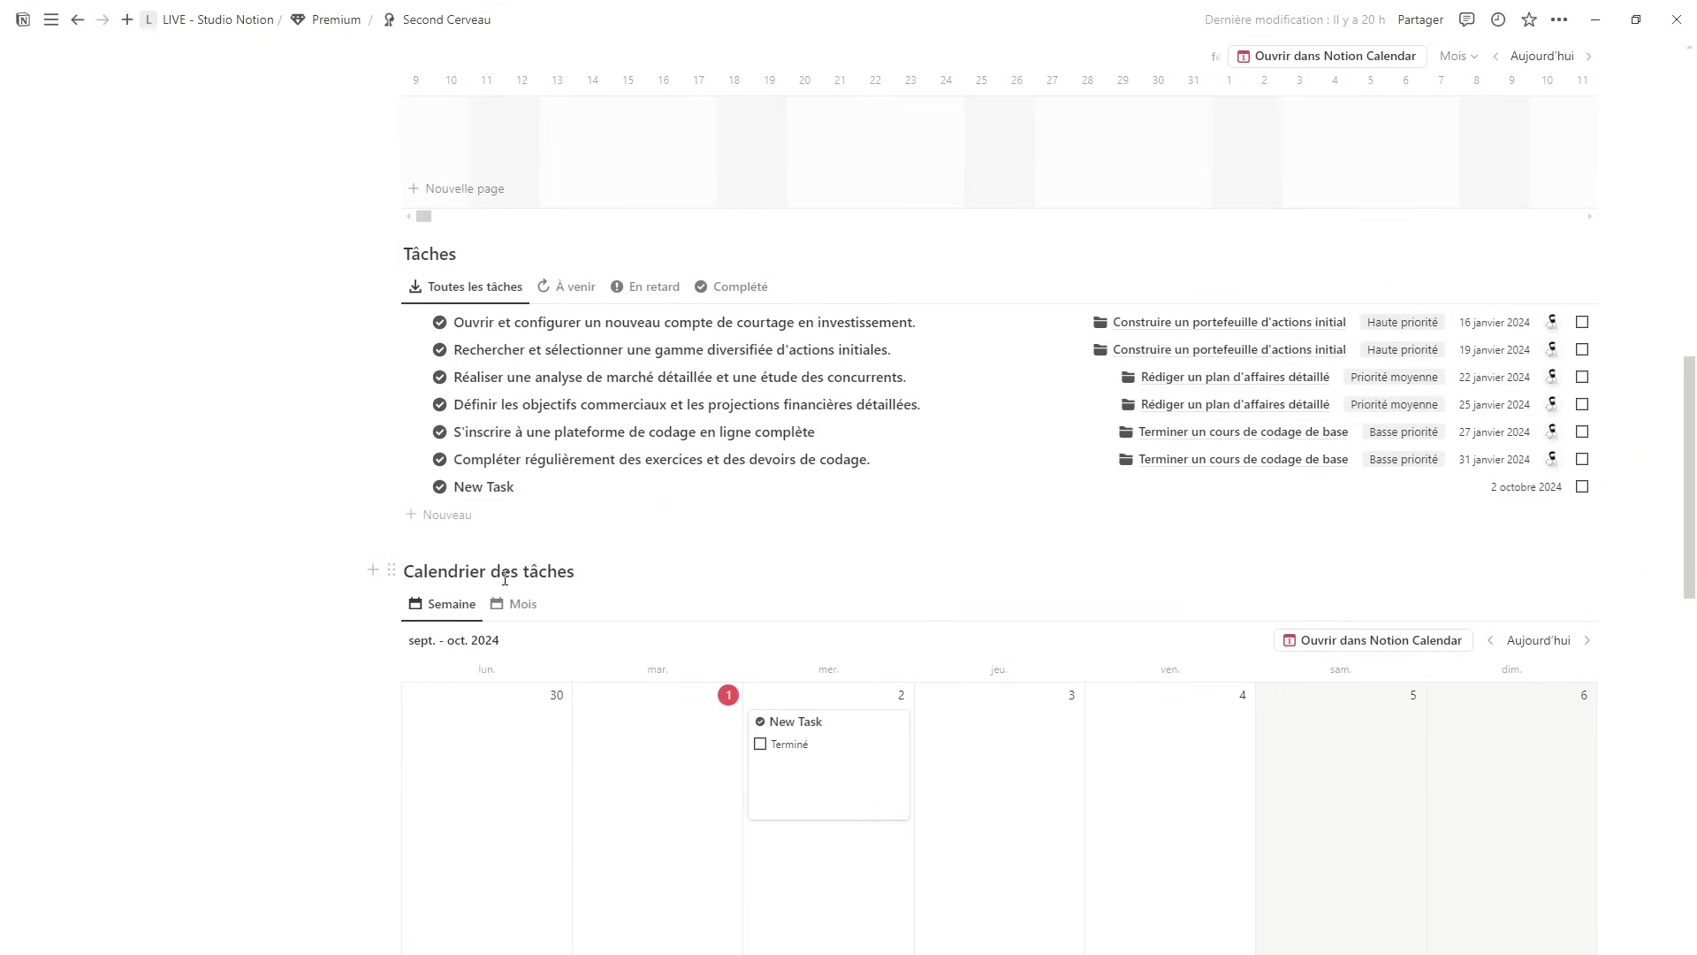
pyautogui.scroll(-7, 504, 579)
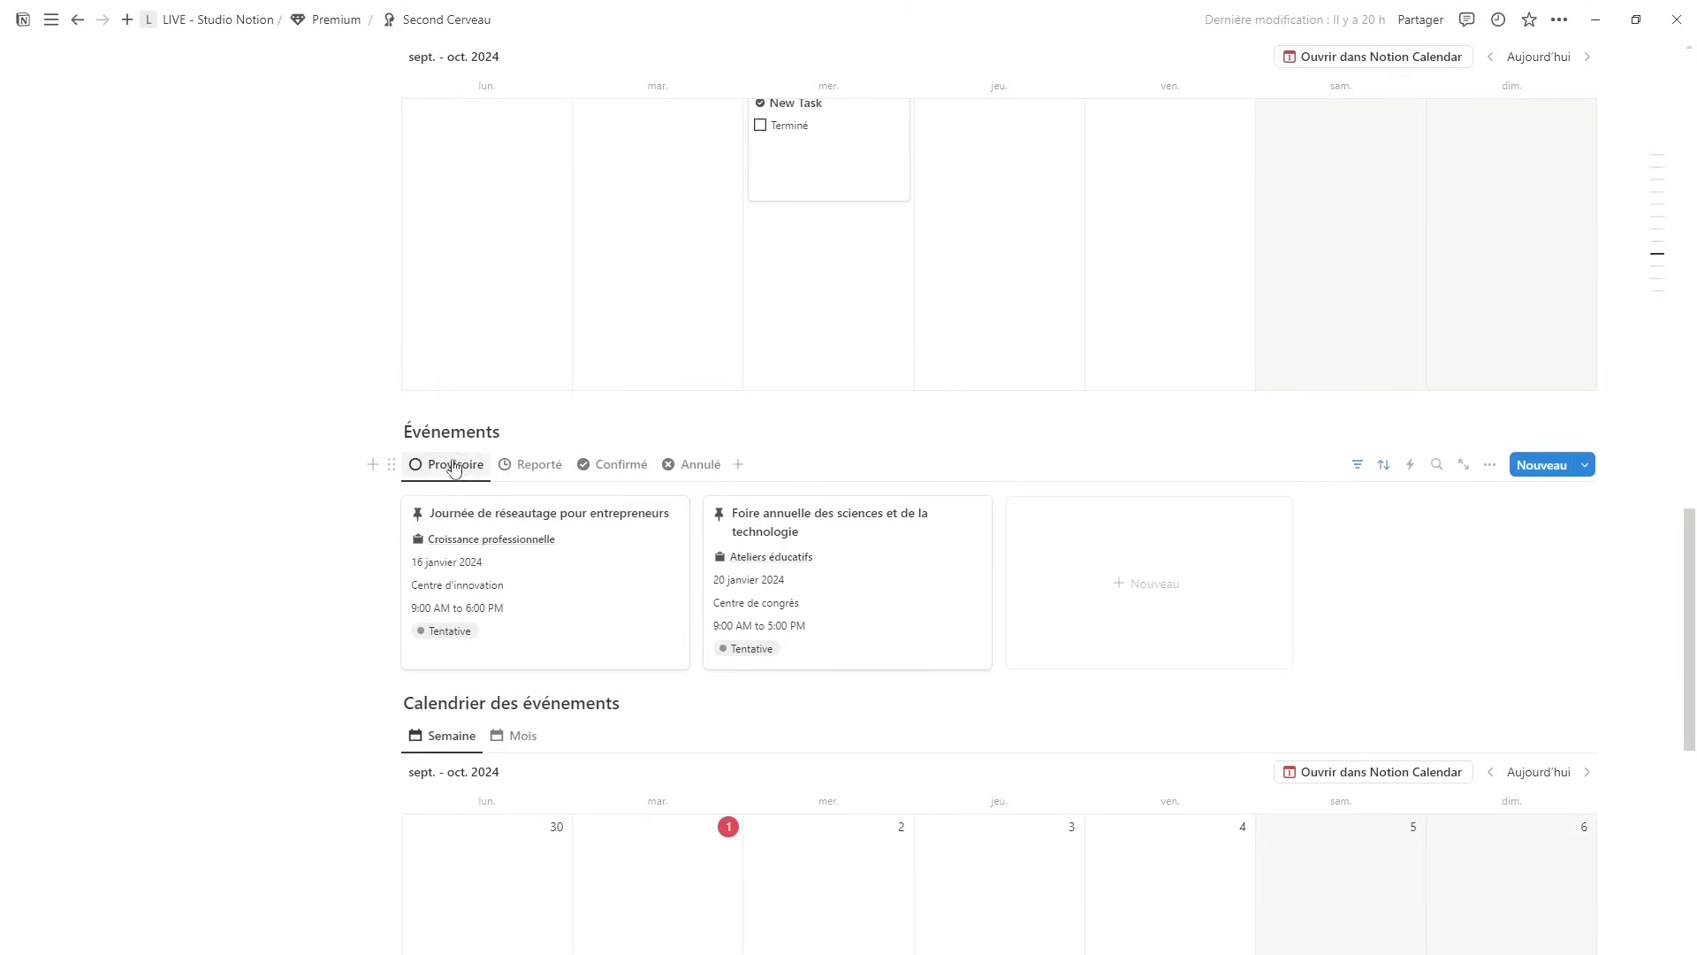
pyautogui.scroll(-2, 695, 479)
pyautogui.scroll(-2, 696, 479)
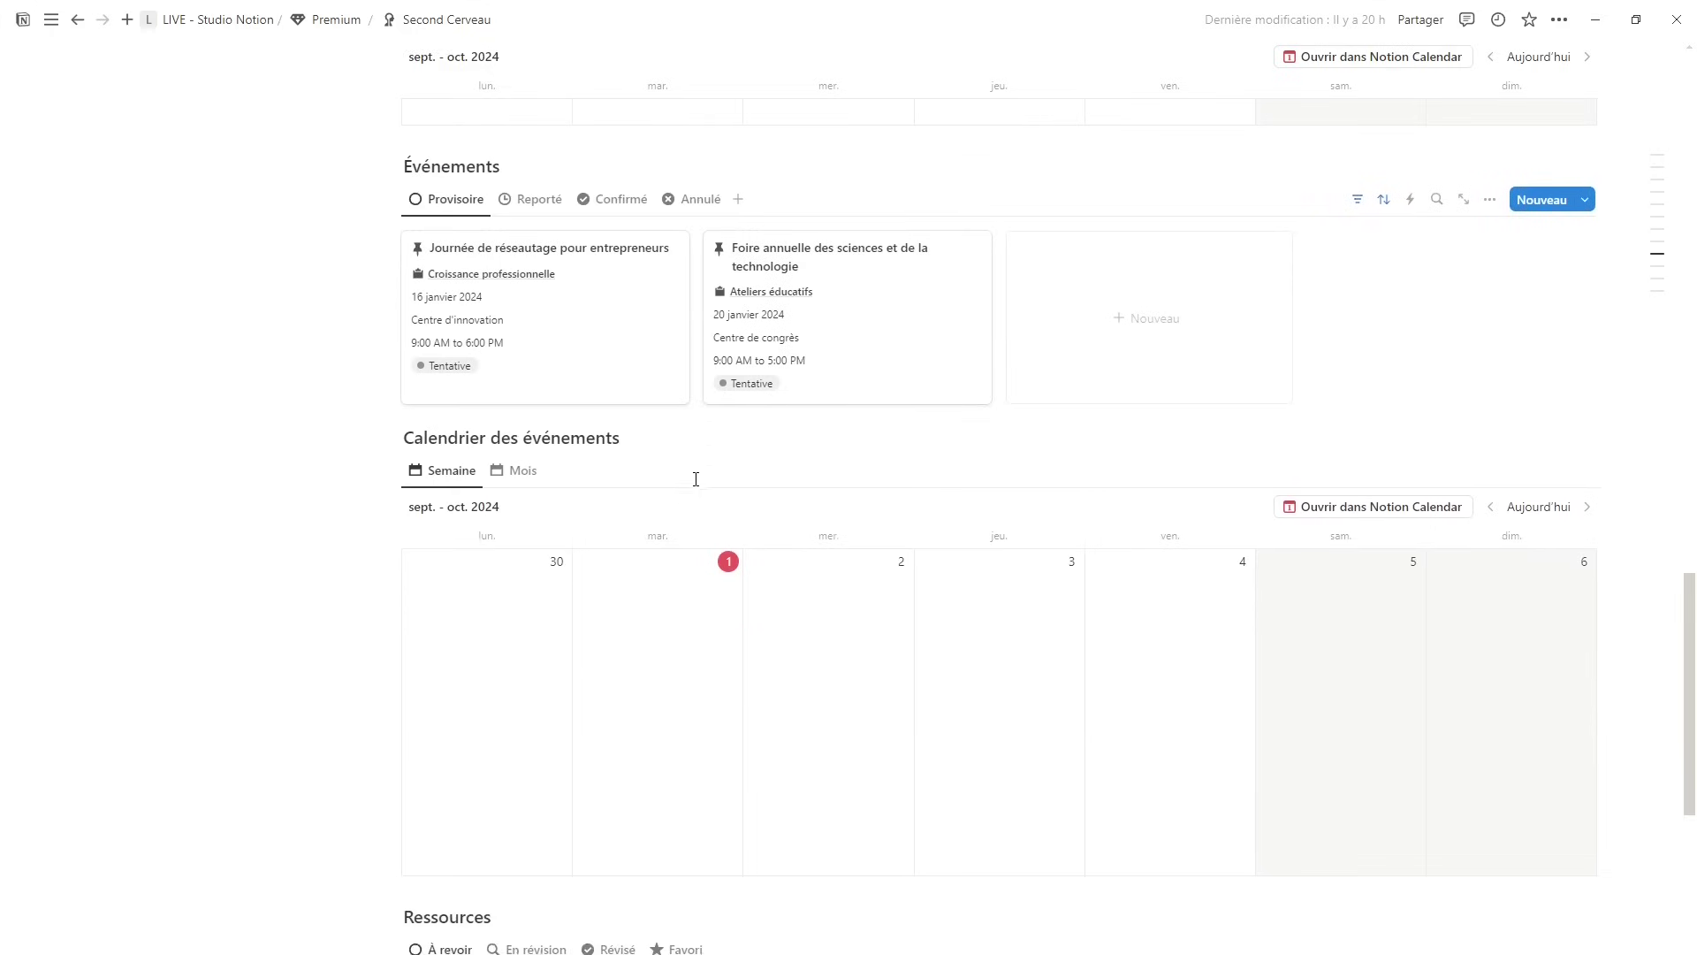
pyautogui.scroll(-4, 522, 354)
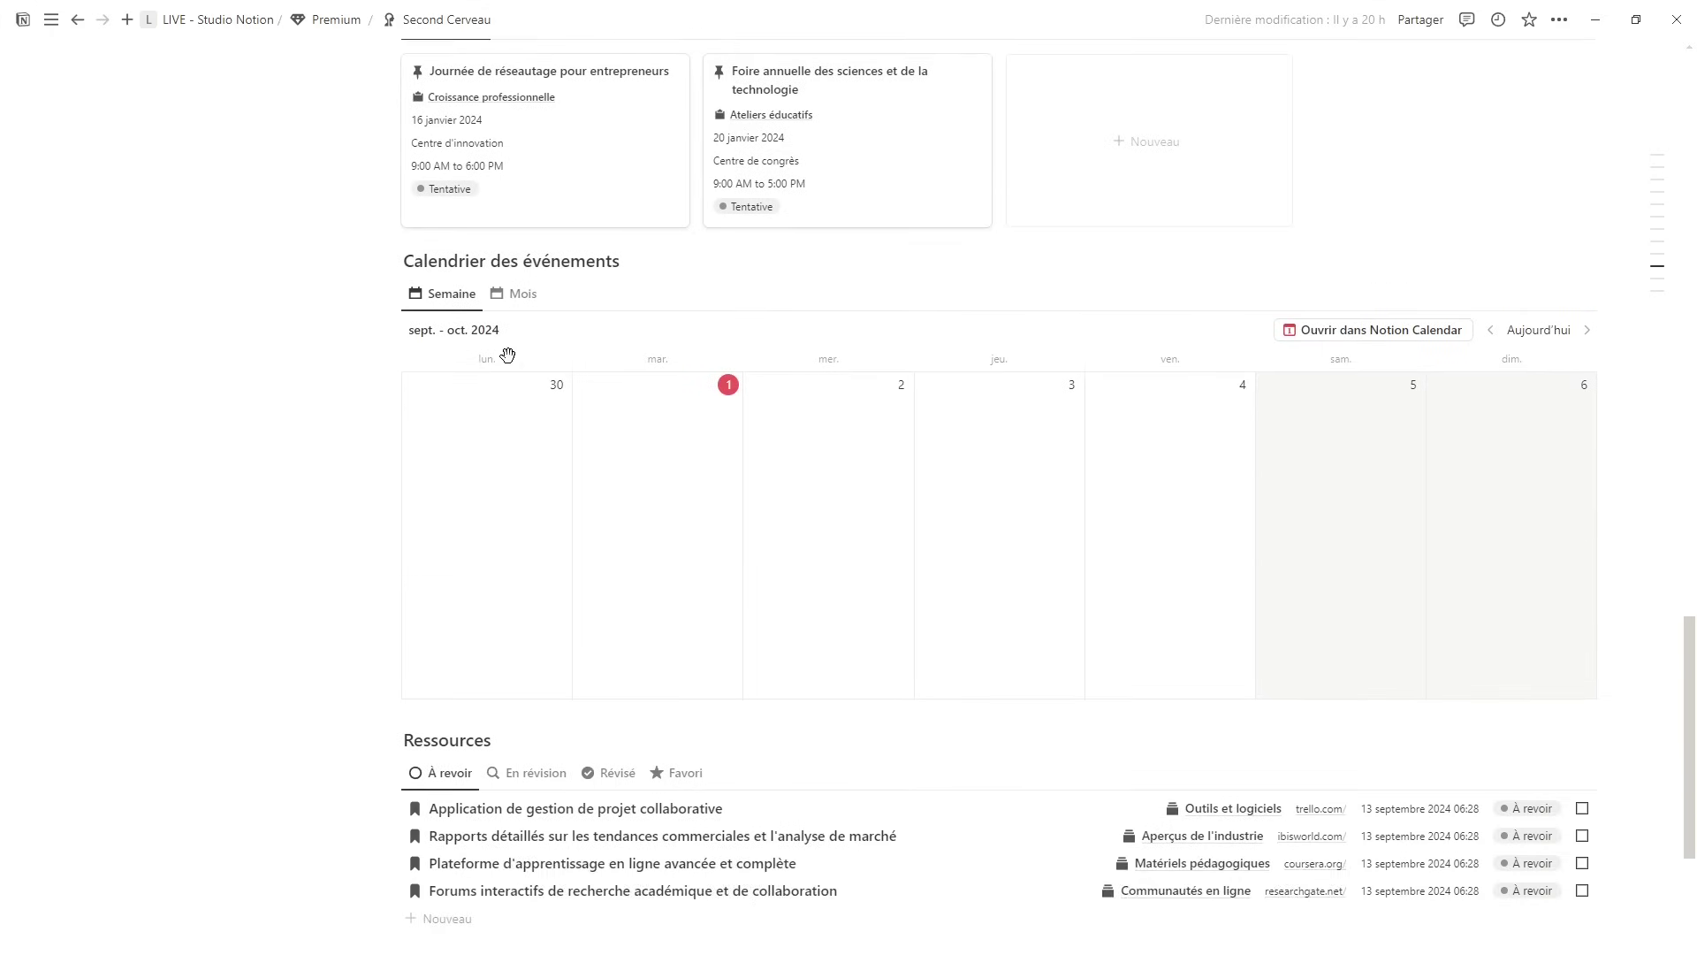
pyautogui.scroll(-1, 513, 329)
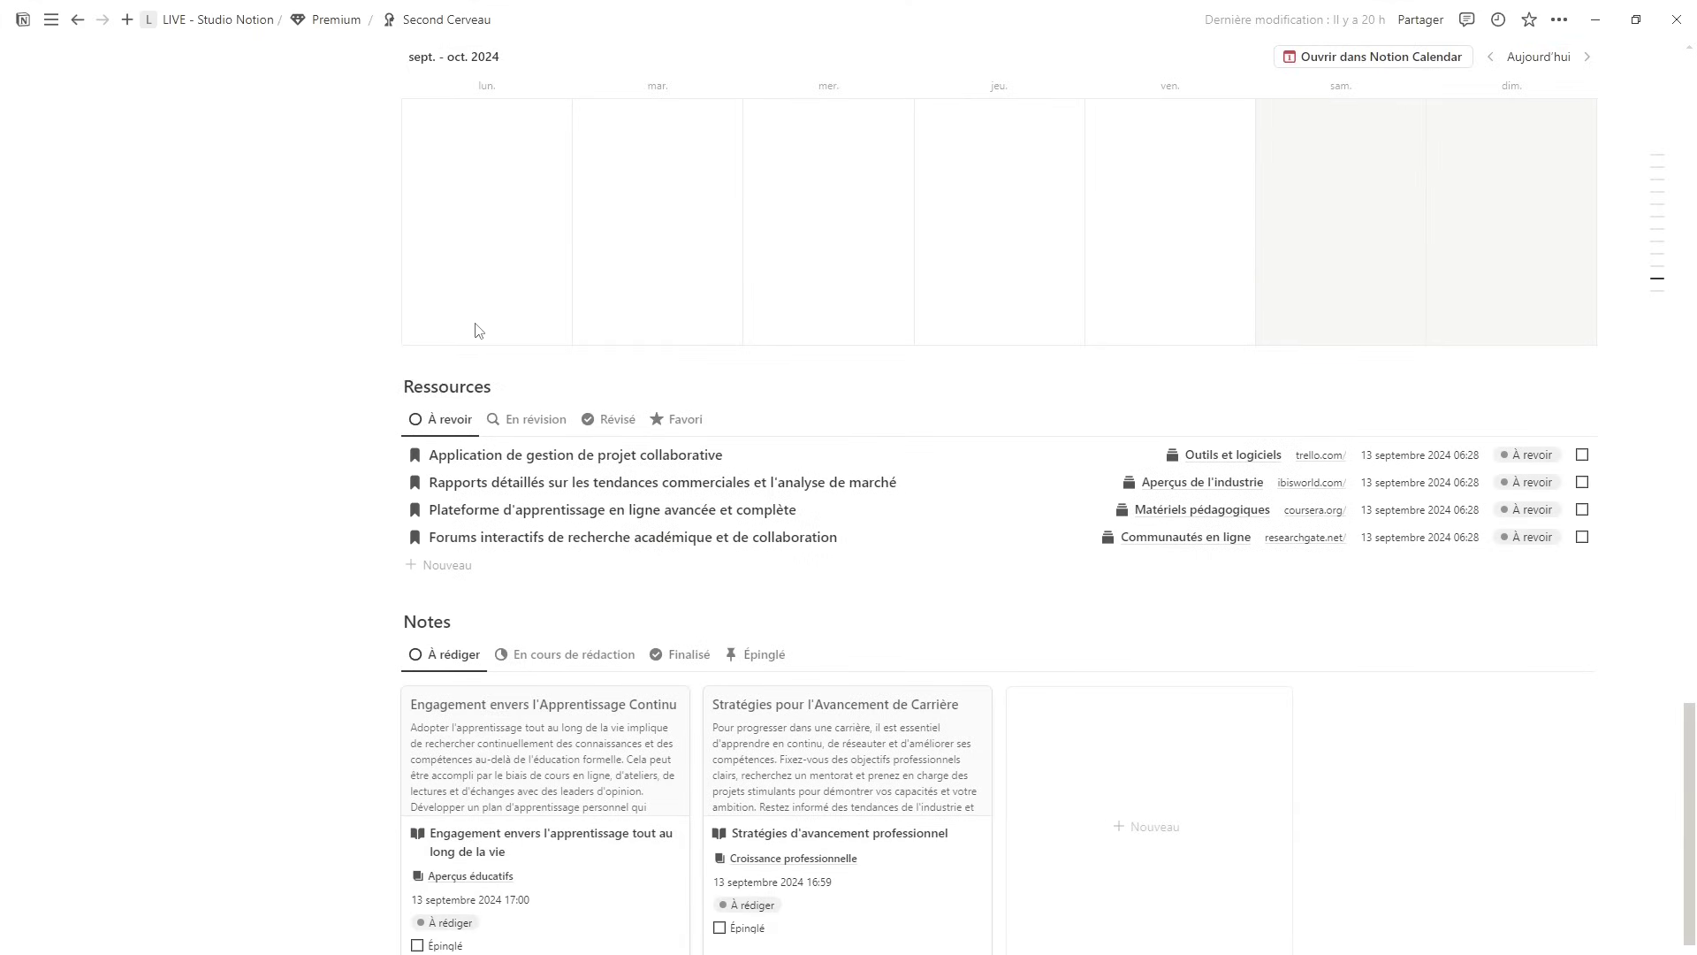
pyautogui.scroll(-2, 419, 385)
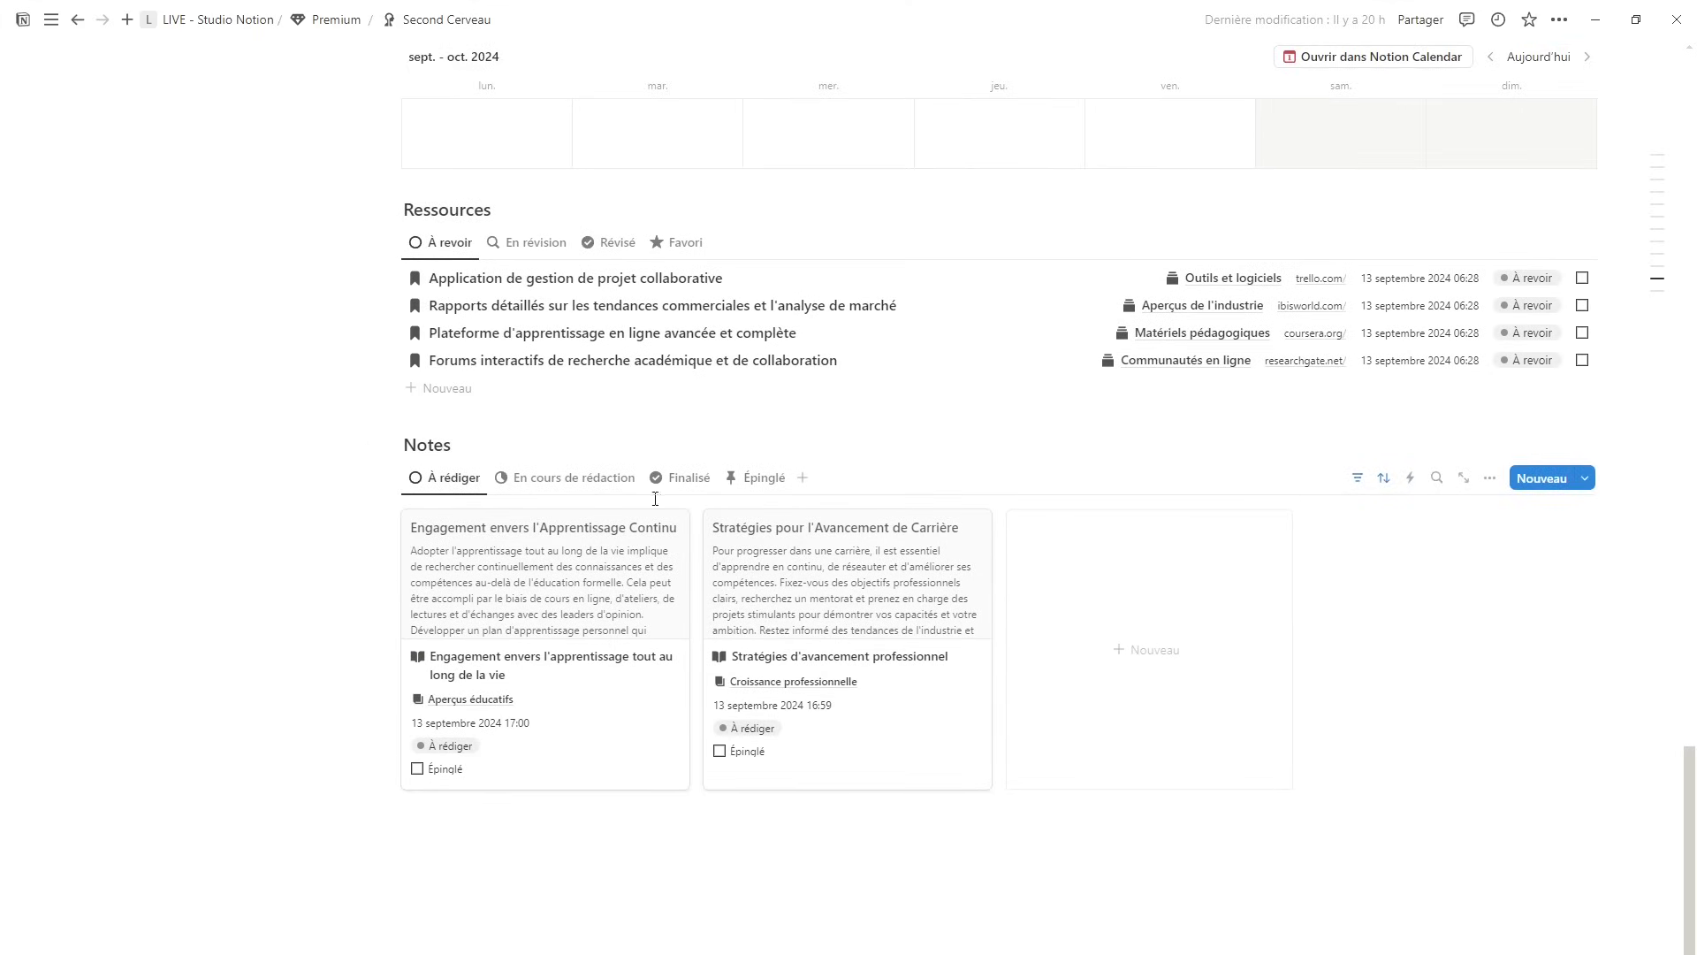
pyautogui.scroll(20, 722, 490)
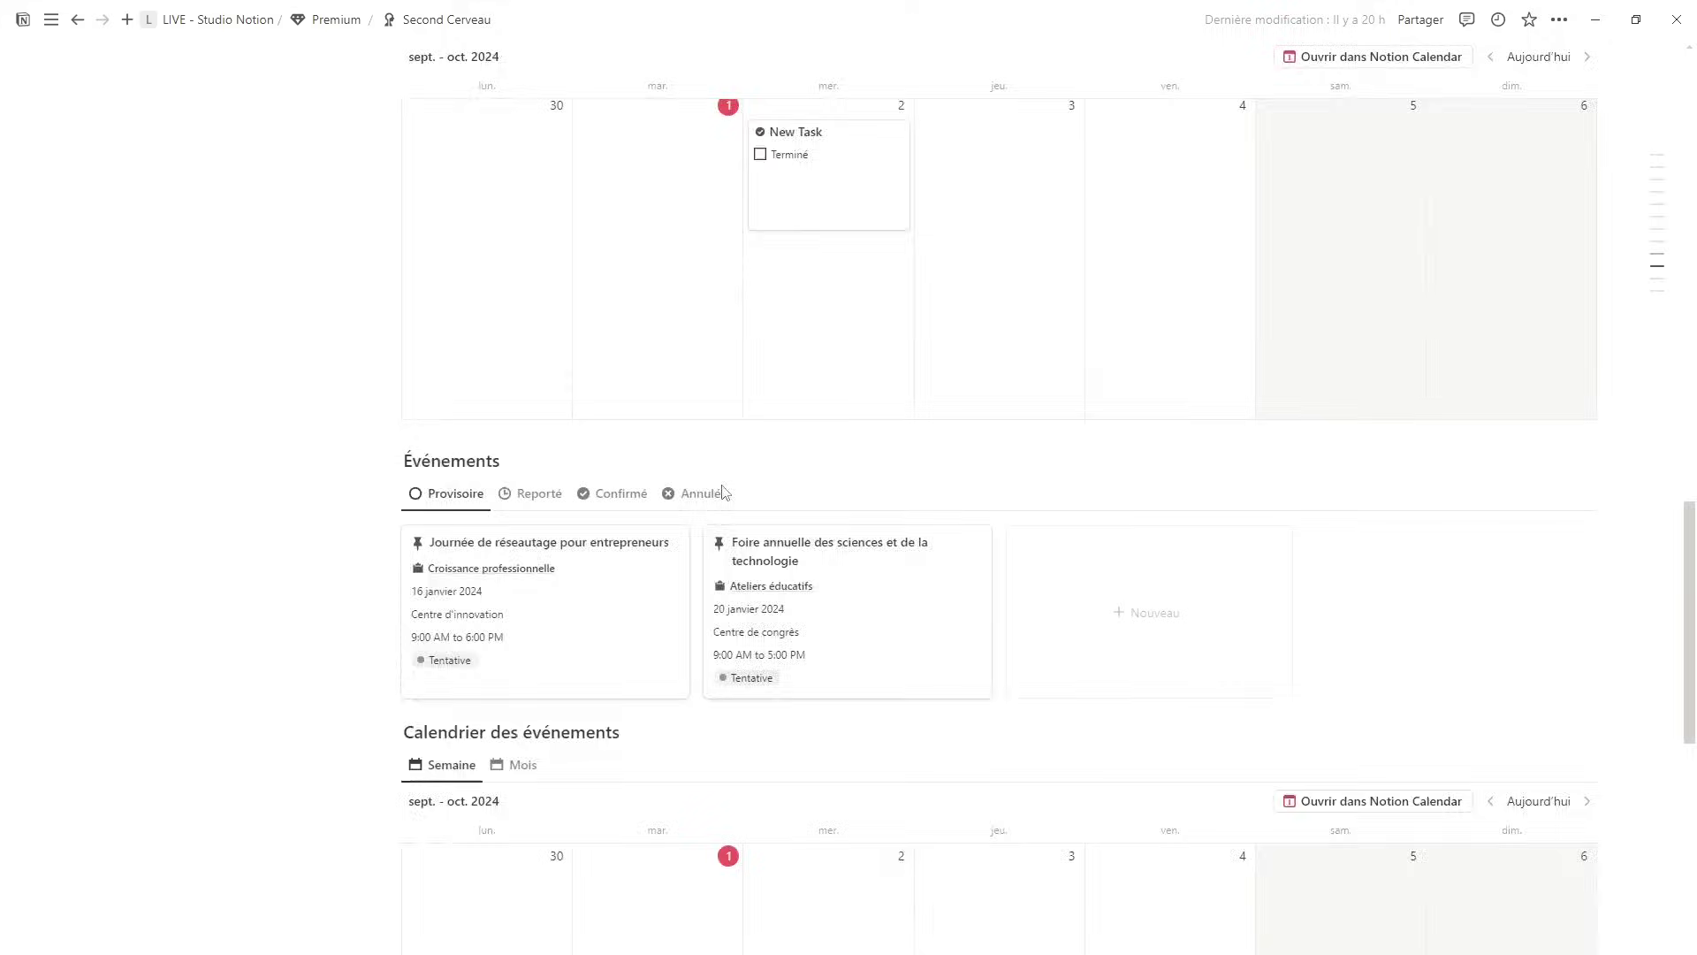